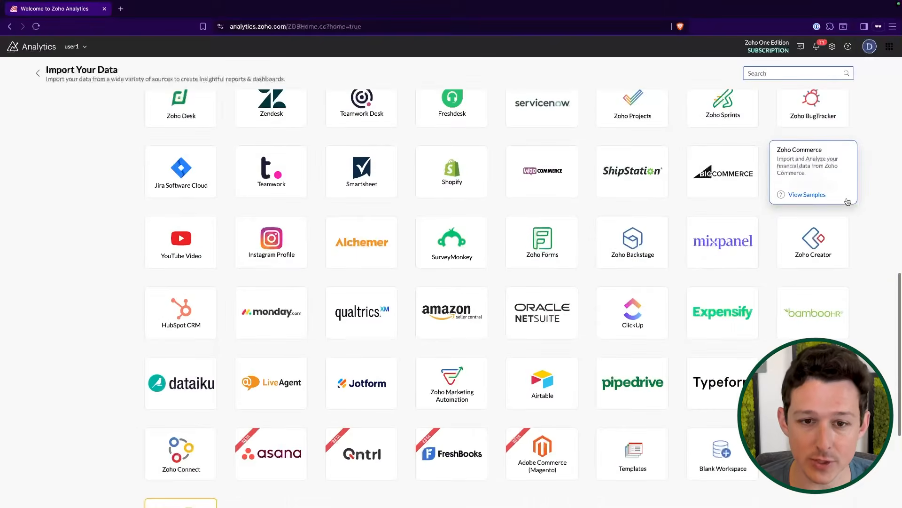
# Leave the data import page and open the Primary Workspace
pyautogui.scroll(10, 675, 395)
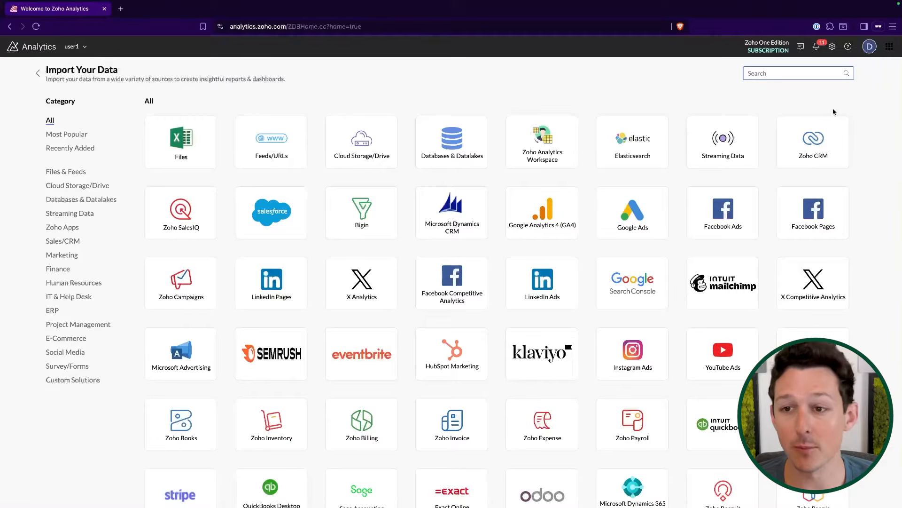
pyautogui.moveTo(811, 137)
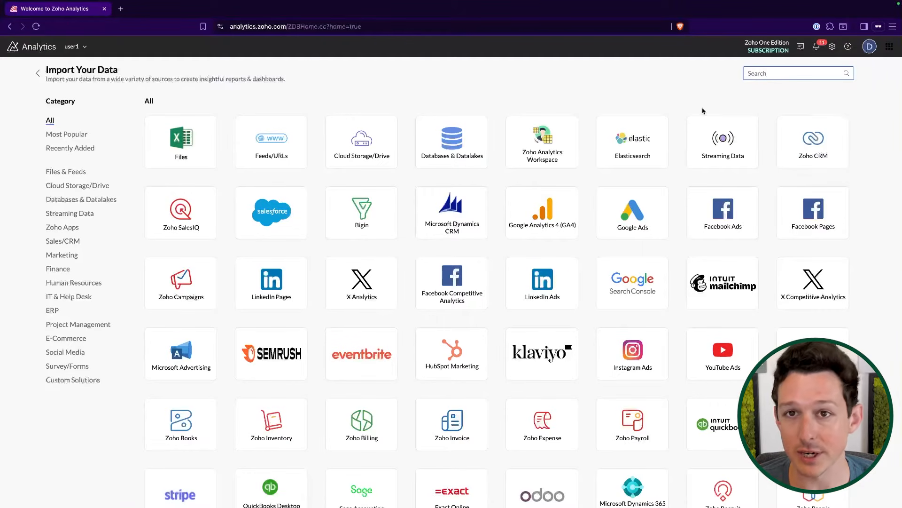
pyautogui.click(39, 75)
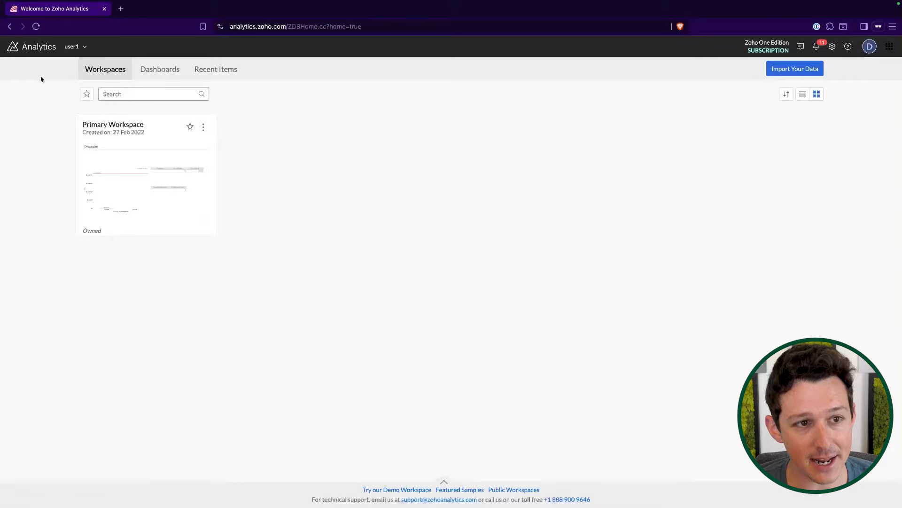
pyautogui.click(118, 126)
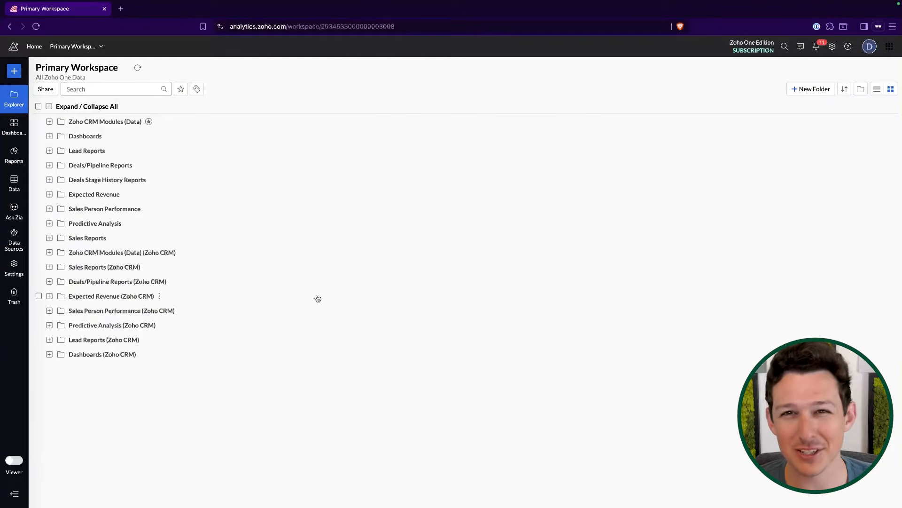
# Review the workspace's connected data sources, data tables, reports and dashboards
pyautogui.click(14, 241)
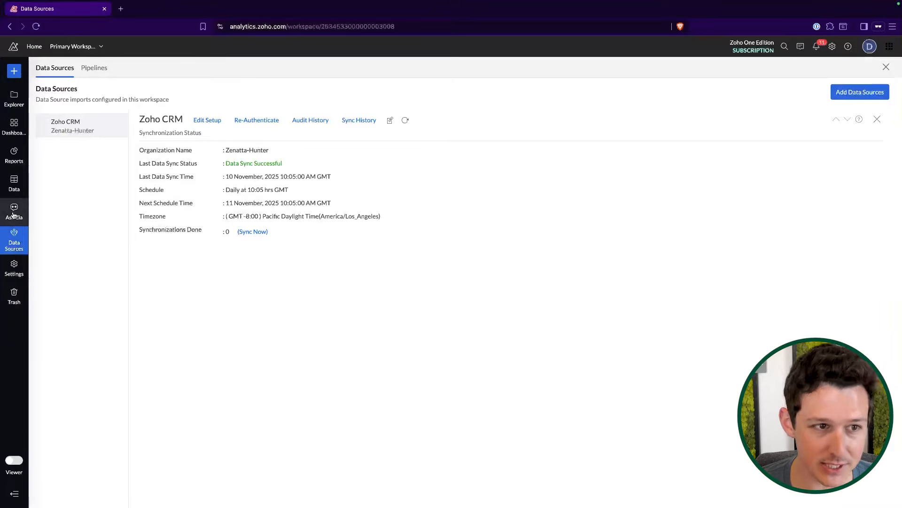
pyautogui.click(14, 183)
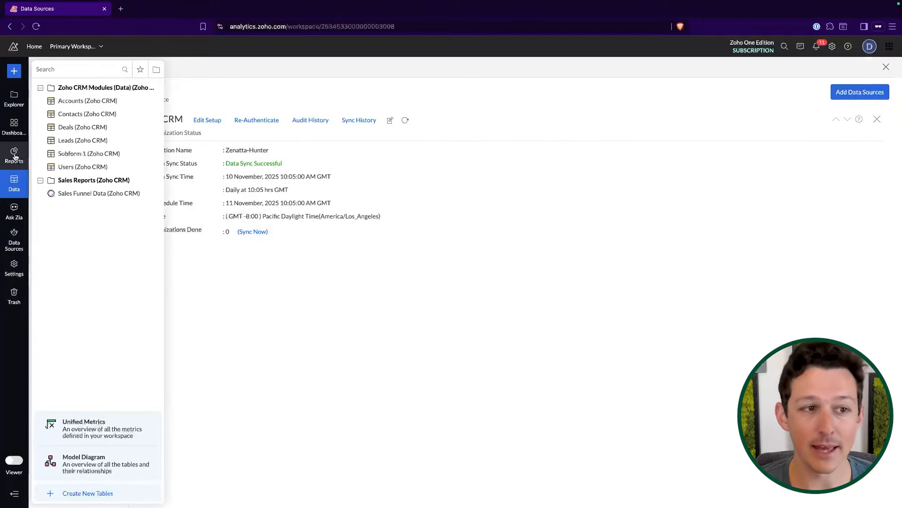
pyautogui.click(14, 156)
pyautogui.click(14, 126)
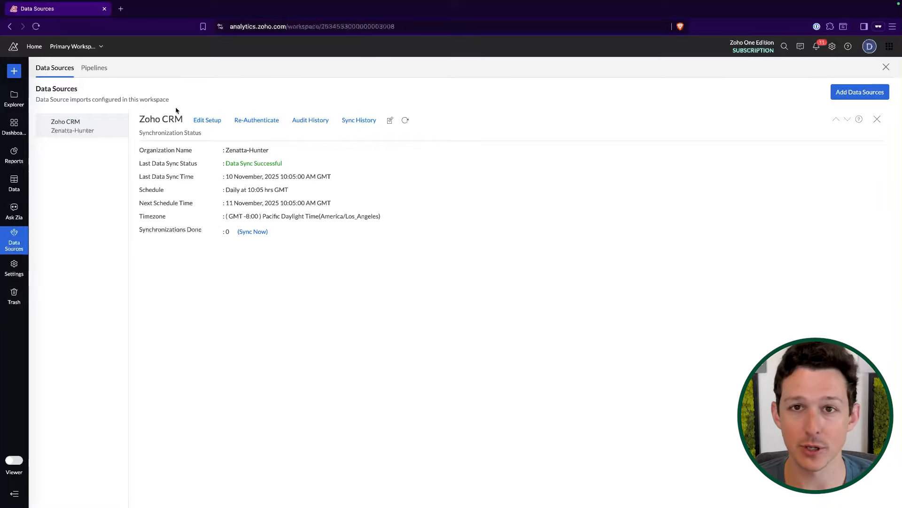
# Add a new data source to the workspace, choosing Zoho Finance as the source to import from
pyautogui.click(853, 91)
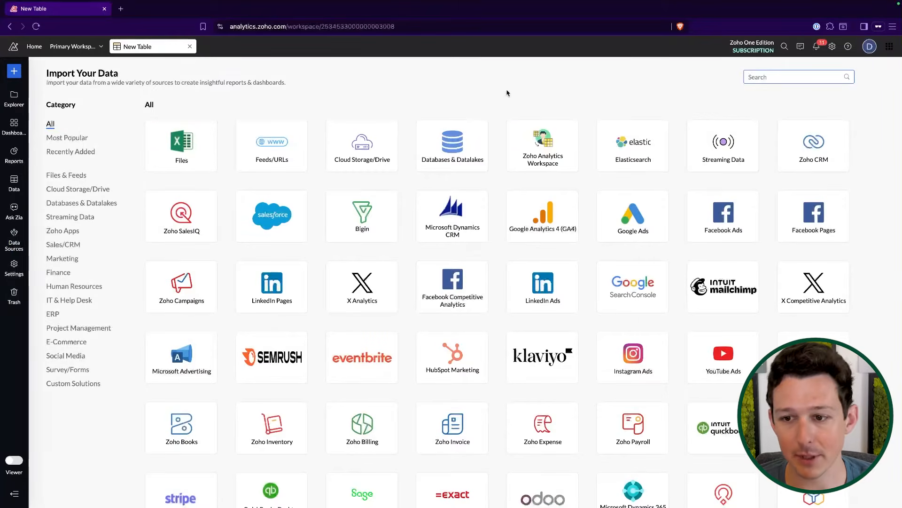
pyautogui.scroll(-1, 502, 178)
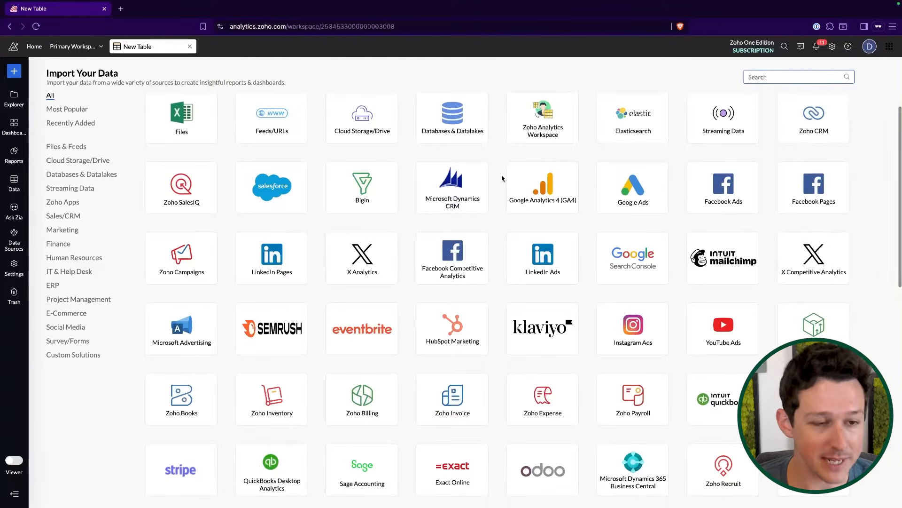
pyautogui.scroll(-1, 502, 178)
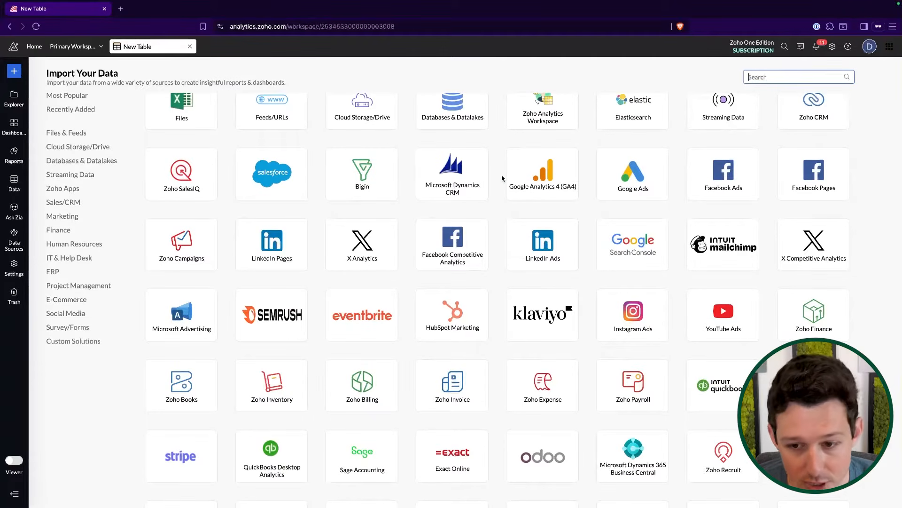
pyautogui.scroll(-1, 502, 178)
pyautogui.scroll(-3, 502, 178)
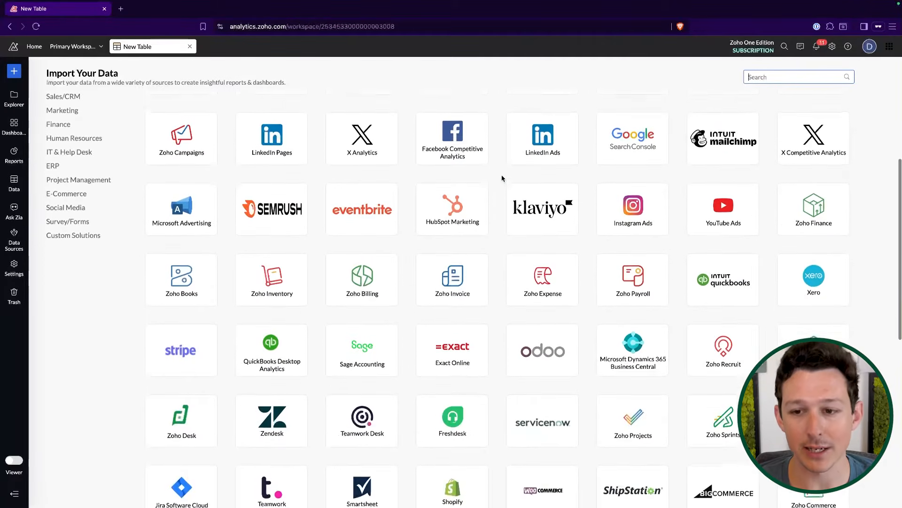
pyautogui.moveTo(817, 198)
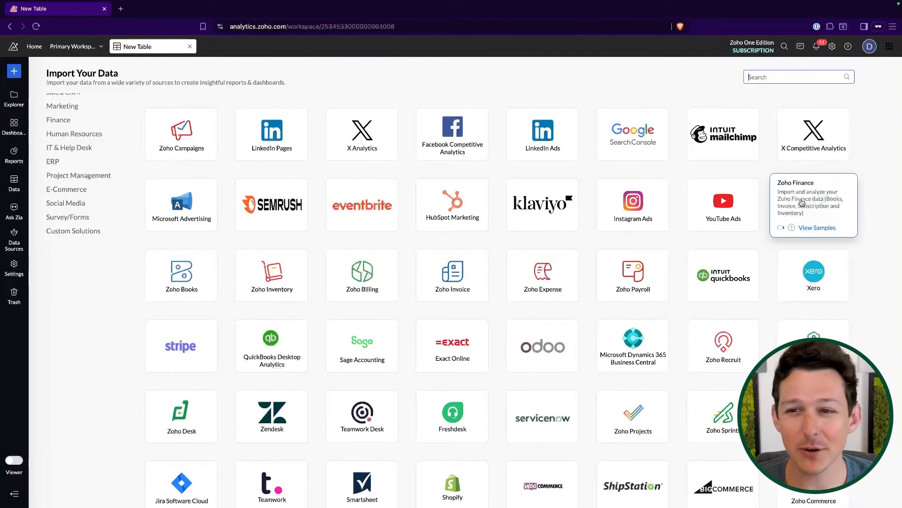
pyautogui.click(802, 203)
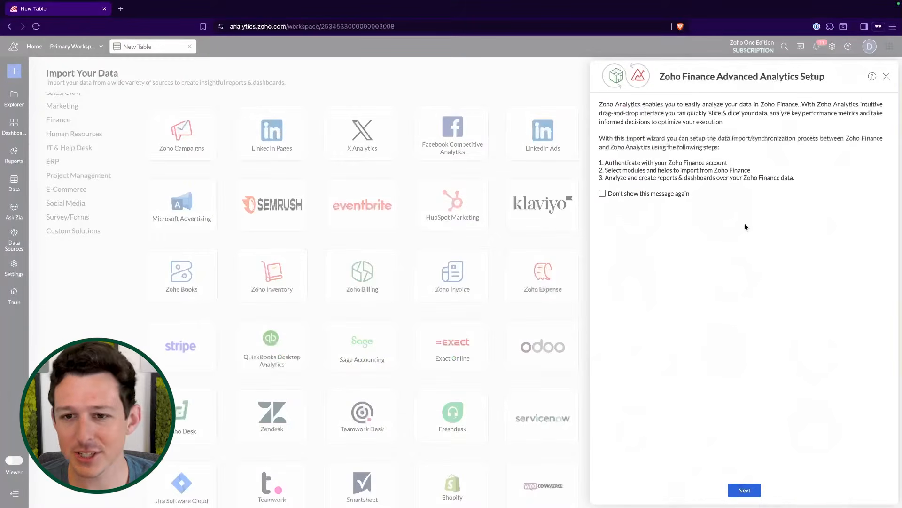
# Turn off the setup introduction for future imports and choose Zenatta Demo Account for a single-organization import
pyautogui.click(603, 193)
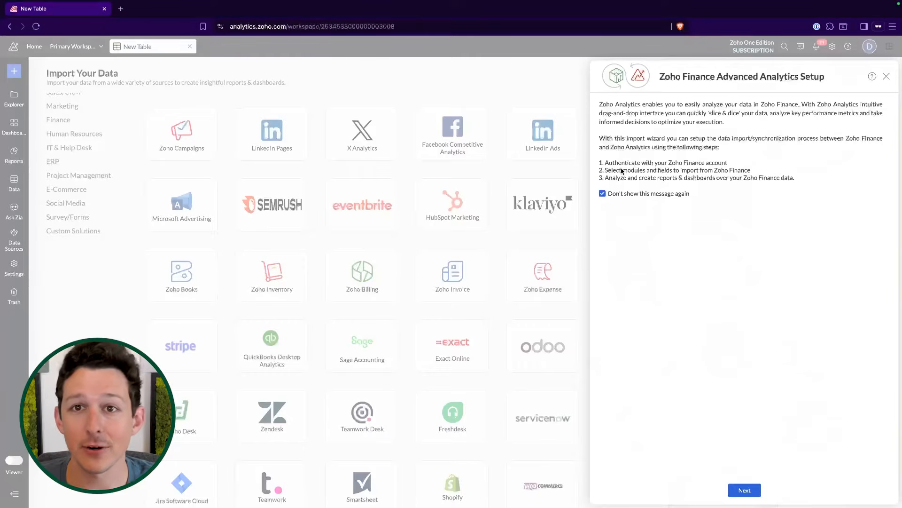
pyautogui.click(745, 490)
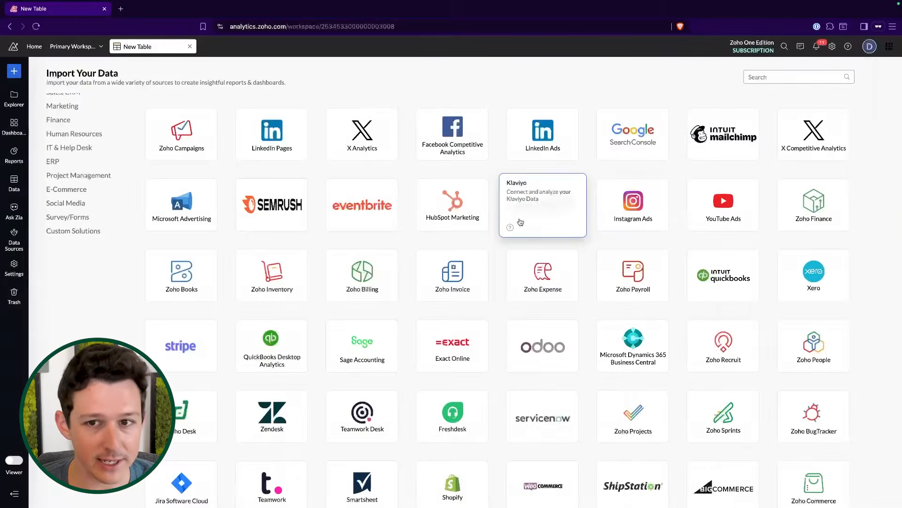
pyautogui.click(724, 131)
pyautogui.click(723, 130)
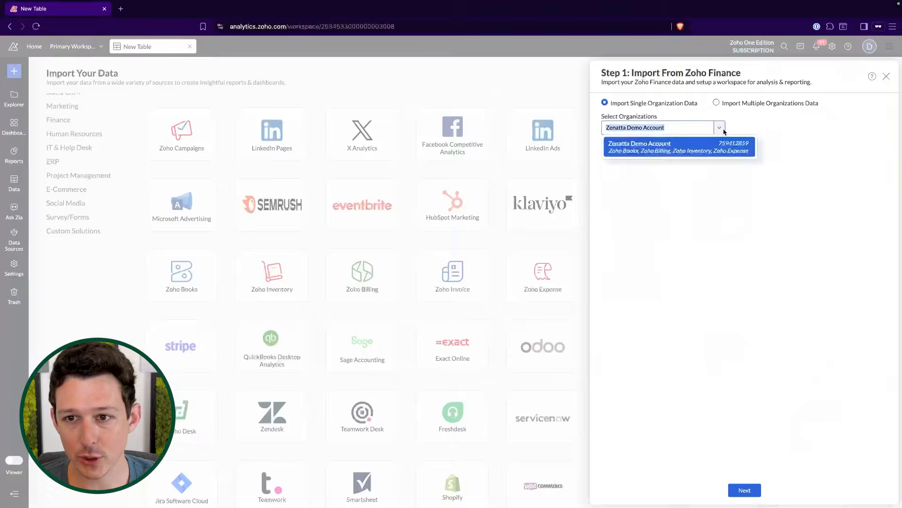
pyautogui.click(694, 177)
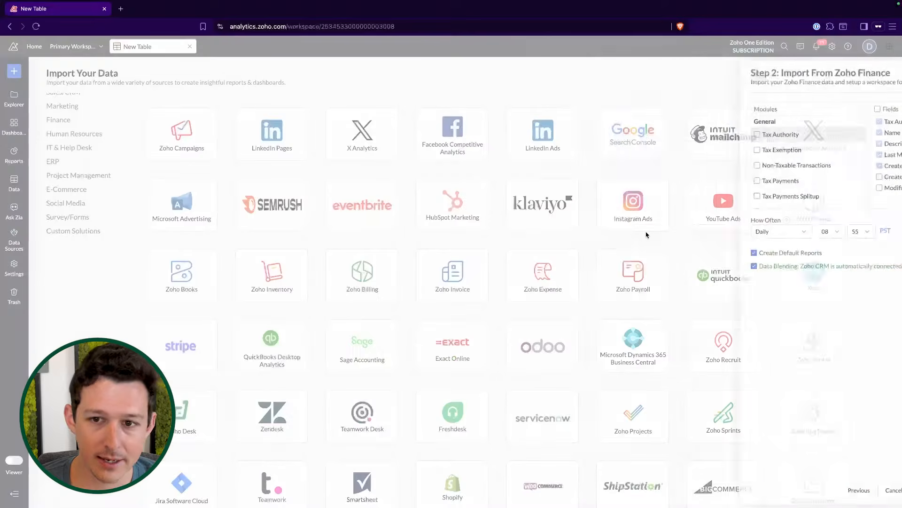
# Display the importable fields of the Items module under the General modules
pyautogui.scroll(-2, 689, 143)
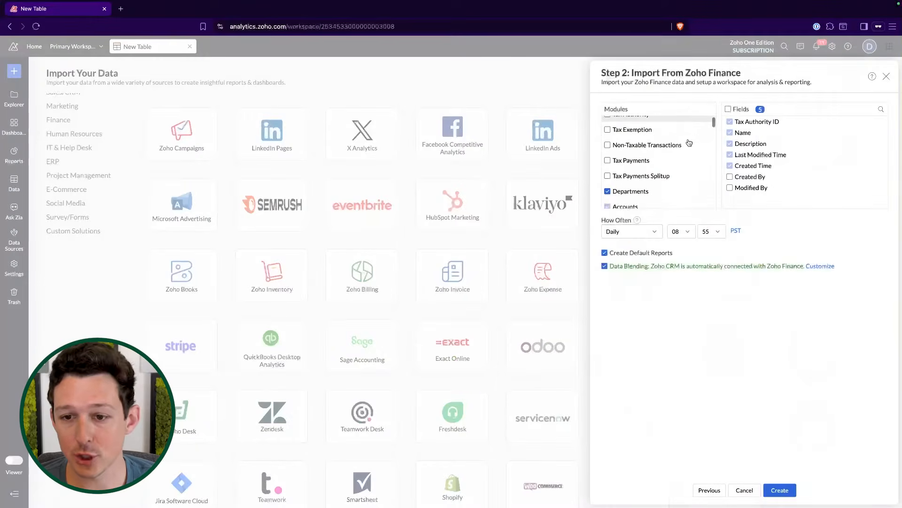
pyautogui.scroll(2, 689, 142)
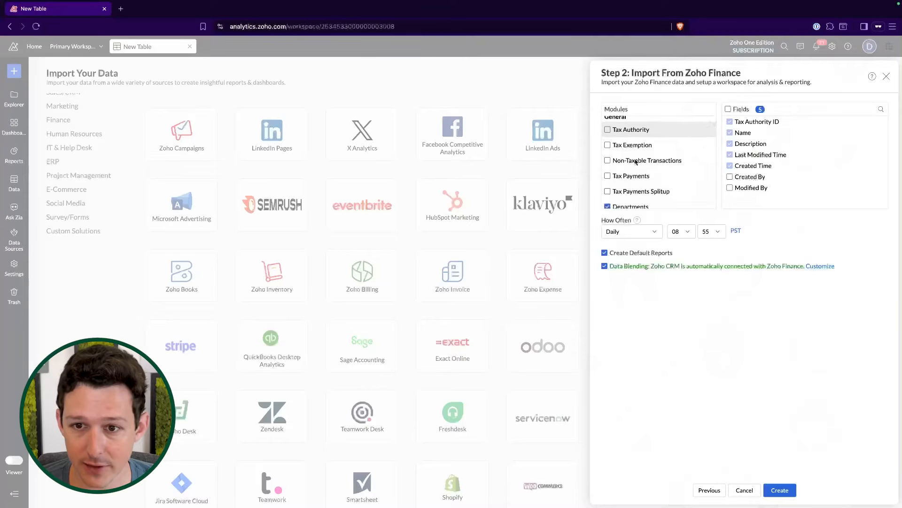
pyautogui.scroll(-3, 656, 149)
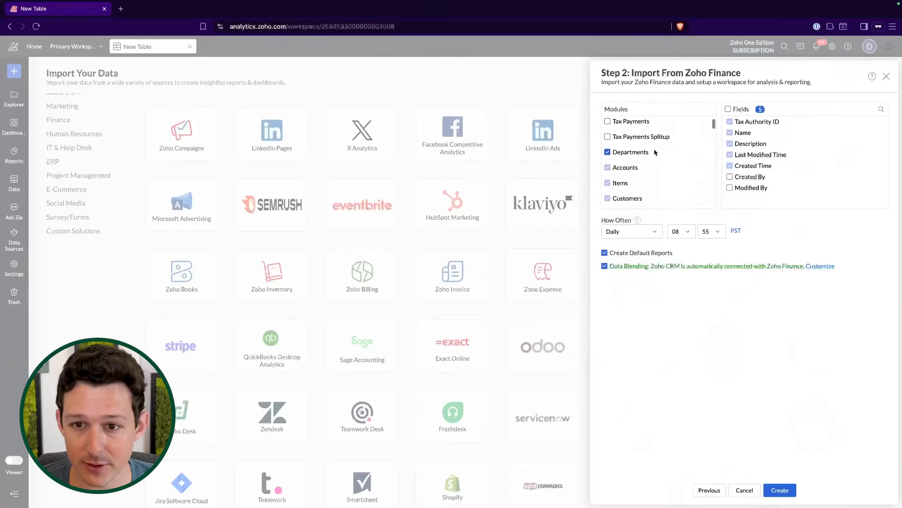
pyautogui.click(629, 185)
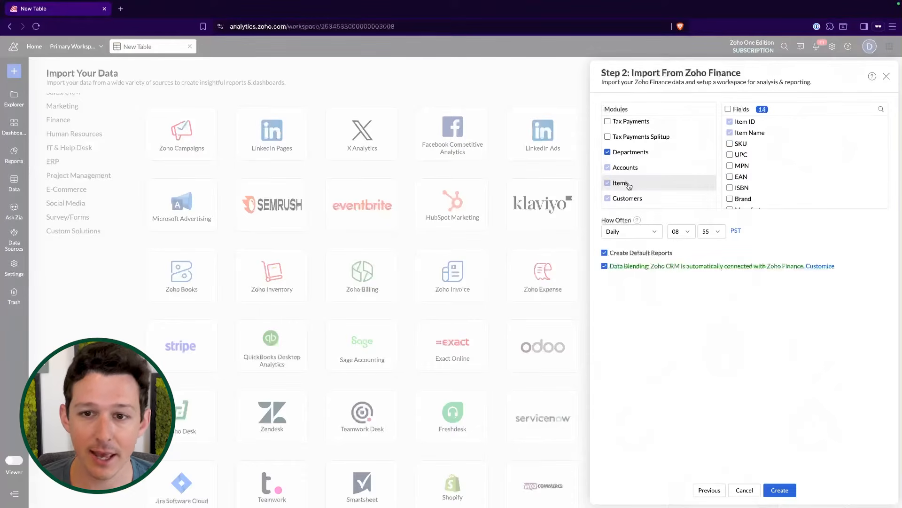
# Add the SKU, Product Category, Opening Stock and Opening Stock Value fields to the Items import
pyautogui.scroll(-1, 815, 192)
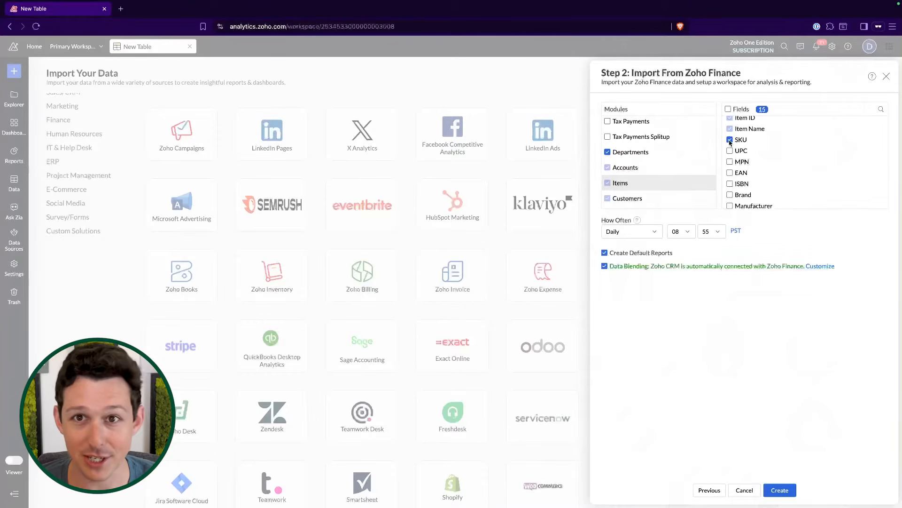
pyautogui.scroll(-3, 733, 155)
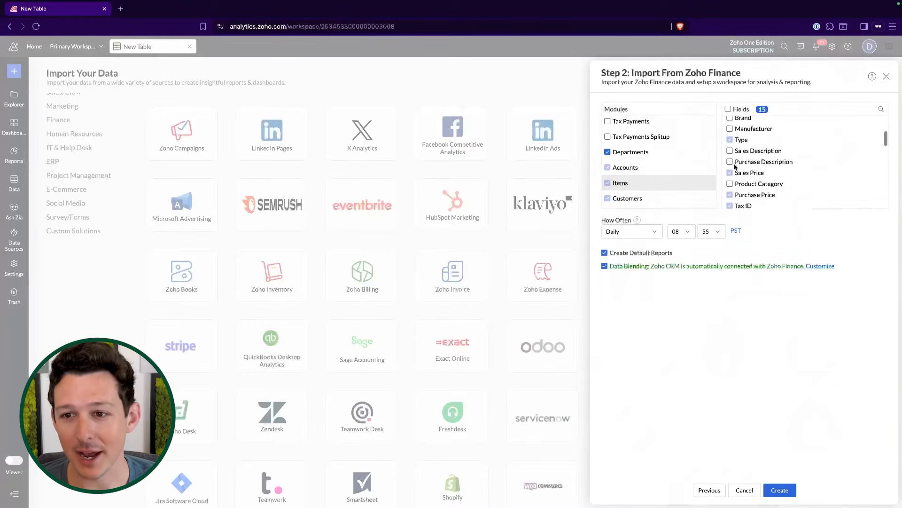
pyautogui.click(731, 180)
pyautogui.scroll(-5, 753, 180)
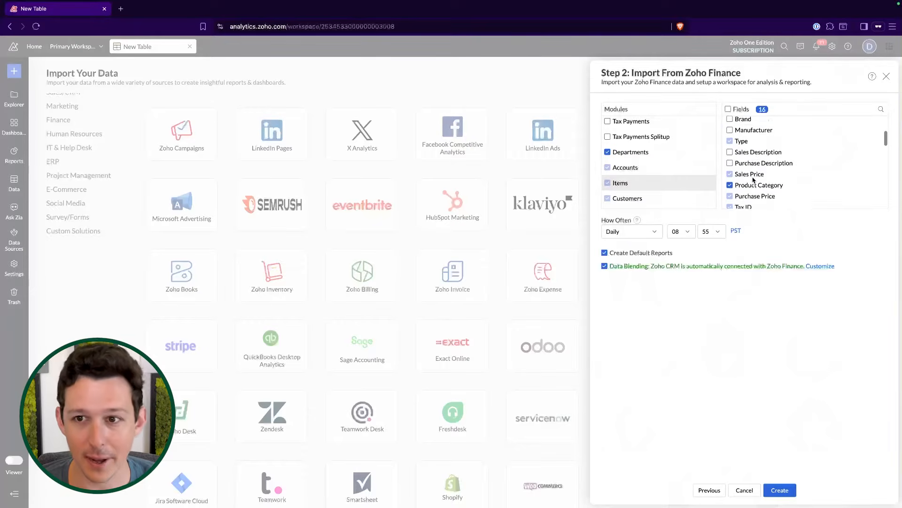
pyautogui.scroll(-2, 753, 179)
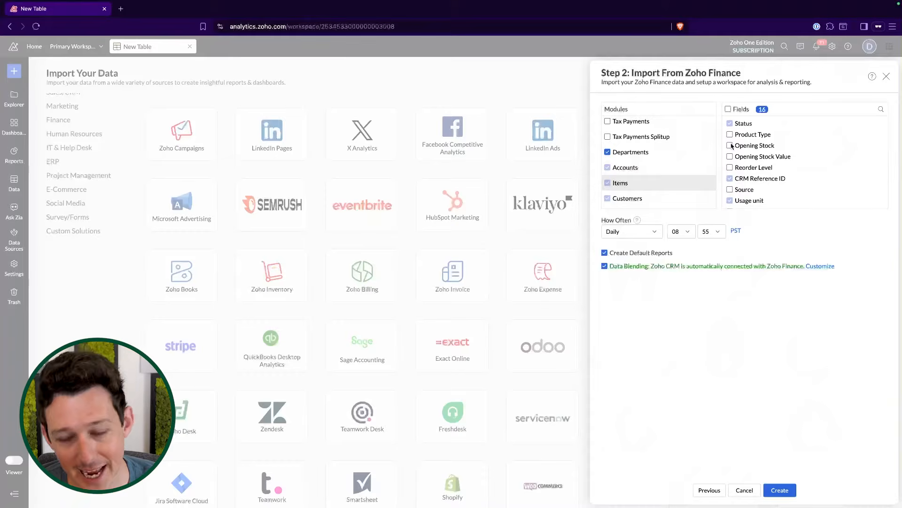
pyautogui.click(730, 157)
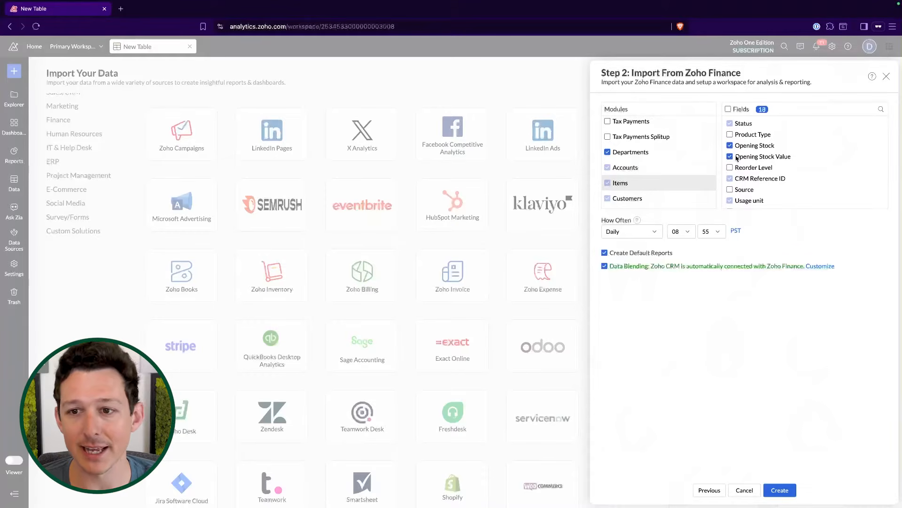
# Include all fields of the Items module in the import and review the field list
pyautogui.scroll(3, 761, 174)
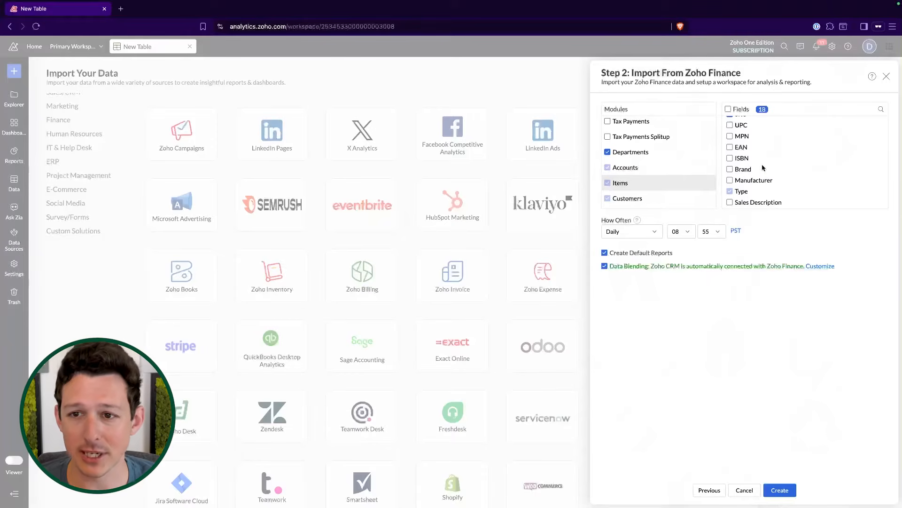
pyautogui.scroll(2, 763, 168)
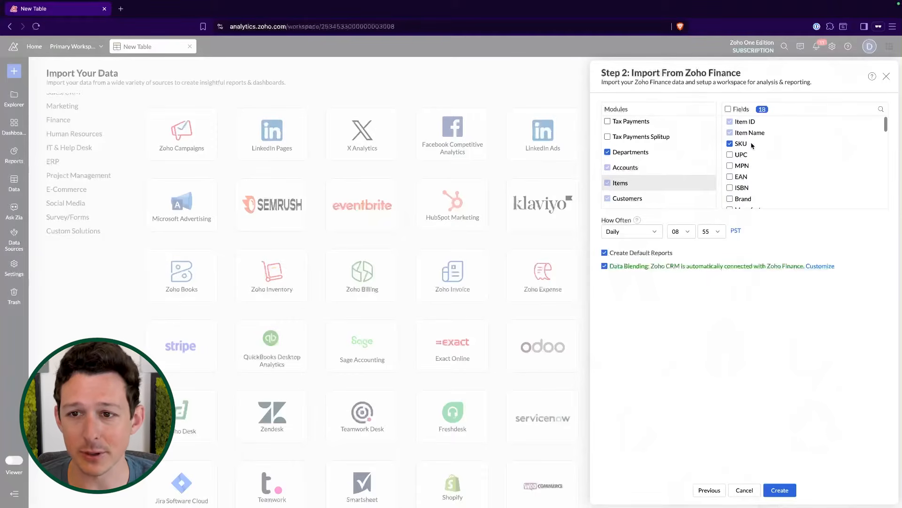
pyautogui.click(728, 109)
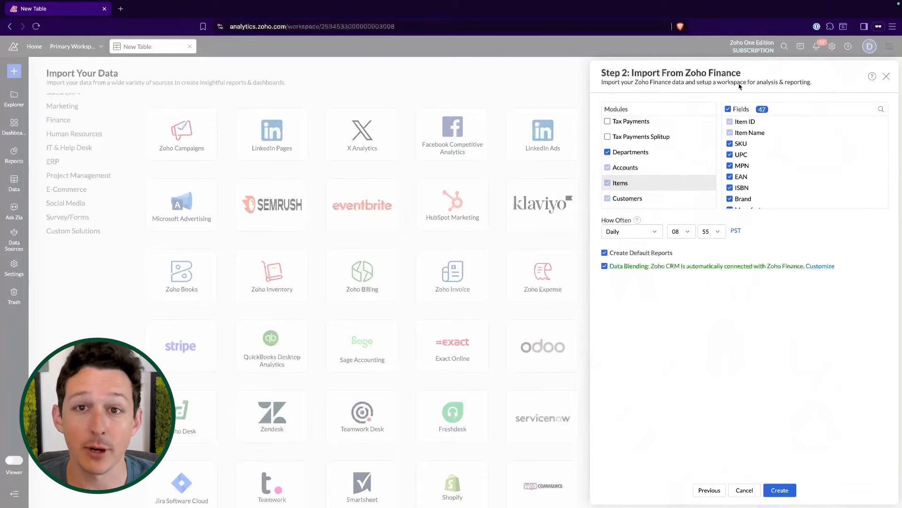
pyautogui.scroll(-5, 786, 141)
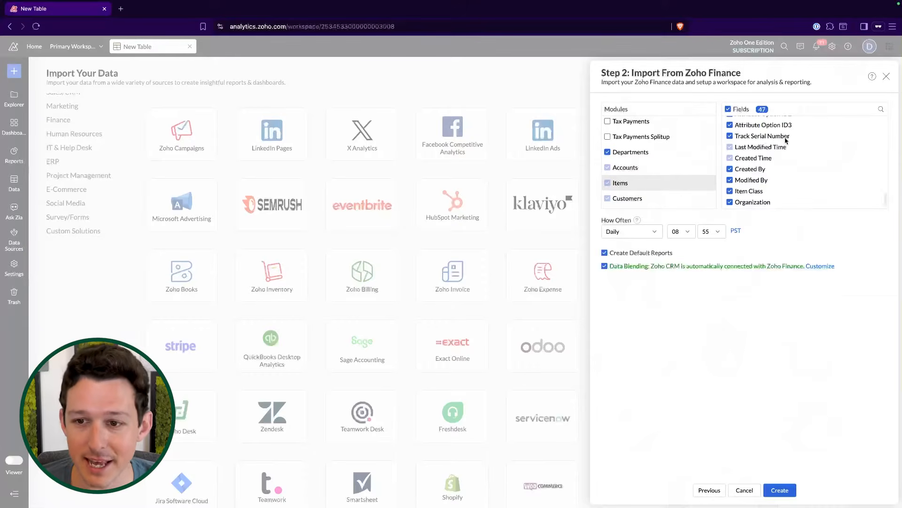
pyautogui.scroll(2, 778, 197)
pyautogui.scroll(1, 773, 197)
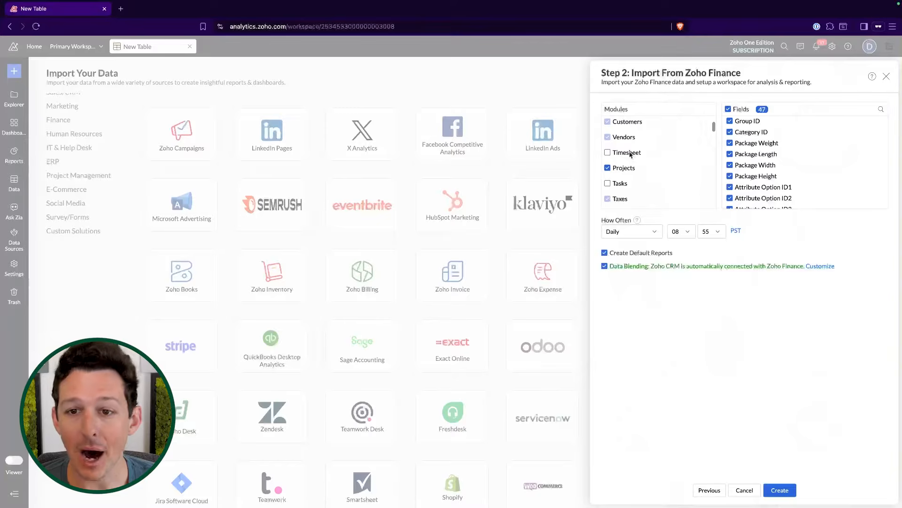
# Include the Inventory Adjustments module in the import and review its fields
pyautogui.scroll(-10, 630, 154)
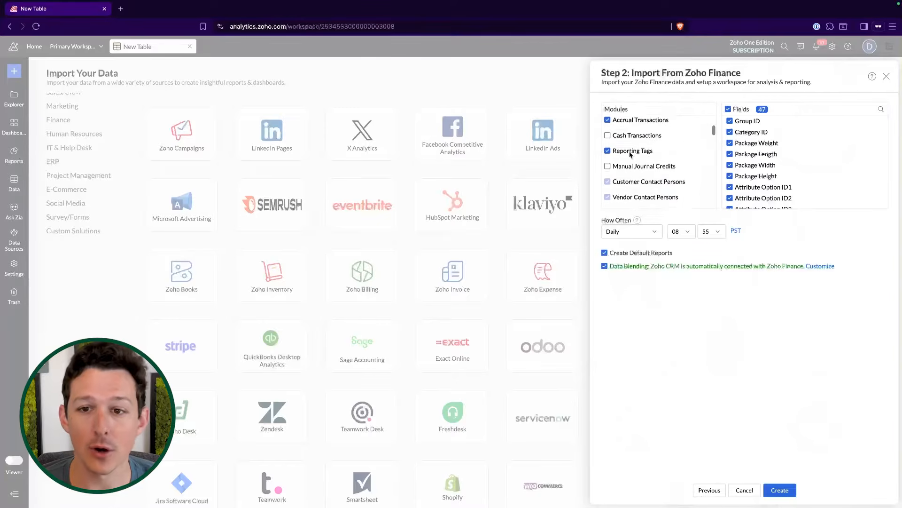
pyautogui.scroll(-1, 632, 154)
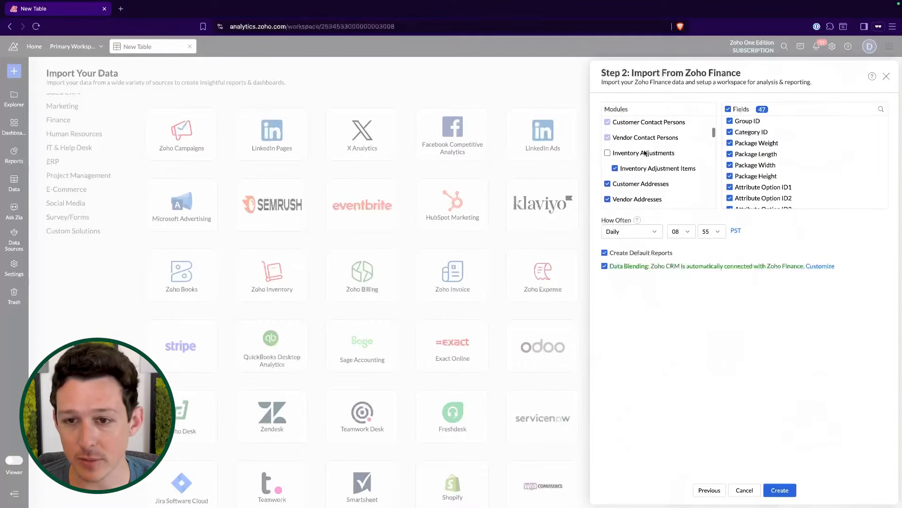
pyautogui.click(637, 154)
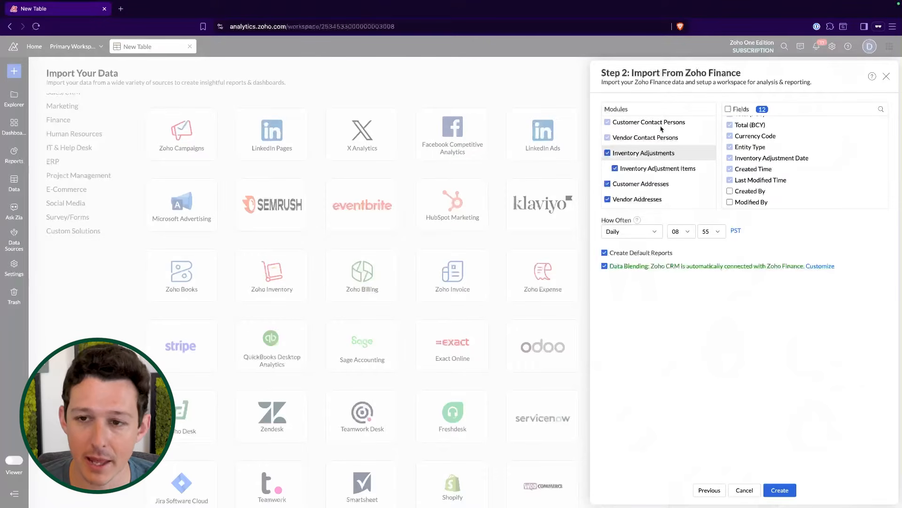
pyautogui.scroll(3, 752, 162)
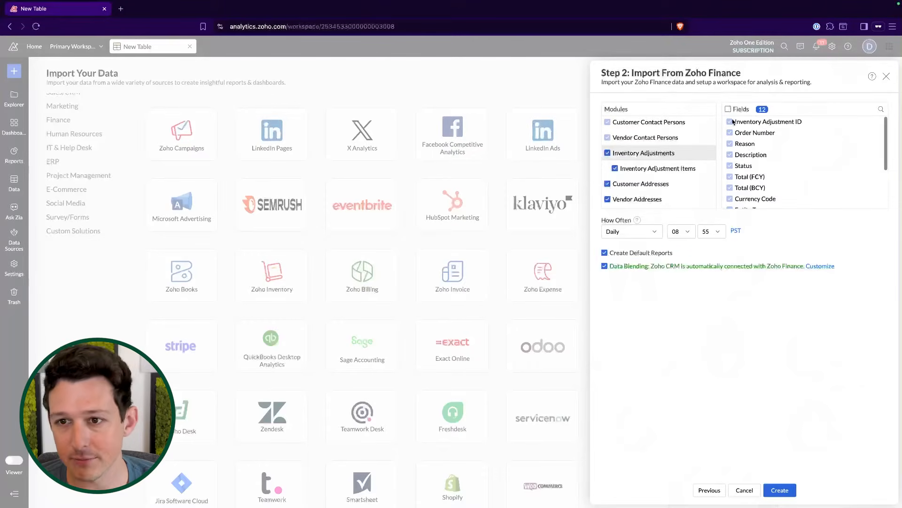
# Include all fields of the Inventory Adjustments module in the import
pyautogui.click(728, 109)
pyautogui.scroll(-3, 658, 169)
# Include the Packages module under Inventory in the import, along with all fields of its Package Items submodule
pyautogui.scroll(-5, 651, 180)
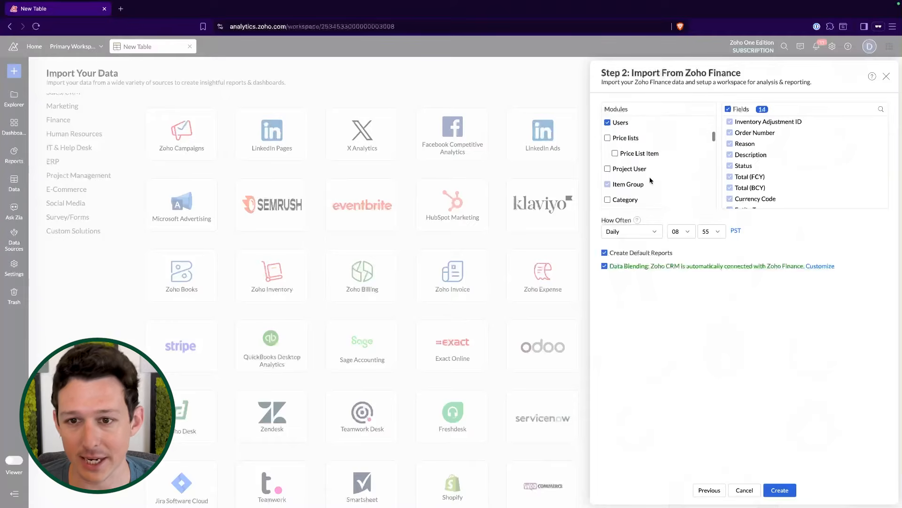
pyautogui.scroll(-5, 652, 181)
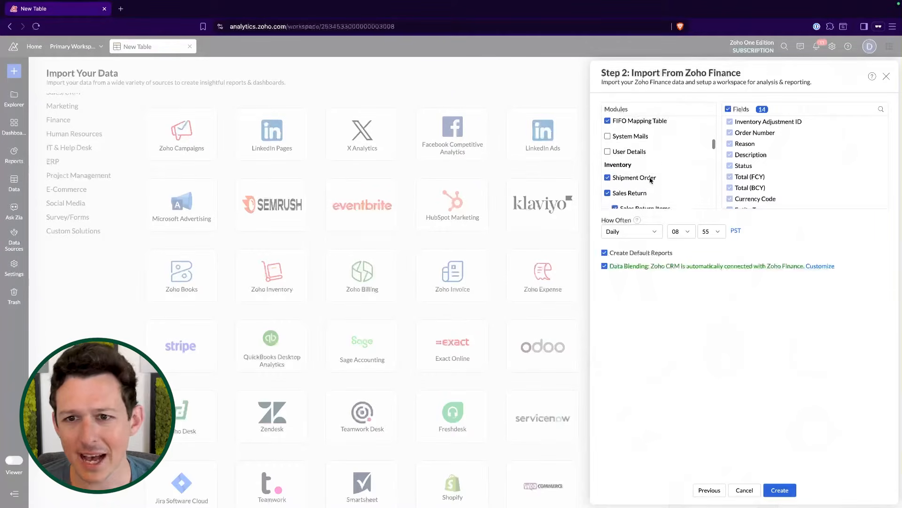
pyautogui.scroll(-1, 654, 183)
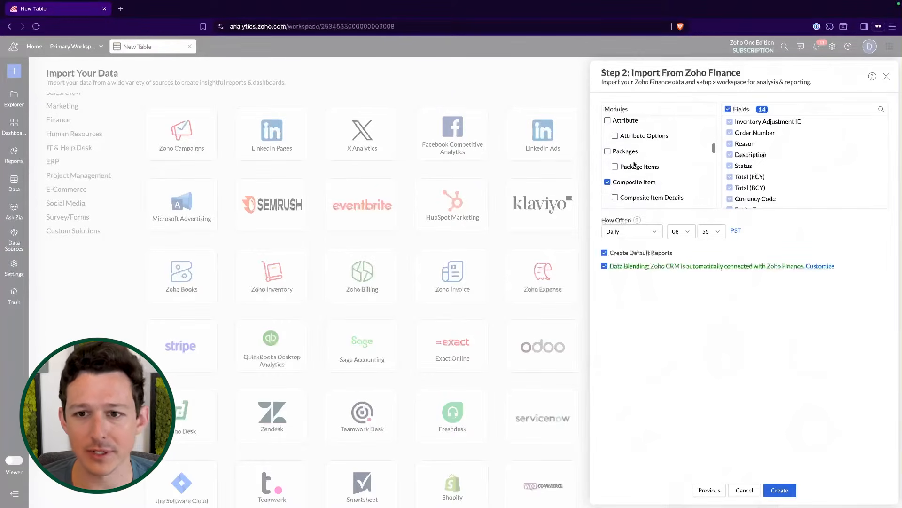
pyautogui.click(622, 157)
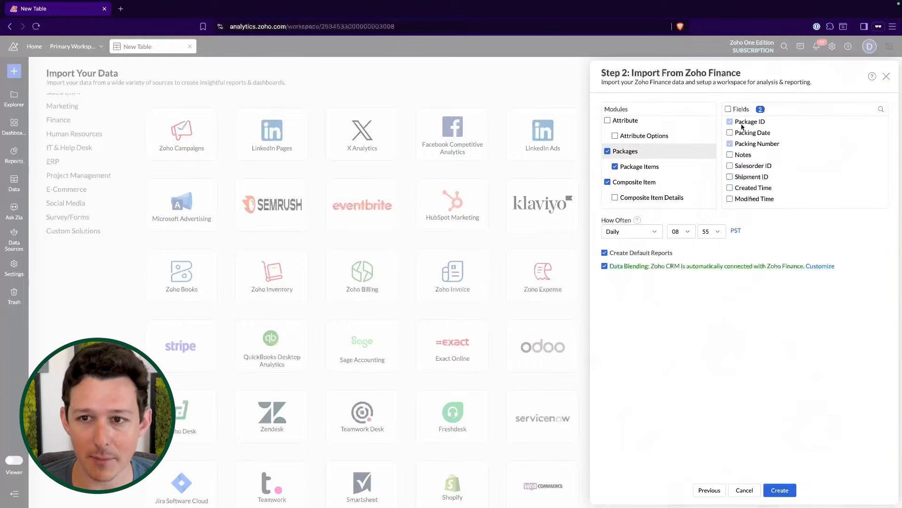
pyautogui.click(649, 168)
pyautogui.click(728, 110)
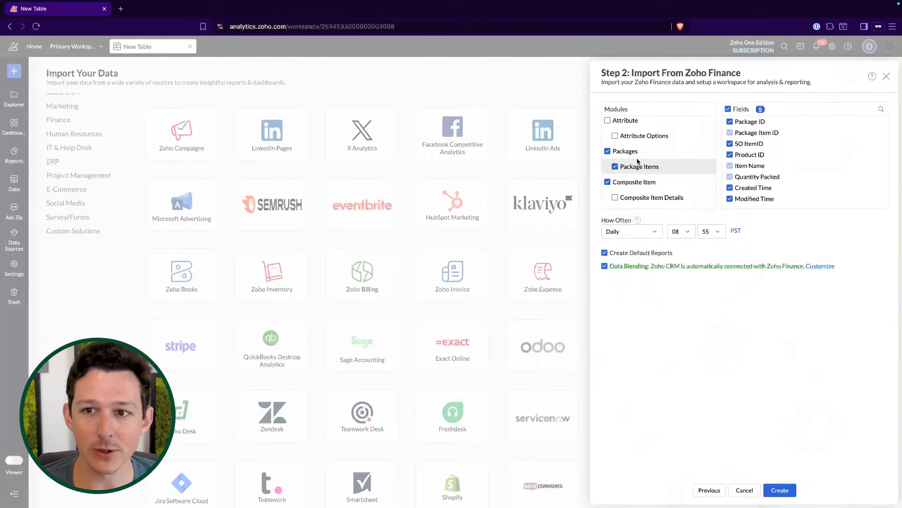
# Display the importable fields of the Expenses module under the Purchases modules
pyautogui.scroll(-5, 654, 169)
pyautogui.scroll(-4, 628, 172)
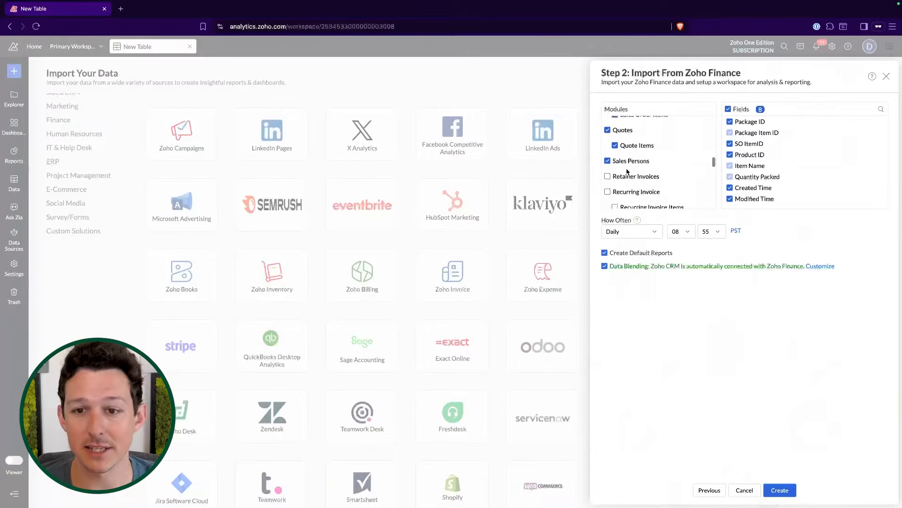
pyautogui.scroll(-3, 628, 173)
pyautogui.scroll(-5, 627, 172)
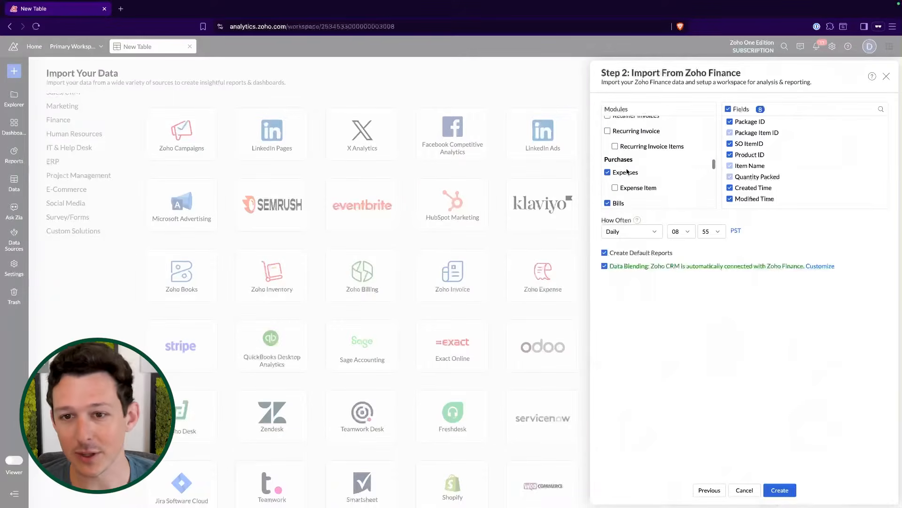
pyautogui.scroll(5, 628, 170)
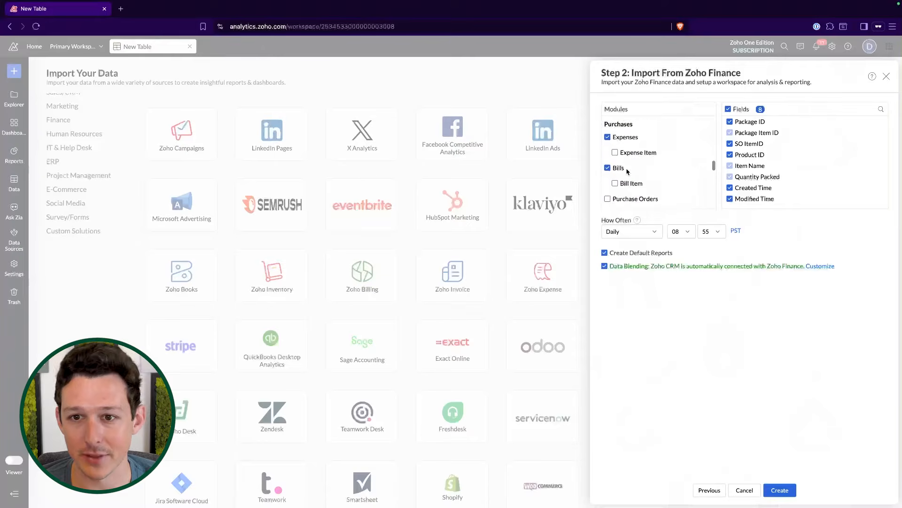
pyautogui.click(637, 154)
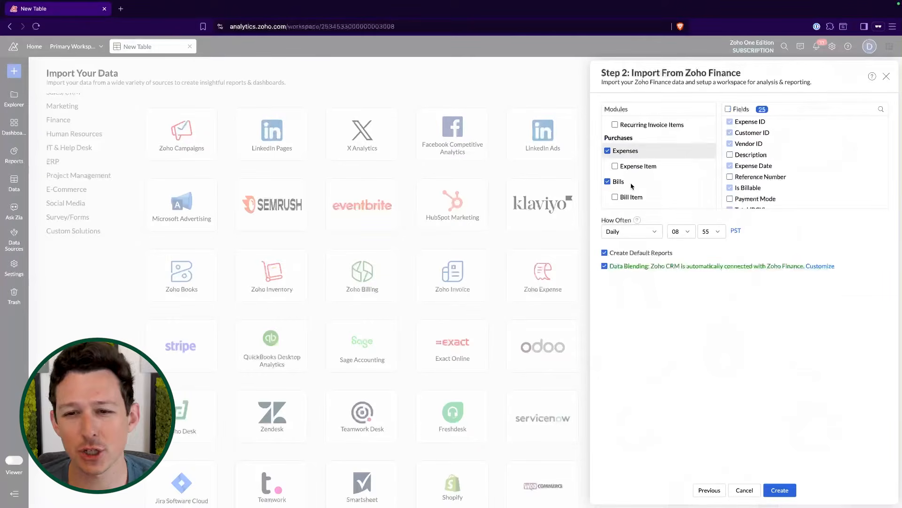
# Include the Purchase Orders, Expense Item and Bill Item modules in the import
pyautogui.scroll(-1, 632, 183)
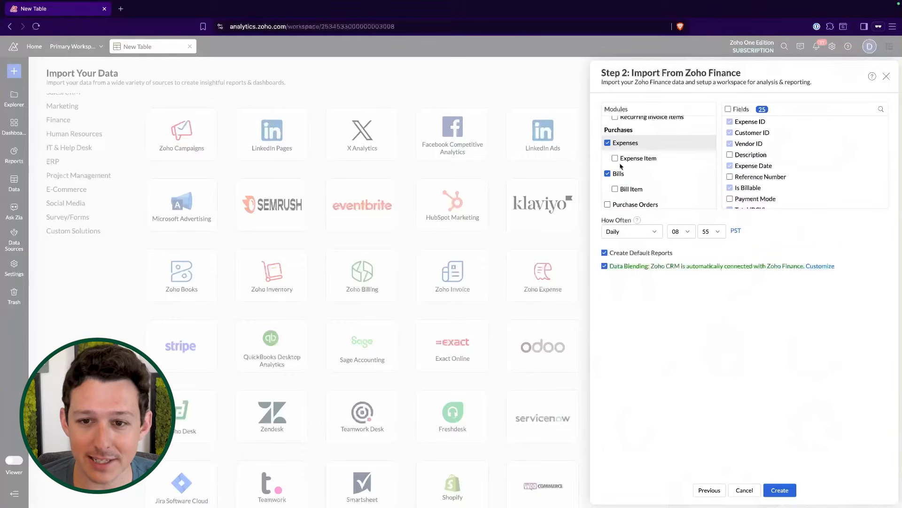
pyautogui.scroll(-1, 621, 166)
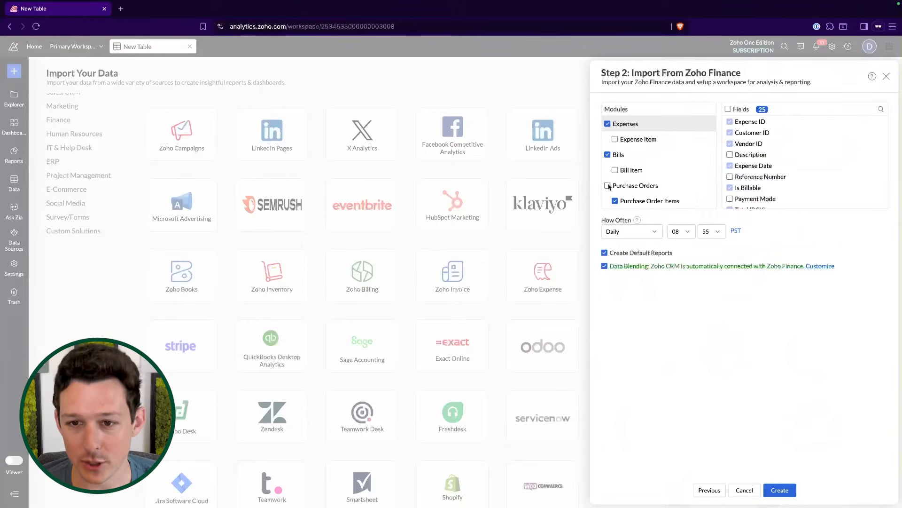
pyautogui.click(608, 185)
pyautogui.click(615, 139)
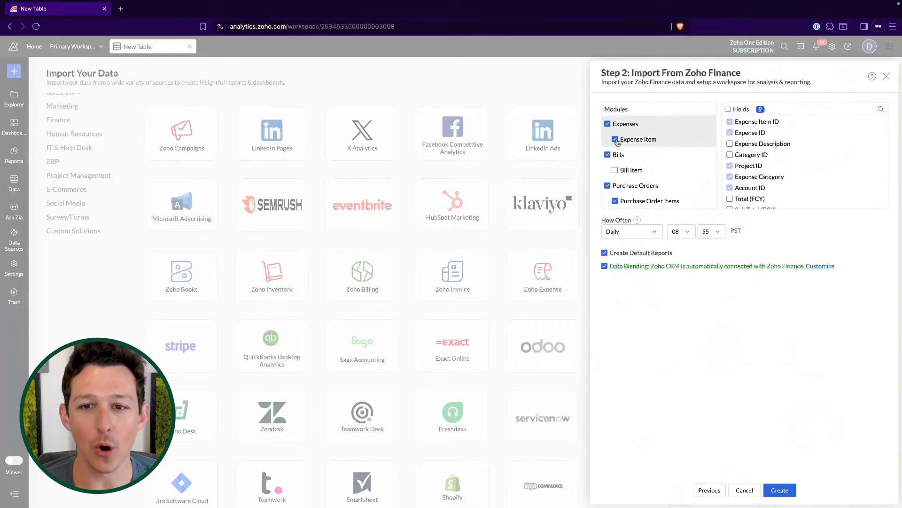
pyautogui.click(615, 170)
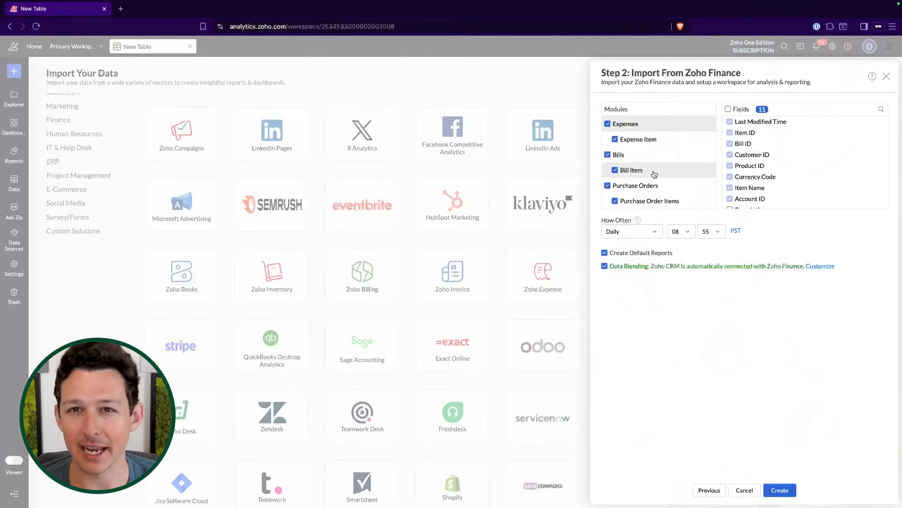
# Review the fields of Bills, Bill Item and the vendor credit items, and look through the rest of the module list
pyautogui.click(622, 155)
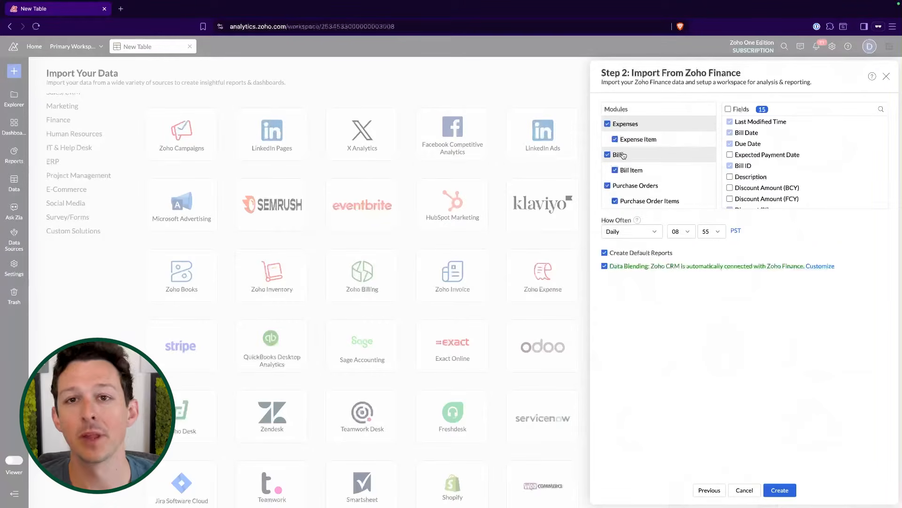
pyautogui.click(629, 170)
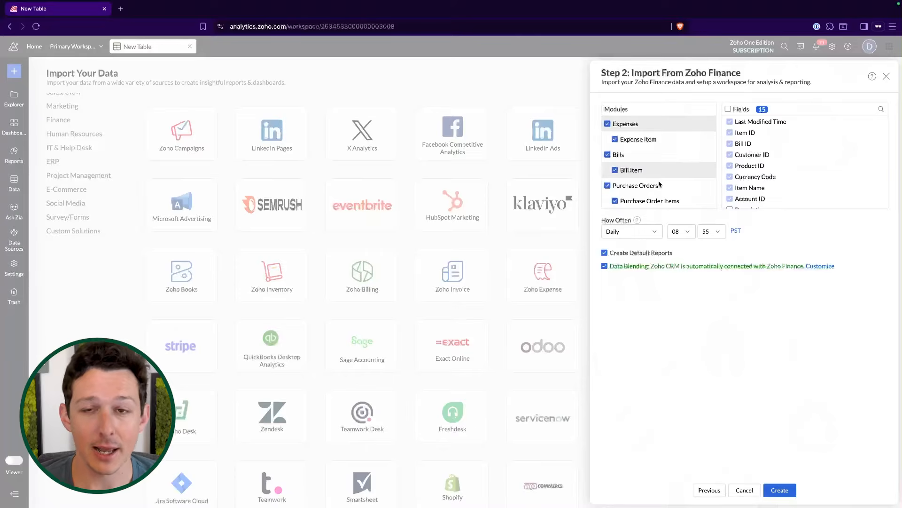
pyautogui.scroll(-5, 659, 183)
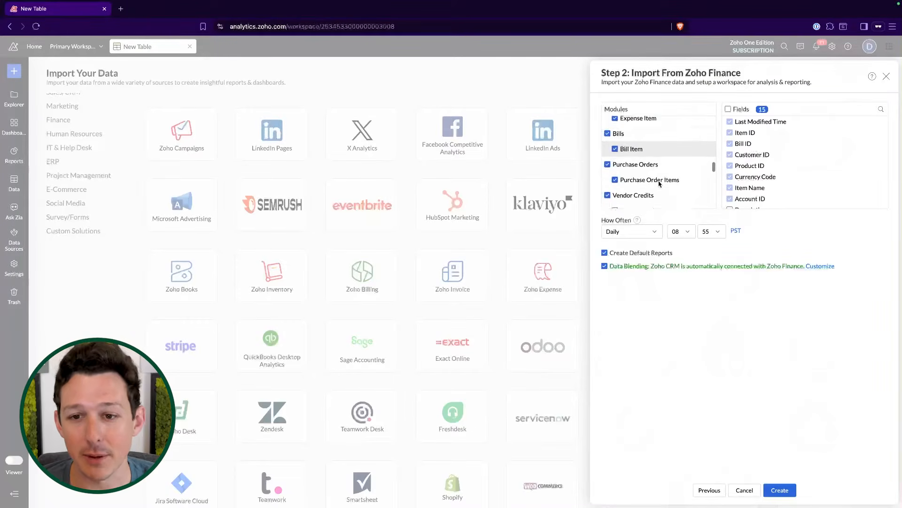
pyautogui.click(622, 144)
pyautogui.scroll(-6, 629, 150)
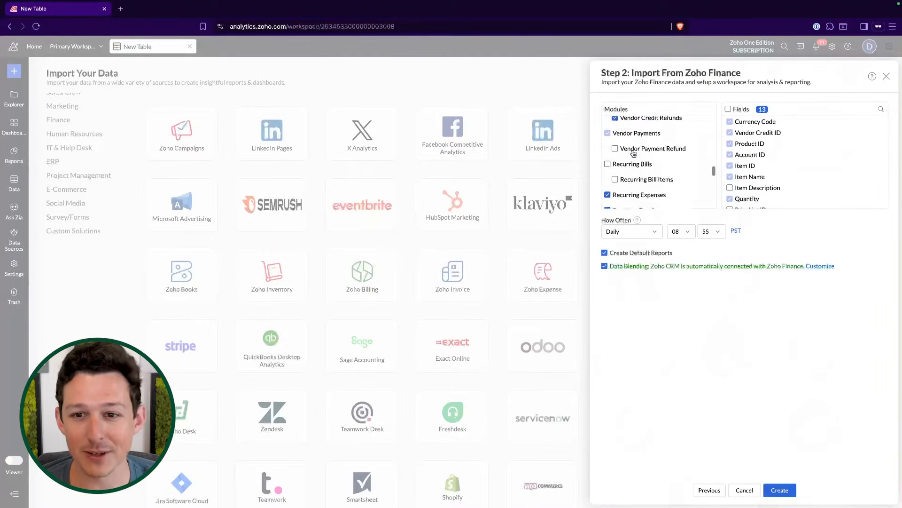
pyautogui.scroll(-8, 635, 154)
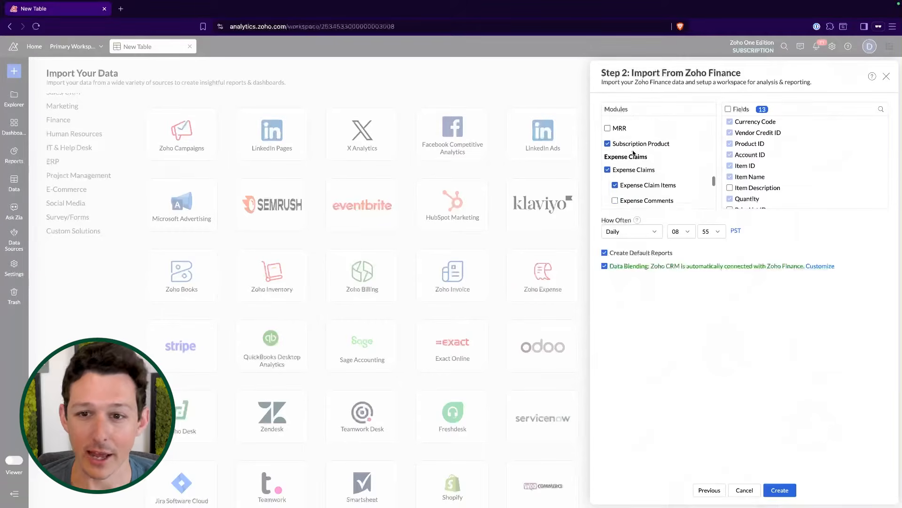
pyautogui.scroll(-10, 635, 154)
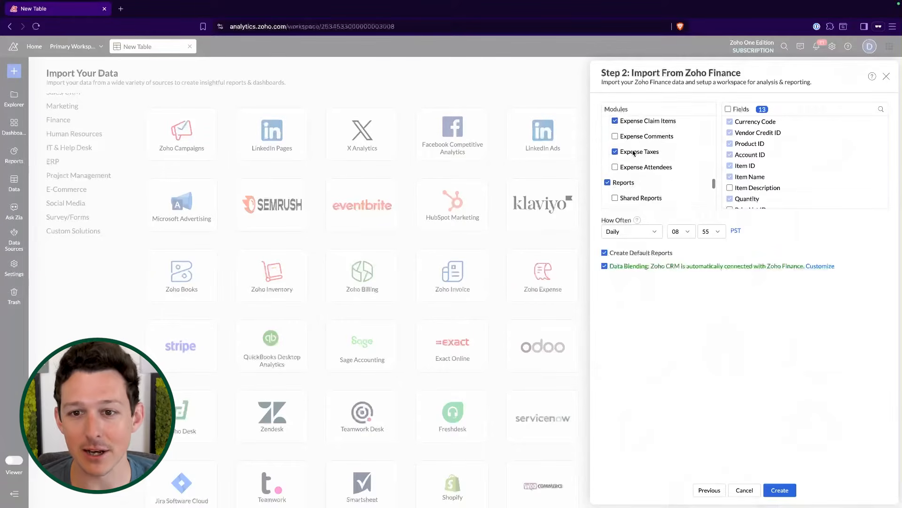
pyautogui.scroll(-10, 654, 189)
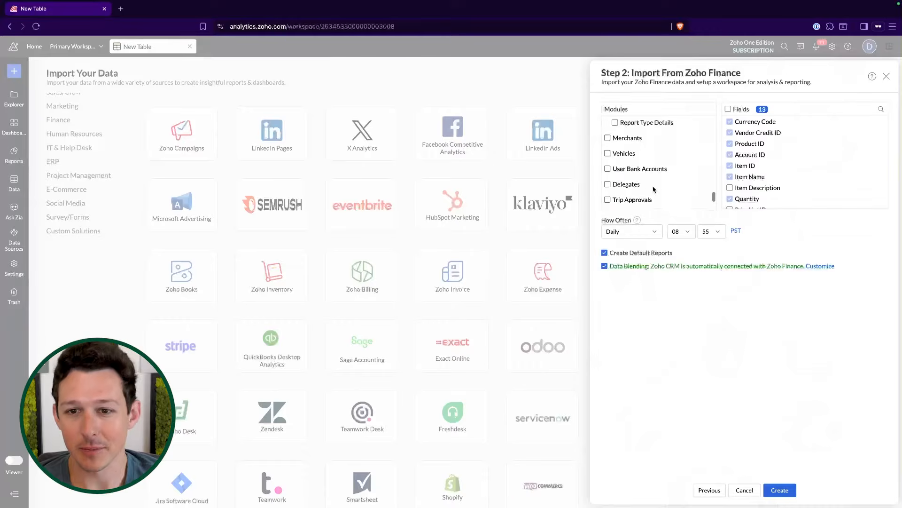
pyautogui.scroll(10, 653, 189)
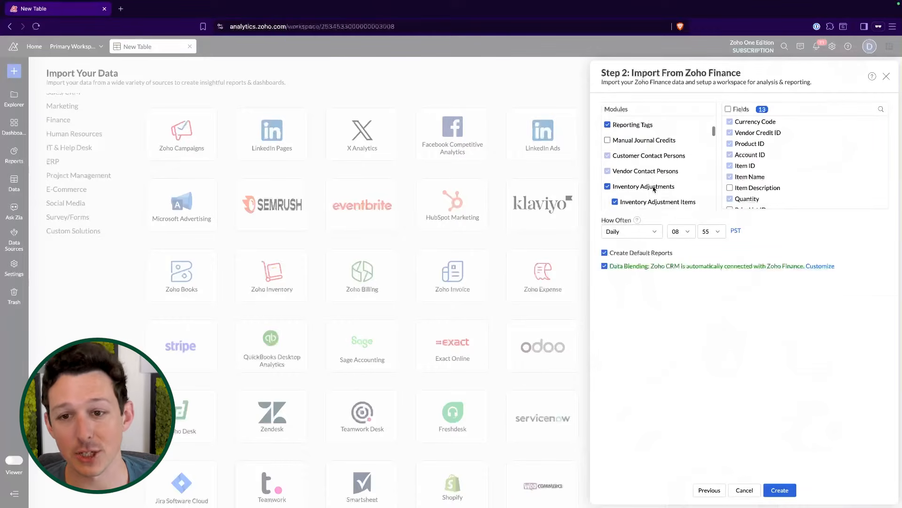
pyautogui.scroll(5, 653, 189)
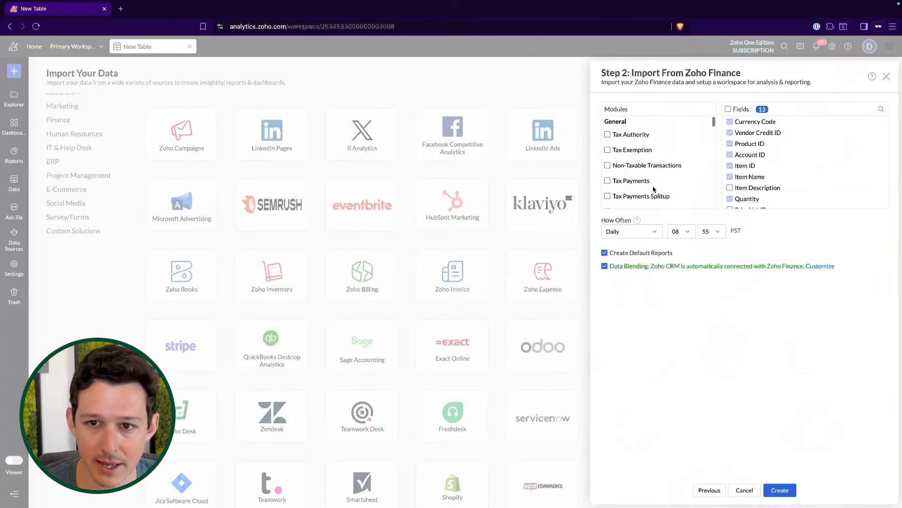
# Include all fields of the Customers module in the import
pyautogui.scroll(-3, 654, 189)
pyautogui.click(641, 159)
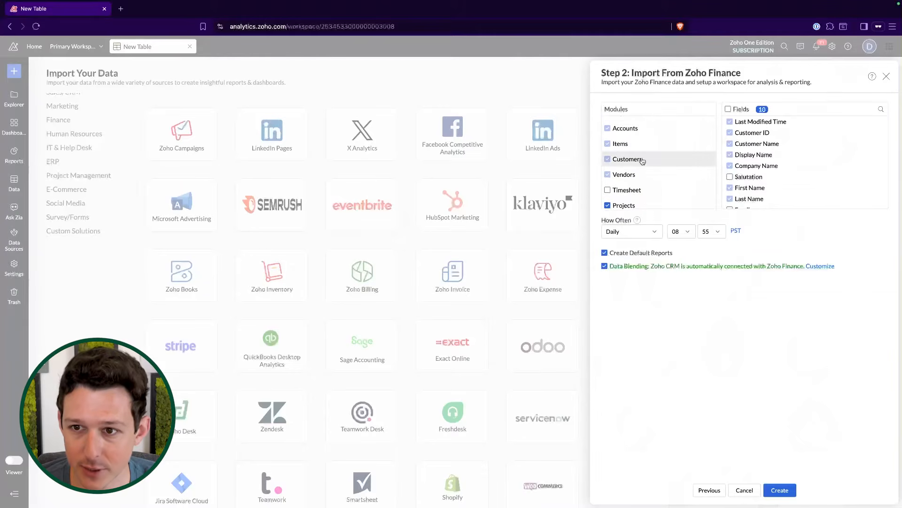
pyautogui.scroll(-4, 748, 147)
pyautogui.scroll(-10, 749, 145)
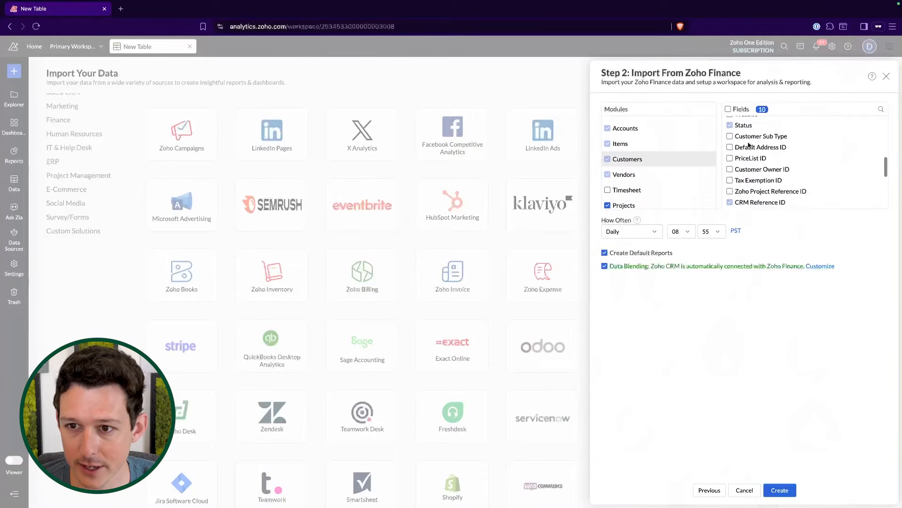
pyautogui.click(728, 110)
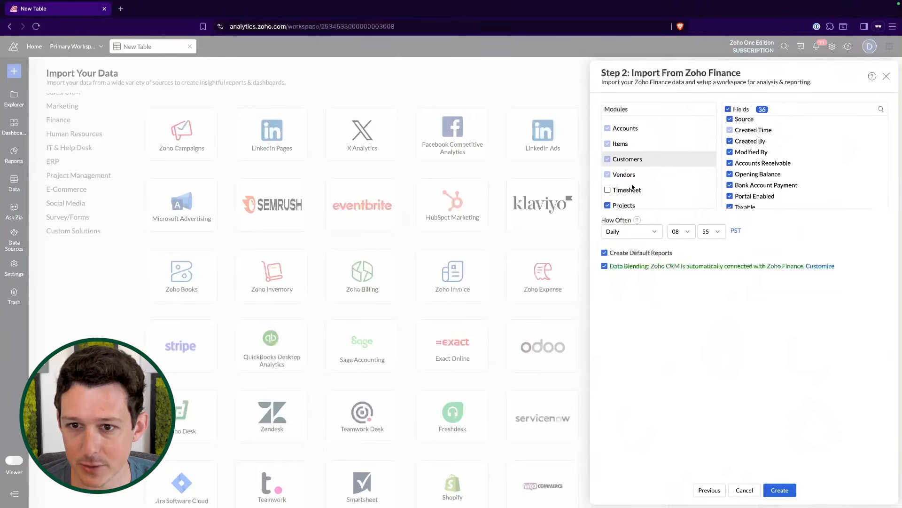
# Check the field selection of the Items module again
pyautogui.scroll(-1, 642, 163)
pyautogui.scroll(1, 641, 164)
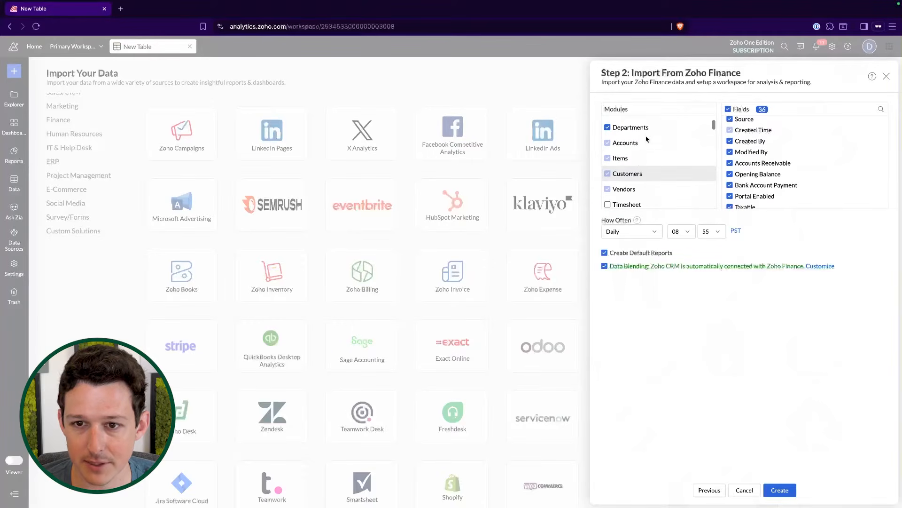
pyautogui.click(648, 157)
pyautogui.scroll(-2, 658, 170)
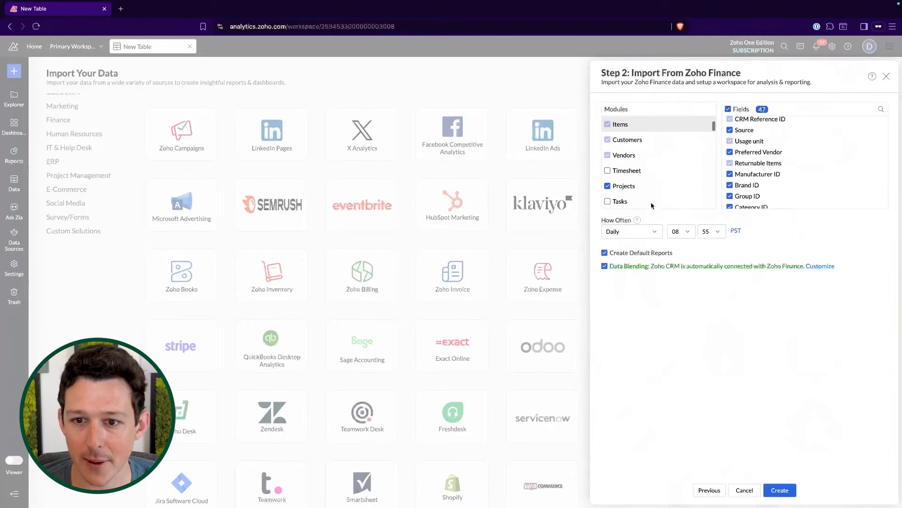
# Schedule the Zoho Finance import to run hourly at a 1 Hour interval
pyautogui.click(630, 231)
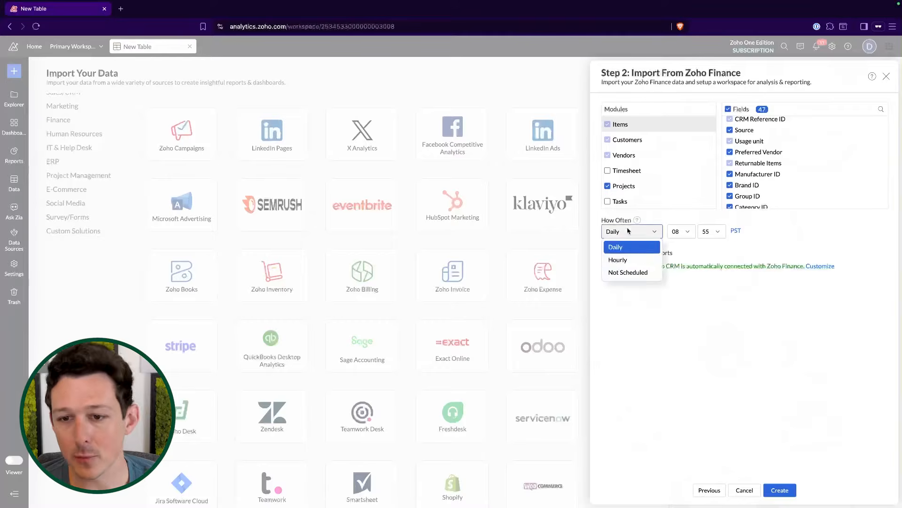
pyautogui.click(618, 260)
pyautogui.click(705, 231)
pyautogui.click(765, 226)
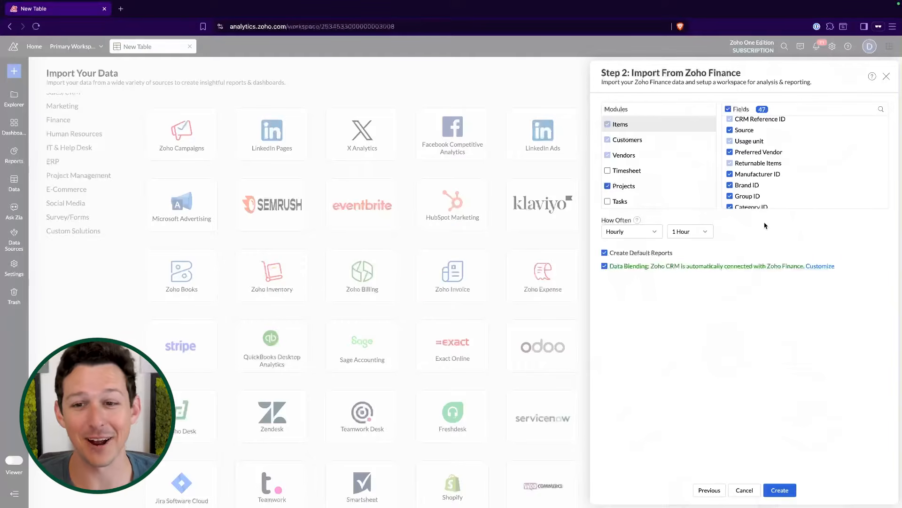
pyautogui.click(708, 231)
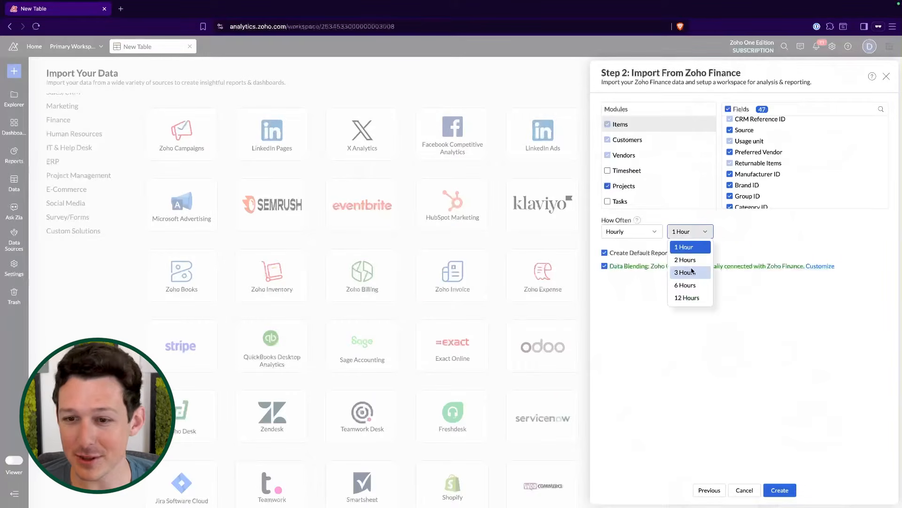
pyautogui.click(808, 244)
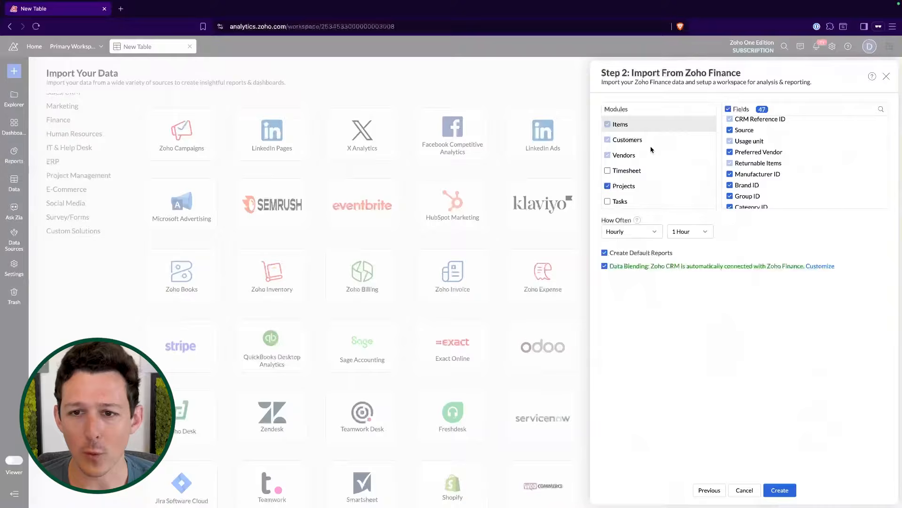
# Review the selected fields of the Customers module, including the CRM Reference ID
pyautogui.click(658, 140)
pyautogui.scroll(-3, 757, 172)
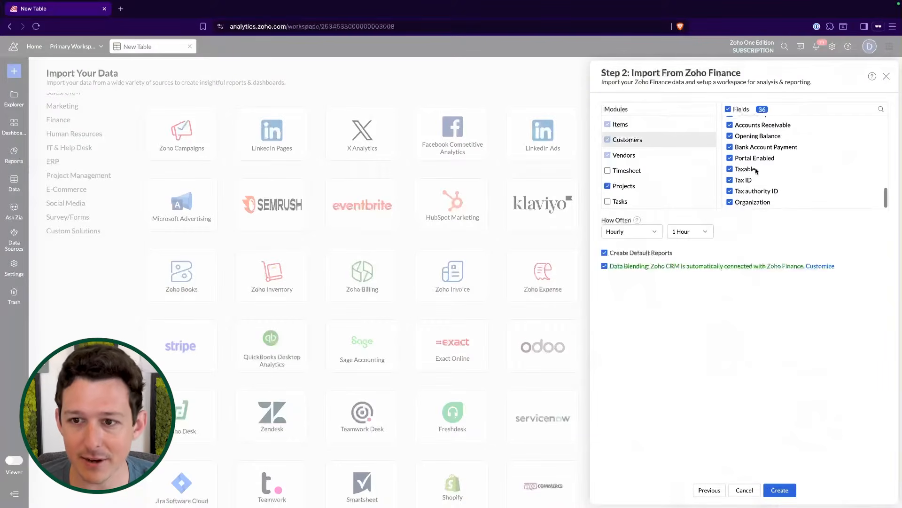
pyautogui.scroll(2, 757, 172)
pyautogui.scroll(3, 757, 172)
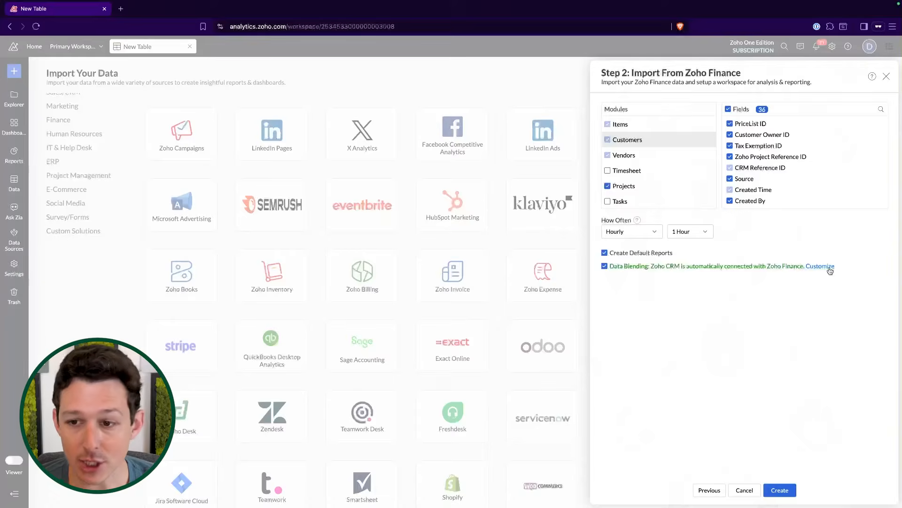
# Customize the data blending with Zoho CRM by enabling the Deals lookups for Invoices, Sales Orders and Quotes
pyautogui.click(825, 269)
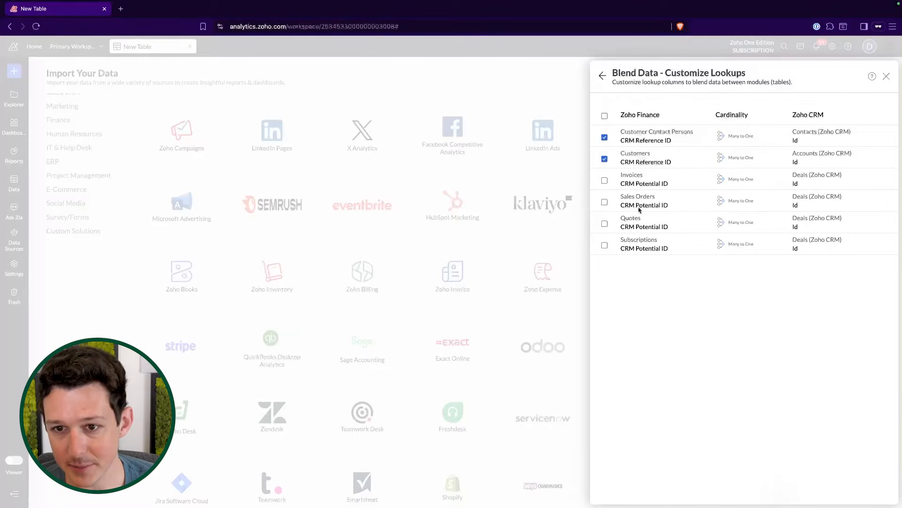
pyautogui.click(605, 224)
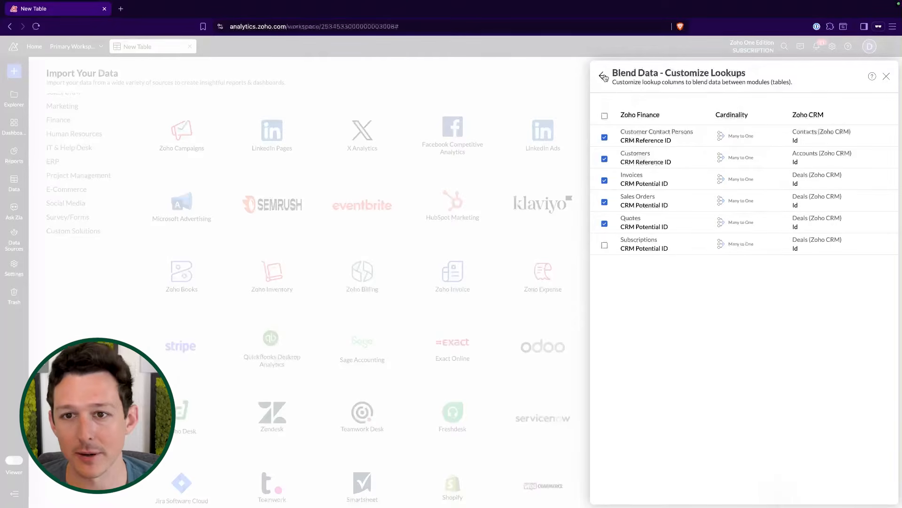
# Return to the Zoho Finance import settings and open crm.zoho.com in a separate browser tab
pyautogui.click(603, 77)
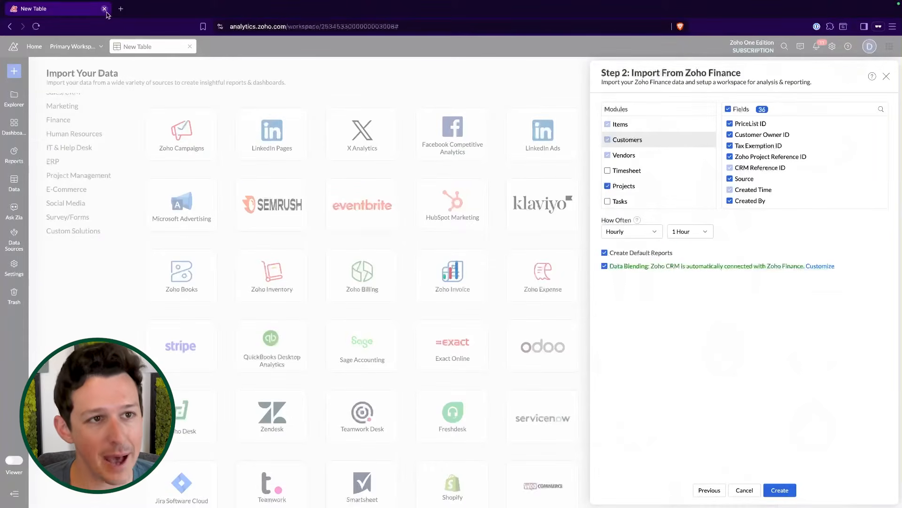
pyautogui.click(121, 11)
pyautogui.write('crm.zoho.com')
pyautogui.press('Return')
pyautogui.click(71, 9)
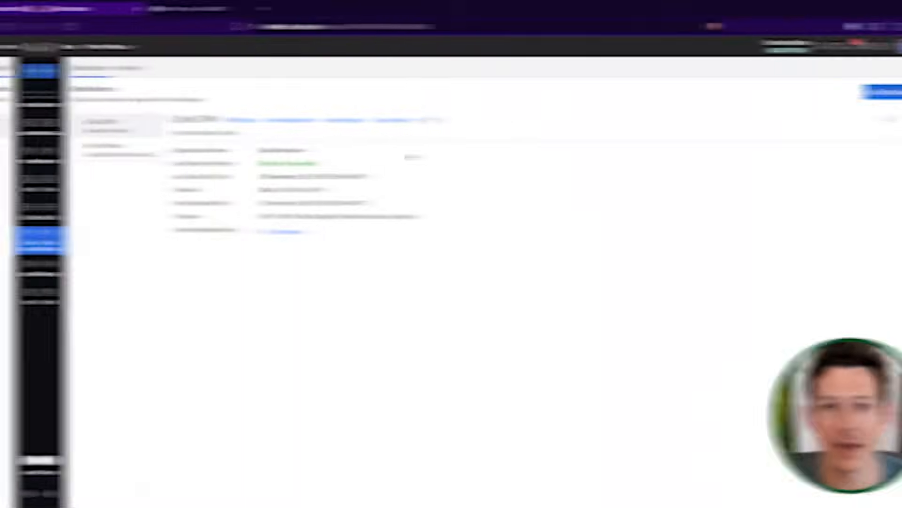
# Open the setup of the Zoho CRM data source for editing and review its list of modules
pyautogui.click(68, 154)
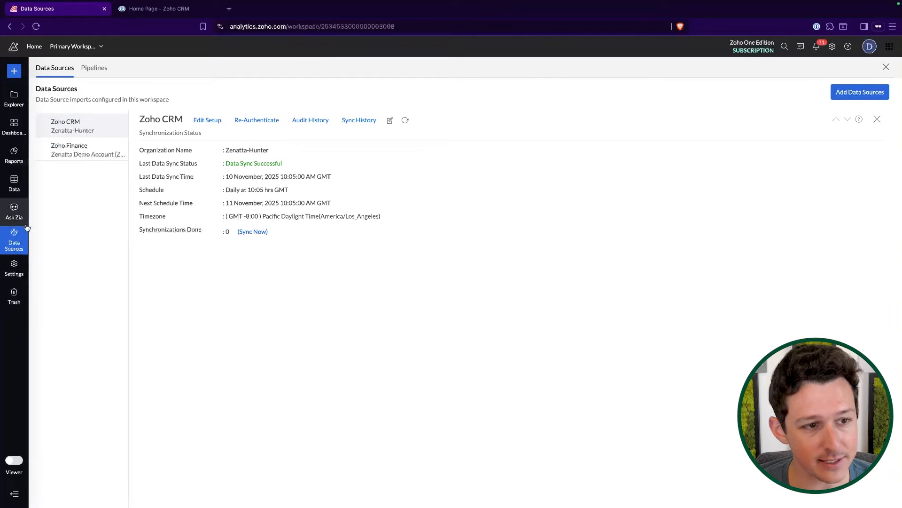
pyautogui.click(211, 121)
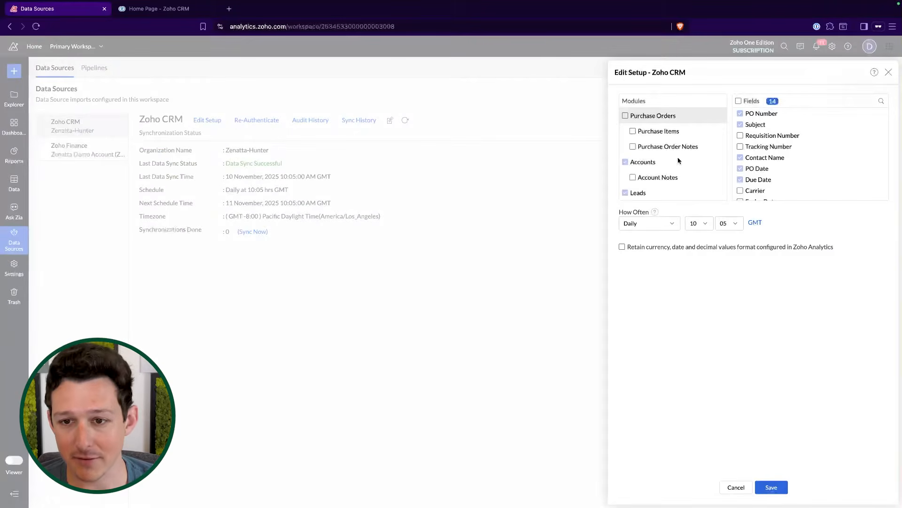
pyautogui.scroll(-8, 678, 161)
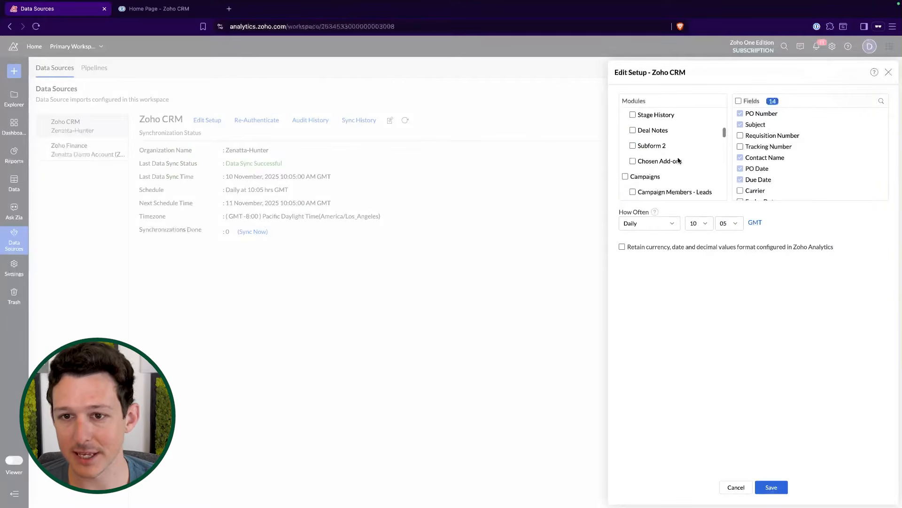
pyautogui.scroll(-8, 678, 160)
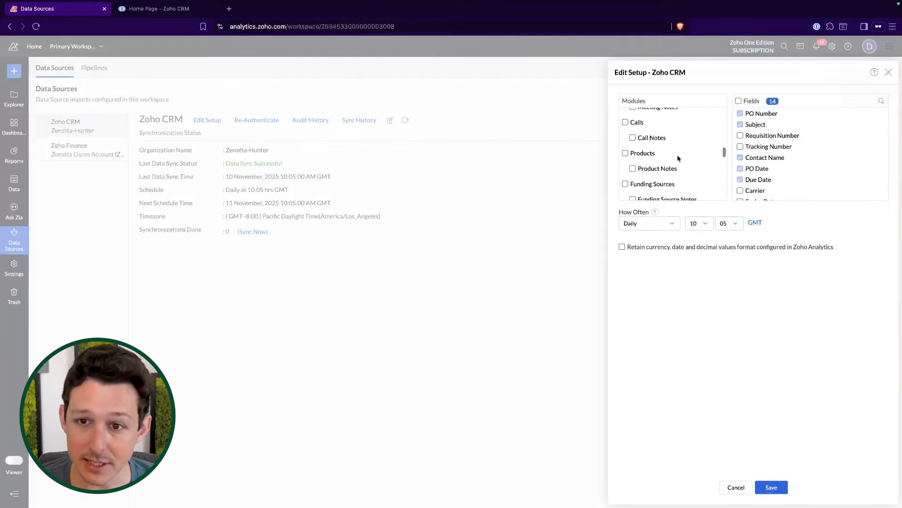
pyautogui.scroll(2, 677, 151)
pyautogui.scroll(5, 670, 125)
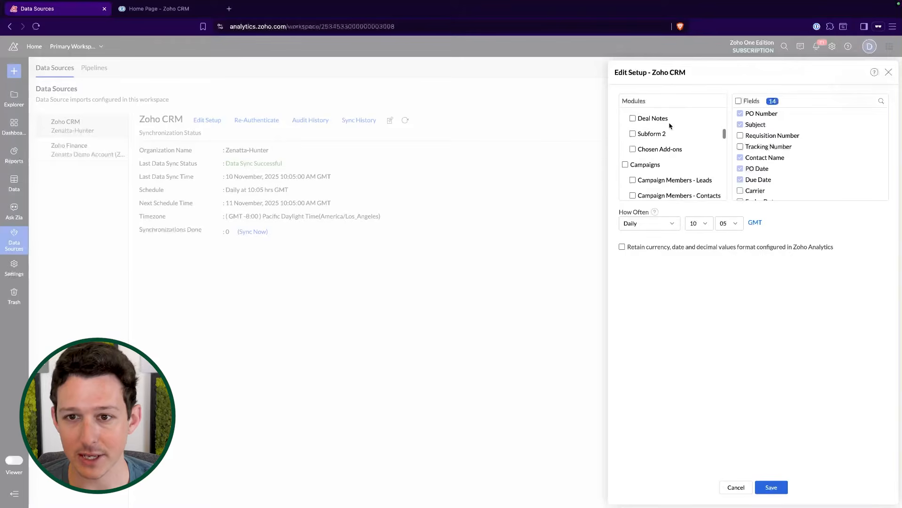
pyautogui.scroll(-6, 670, 125)
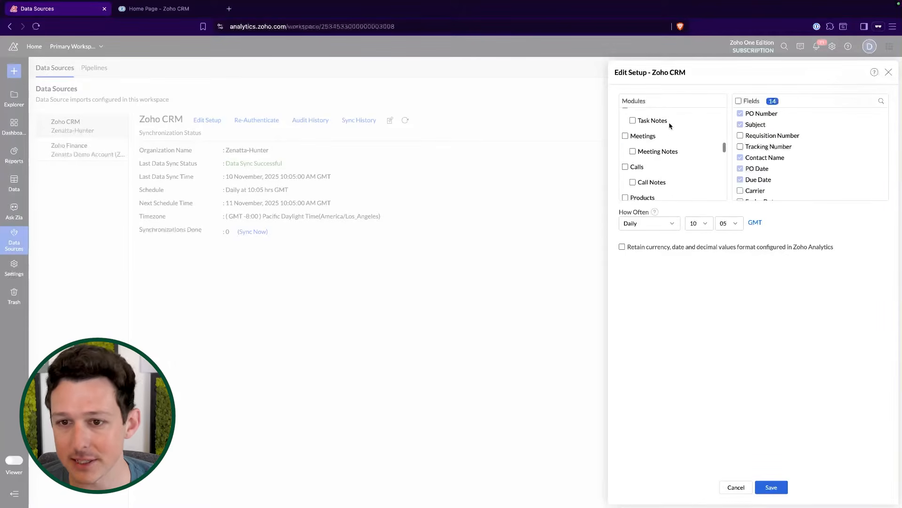
pyautogui.scroll(1, 670, 124)
# Try selecting the Tasks module with all its fields, look through the remaining modules and close the setup without saving
pyautogui.click(625, 118)
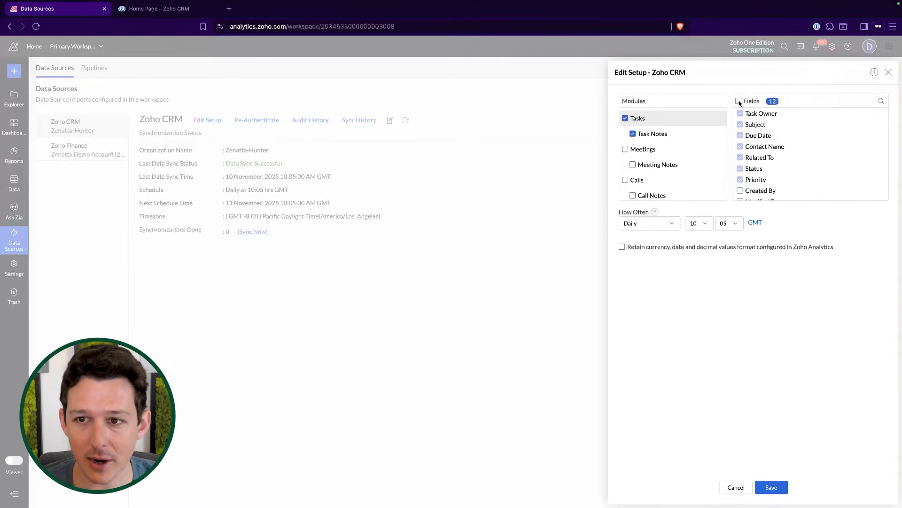
pyautogui.click(739, 101)
pyautogui.scroll(-1, 671, 161)
pyautogui.scroll(-6, 671, 161)
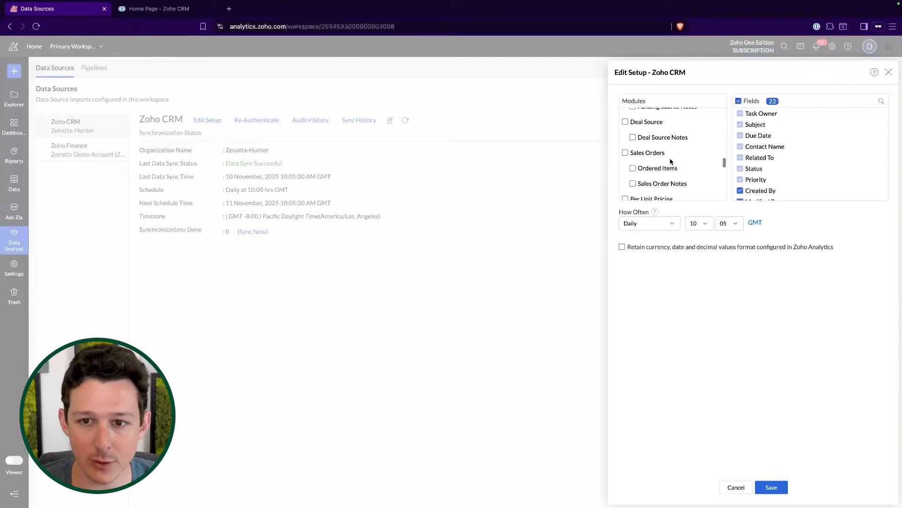
pyautogui.scroll(-8, 648, 181)
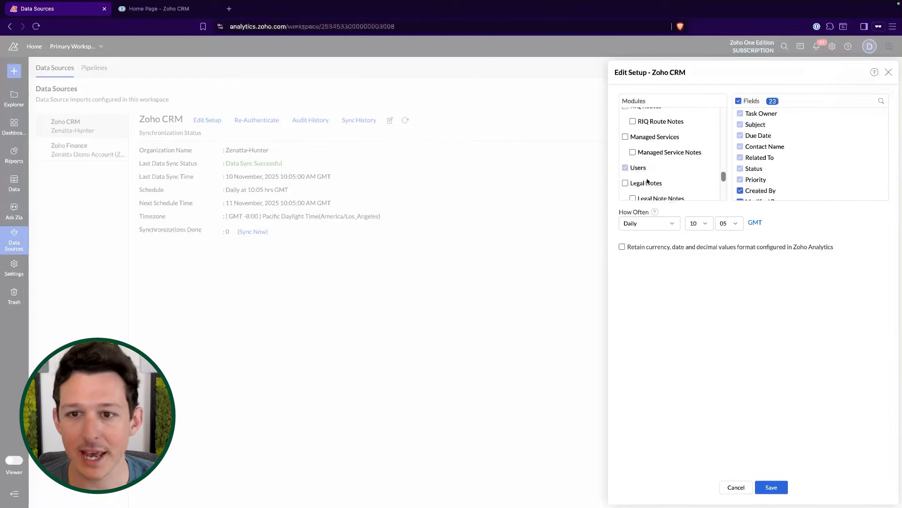
pyautogui.scroll(-8, 647, 182)
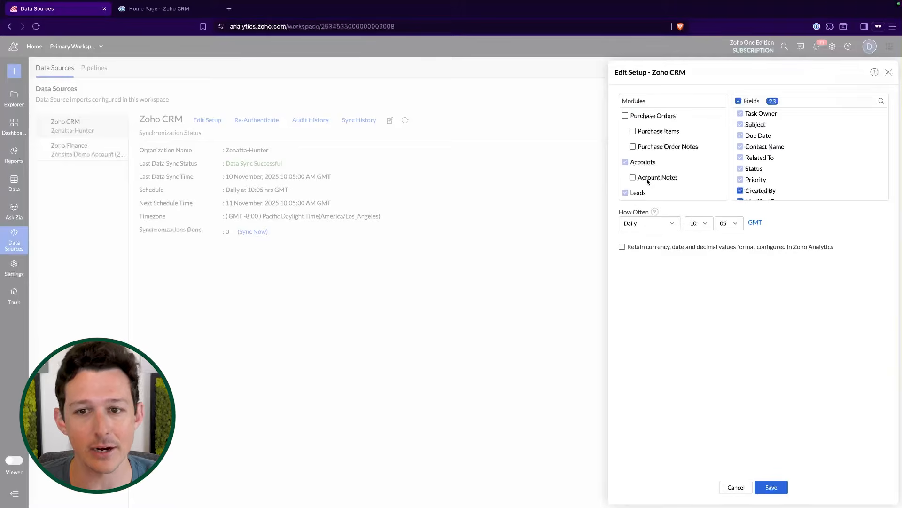
pyautogui.click(888, 72)
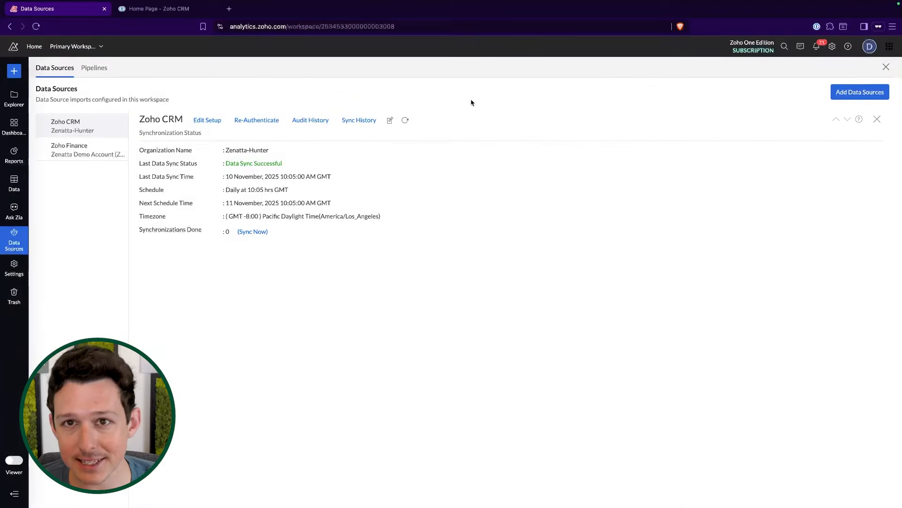
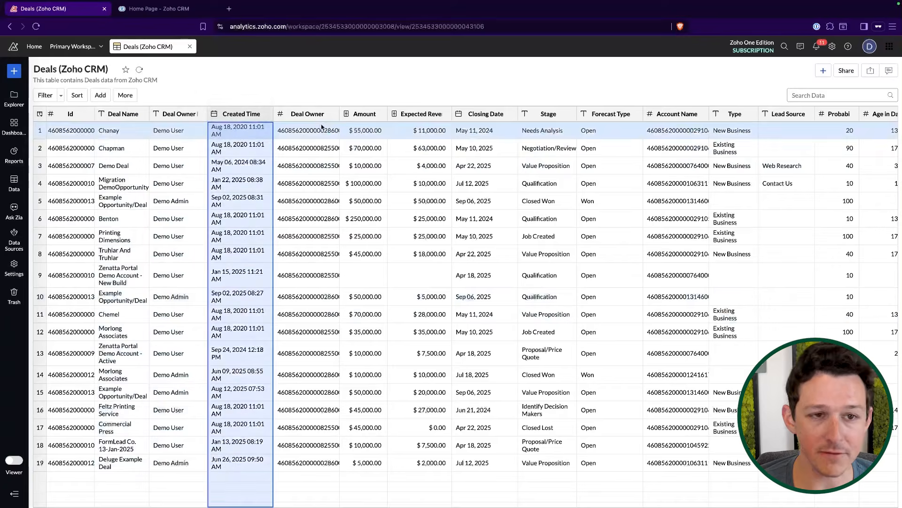
# Select the row 5 Example Opportunity/Deal in the Deals table, and open the Example Opportunity/Deal record in Zoho CRM
pyautogui.click(126, 201)
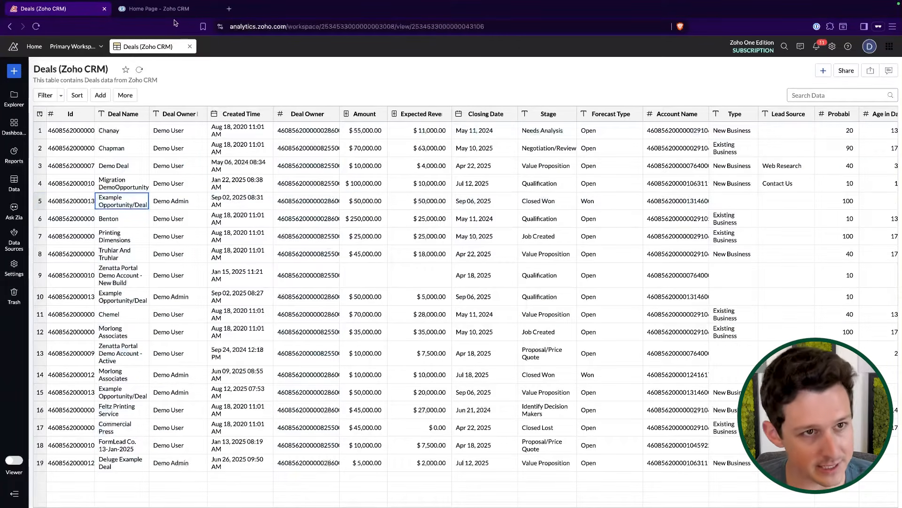
pyautogui.click(159, 8)
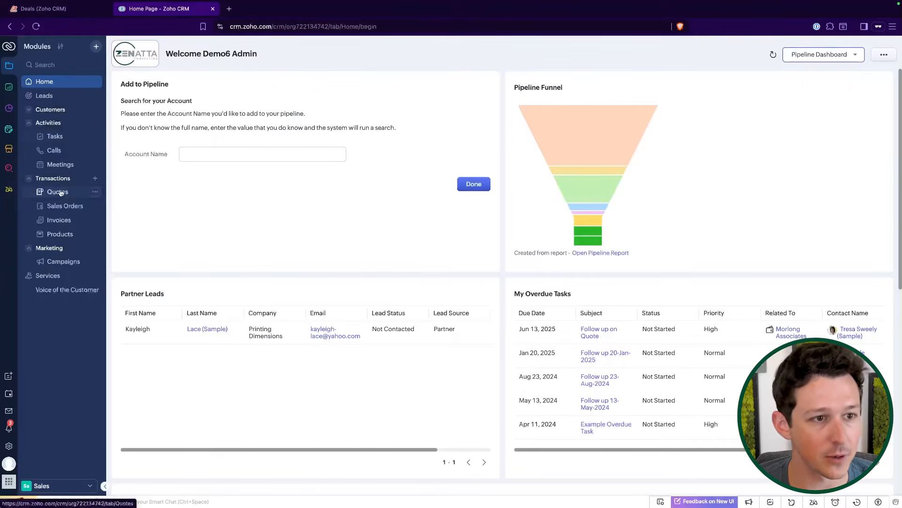
pyautogui.click(32, 111)
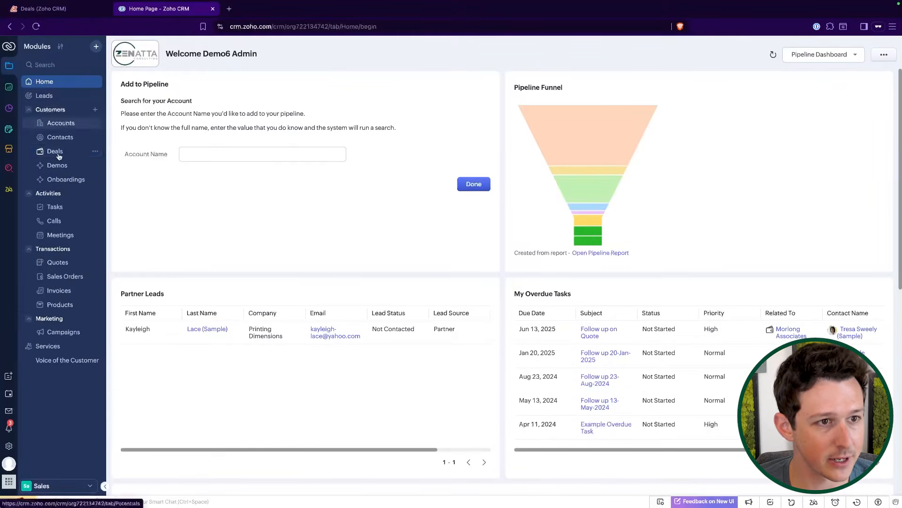
pyautogui.click(55, 151)
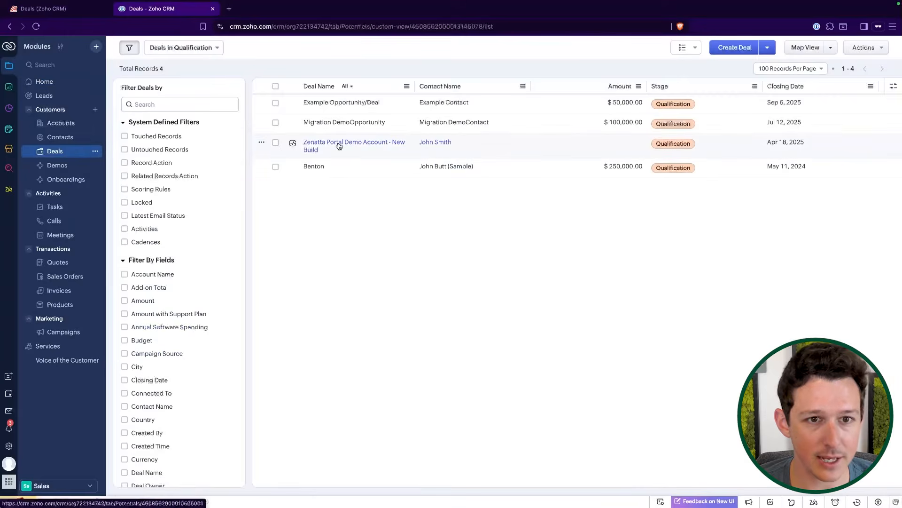
pyautogui.click(344, 105)
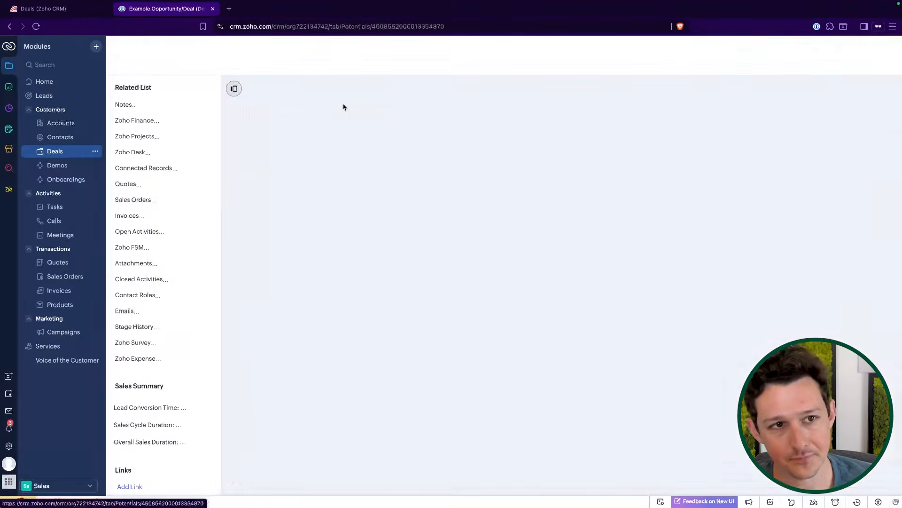
pyautogui.scroll(-4, 384, 245)
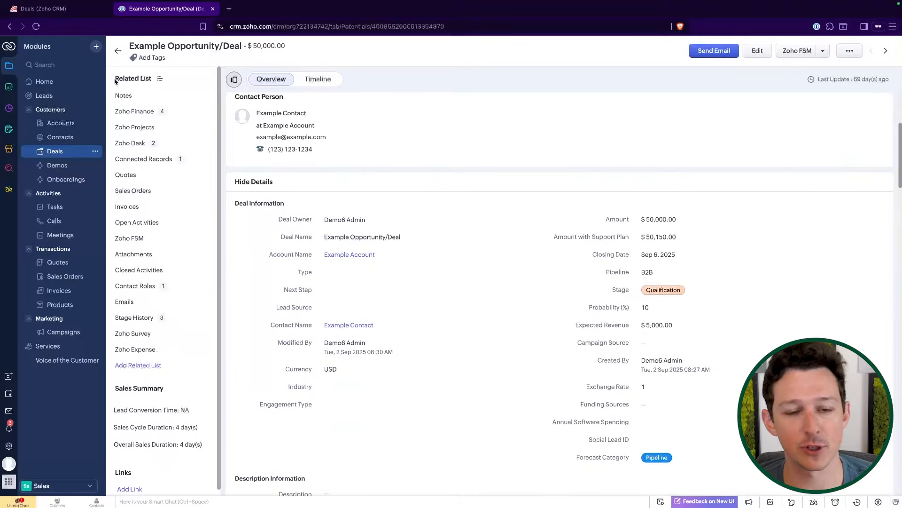
# Switch back to Zoho Analytics and check the Stage values of both Example Opportunity/Deal rows created on Sep 02, 2025
pyautogui.click(84, 11)
pyautogui.hscroll(5, 345, 197)
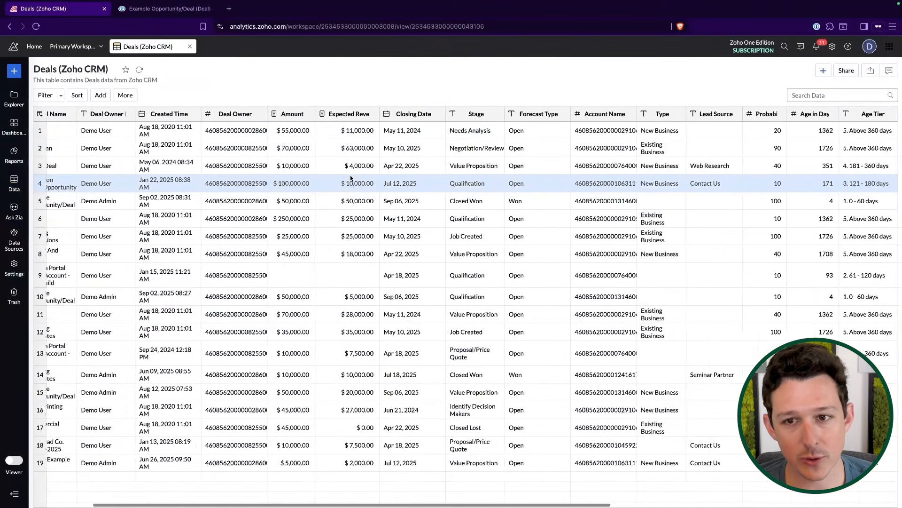
pyautogui.hscroll(-5, 355, 180)
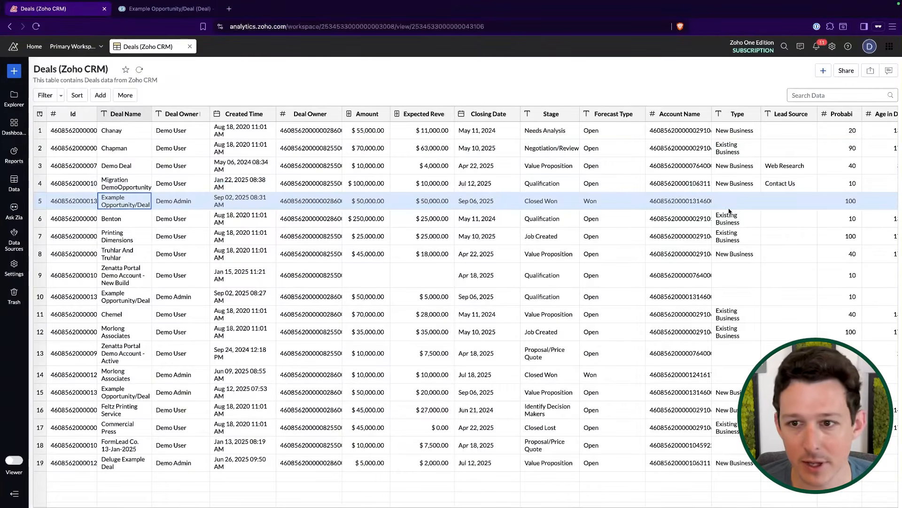
pyautogui.hscroll(1, 705, 207)
pyautogui.click(536, 201)
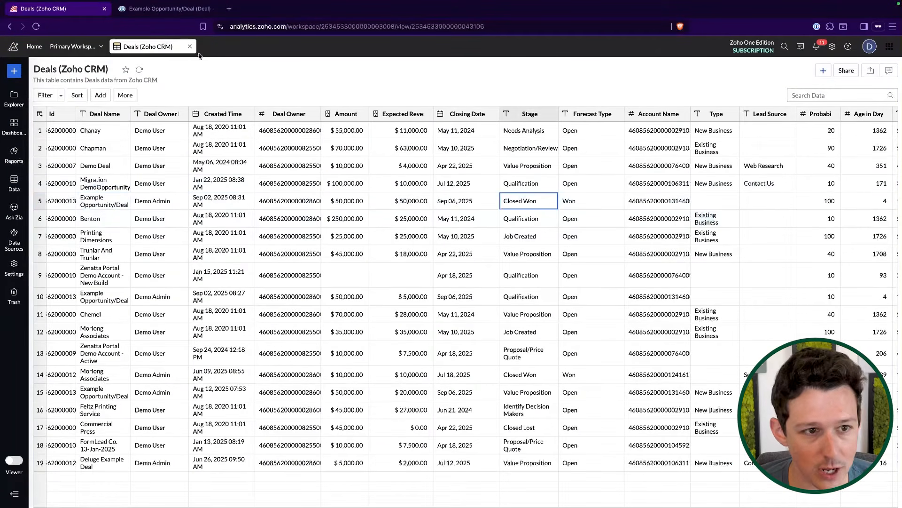
pyautogui.click(508, 300)
# Check the Deal Owner in the deal information of the Zoho CRM record and return to the Analytics Deals table
pyautogui.click(148, 10)
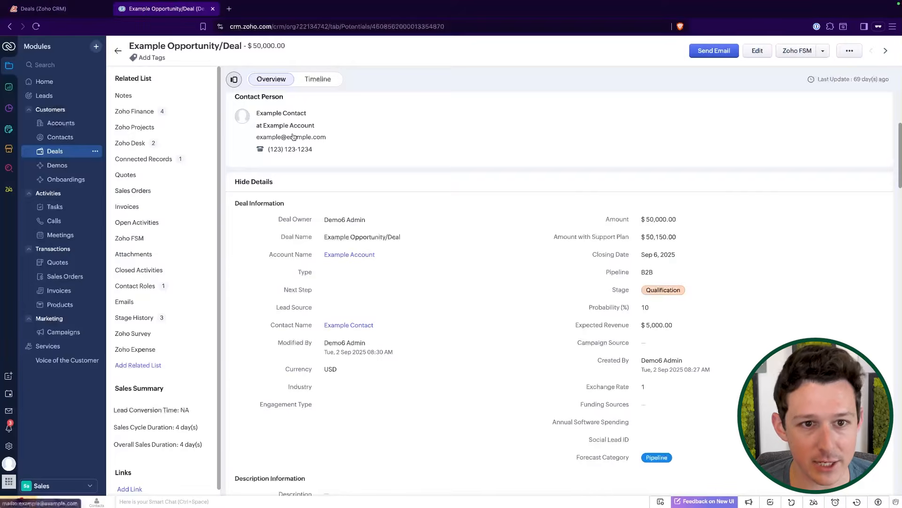
pyautogui.scroll(-5, 322, 154)
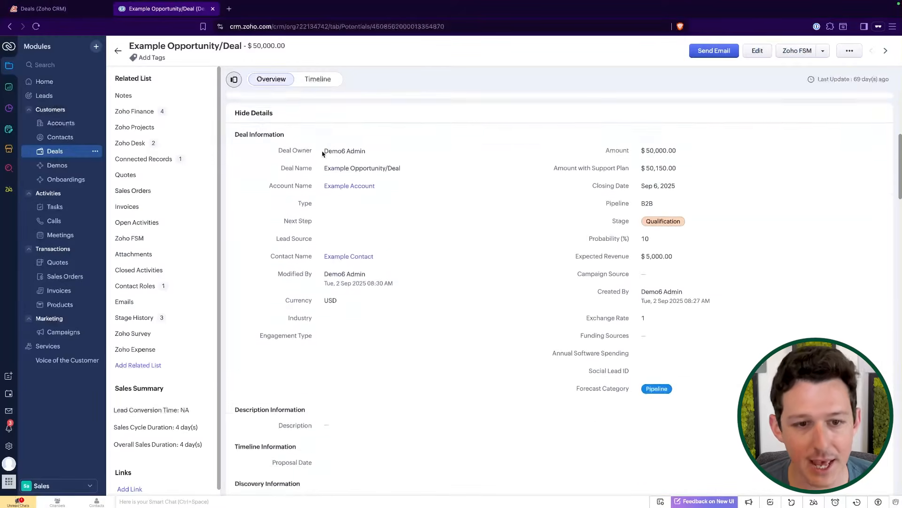
pyautogui.hotkey('ctrl', 'shift', 'Tab')
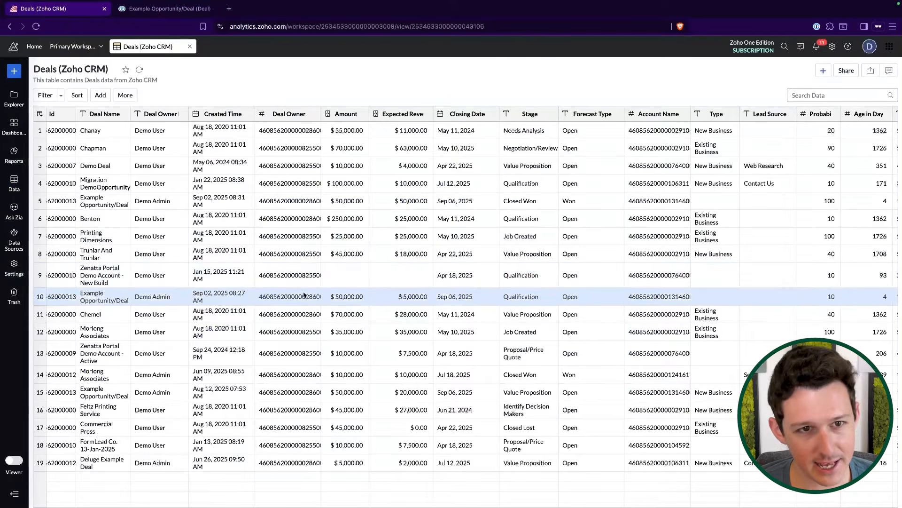
# Widen the numeric Deal Owner column to show the full IDs and select the row 10 Example Opportunity/Deal cell
pyautogui.doubleClick(321, 114)
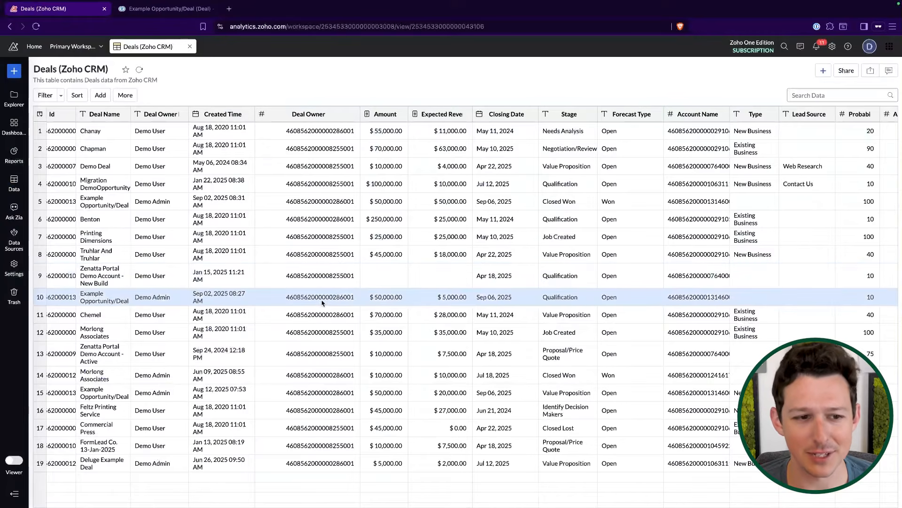
pyautogui.click(169, 299)
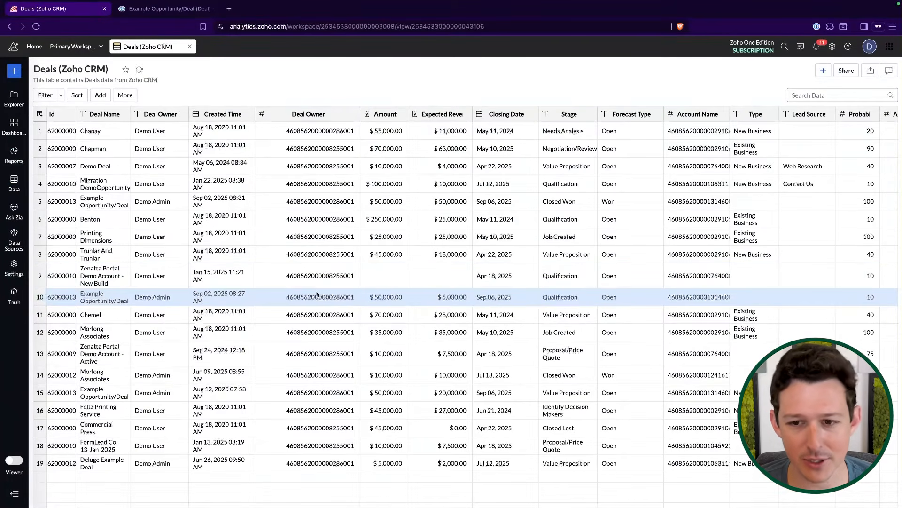
pyautogui.click(316, 294)
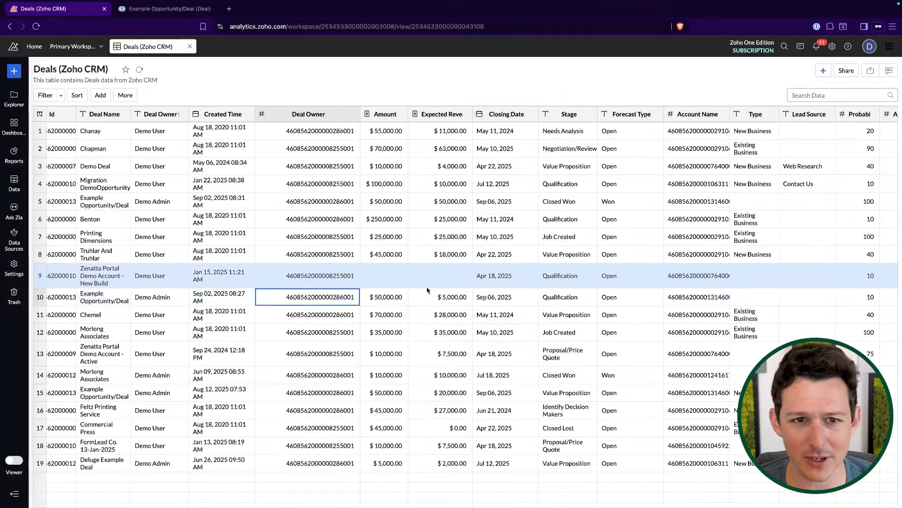
# Widen the Account Name column to show full IDs, select its row 10 cell and review the other Deals columns
pyautogui.moveTo(730, 114); pyautogui.dragTo(784, 114)
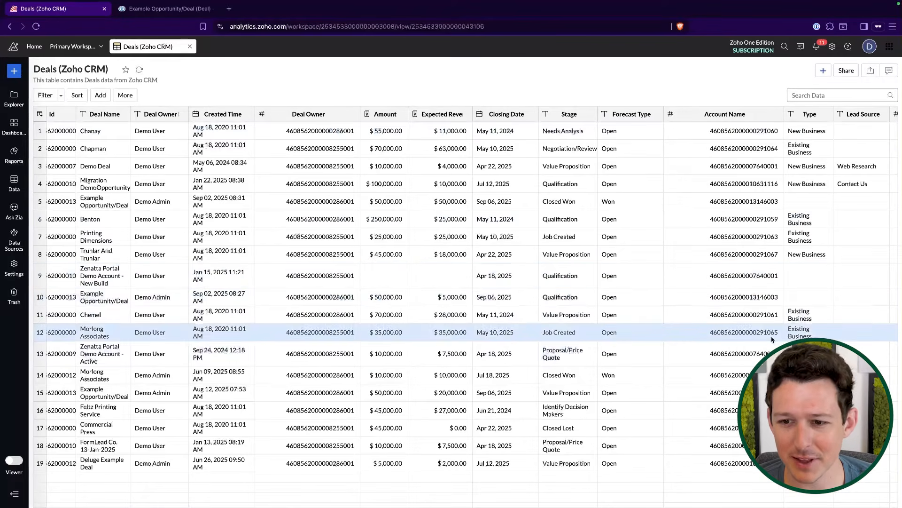
pyautogui.click(761, 298)
pyautogui.hscroll(4, 579, 291)
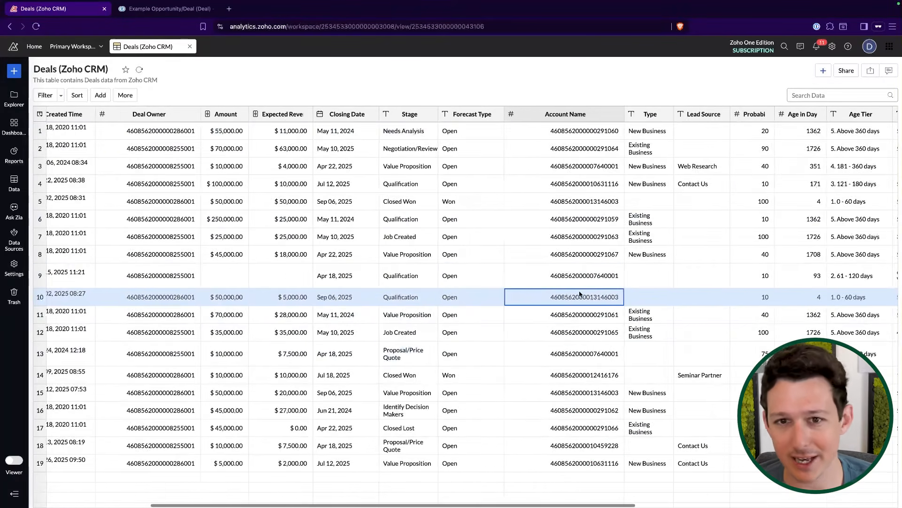
pyautogui.hscroll(5, 579, 294)
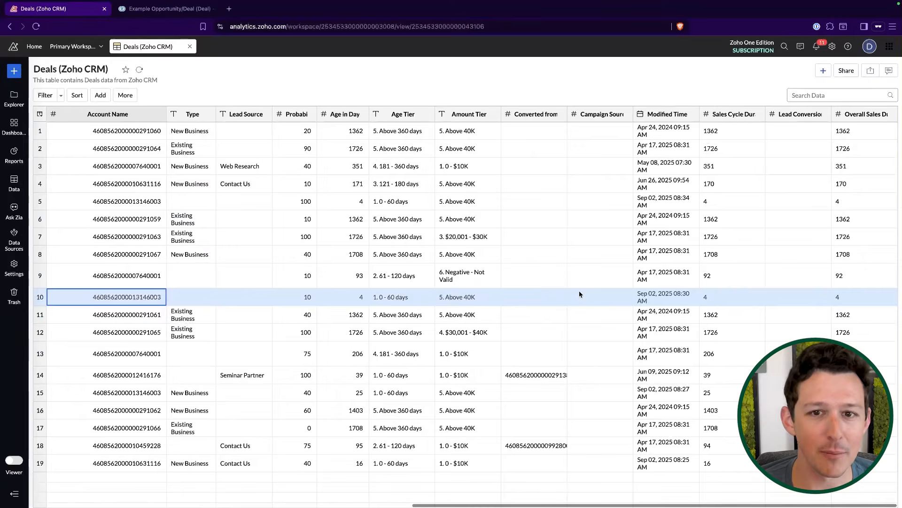
pyautogui.hscroll(-10, 579, 294)
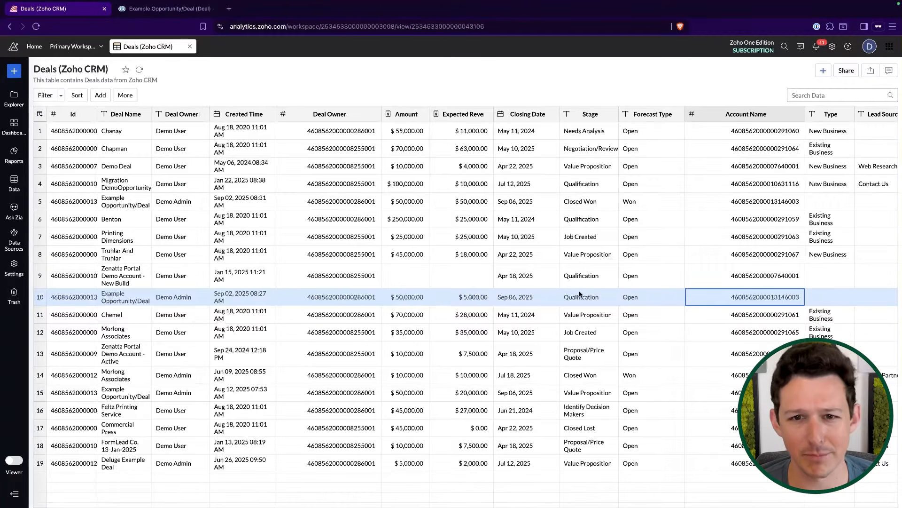
pyautogui.hscroll(1, 560, 239)
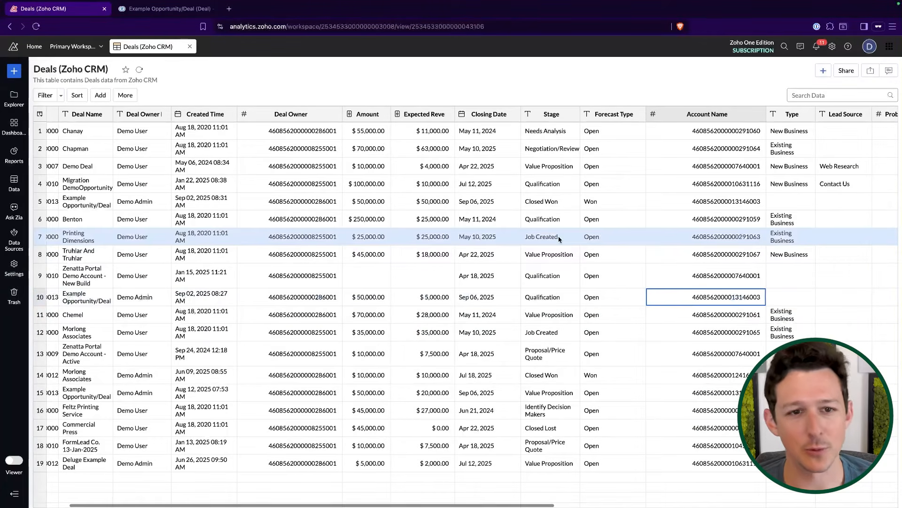
pyautogui.hscroll(1, 523, 222)
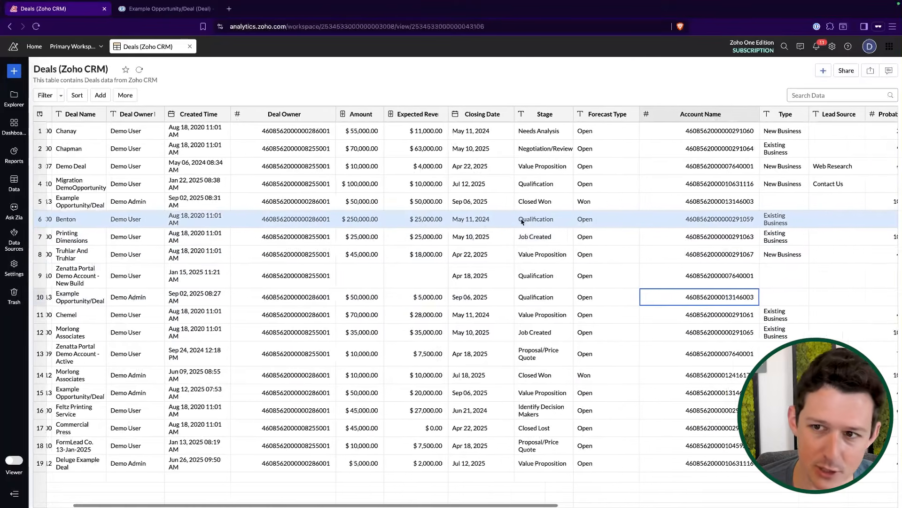
# Switch to the Example Opportunity/Deal record in Zoho CRM and highlight its Account Name field in the deal information
pyautogui.hscroll(5, 522, 221)
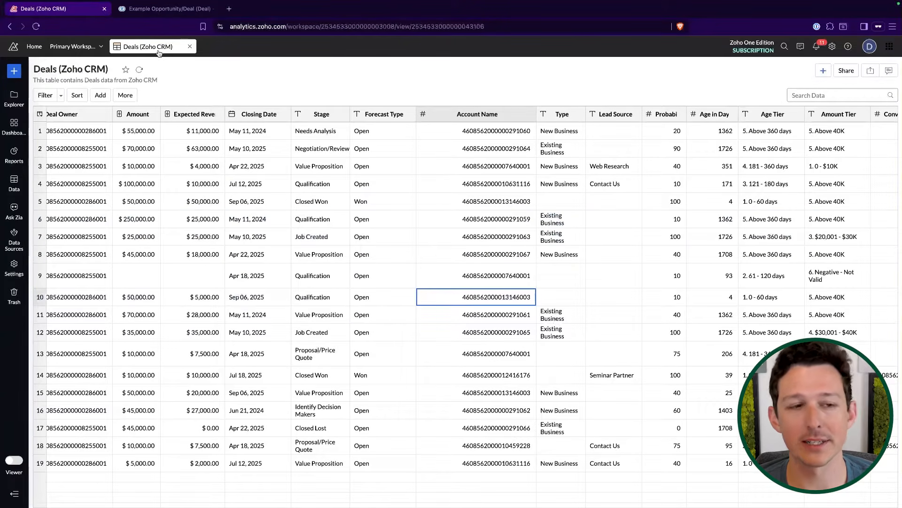
pyautogui.click(183, 9)
pyautogui.scroll(1, 348, 262)
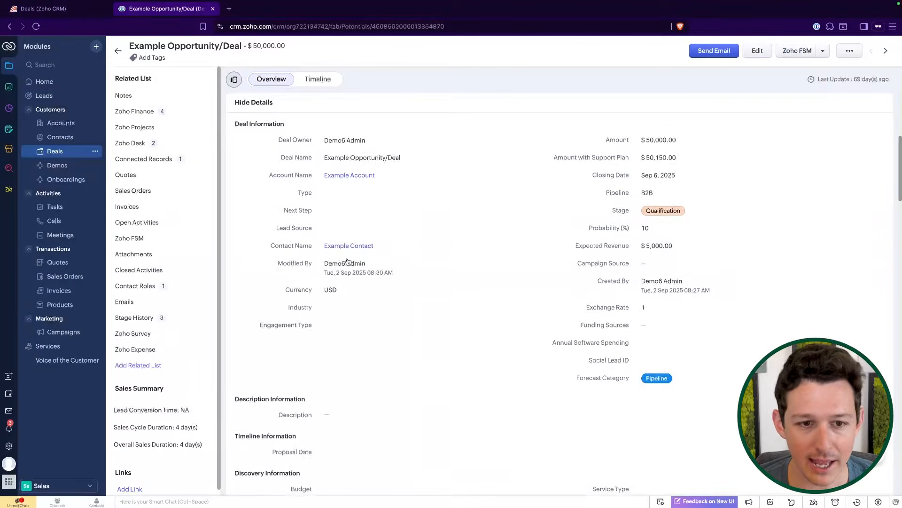
pyautogui.scroll(1, 348, 261)
pyautogui.moveTo(289, 185); pyautogui.dragTo(447, 179)
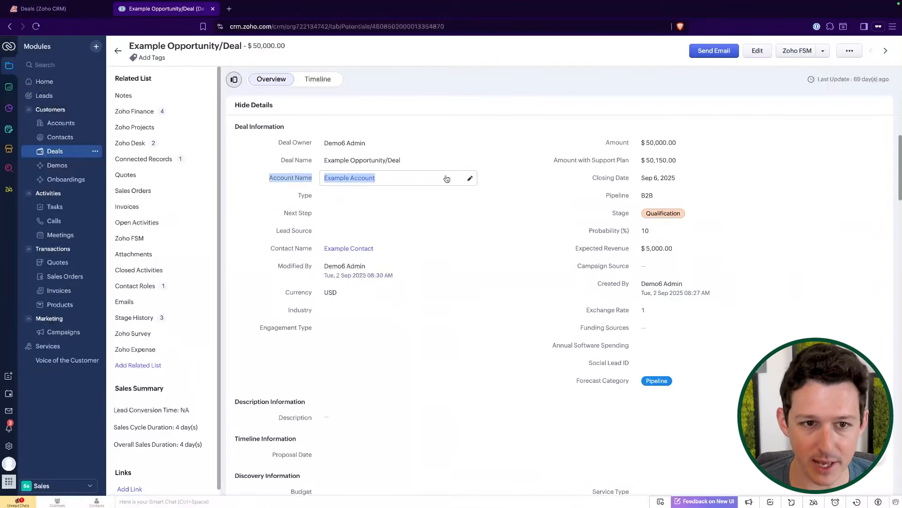
pyautogui.click(262, 259)
pyautogui.scroll(-3, 258, 298)
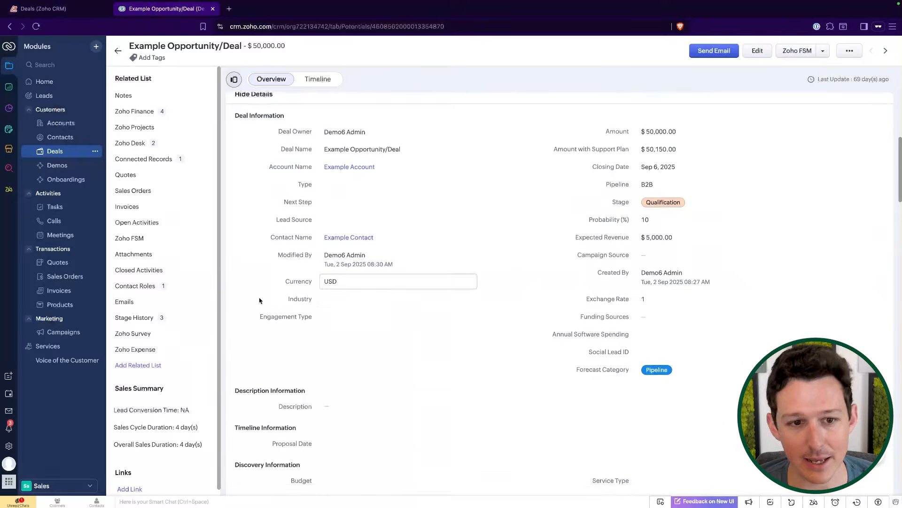
pyautogui.scroll(5, 491, 347)
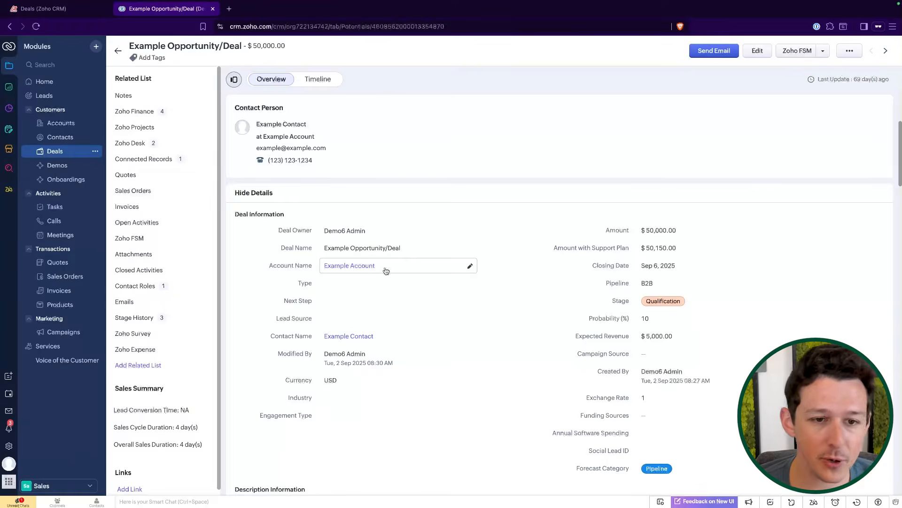
# Return to the Deals table in Zoho Analytics and select the Account Name cell in row 8
pyautogui.click(43, 9)
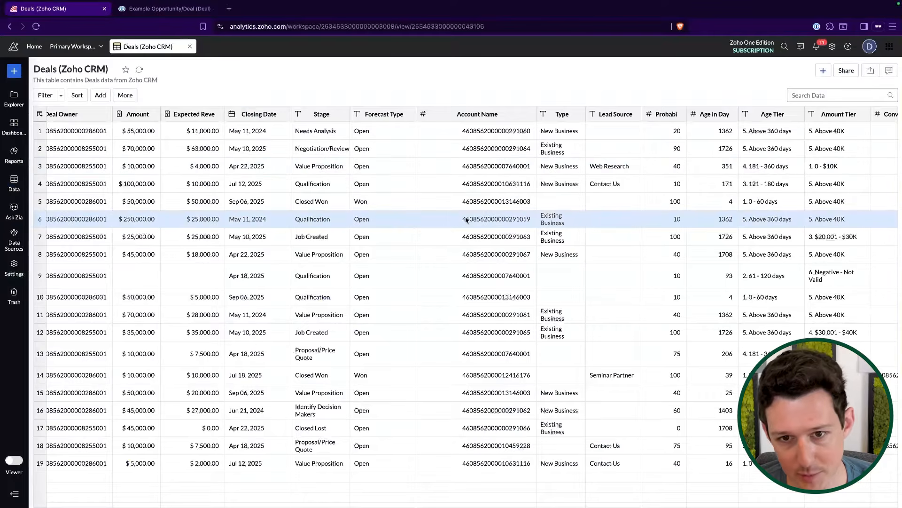
pyautogui.click(469, 255)
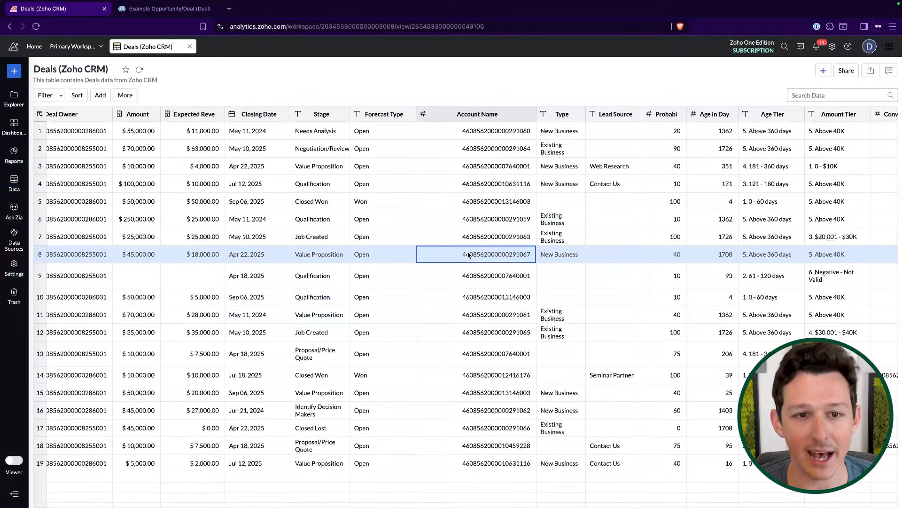
pyautogui.hscroll(-10, 470, 255)
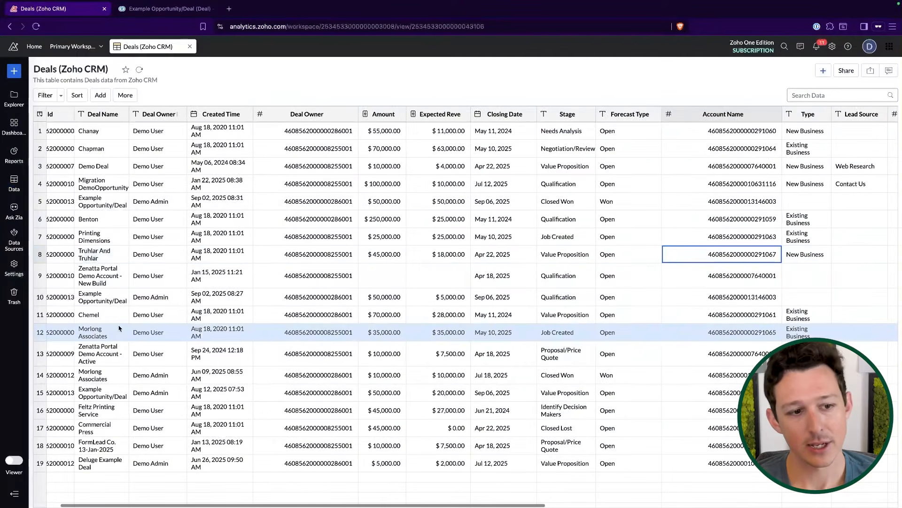
# Open the deal's linked account in Zoho CRM, highlight the record ID in its URL, and compare it with row 10's Account Name in Analytics
pyautogui.click(174, 10)
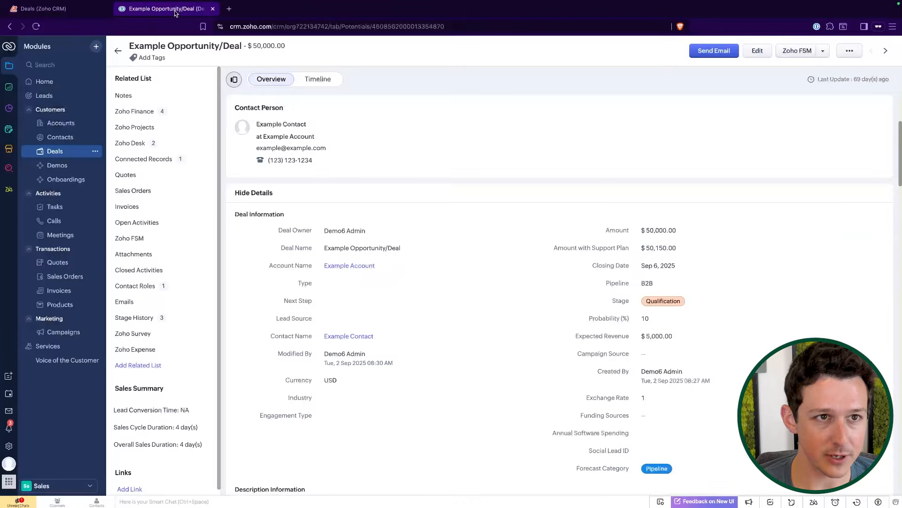
pyautogui.click(354, 267)
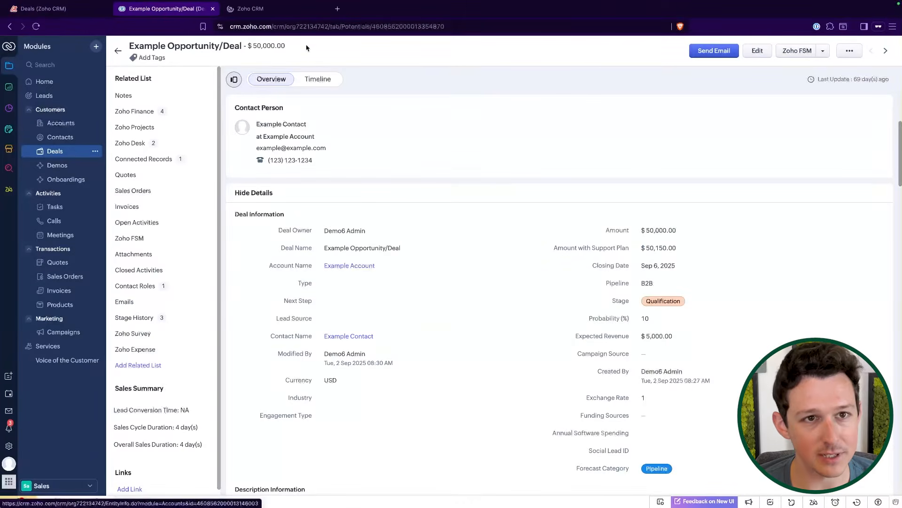
pyautogui.doubleClick(450, 24)
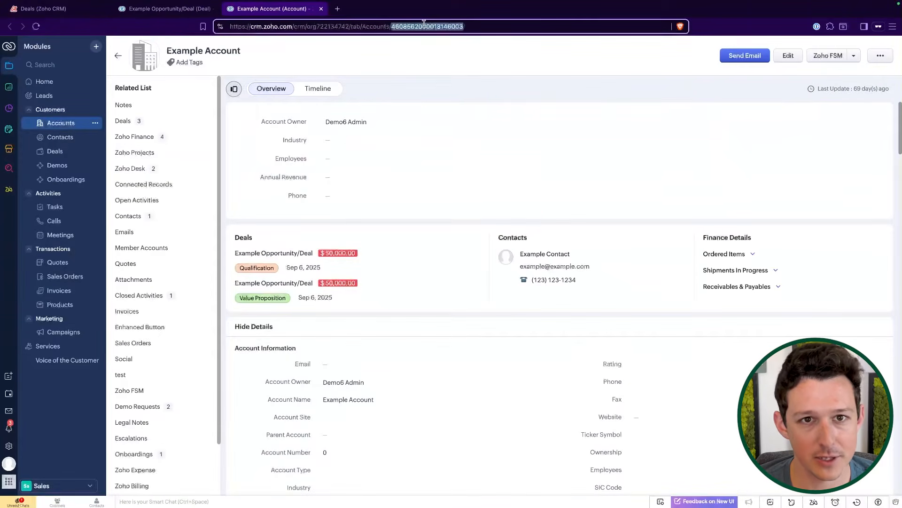
pyautogui.click(94, 11)
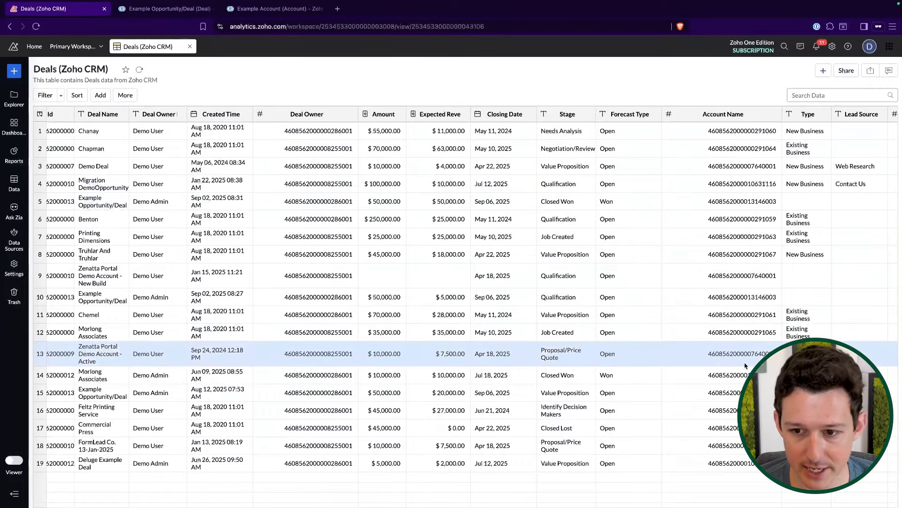
pyautogui.click(754, 302)
pyautogui.hscroll(3, 754, 302)
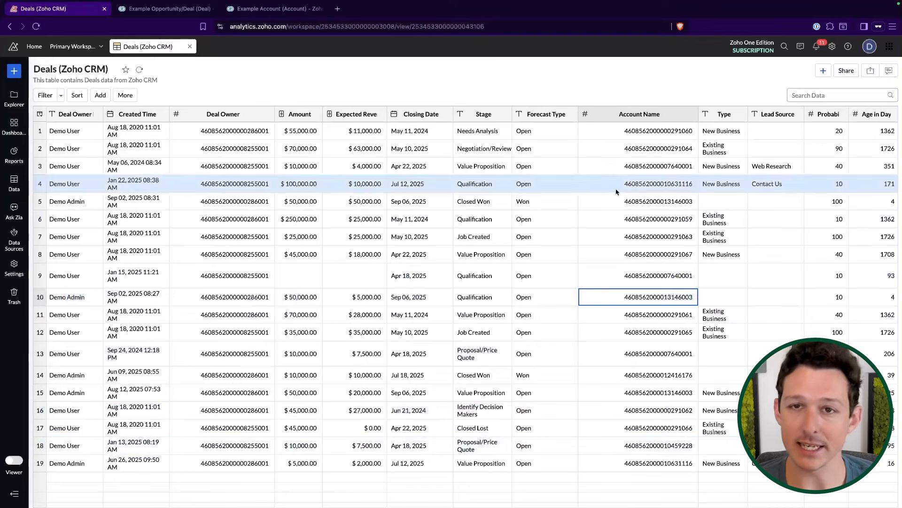
pyautogui.click(587, 85)
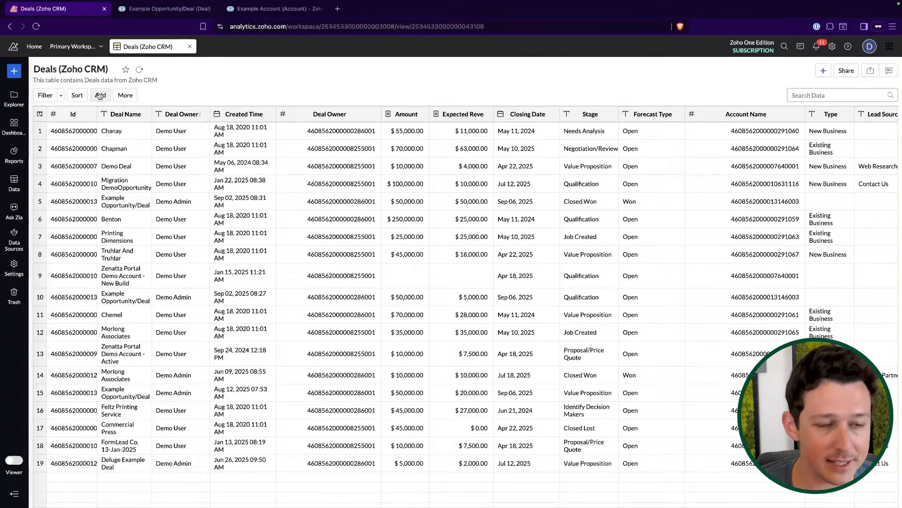
pyautogui.click(99, 96)
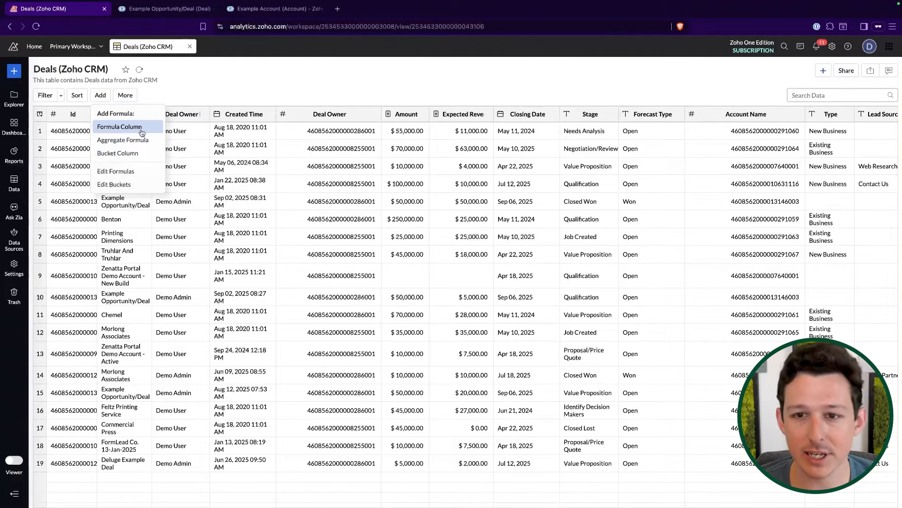
pyautogui.hscroll(6, 441, 192)
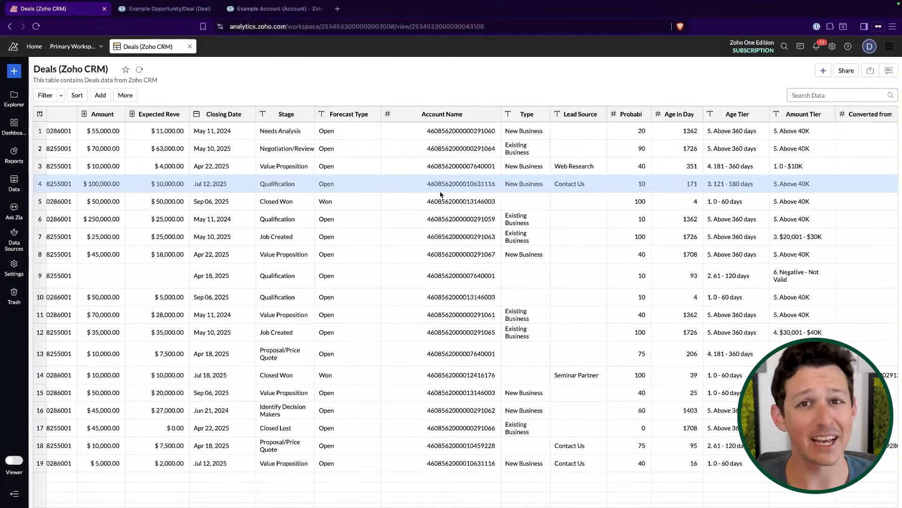
pyautogui.hscroll(5, 441, 195)
pyautogui.hscroll(-7, 441, 194)
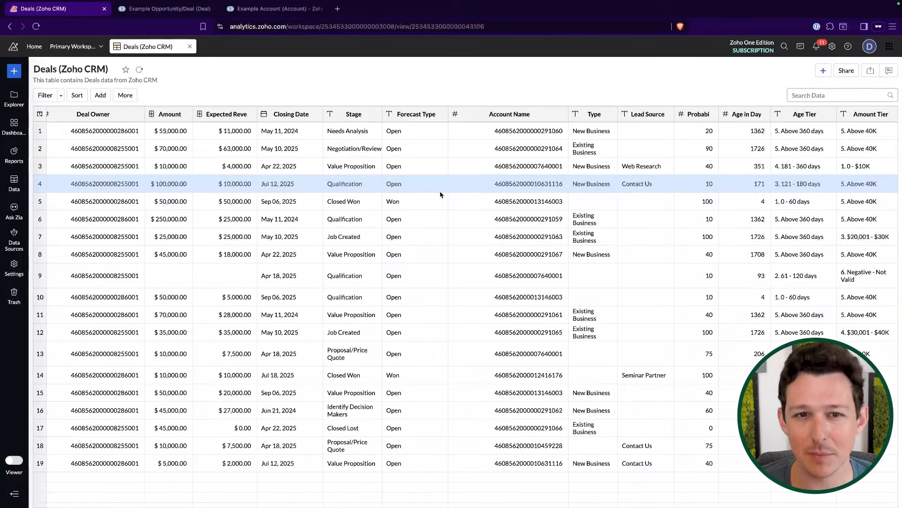
pyautogui.hscroll(-1, 441, 193)
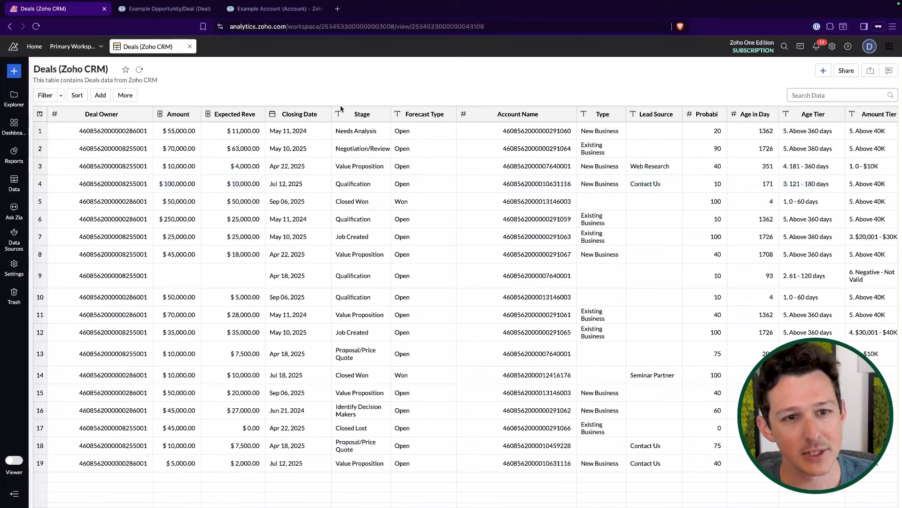
# Start a new formula column on the Deals table named Closing Date Plus 30
pyautogui.click(100, 95)
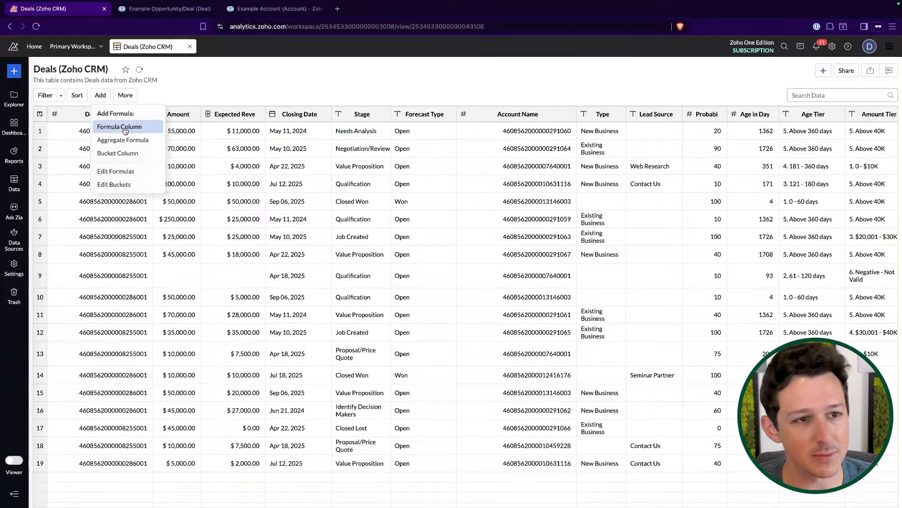
pyautogui.click(120, 127)
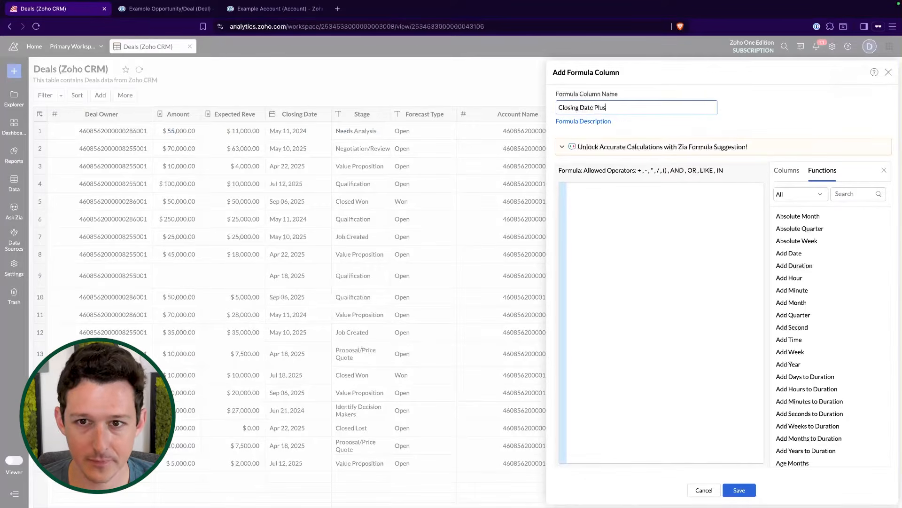
pyautogui.click(789, 170)
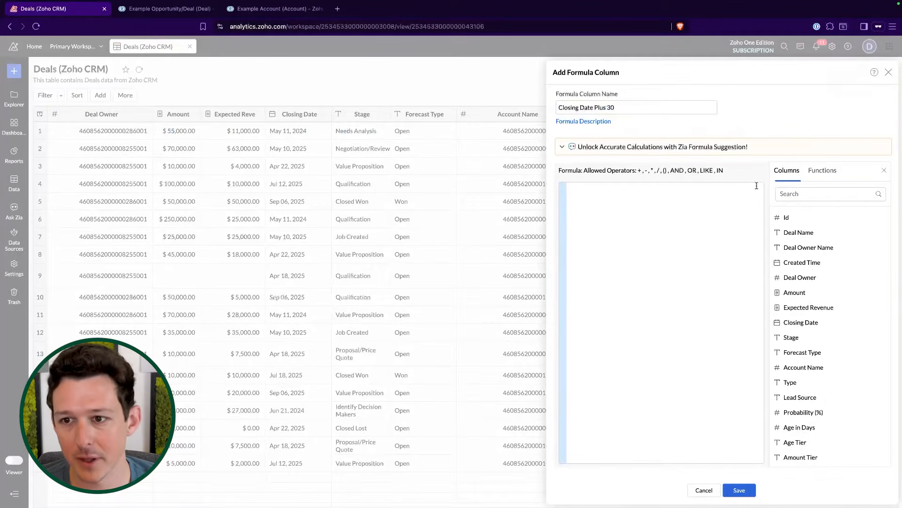
# Filter the formula functions to Date Arithmetic, check the Add Date description and insert add_date into the formula
pyautogui.click(813, 171)
pyautogui.click(820, 198)
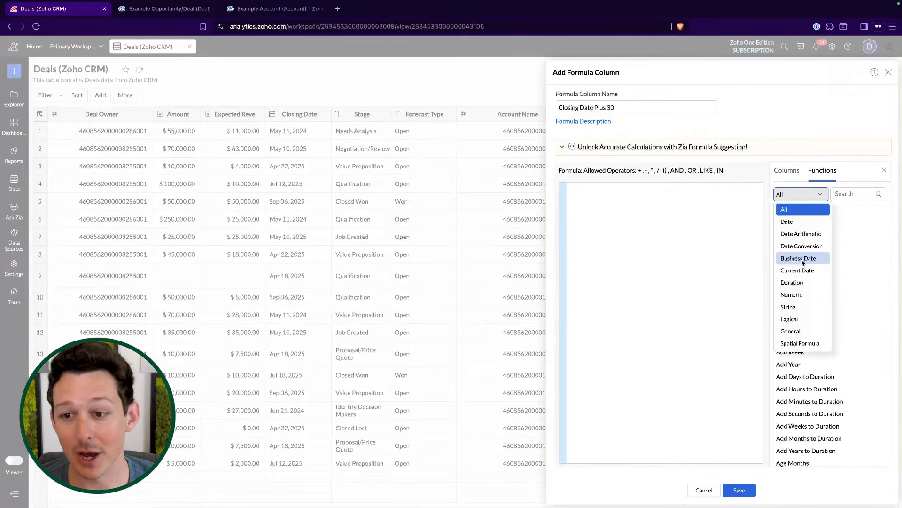
pyautogui.click(807, 233)
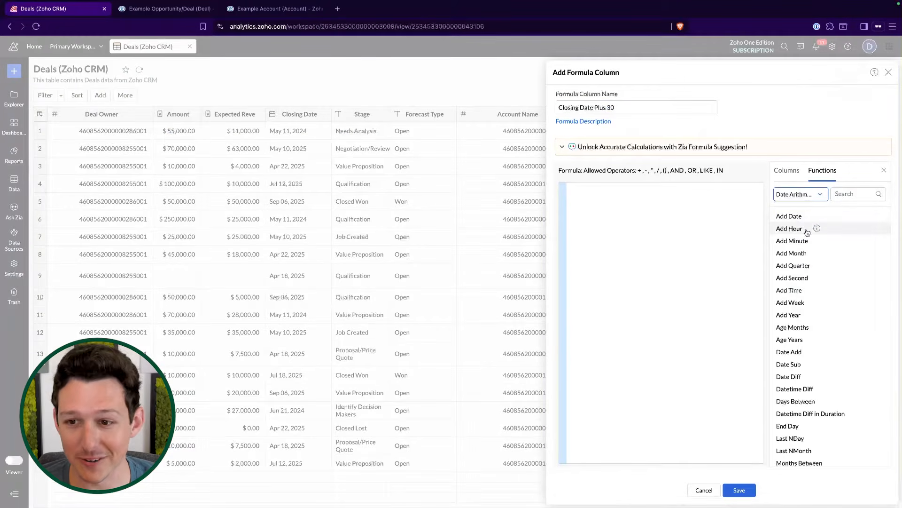
pyautogui.moveTo(817, 216)
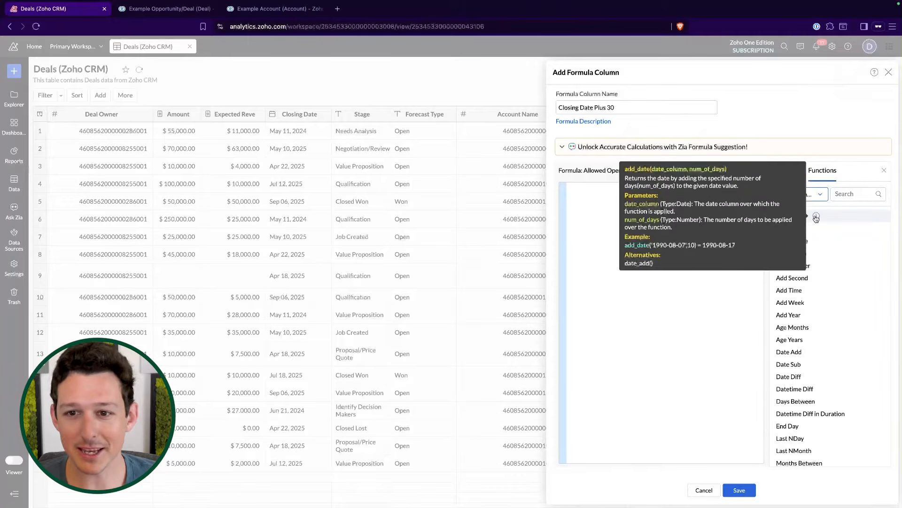
pyautogui.doubleClick(791, 217)
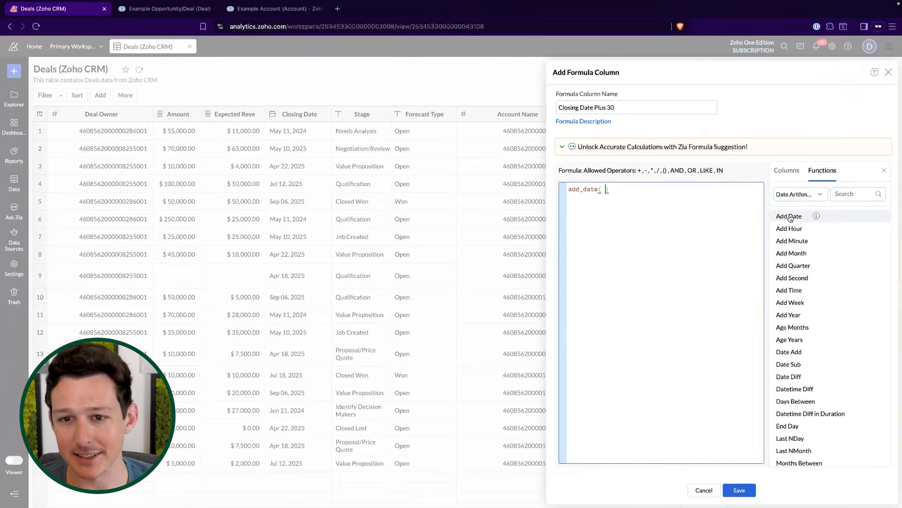
# Complete the formula with the Closing Date column and 30 days as add_date( "Closing Date",30)
pyautogui.click(794, 172)
pyautogui.scroll(-1, 813, 275)
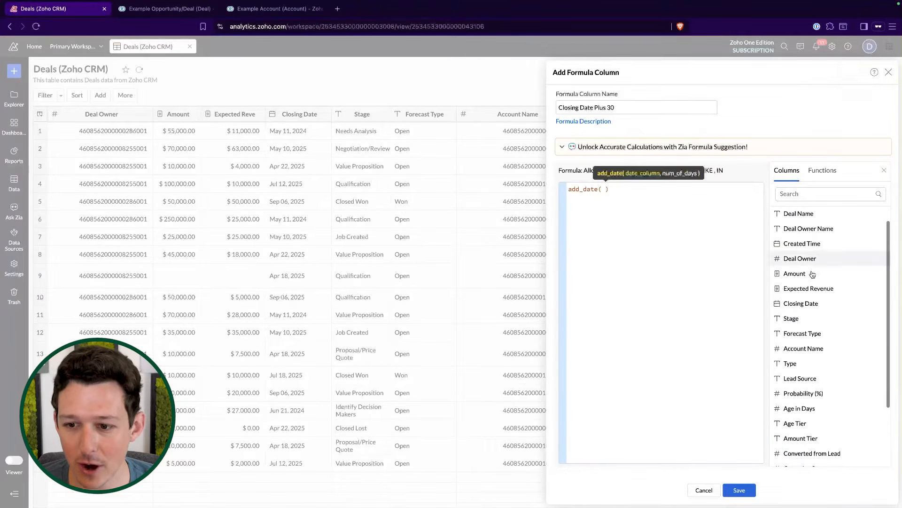
pyautogui.doubleClick(803, 305)
pyautogui.write(',')
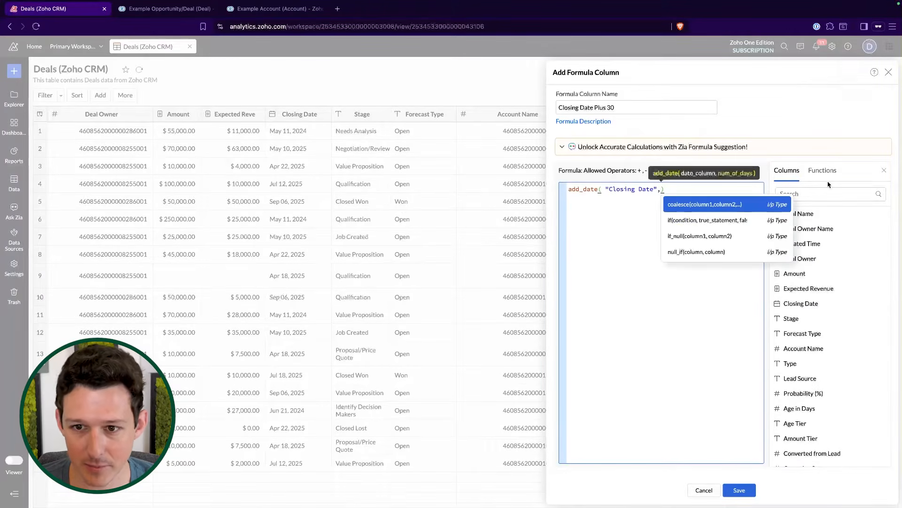
pyautogui.write('30')
# Review the Add Date and Add Hour function descriptions and save the formula column
pyautogui.click(830, 173)
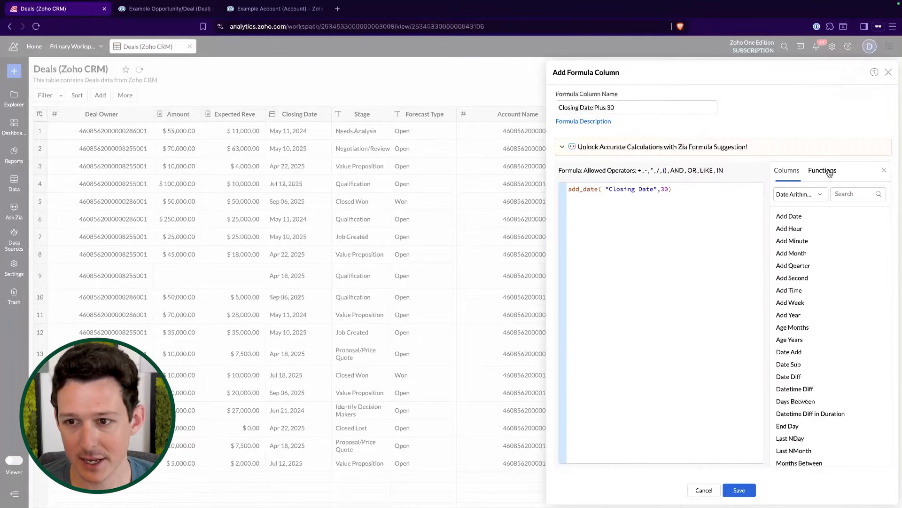
pyautogui.moveTo(817, 218)
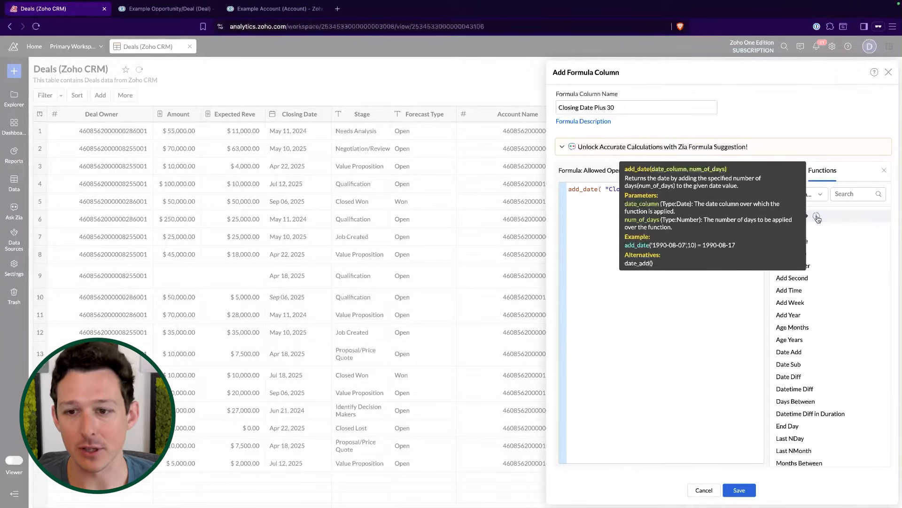
pyautogui.moveTo(818, 231)
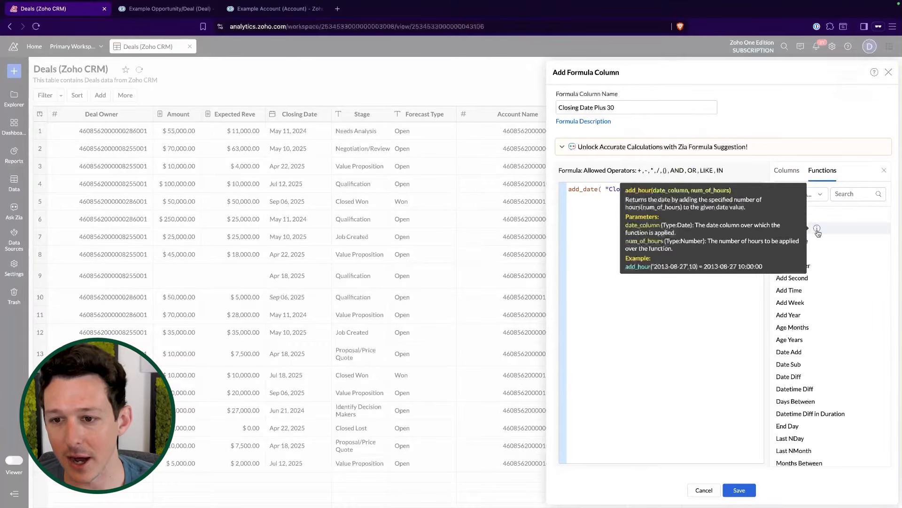
pyautogui.click(649, 231)
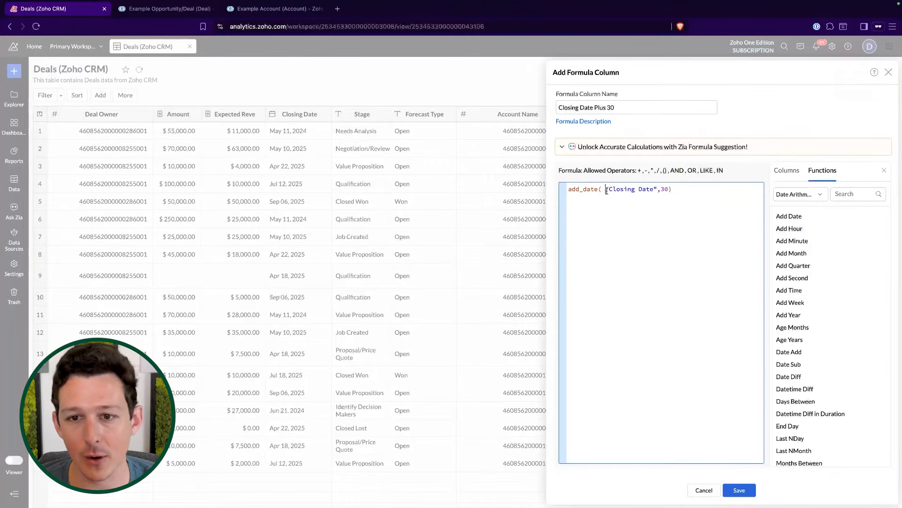
pyautogui.click(736, 489)
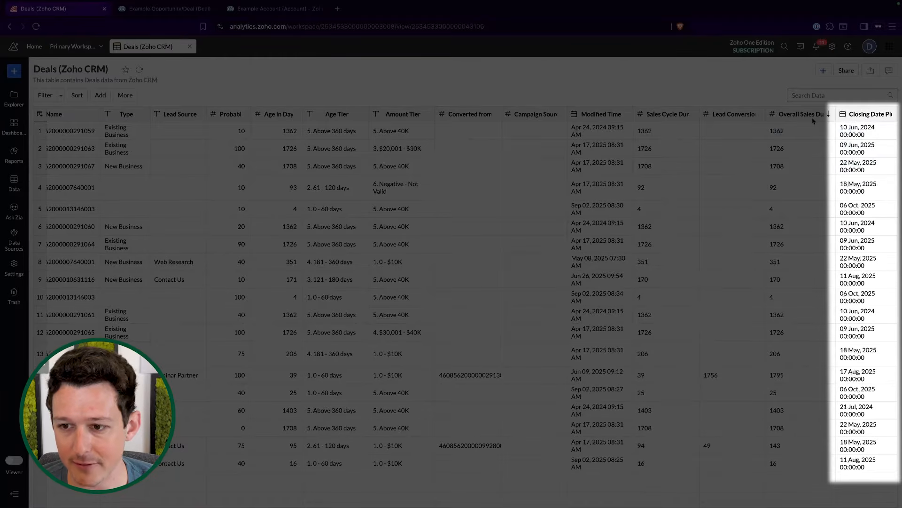
# Compare the Closing Date values with the new formula column's dates across the Deals table
pyautogui.hscroll(-15, 776, 139)
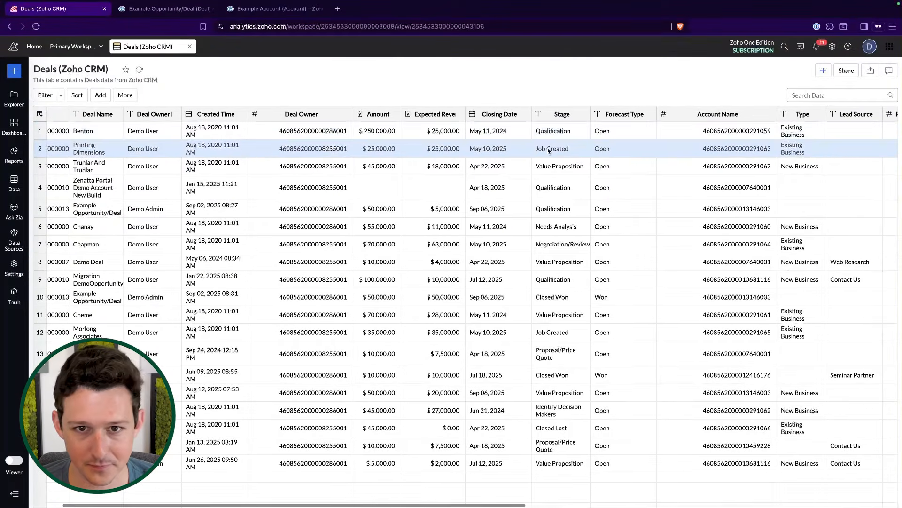
pyautogui.hscroll(15, 545, 148)
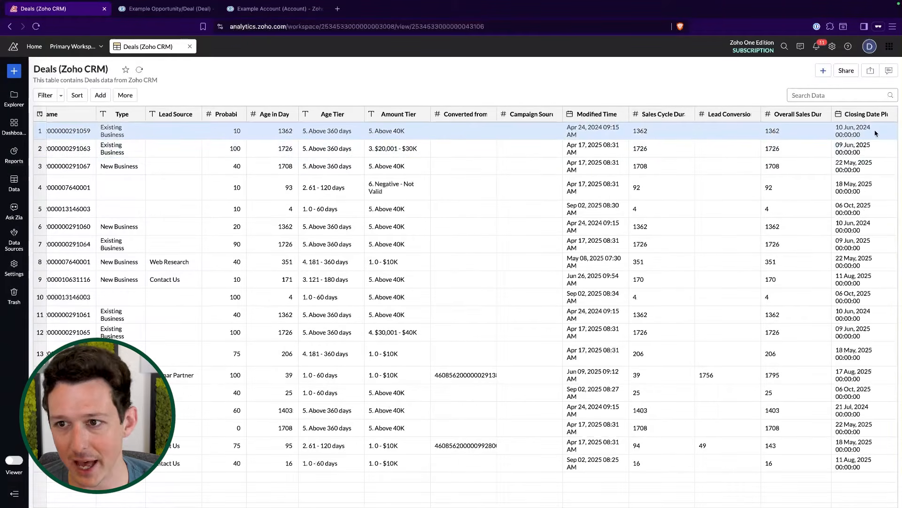
pyautogui.hscroll(-15, 852, 140)
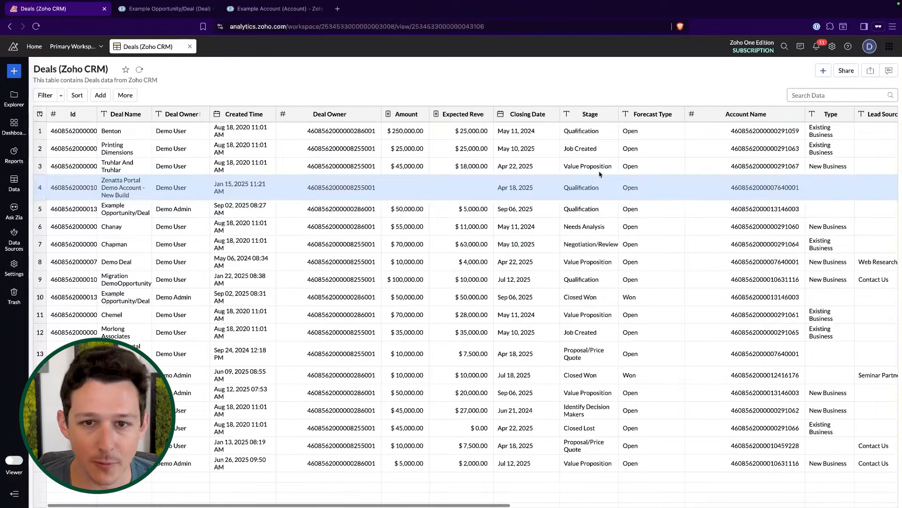
# Start an aggregate formula on the Deals table named "Closed Won Revenue" with the Currency data type
pyautogui.click(100, 95)
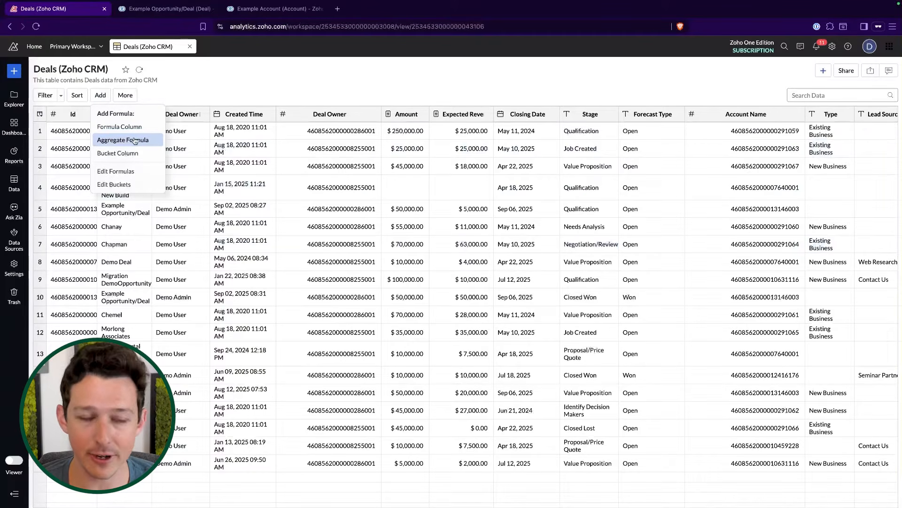
pyautogui.click(135, 141)
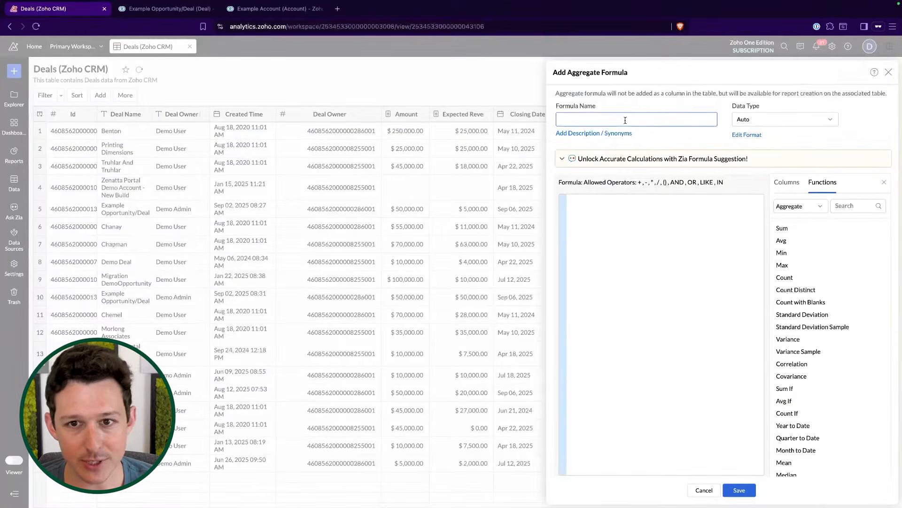
pyautogui.write('Closed Won Revenue')
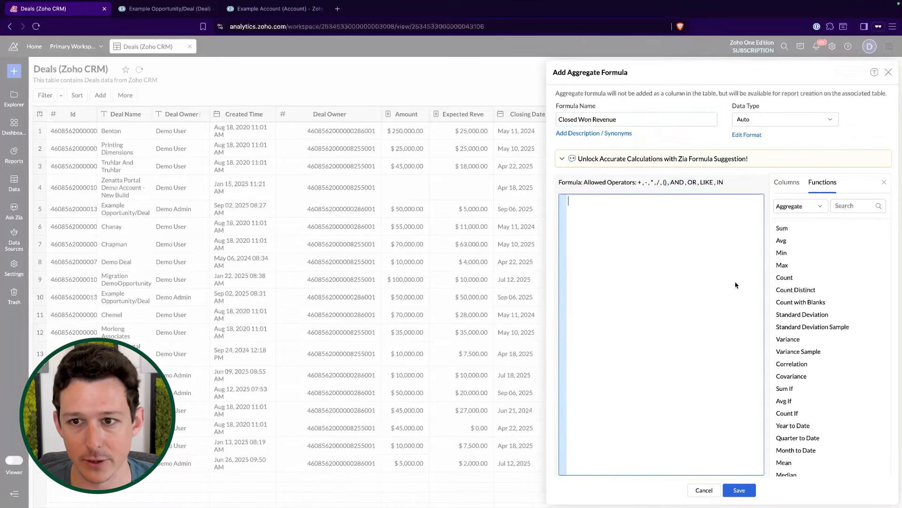
pyautogui.click(773, 119)
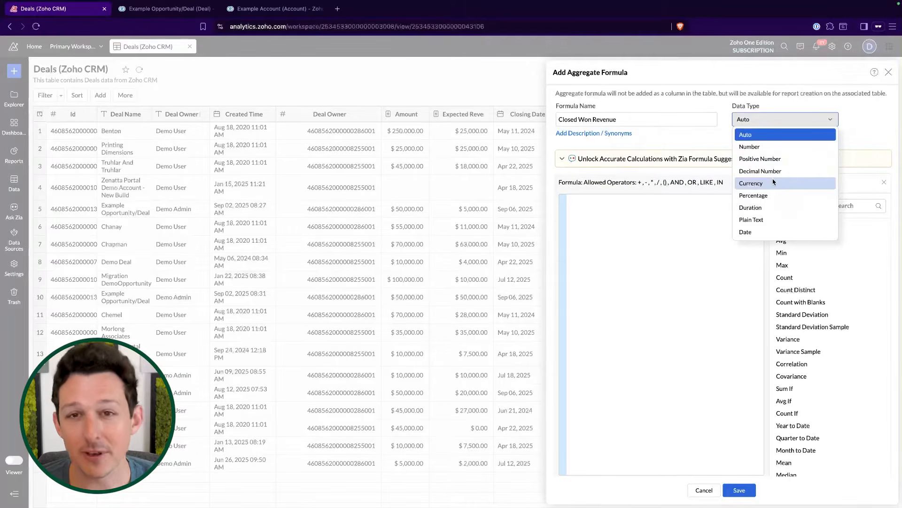
pyautogui.click(773, 183)
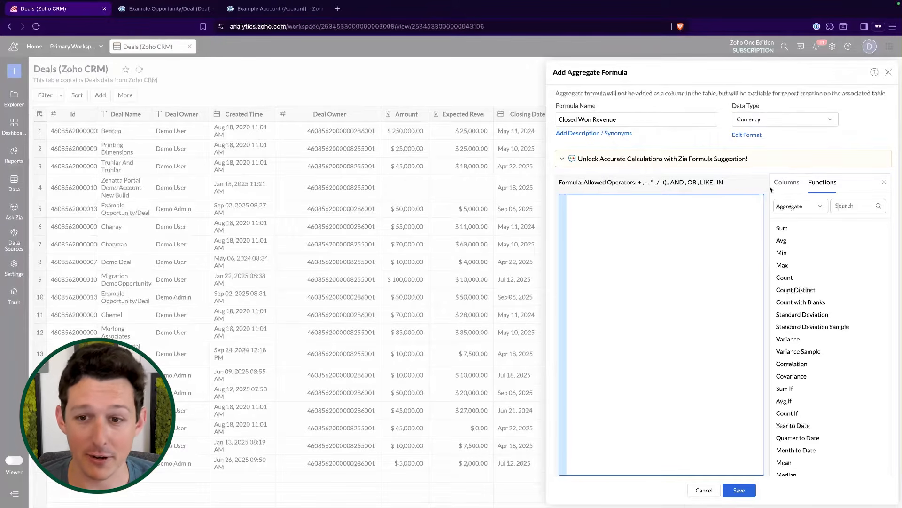
# Build the aggregate formula with sum_if, conditioned on the Deals Stage column equalling 'Closed Won', and save it
pyautogui.click(784, 183)
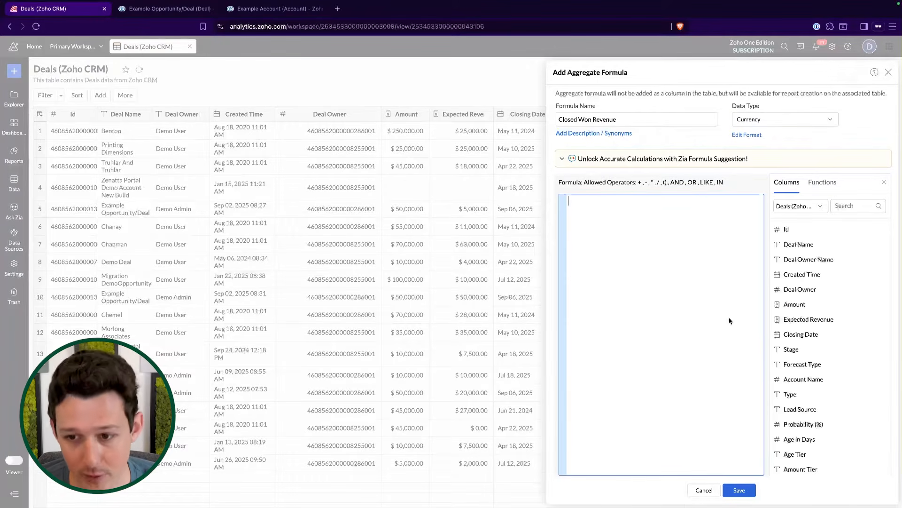
pyautogui.click(823, 189)
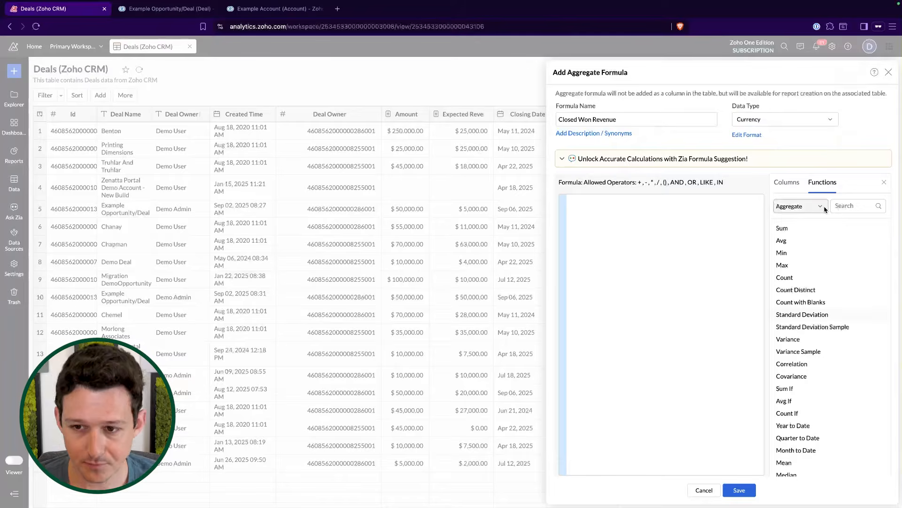
pyautogui.write('sum')
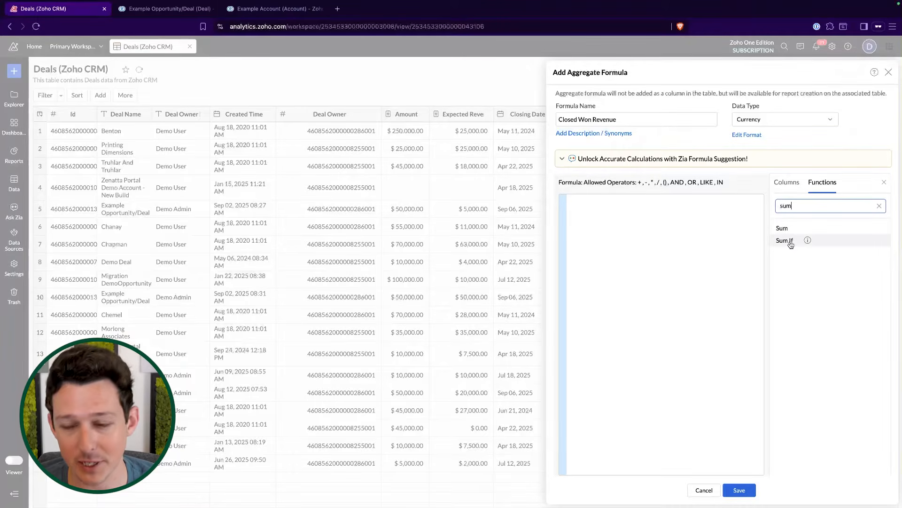
pyautogui.moveTo(808, 241)
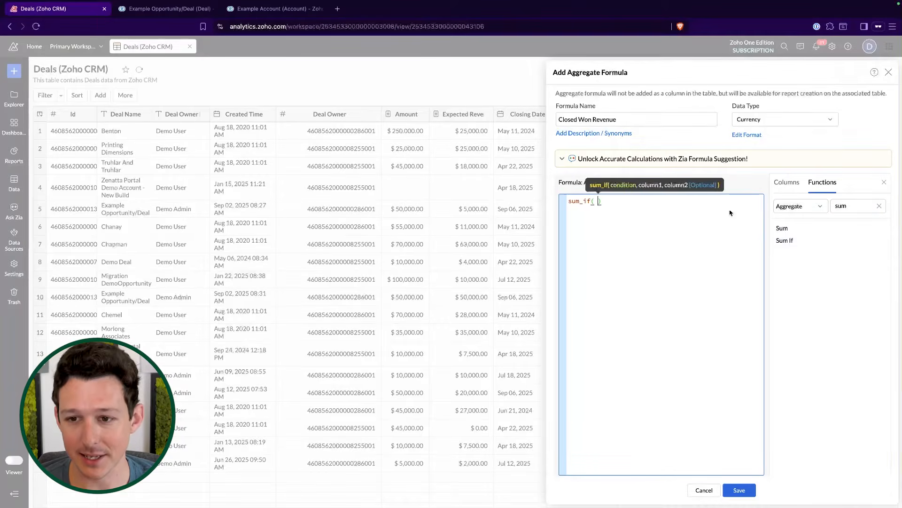
pyautogui.click(794, 188)
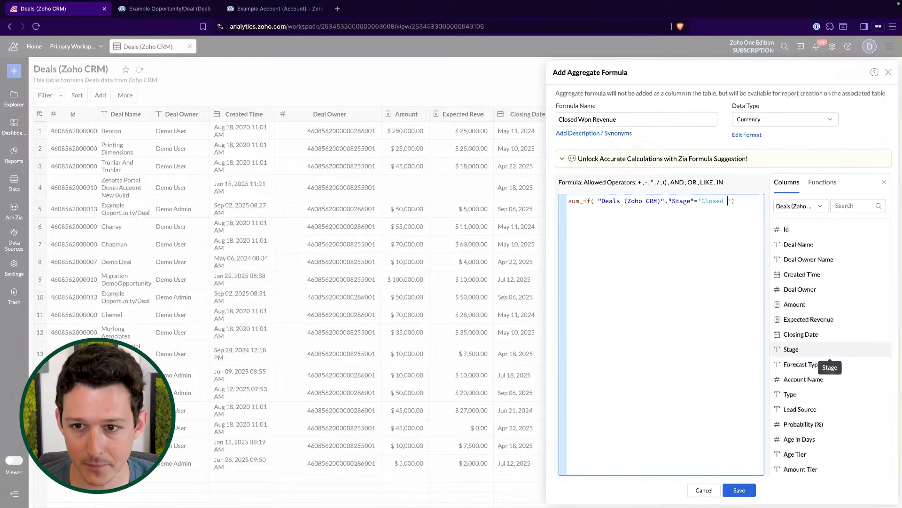
pyautogui.click(737, 226)
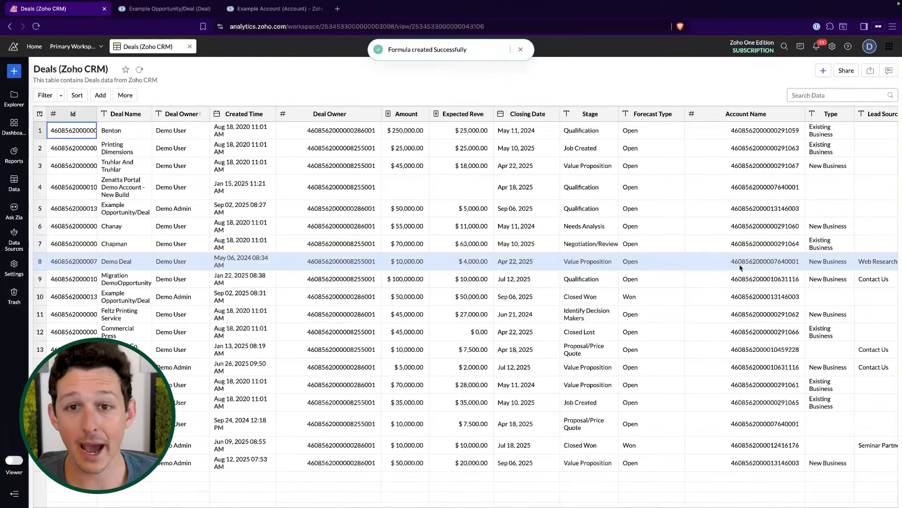
pyautogui.hscroll(15, 741, 267)
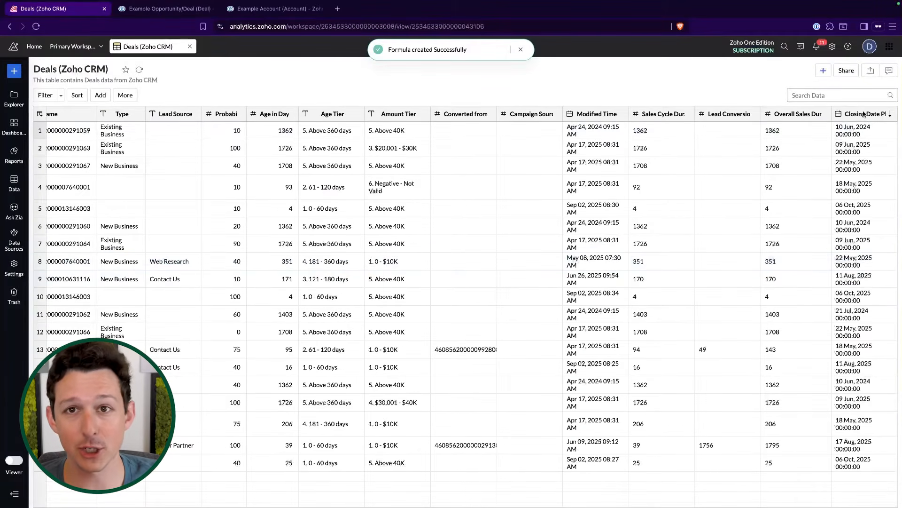
pyautogui.hscroll(-15, 717, 284)
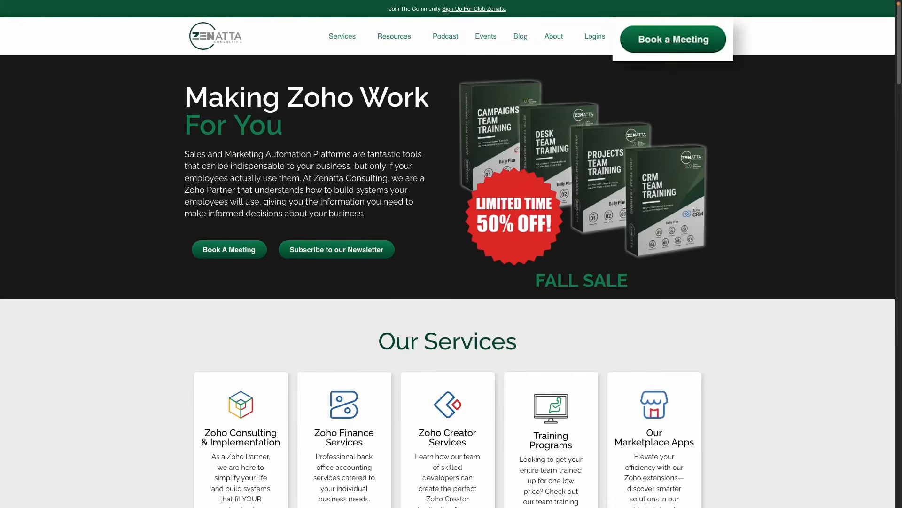
pyautogui.click(658, 37)
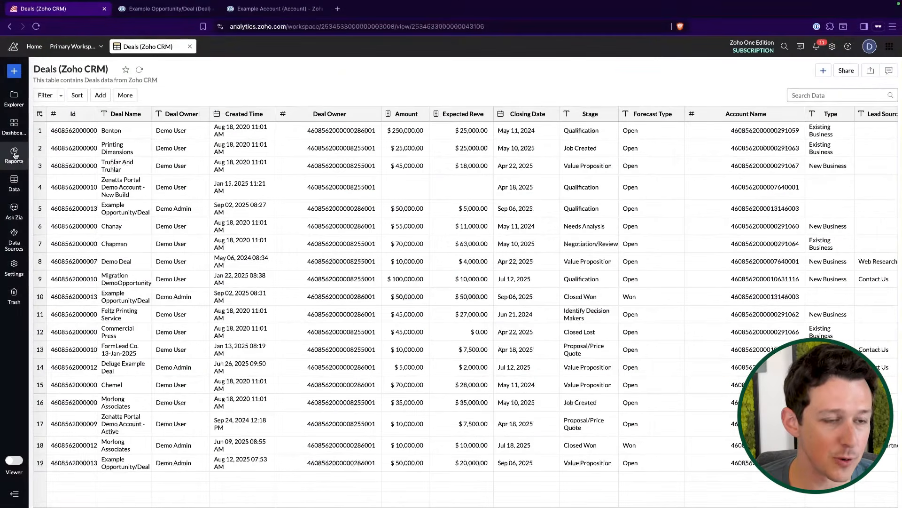
# Create a new Pivot View using Deals (Zoho CRM) as the base table
pyautogui.click(15, 155)
pyautogui.click(14, 71)
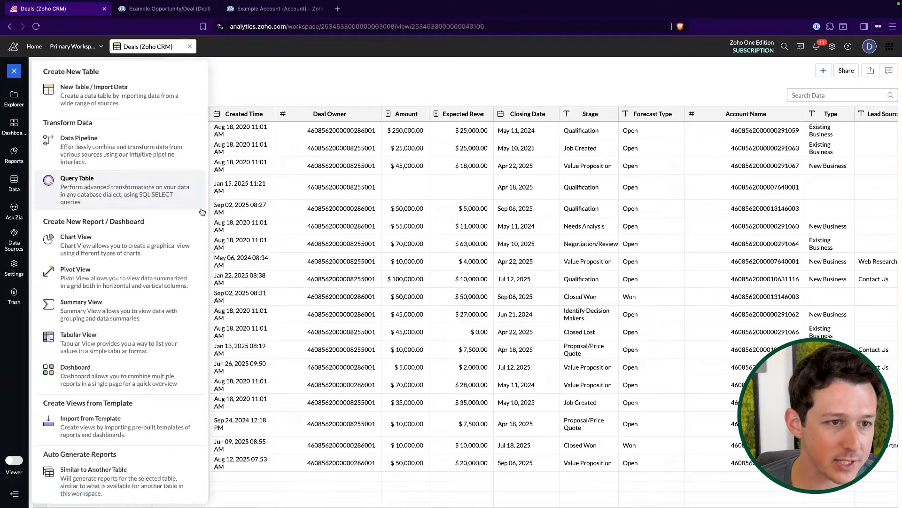
pyautogui.scroll(-2, 126, 234)
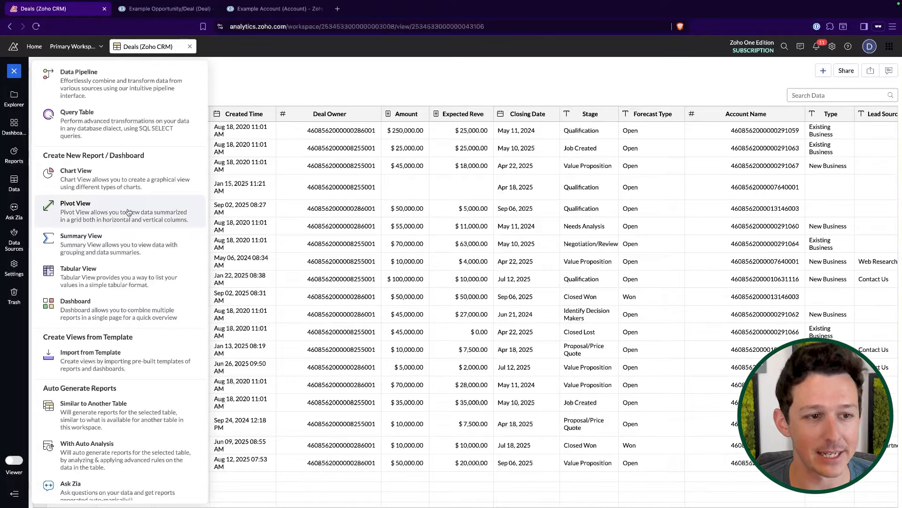
pyautogui.click(107, 212)
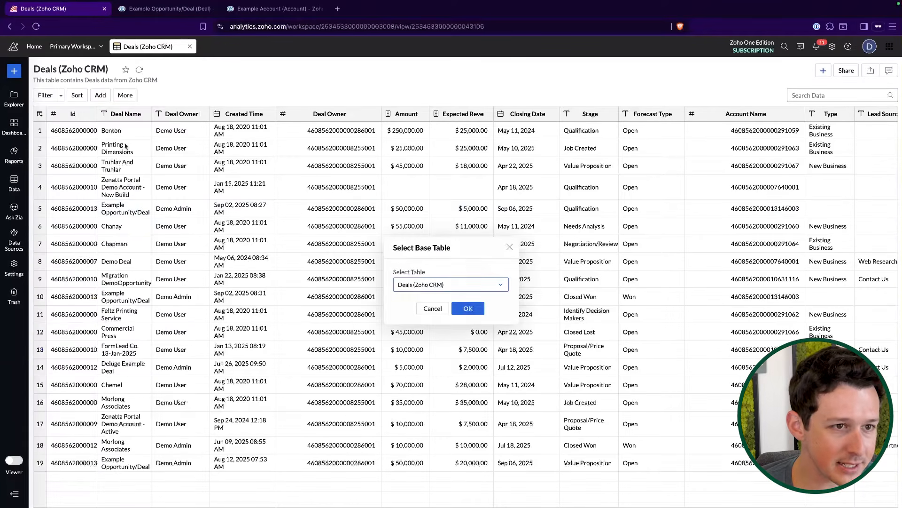
pyautogui.click(474, 284)
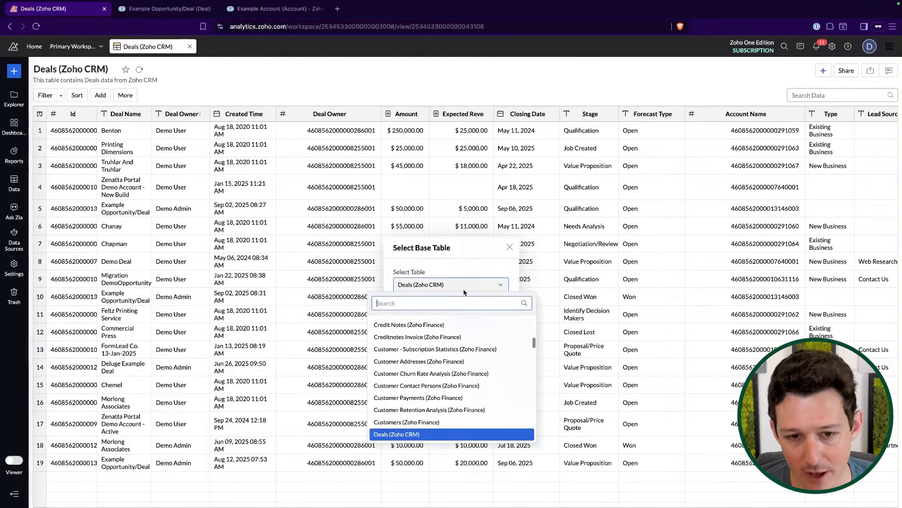
pyautogui.click(454, 255)
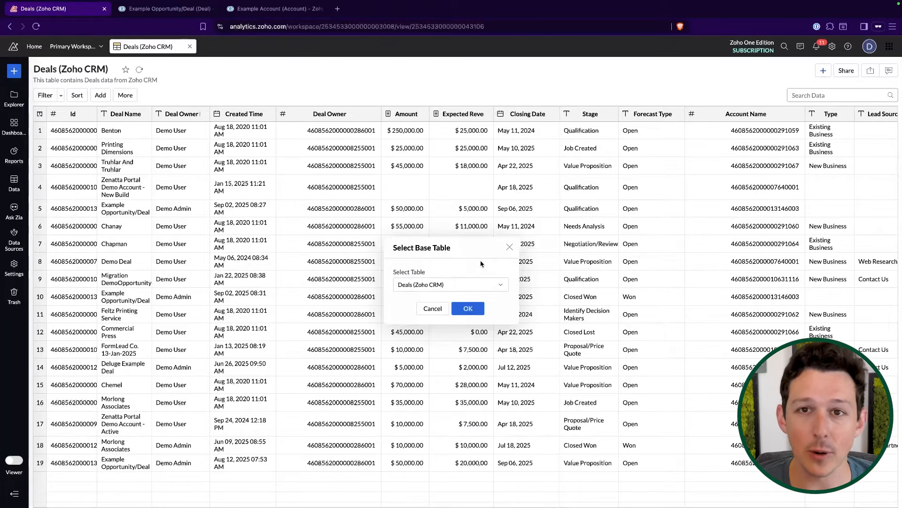
pyautogui.click(469, 308)
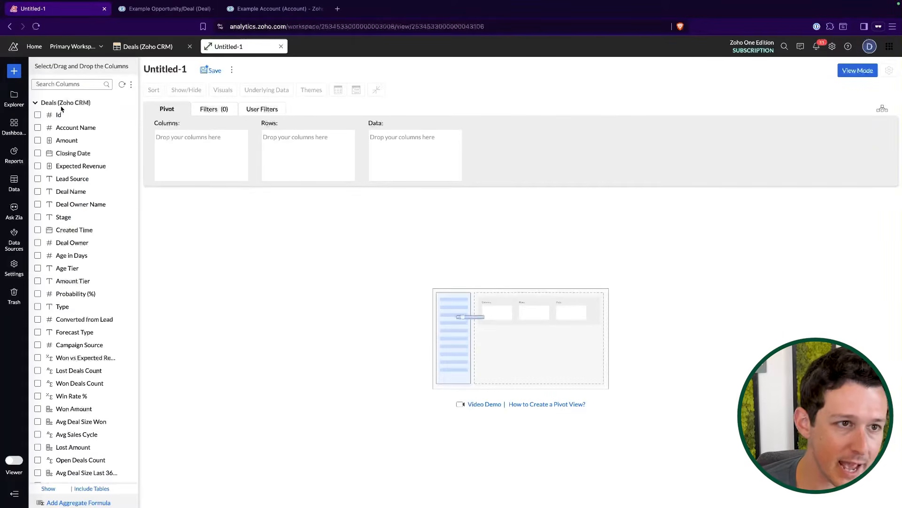
# Add Deal Name, Stage and Amount to the pivot's Rows, treating Amount as a Dimension with actual values
pyautogui.click(62, 108)
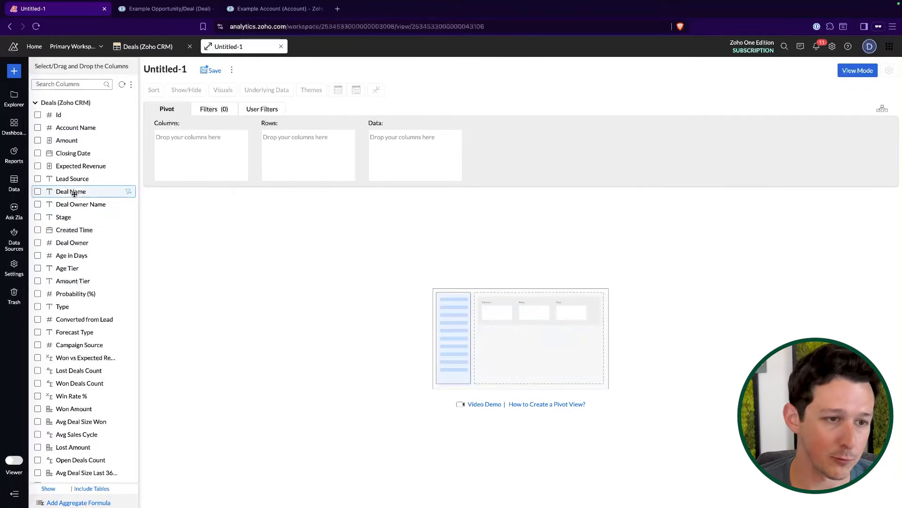
pyautogui.moveTo(74, 194); pyautogui.dragTo(330, 142)
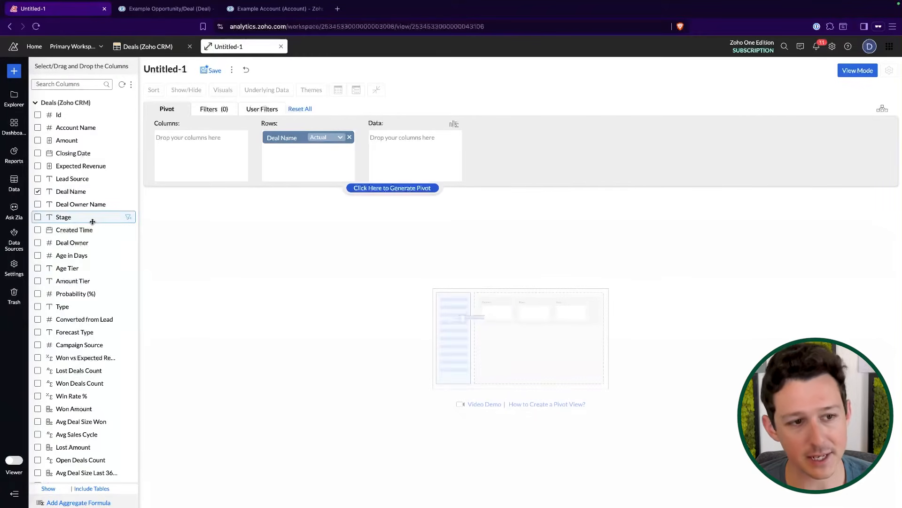
pyautogui.moveTo(93, 221); pyautogui.dragTo(332, 168)
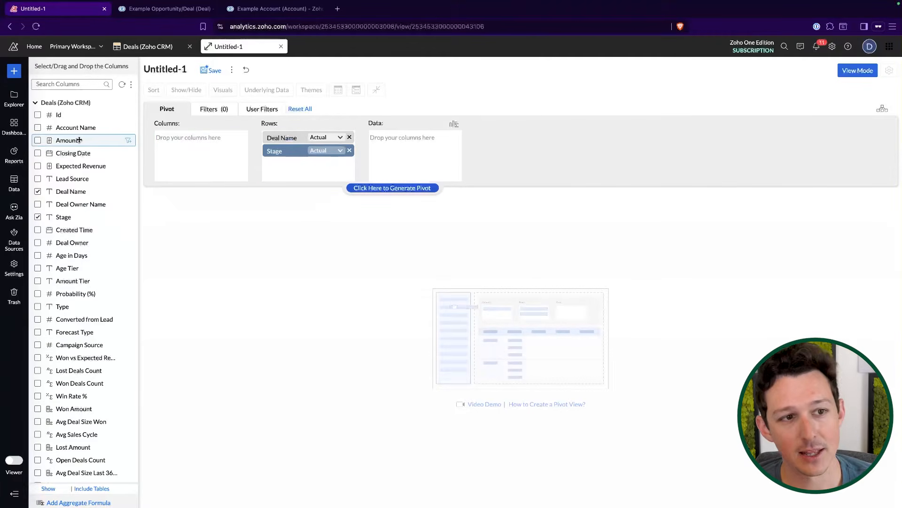
pyautogui.moveTo(79, 140); pyautogui.dragTo(323, 165)
pyautogui.click(323, 165)
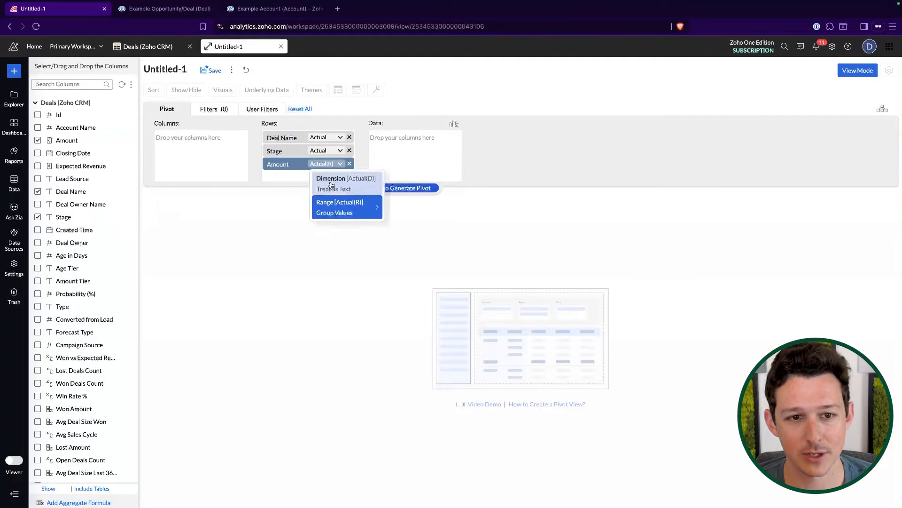
pyautogui.click(339, 201)
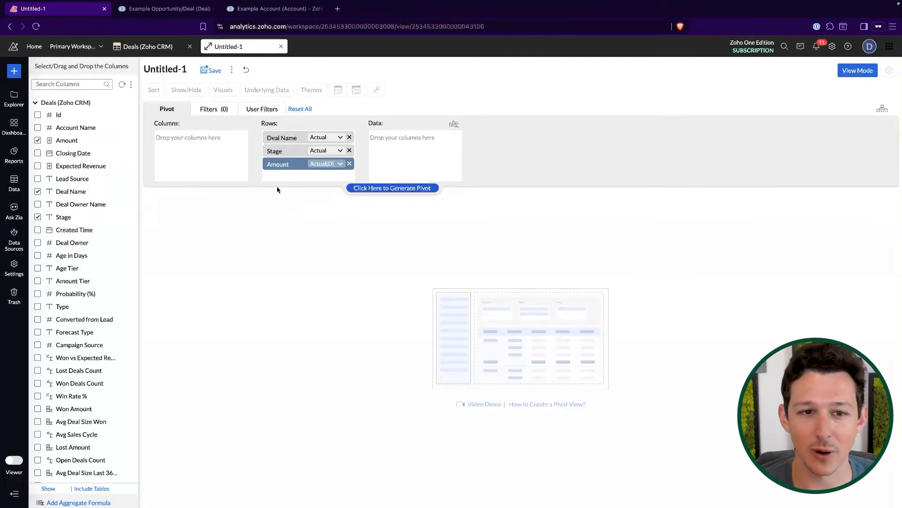
# Add Account Name above Deal Name in the pivot's Rows and set it to Dimension
pyautogui.scroll(-3, 40, 195)
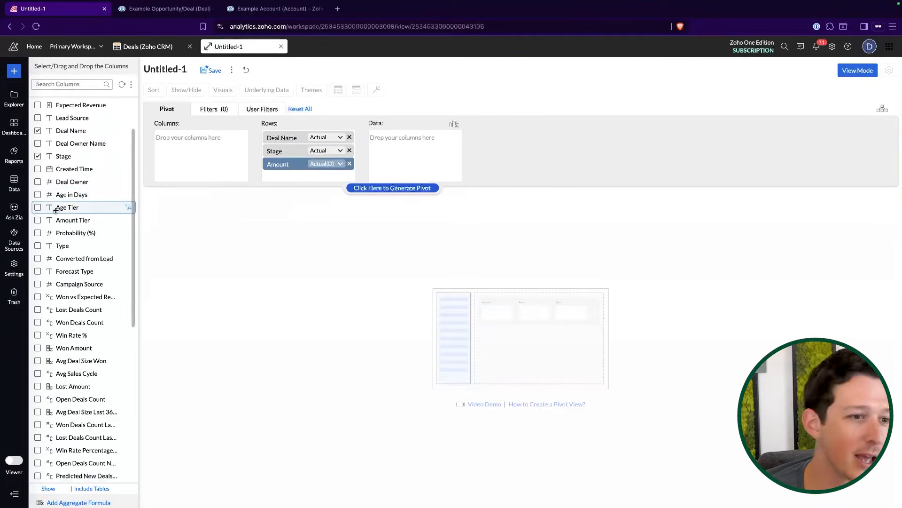
pyautogui.scroll(2, 54, 209)
pyautogui.scroll(2, 56, 210)
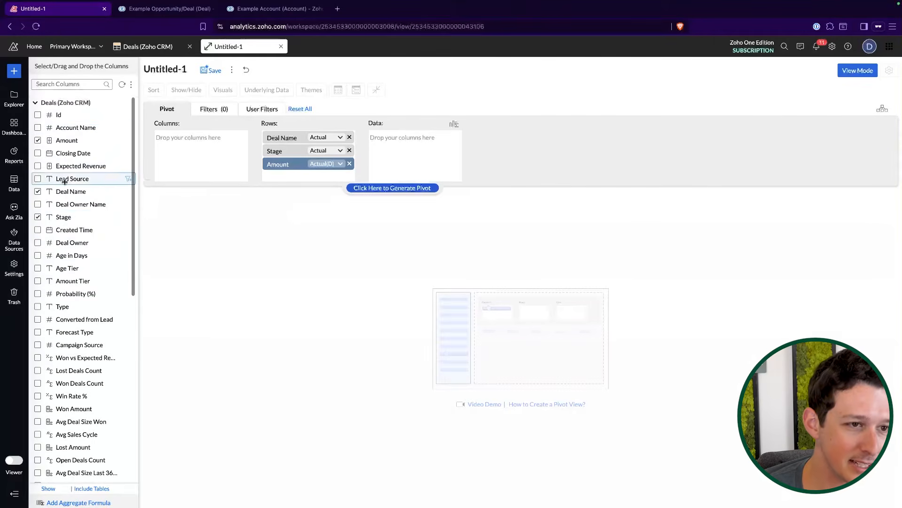
pyautogui.moveTo(81, 128); pyautogui.dragTo(314, 136)
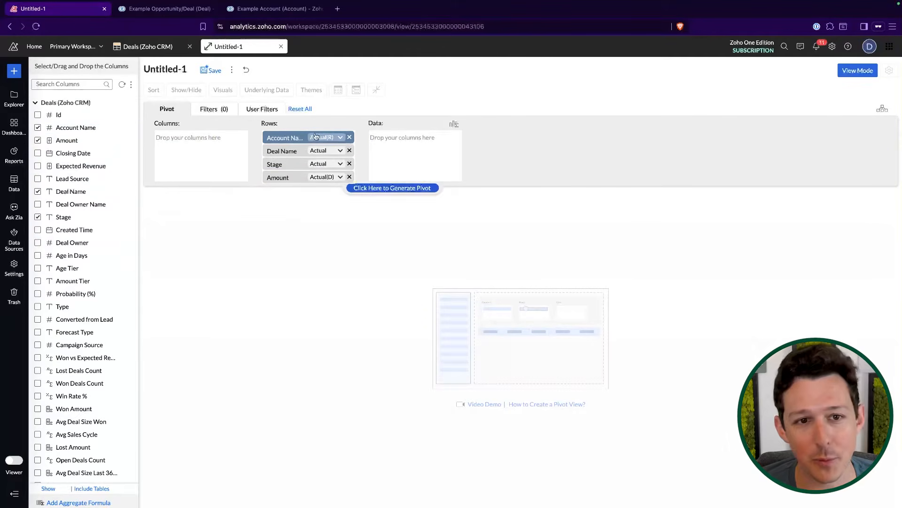
pyautogui.click(325, 138)
pyautogui.click(331, 153)
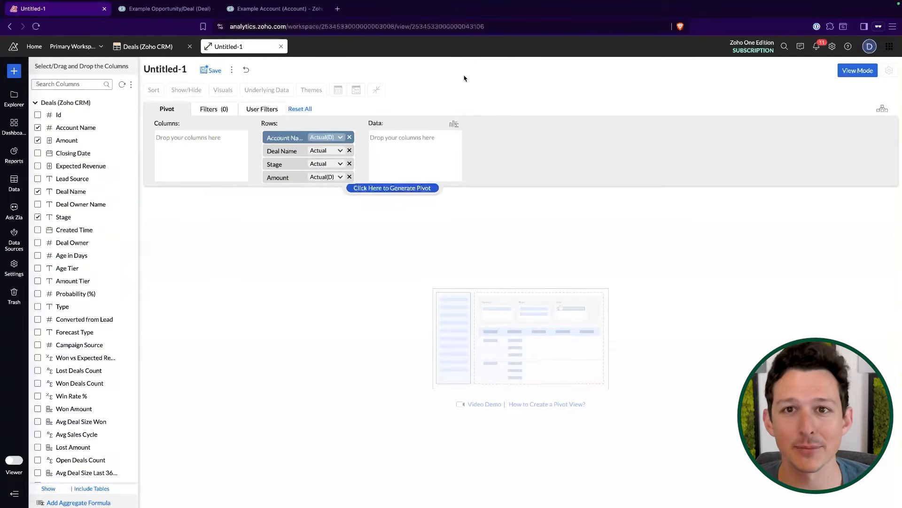
# Generate the pivot and widen its Account Name and Stage columns so their values fit
pyautogui.click(394, 188)
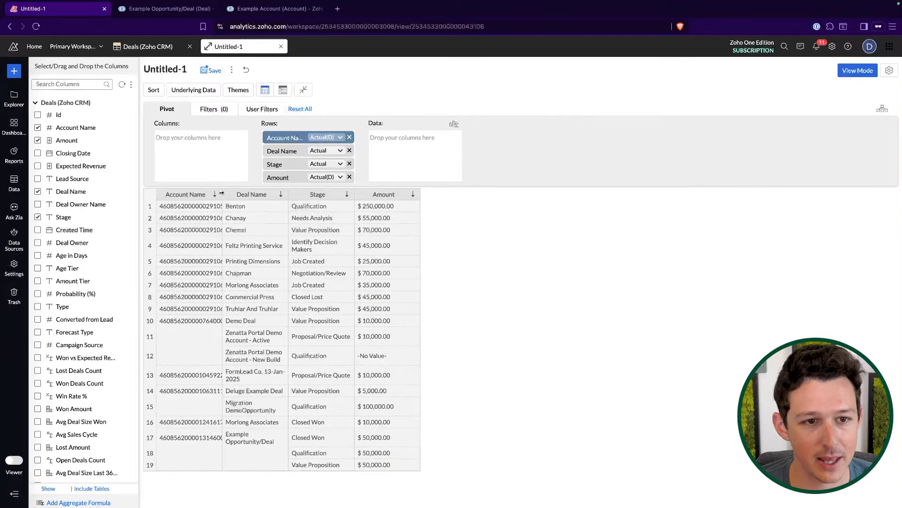
pyautogui.moveTo(268, 193); pyautogui.dragTo(268, 193)
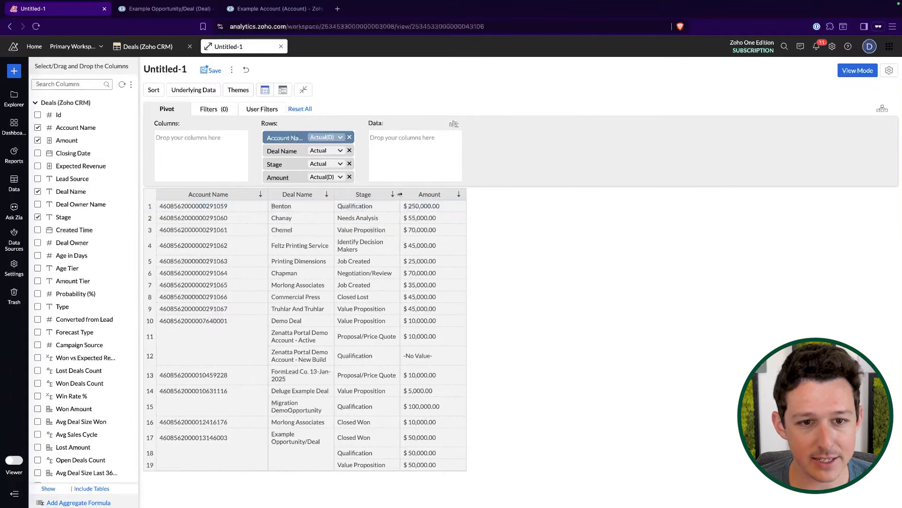
pyautogui.moveTo(440, 196); pyautogui.dragTo(440, 195)
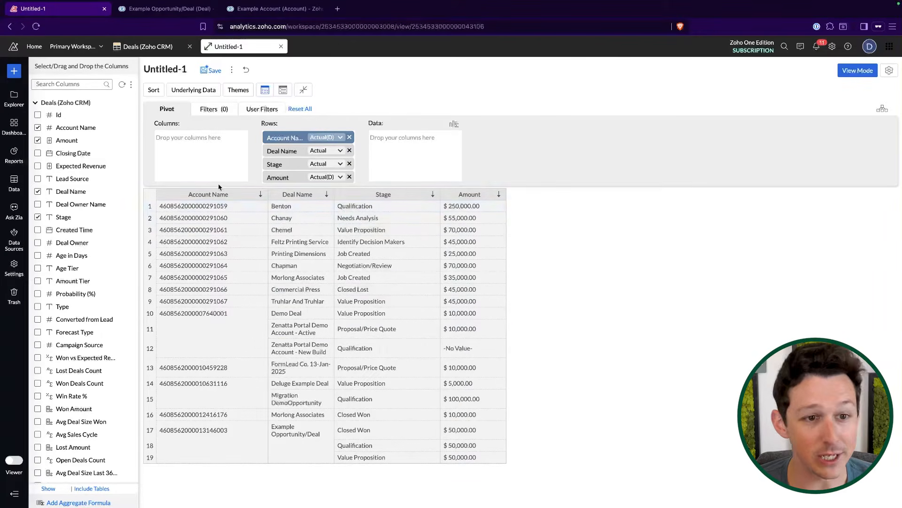
# Examine the Account Name values in the Deals (Zoho CRM) table to compare them with the pivot
pyautogui.click(148, 46)
pyautogui.hscroll(5, 493, 119)
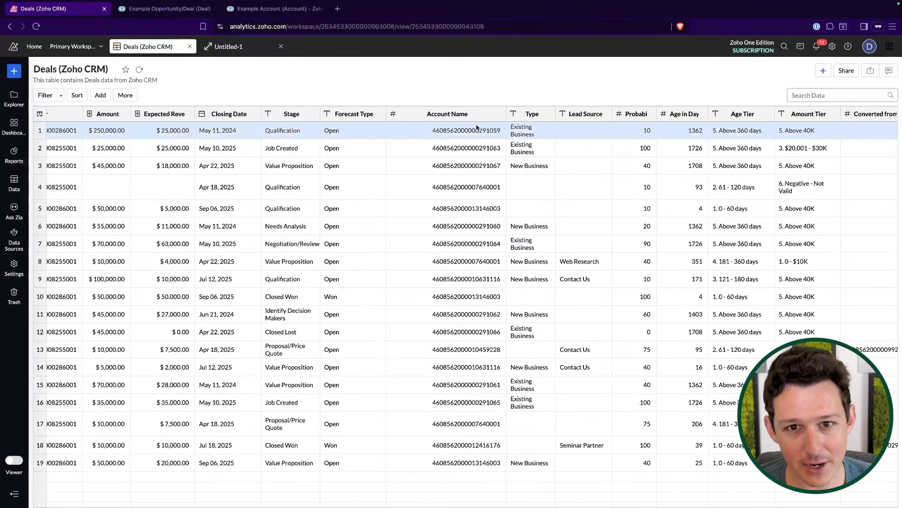
pyautogui.click(475, 282)
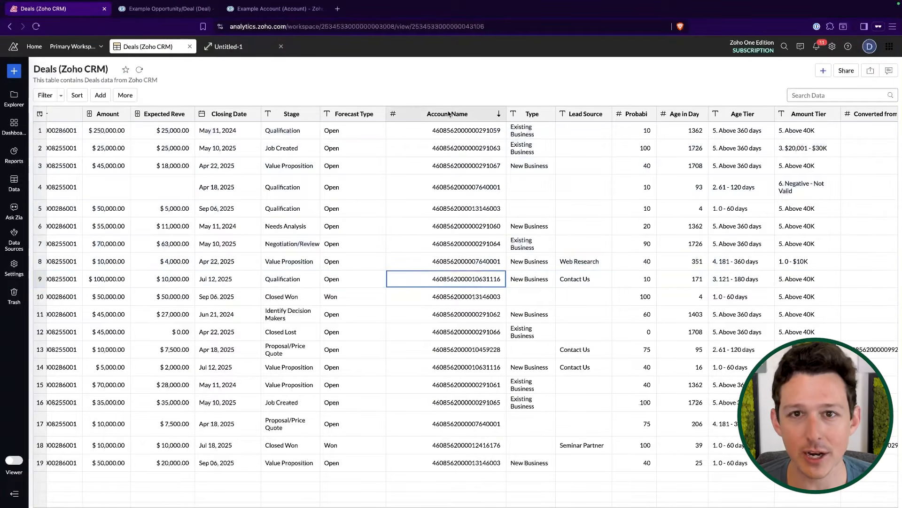
# Replace Account Name in the Untitled-1 pivot's Rows with Account Name from Accounts (Zoho CRM), placed above Deal Name
pyautogui.click(227, 46)
pyautogui.click(78, 103)
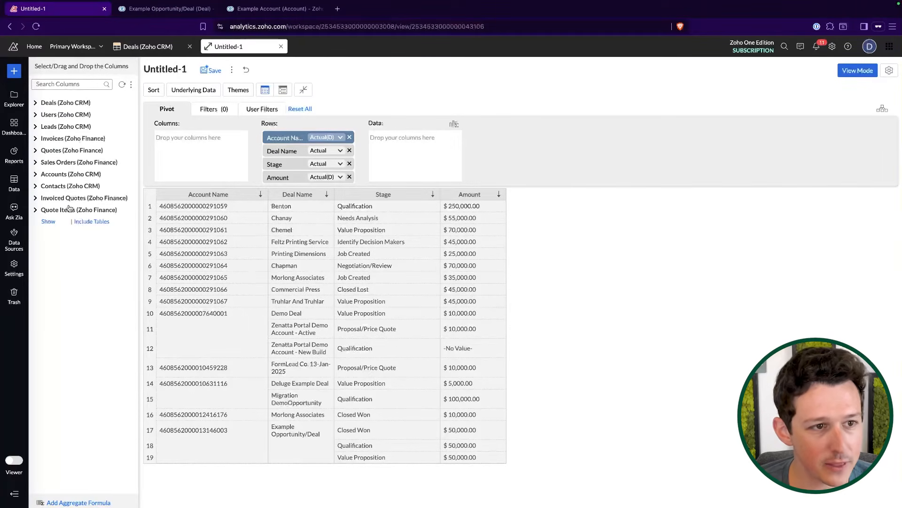
pyautogui.click(40, 104)
pyautogui.click(41, 103)
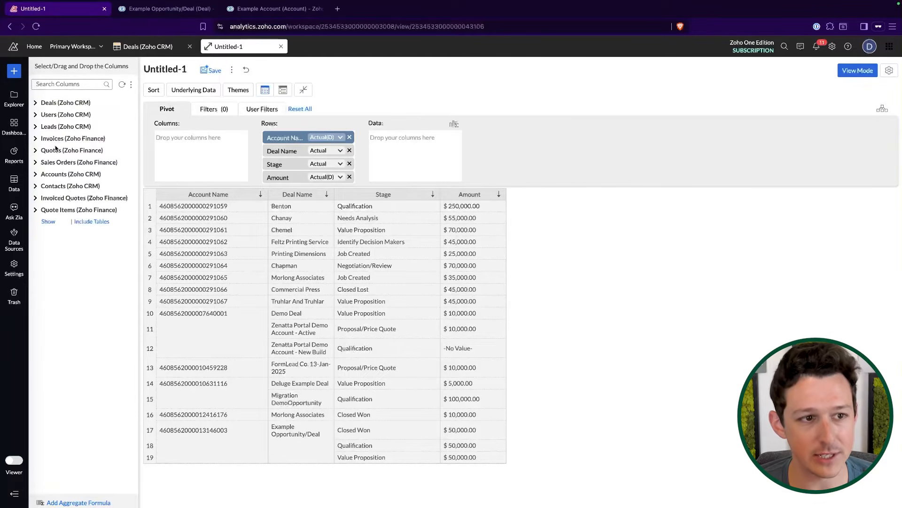
pyautogui.click(69, 175)
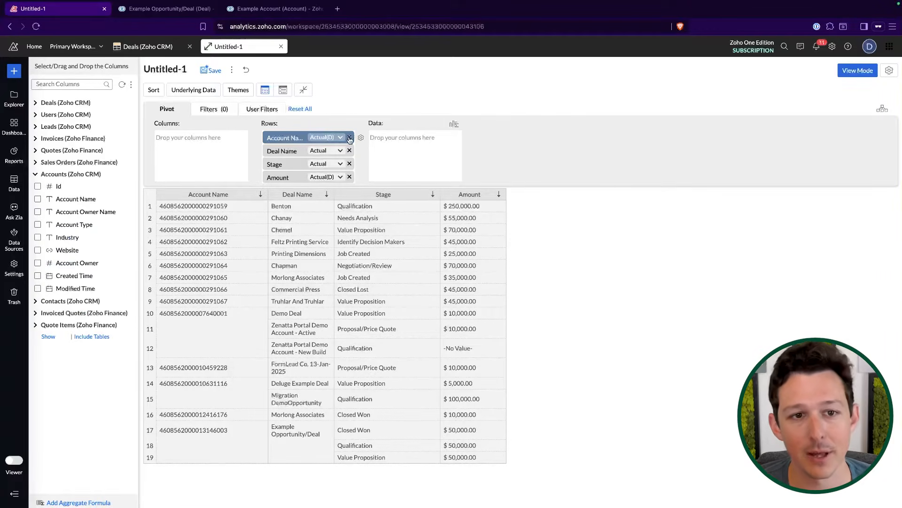
pyautogui.click(350, 137)
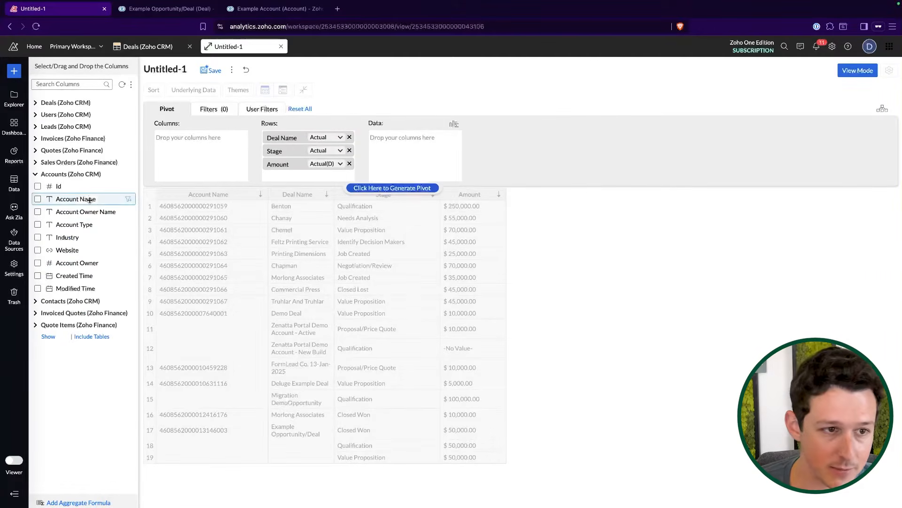
pyautogui.moveTo(82, 199); pyautogui.dragTo(326, 142)
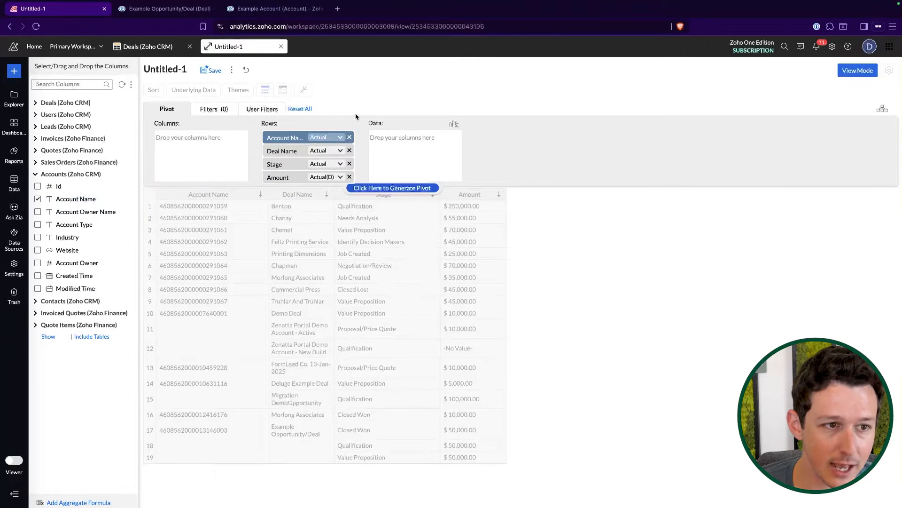
# Regenerate the pivot and widen its Account Name column so the account names fit
pyautogui.click(377, 188)
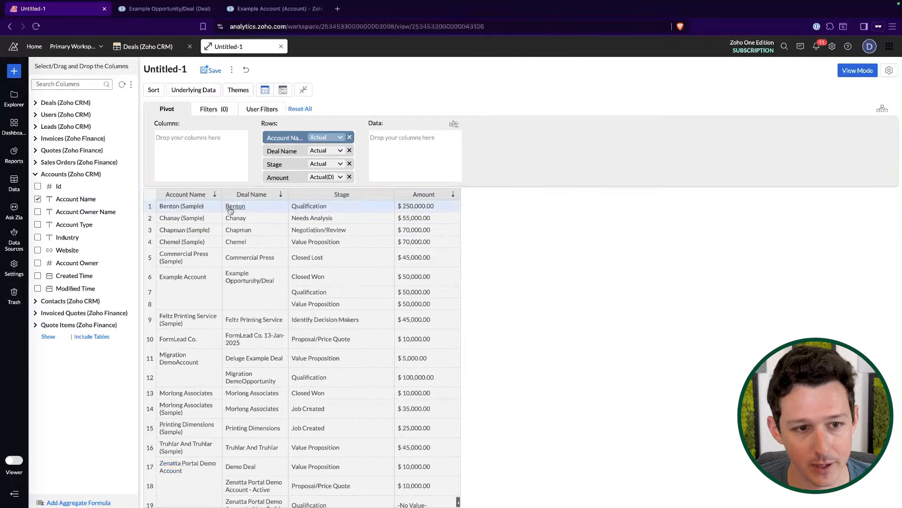
pyautogui.moveTo(222, 199); pyautogui.dragTo(249, 198)
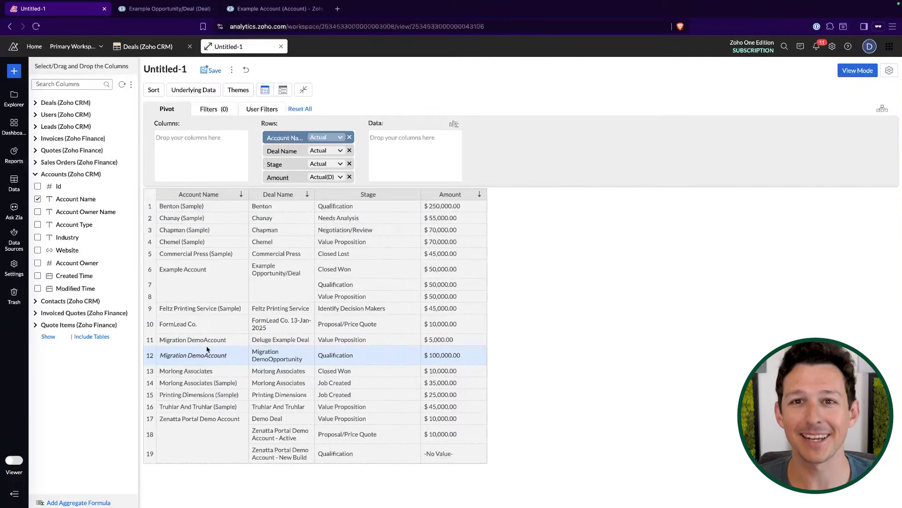
pyautogui.click(61, 103)
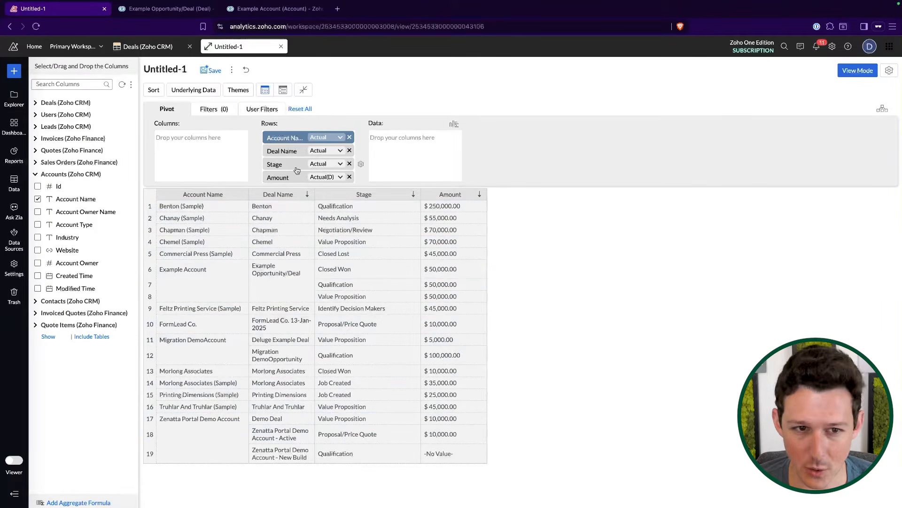
# Move Stage above Account Name in the pivot's Rows and regenerate the pivot
pyautogui.moveTo(297, 168); pyautogui.dragTo(297, 158)
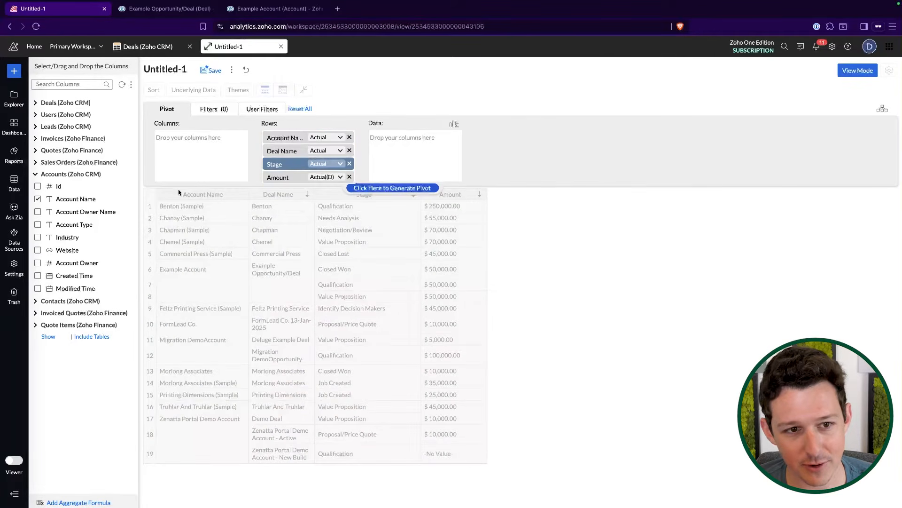
pyautogui.click(372, 187)
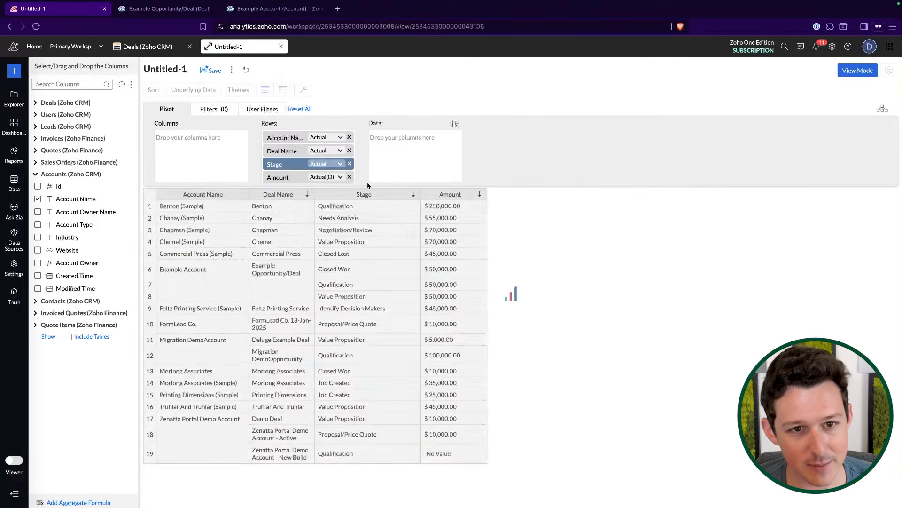
pyautogui.moveTo(290, 171); pyautogui.dragTo(289, 134)
pyautogui.click(417, 190)
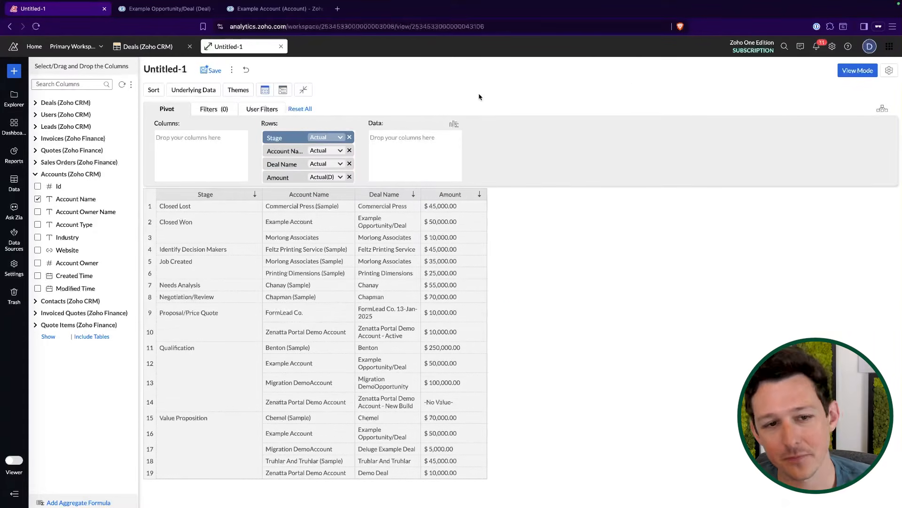
# Apply a custom sort to the pivot's Stage rows, using the listed stage order from Qualification through Job Created
pyautogui.click(254, 195)
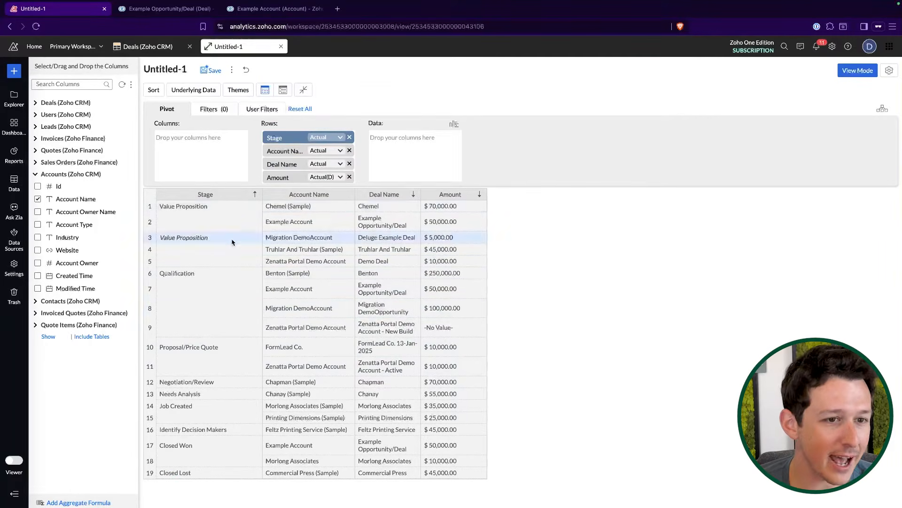
pyautogui.click(154, 91)
pyautogui.moveTo(189, 123)
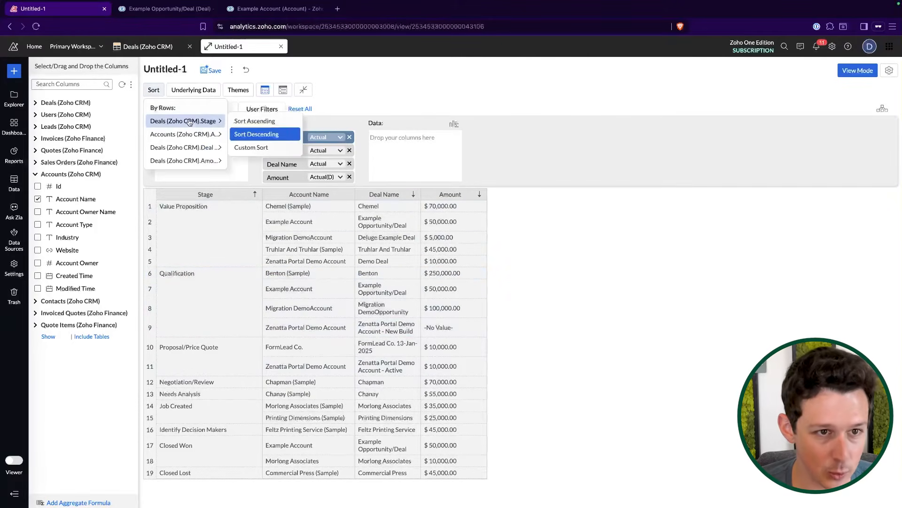
pyautogui.click(254, 148)
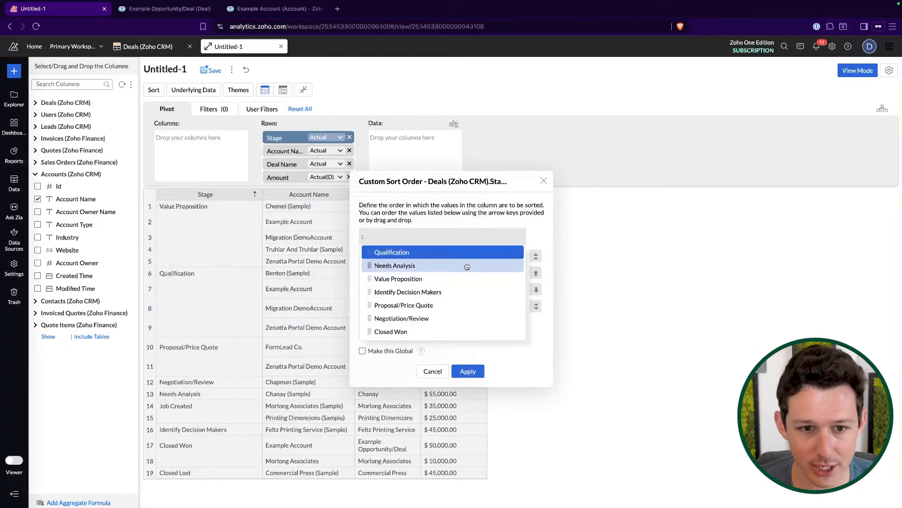
pyautogui.click(468, 266)
pyautogui.click(456, 278)
pyautogui.click(447, 293)
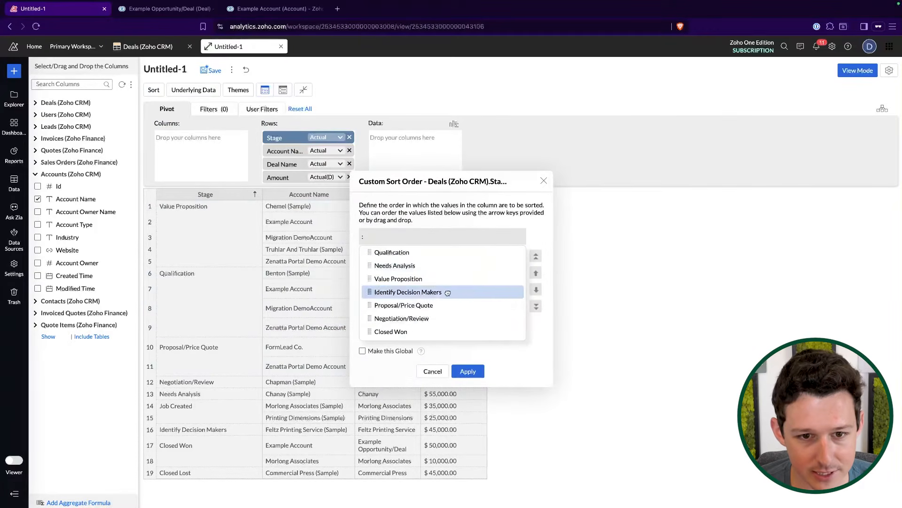
pyautogui.click(447, 306)
pyautogui.click(447, 318)
pyautogui.click(446, 332)
pyautogui.scroll(-2, 463, 318)
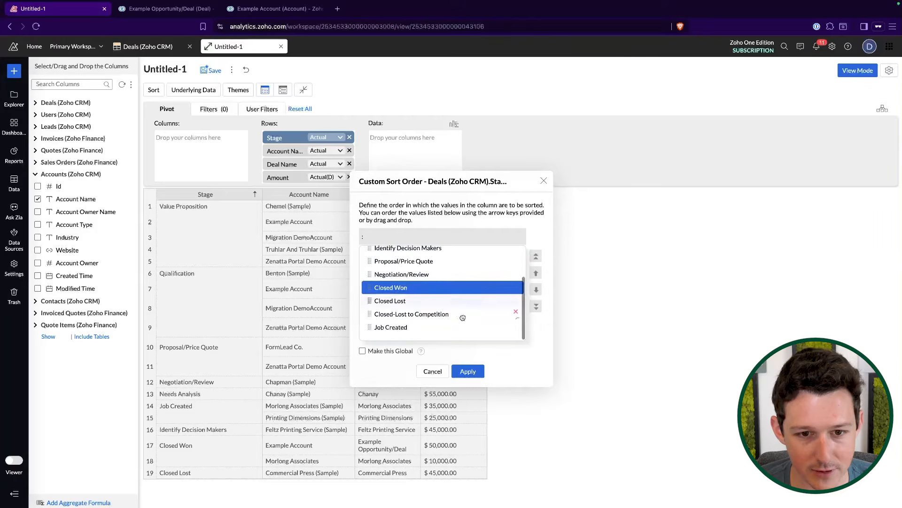
pyautogui.click(467, 371)
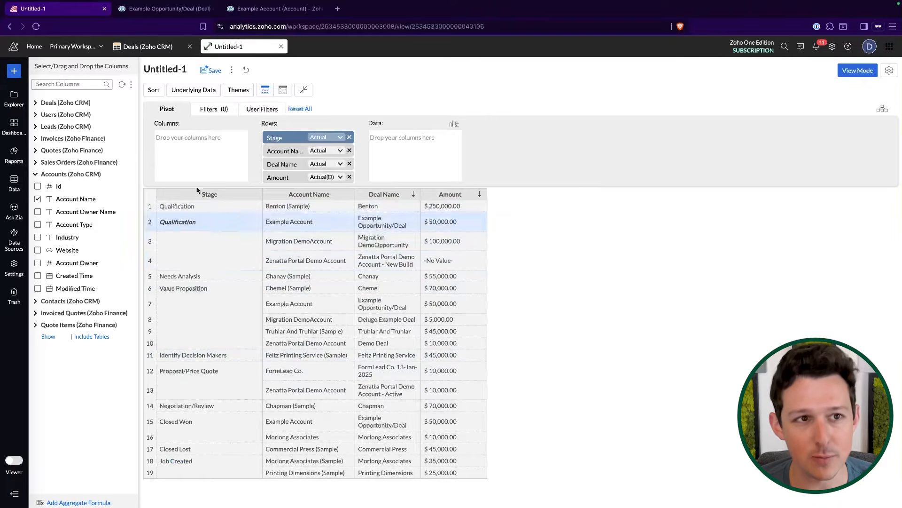
# Compare the stage order with the Example Opportunity/Deal record in Zoho CRM, and return to the pivot to review the Deals columns
pyautogui.click(170, 11)
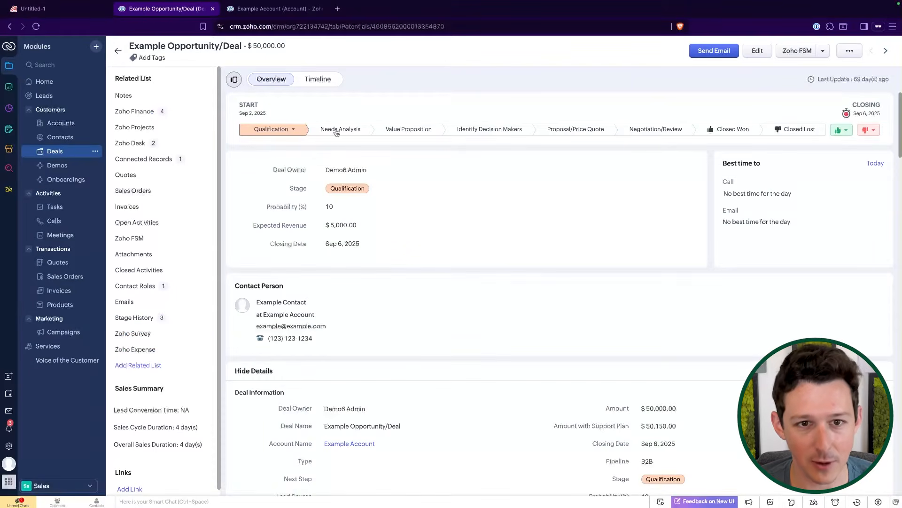
pyautogui.click(81, 13)
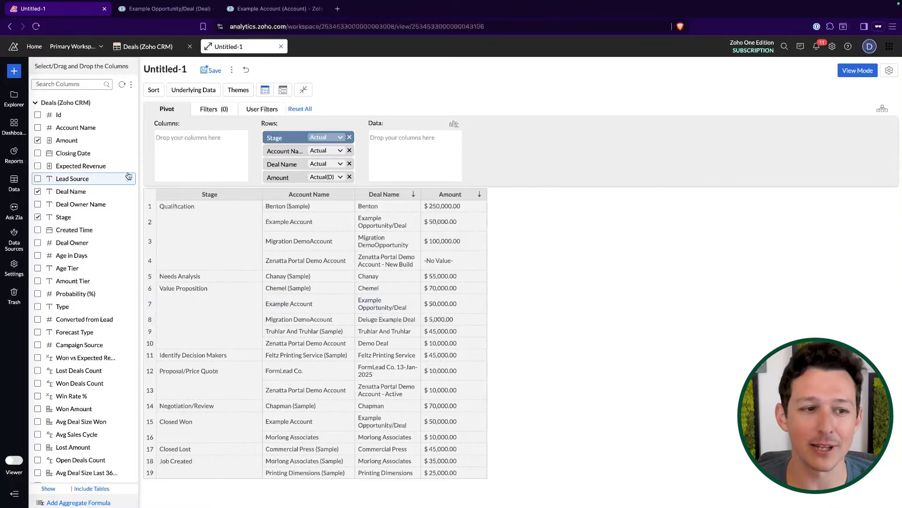
pyautogui.scroll(-12, 118, 169)
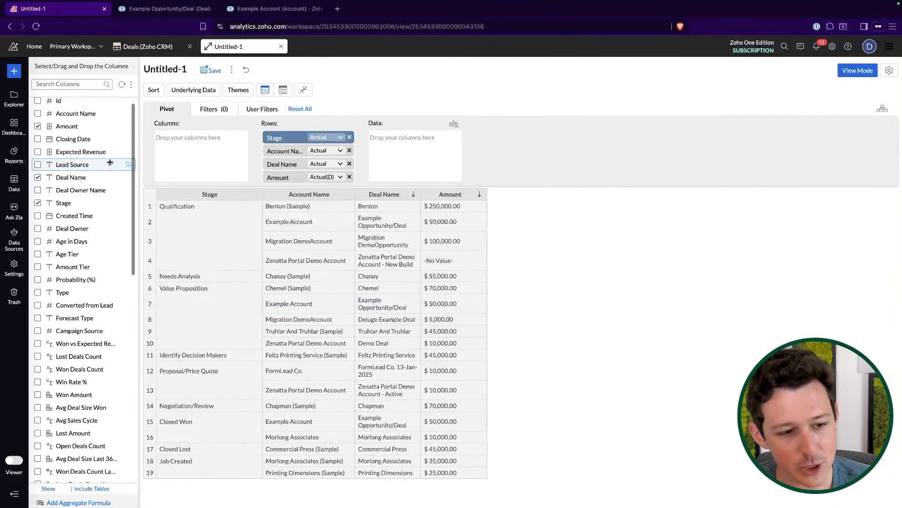
pyautogui.scroll(12, 108, 160)
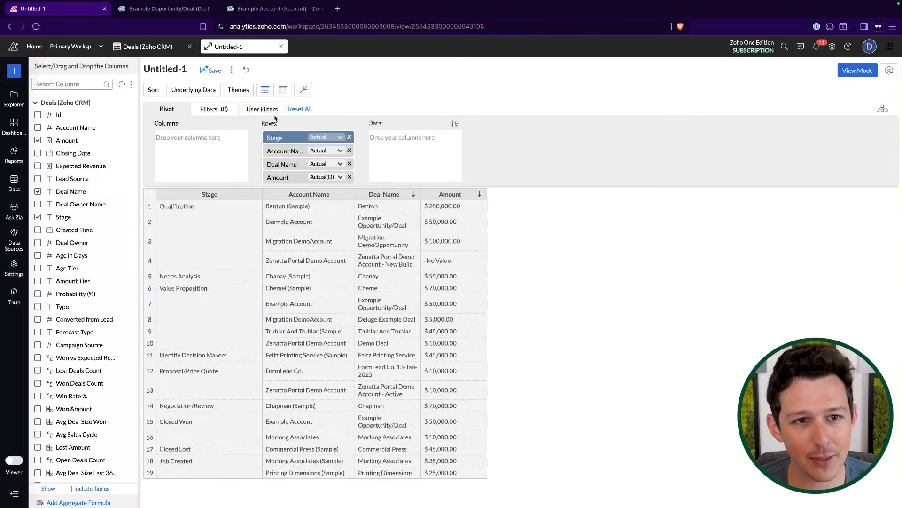
# Move Amount from the pivot's Rows to its Data area
pyautogui.moveTo(284, 183)
pyautogui.mouseDown()
pyautogui.moveTo(376, 185)
pyautogui.moveTo(383, 151)
pyautogui.moveTo(414, 141)
pyautogui.moveTo(332, 179)
pyautogui.moveTo(299, 177)
pyautogui.mouseUp()
pyautogui.click(425, 138)
pyautogui.click(418, 140)
pyautogui.click(326, 177)
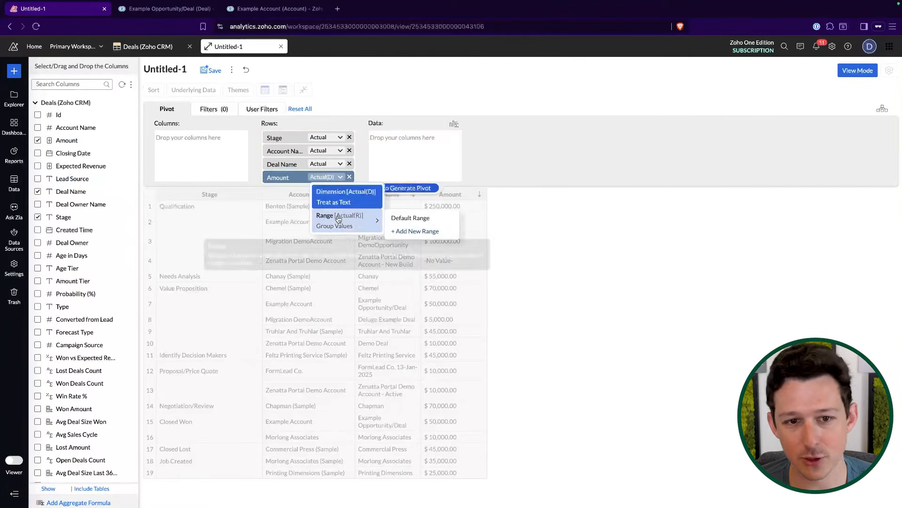
pyautogui.click(459, 207)
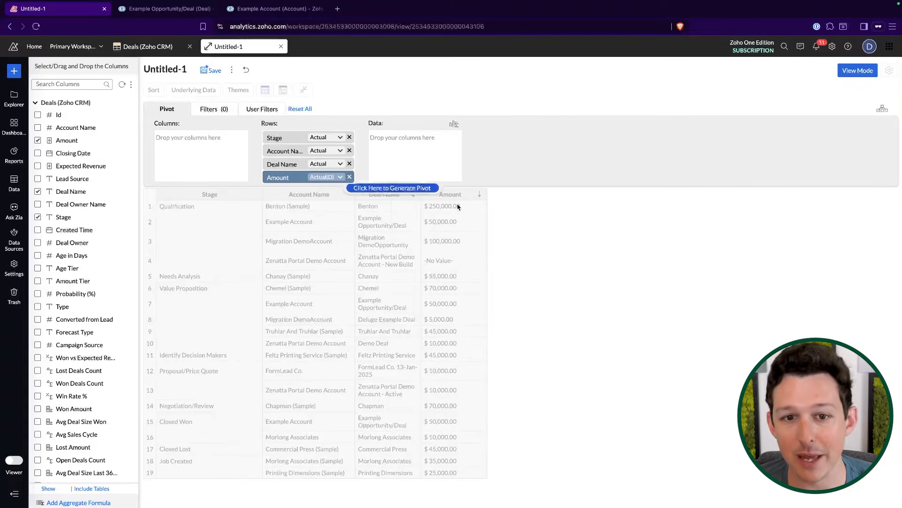
pyautogui.moveTo(289, 180); pyautogui.dragTo(407, 154)
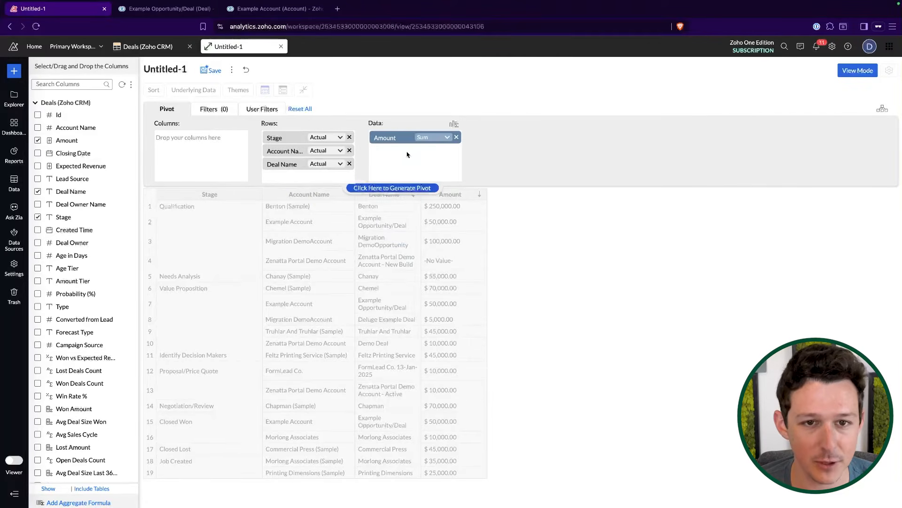
# Review the aggregate functions for Amount, keep Sum, and generate the pivot
pyautogui.click(445, 138)
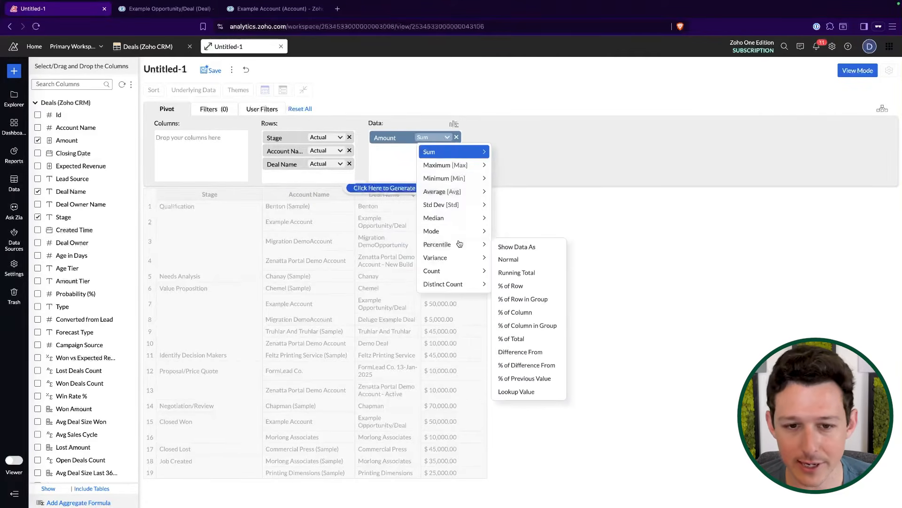
pyautogui.moveTo(456, 284)
pyautogui.moveTo(461, 156)
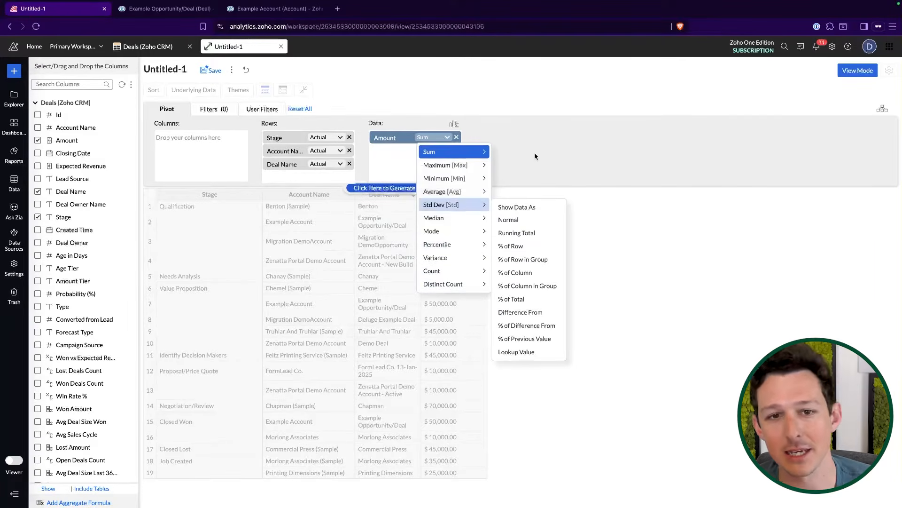
pyautogui.click(472, 162)
pyautogui.click(422, 189)
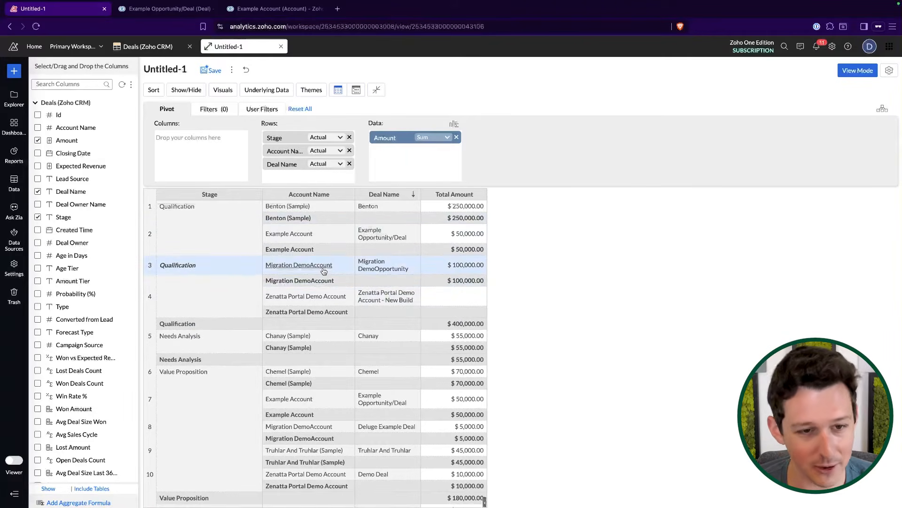
# Hide the Account Name column subtotals in the pivot
pyautogui.scroll(-2, 324, 271)
pyautogui.scroll(-4, 324, 272)
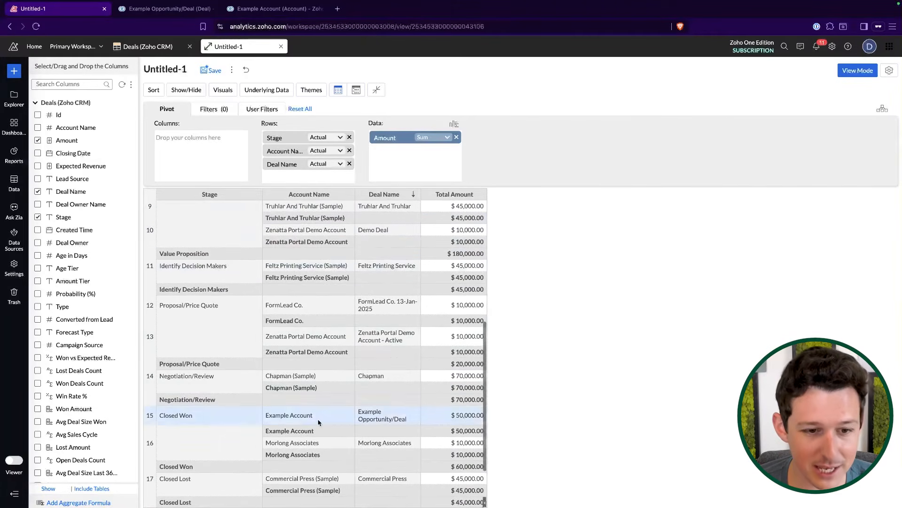
pyautogui.scroll(6, 318, 422)
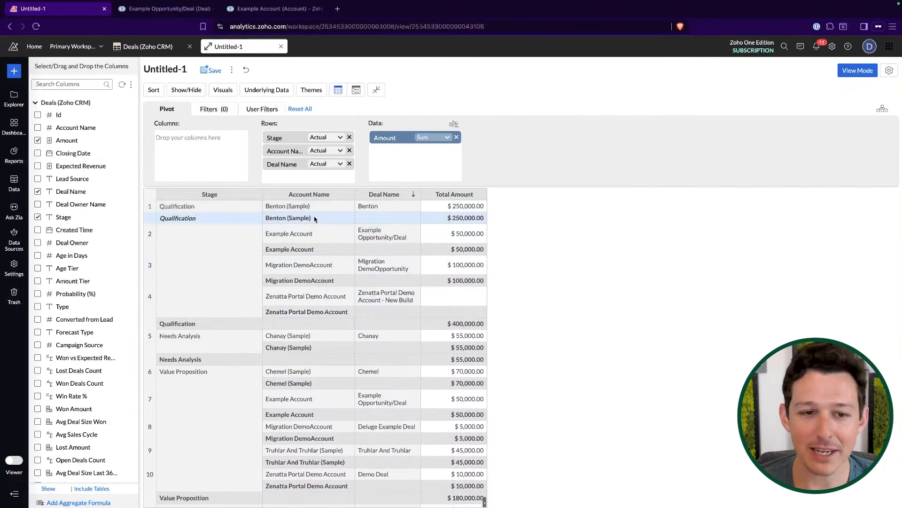
pyautogui.rightClick(315, 219)
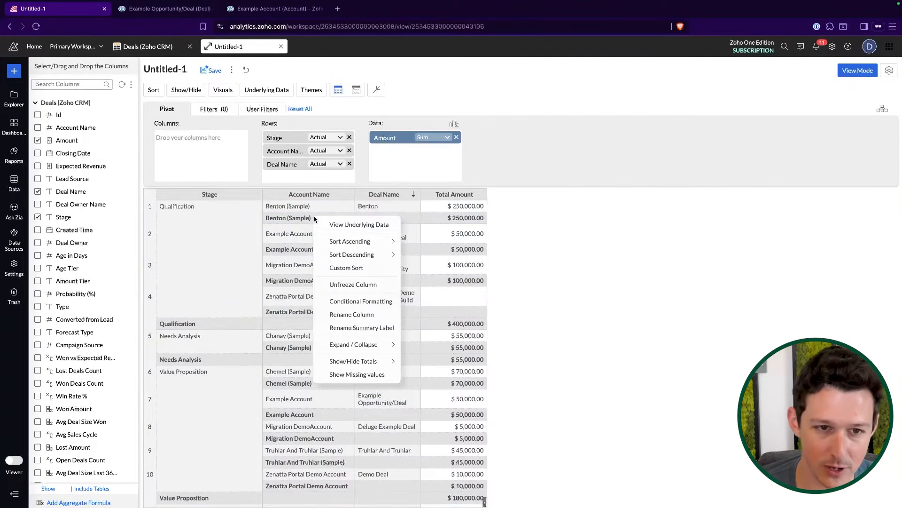
pyautogui.click(525, 172)
pyautogui.rightClick(318, 216)
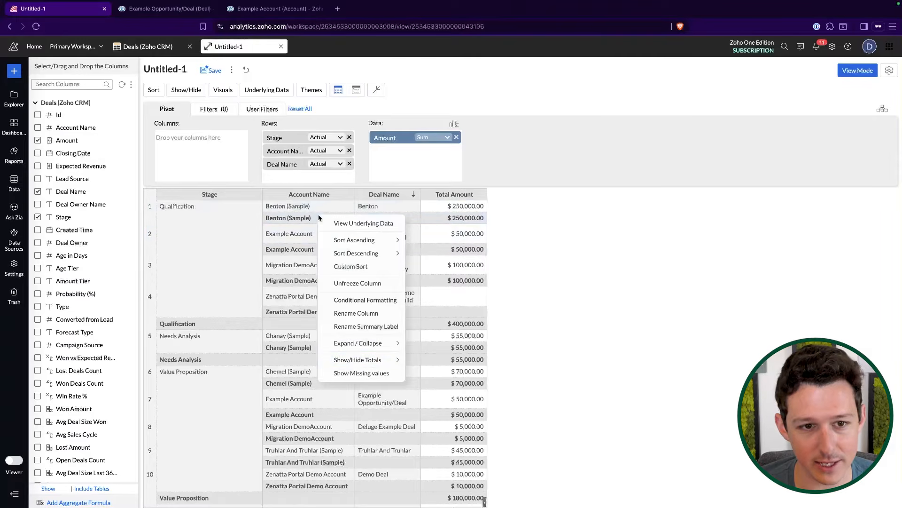
pyautogui.moveTo(353, 361)
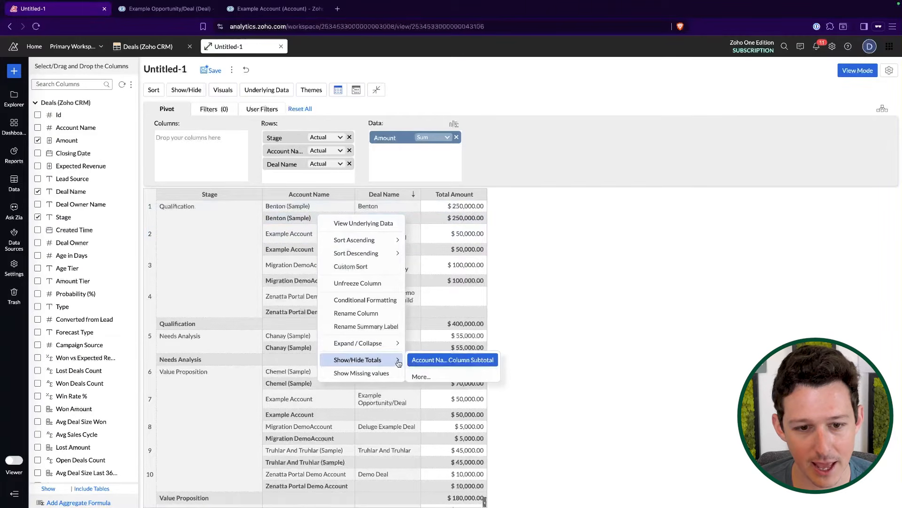
pyautogui.click(420, 361)
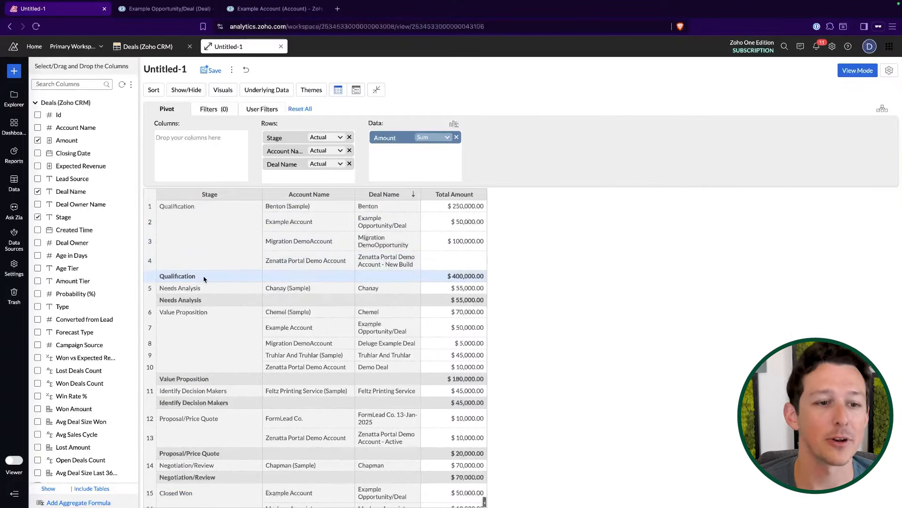
# Name the pivot Open Pipeline Report
pyautogui.scroll(-1, 319, 320)
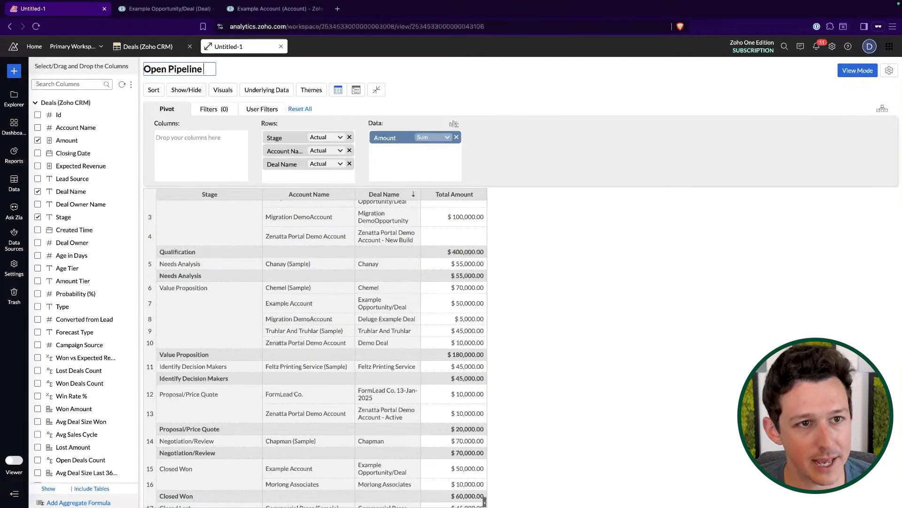
pyautogui.write('Report')
pyautogui.click(551, 71)
# Start saving the report and choose Deals/Pipeline Reports as its destination folder
pyautogui.click(258, 70)
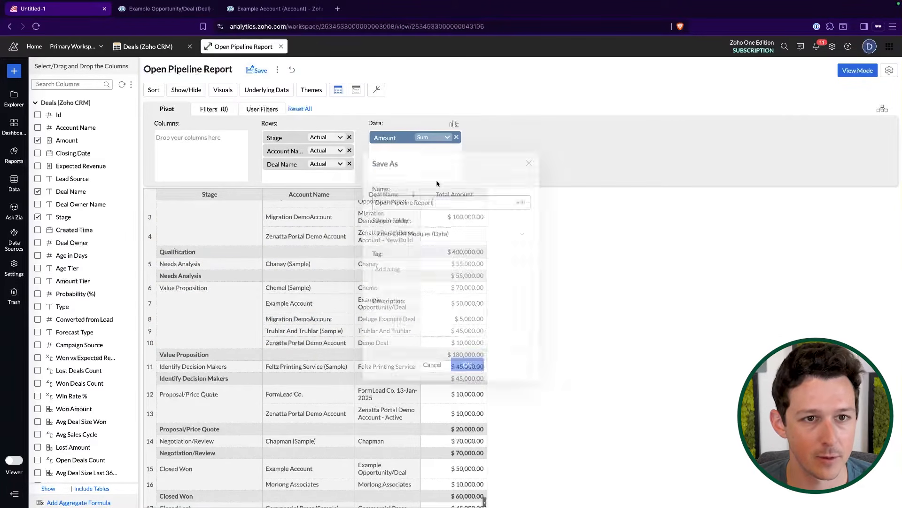
pyautogui.click(459, 236)
pyautogui.scroll(-1, 459, 315)
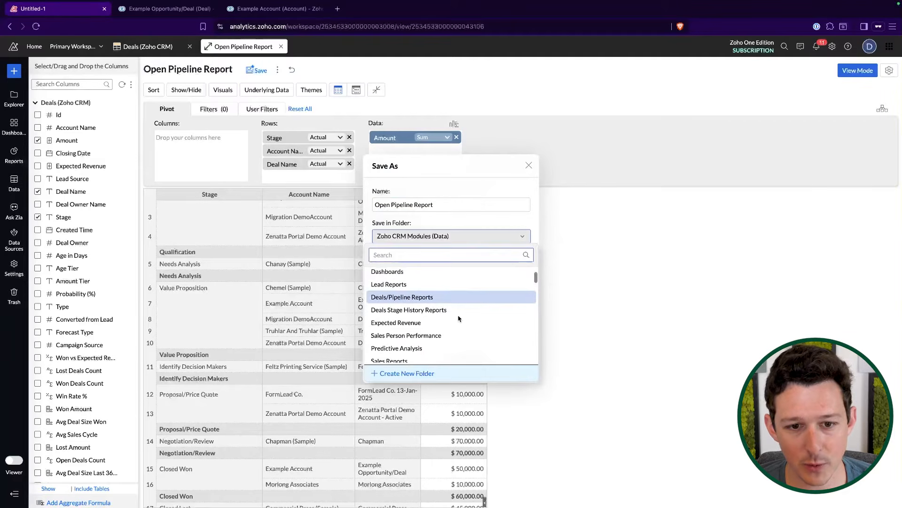
pyautogui.scroll(-2, 459, 319)
pyautogui.scroll(3, 460, 318)
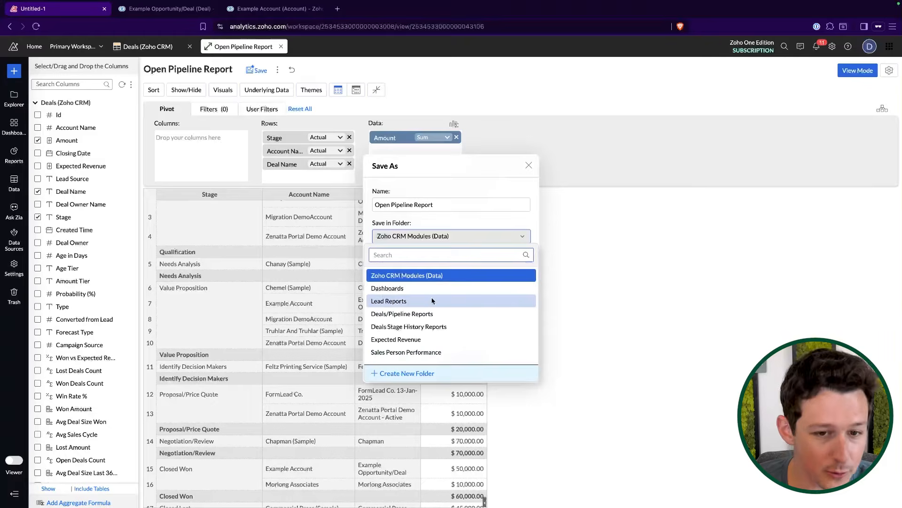
pyautogui.scroll(-1, 408, 303)
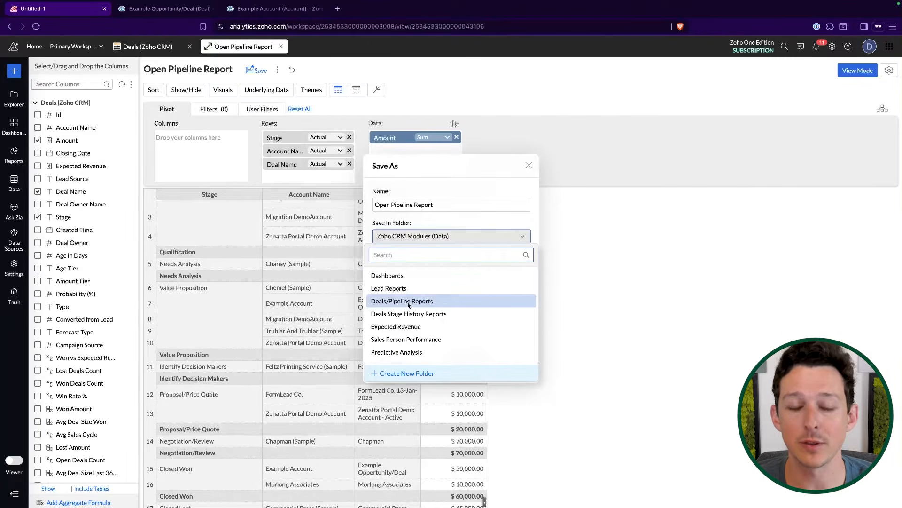
pyautogui.click(417, 301)
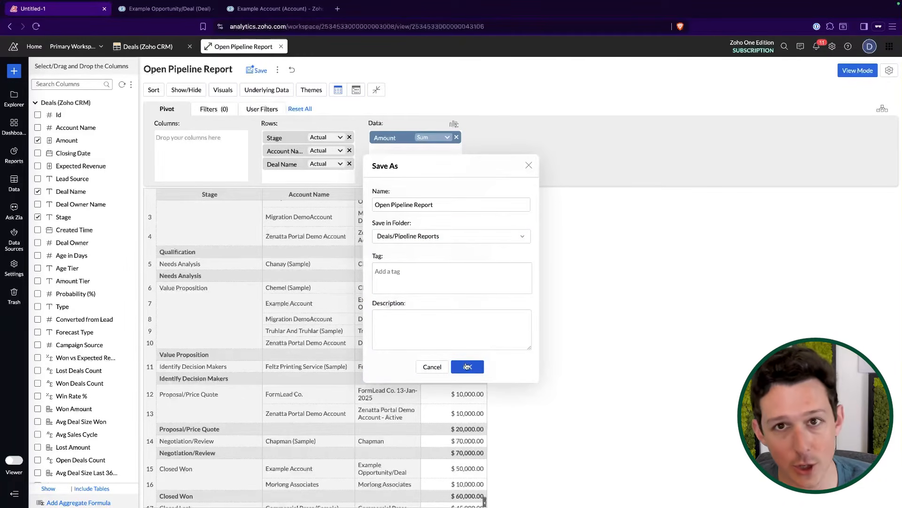
# Extend the name in the save dialog to Open Pipeline Report - Zenatta
pyautogui.click(462, 206)
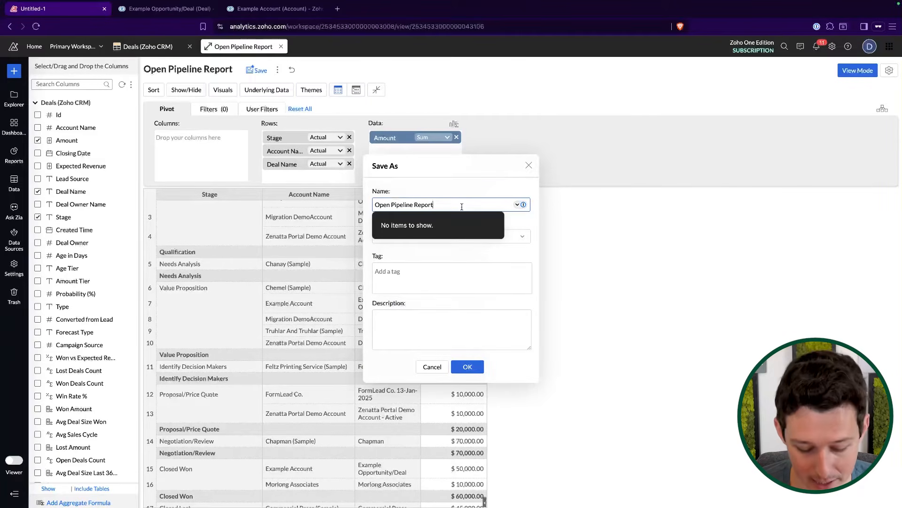
pyautogui.write('- Zenatta')
pyautogui.click(483, 183)
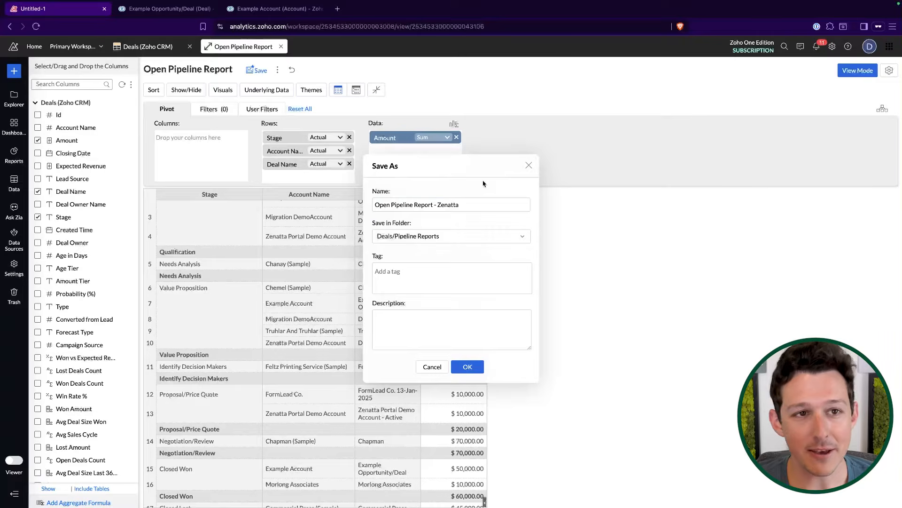
# Load analytics.zoho.com in a new browser tab, leaving the report's save dialog open
pyautogui.click(338, 10)
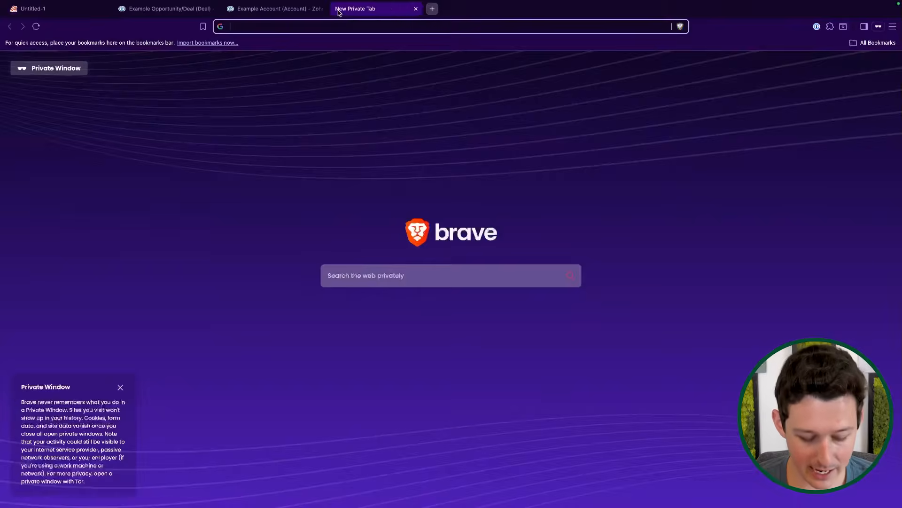
pyautogui.write('analytics.zoho.com')
pyautogui.press('Return')
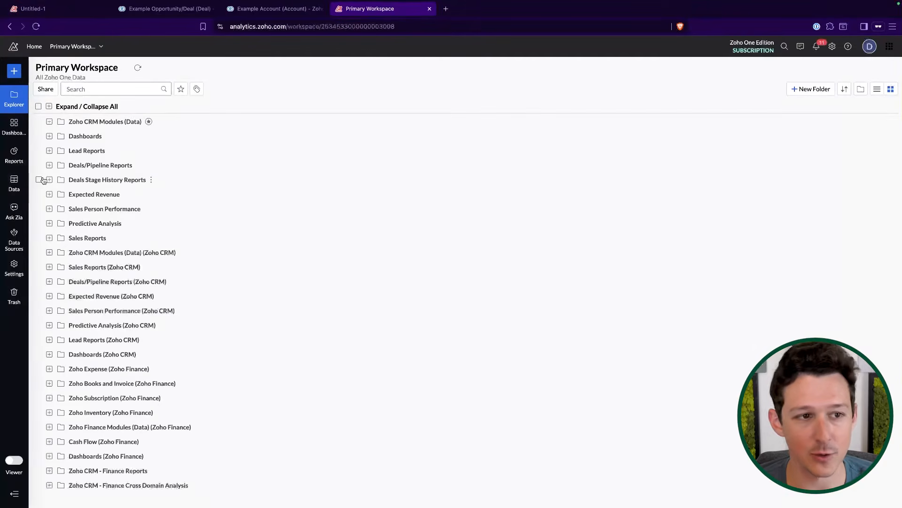
# Browse the Primary Workspace's existing reports, collapsing the Sales Reports (Zoho CRM) folder, and examine the prebuilt CRM and Finance reports
pyautogui.click(14, 181)
pyautogui.click(16, 152)
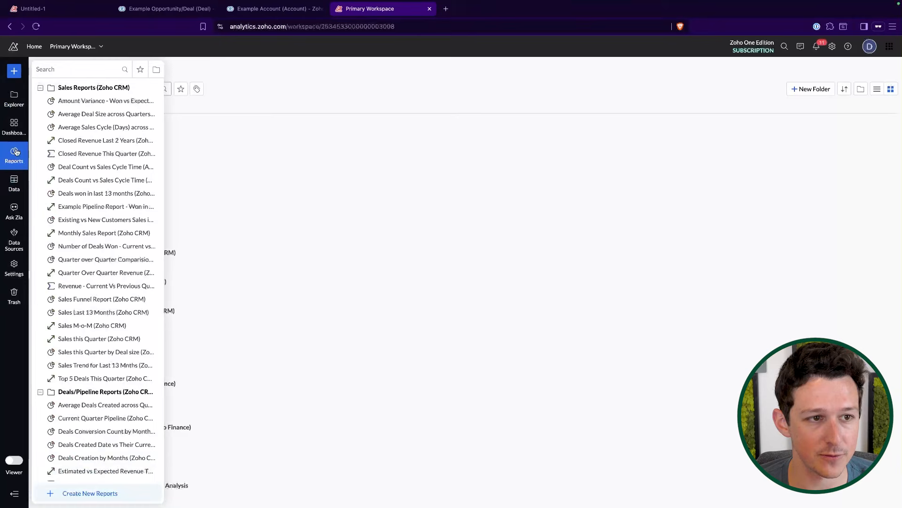
pyautogui.click(40, 89)
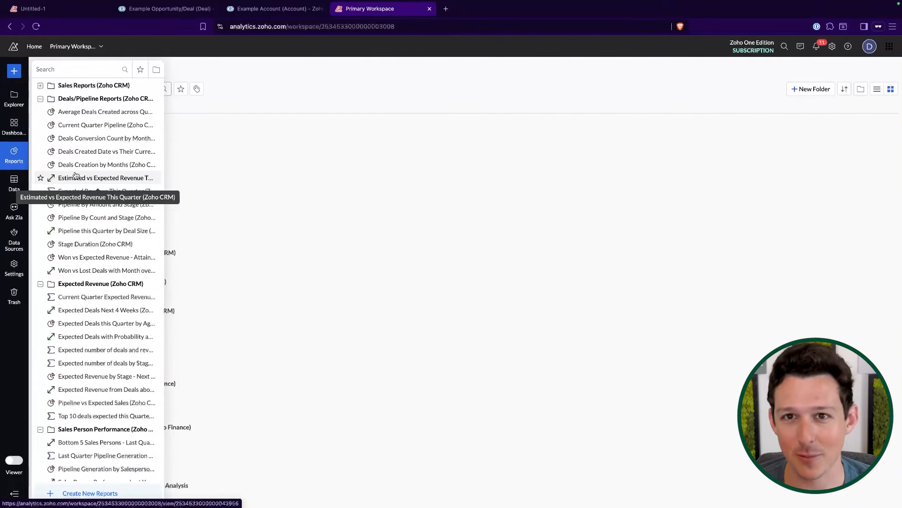
pyautogui.scroll(-5, 116, 227)
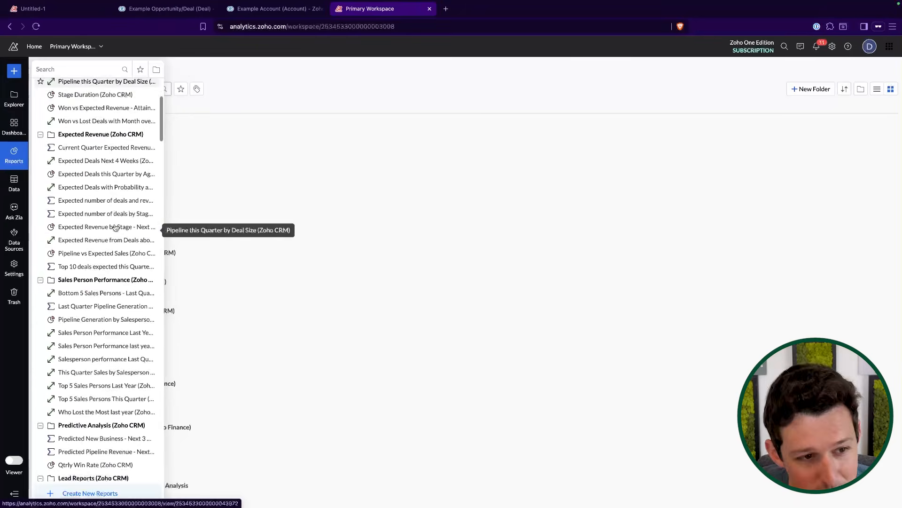
pyautogui.scroll(-15, 115, 227)
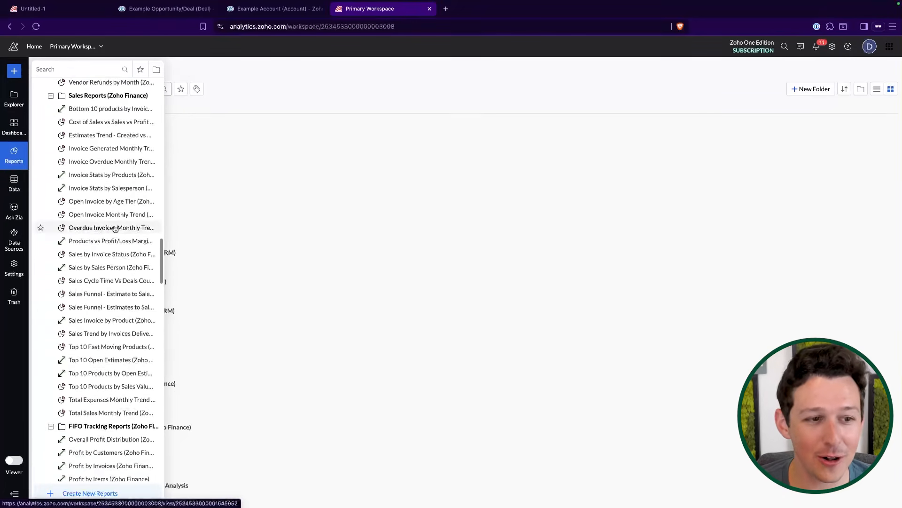
pyautogui.scroll(-10, 115, 228)
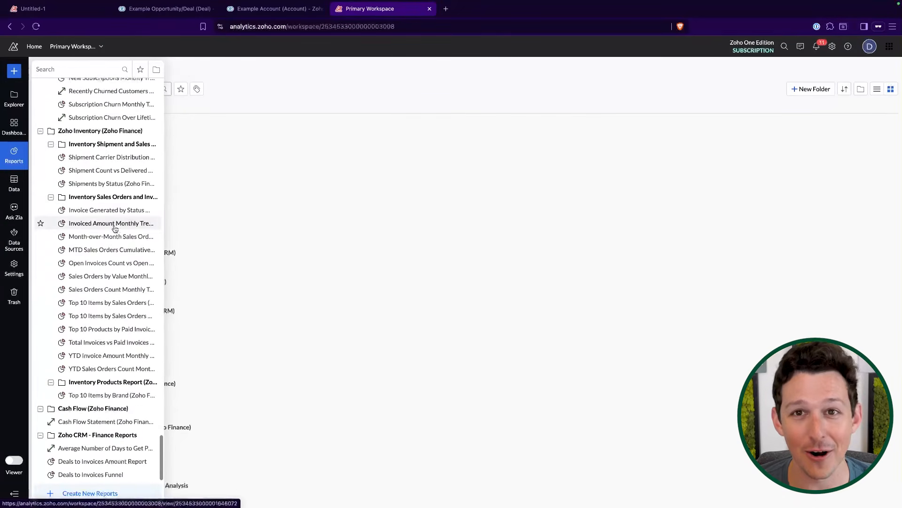
pyautogui.scroll(20, 115, 229)
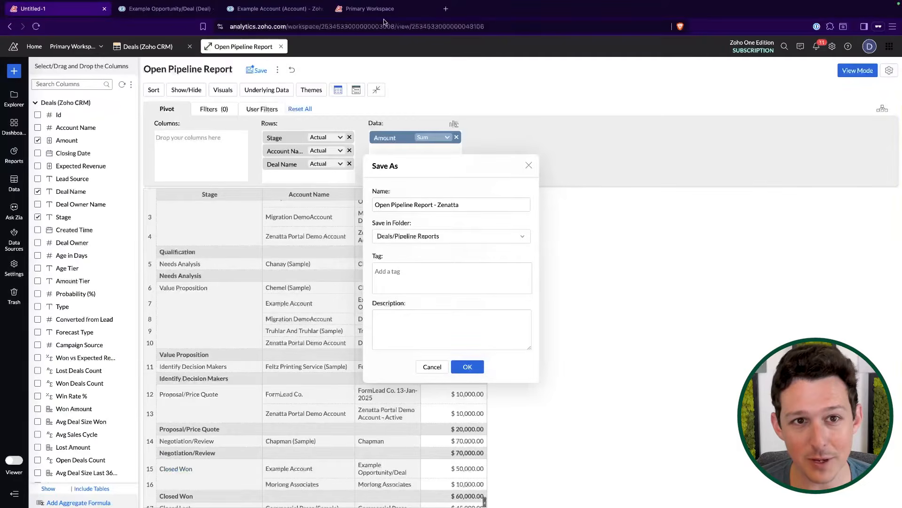
# Review the workspace's prebuilt dashboards and examine the Pipeline History (Zoho CRM) dashboard
pyautogui.click(384, 9)
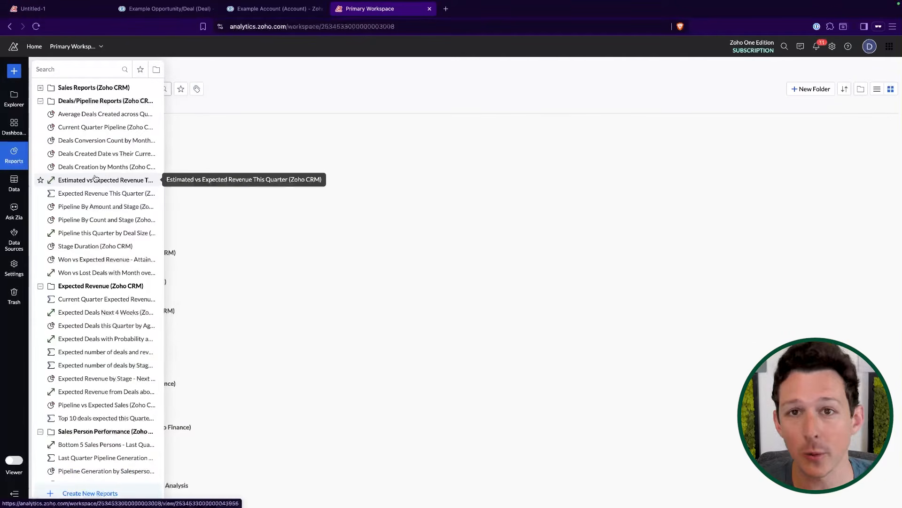
pyautogui.click(14, 127)
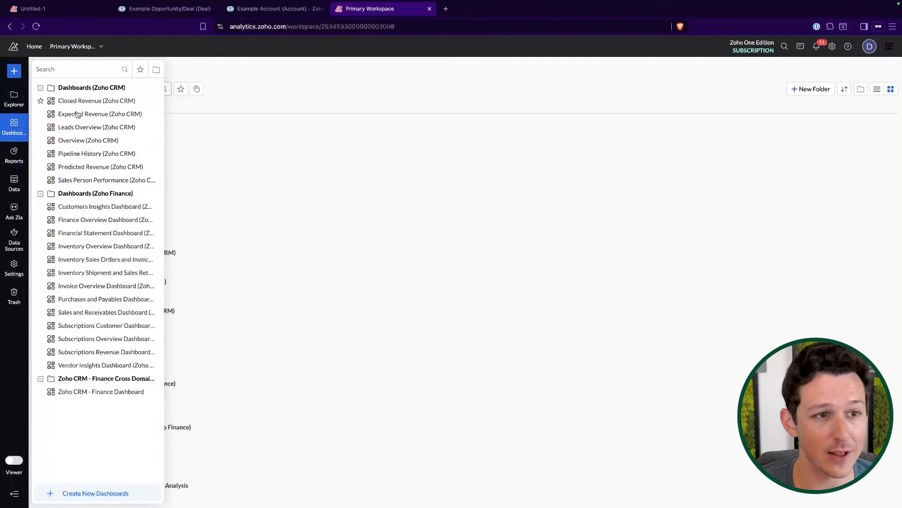
pyautogui.click(90, 153)
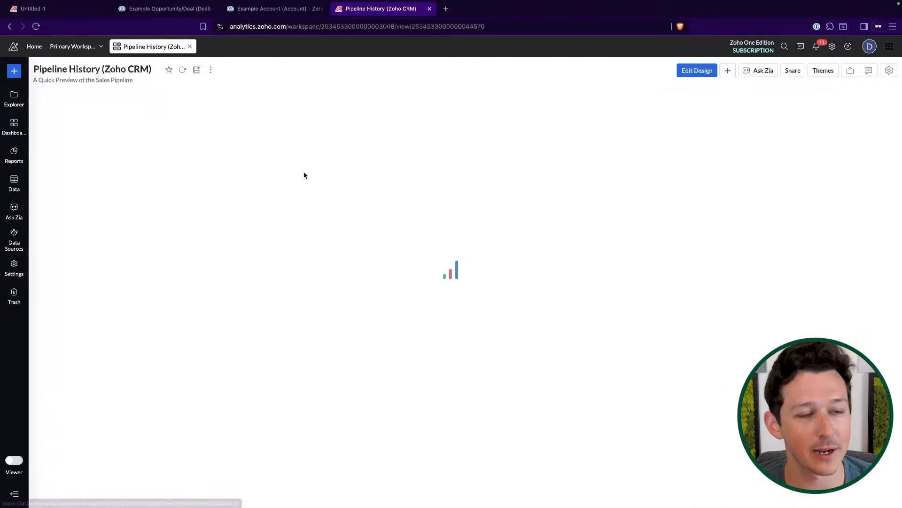
pyautogui.scroll(-10, 419, 254)
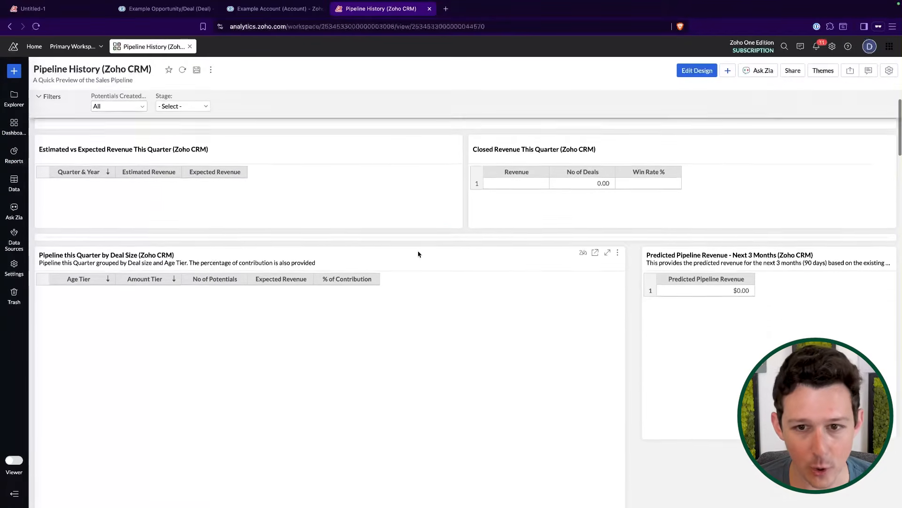
pyautogui.scroll(10, 353, 238)
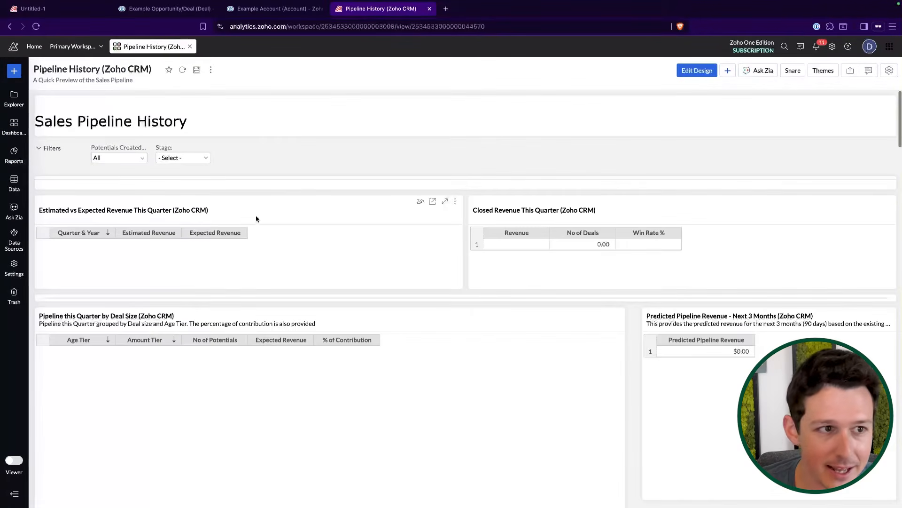
pyautogui.click(15, 125)
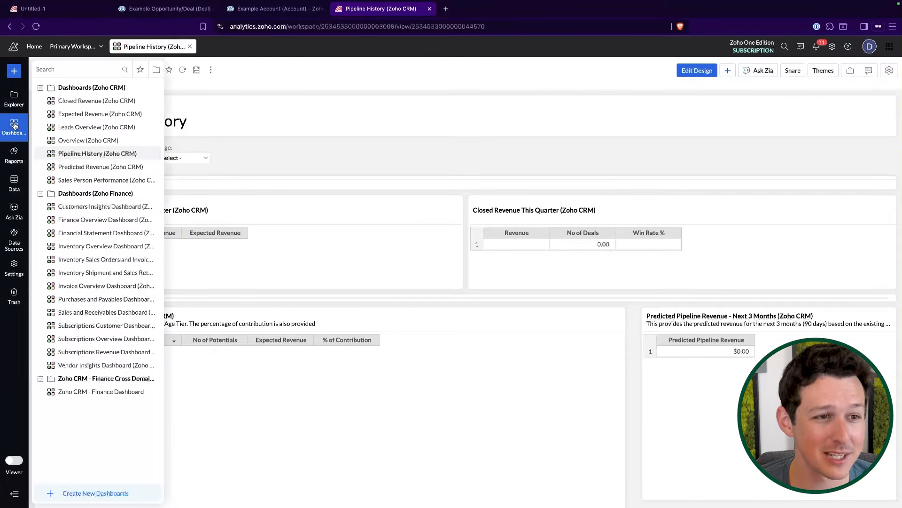
pyautogui.click(324, 136)
# Return to the unsaved pivot, check the Zenatta suffix in its name, and save it as Open Pipeline Report - Zenatta
pyautogui.click(66, 9)
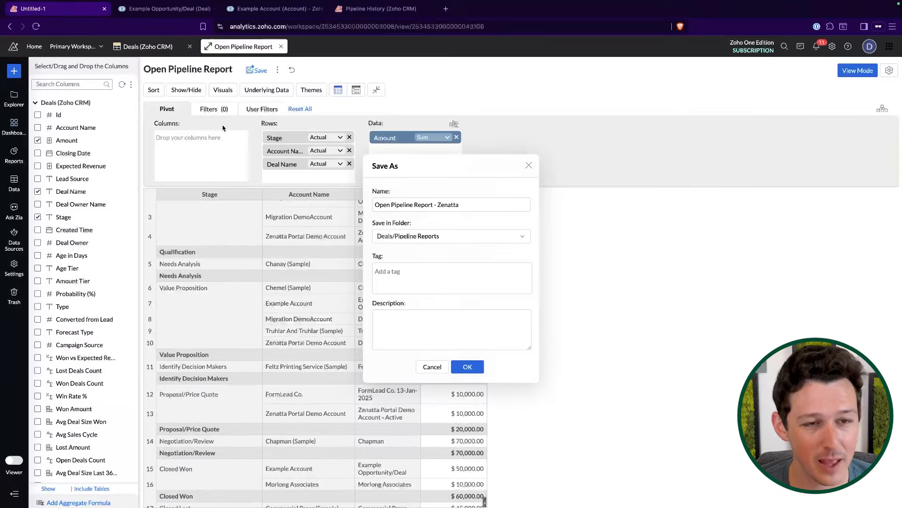
pyautogui.moveTo(468, 199); pyautogui.dragTo(446, 203)
pyautogui.click(475, 202)
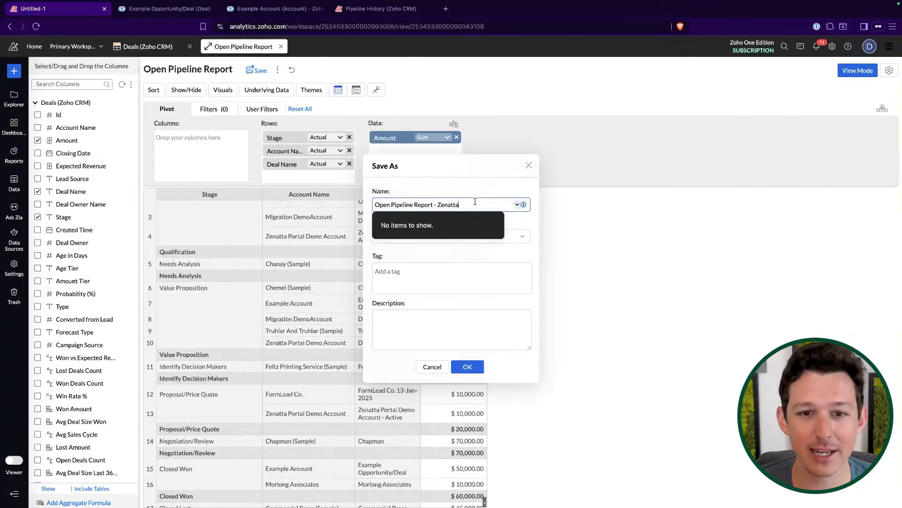
pyautogui.click(475, 192)
pyautogui.click(436, 204)
pyautogui.write('-')
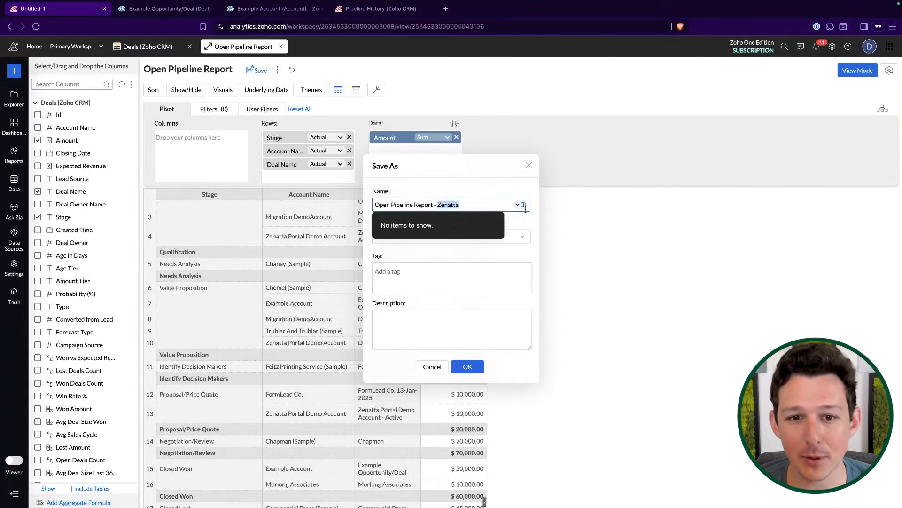
pyautogui.click(492, 186)
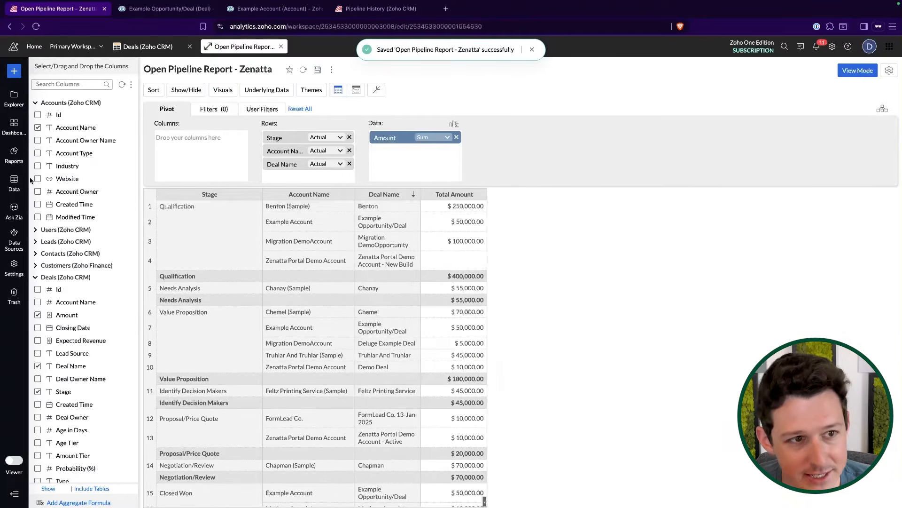
# Search the workspace's reports for "zenatta" and clear the search
pyautogui.click(14, 154)
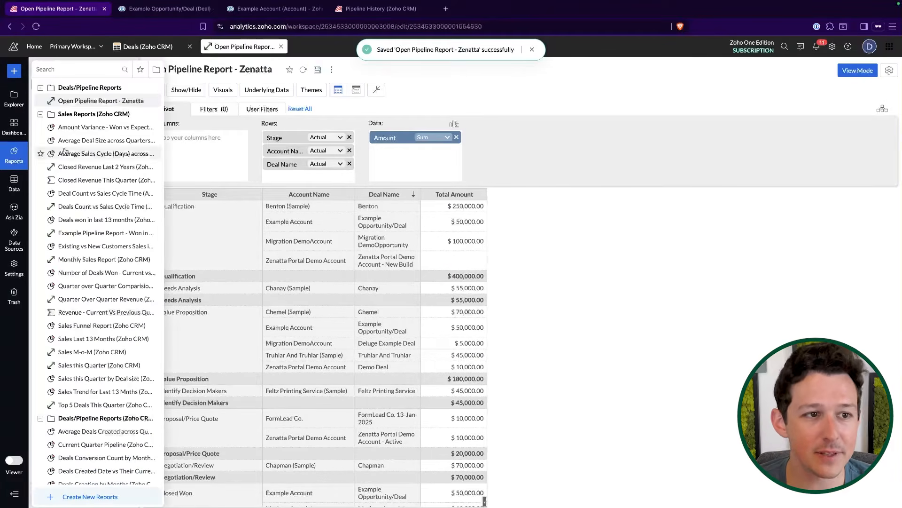
pyautogui.click(64, 70)
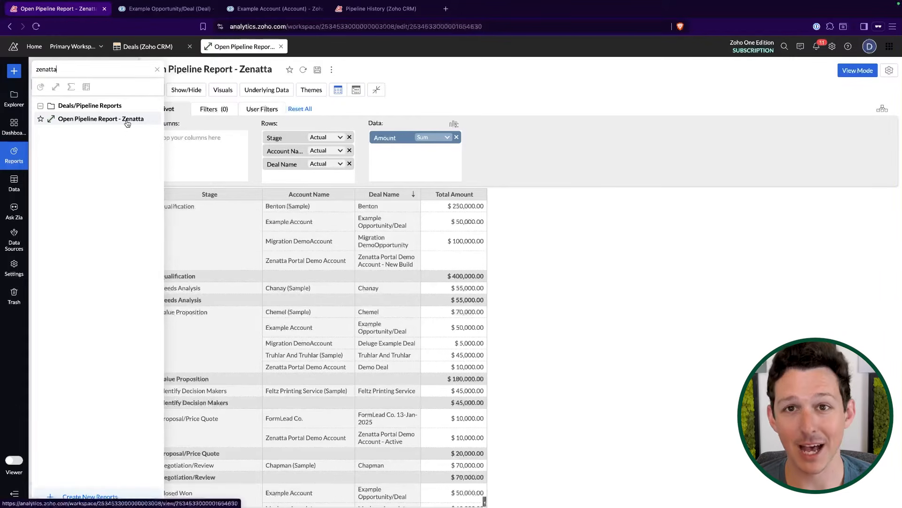
pyautogui.click(157, 69)
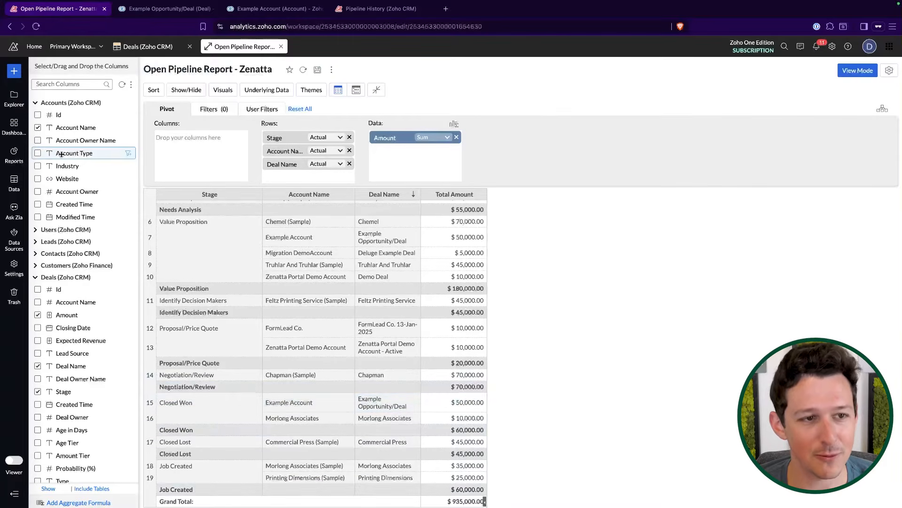
# Add the Stage column from Deals (Zoho CRM) as a filter on the pivot
pyautogui.click(71, 277)
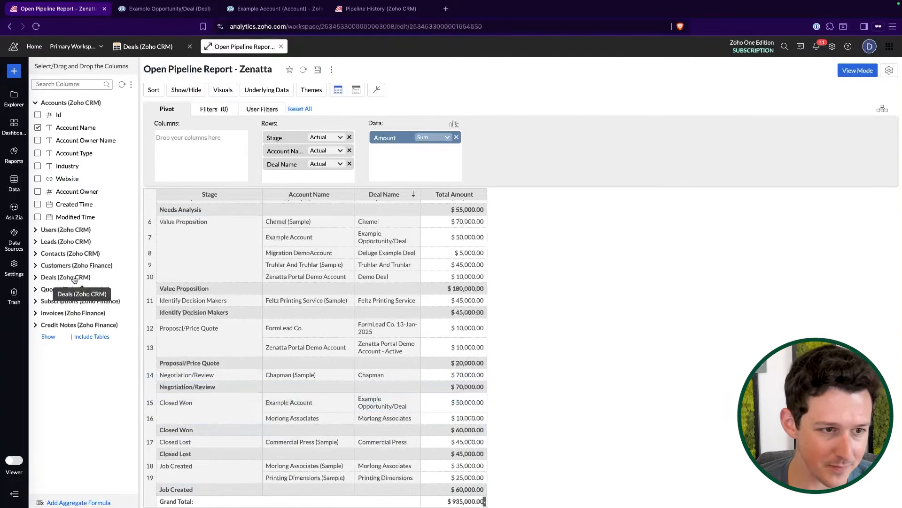
pyautogui.click(210, 112)
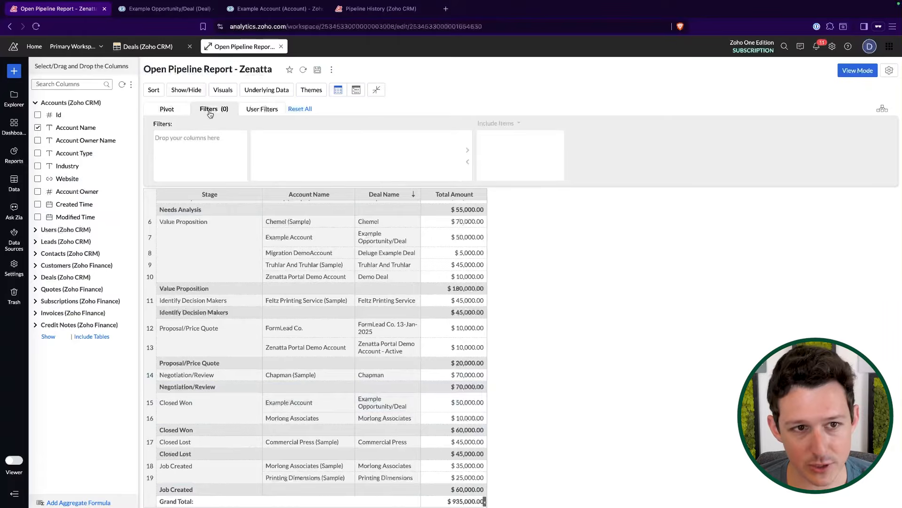
pyautogui.click(250, 114)
pyautogui.click(204, 108)
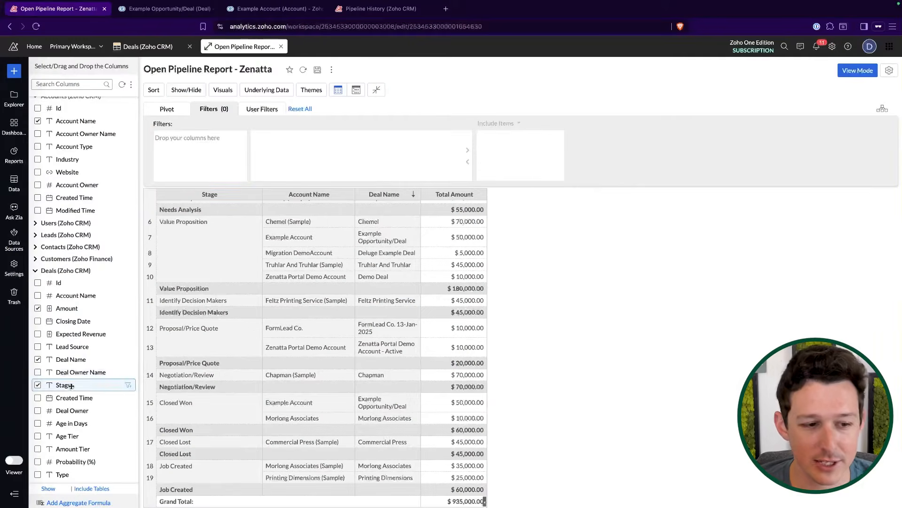
pyautogui.moveTo(71, 386); pyautogui.dragTo(207, 157)
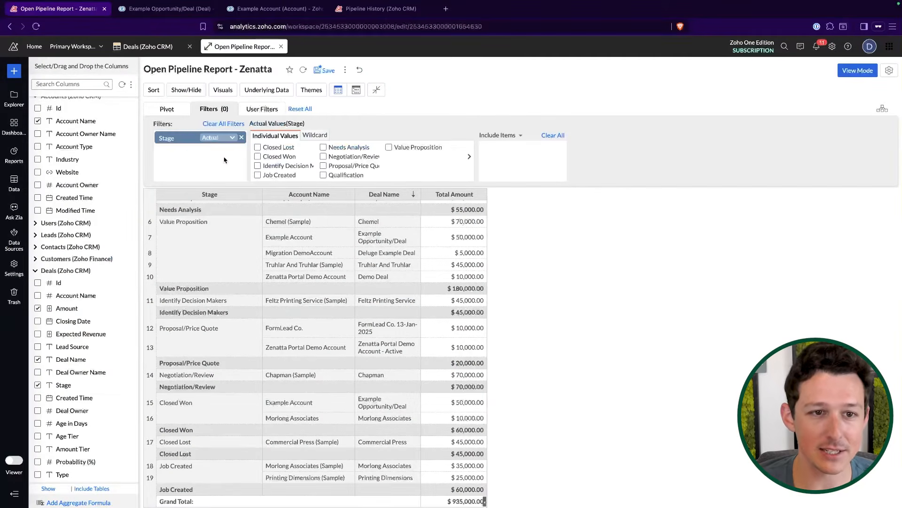
# Set the Stage filter to exclude the Closed Lost and Closed Won values
pyautogui.click(285, 149)
pyautogui.click(279, 156)
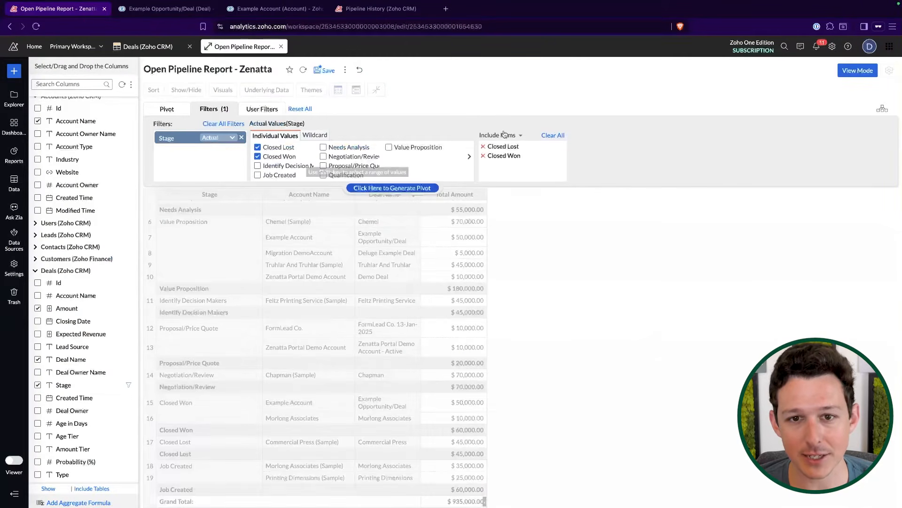
pyautogui.click(499, 135)
pyautogui.click(504, 162)
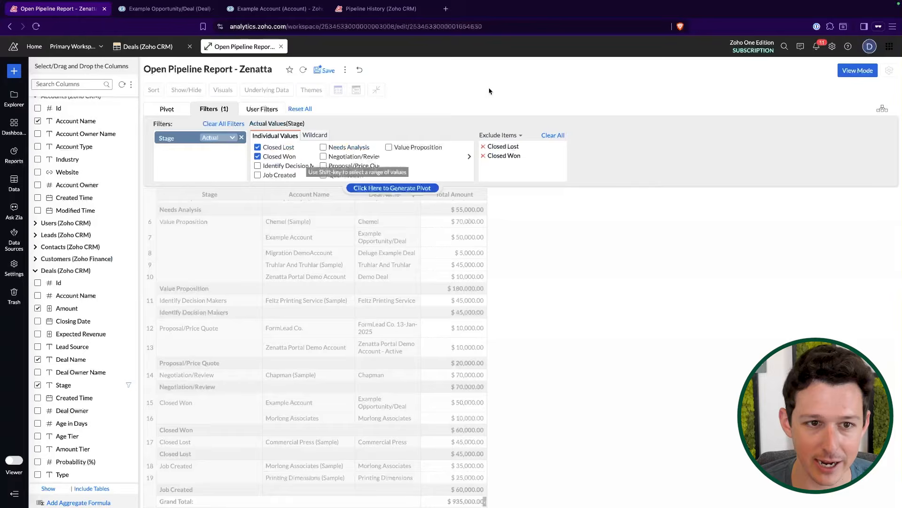
# Add Job Created to the Stage filter's selected values and keep the filter set to Exclude Items
pyautogui.click(281, 175)
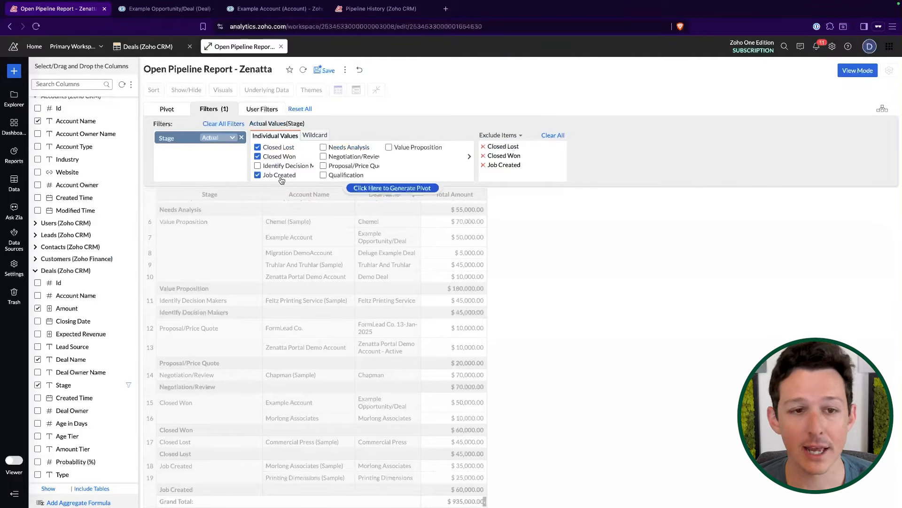
pyautogui.click(520, 136)
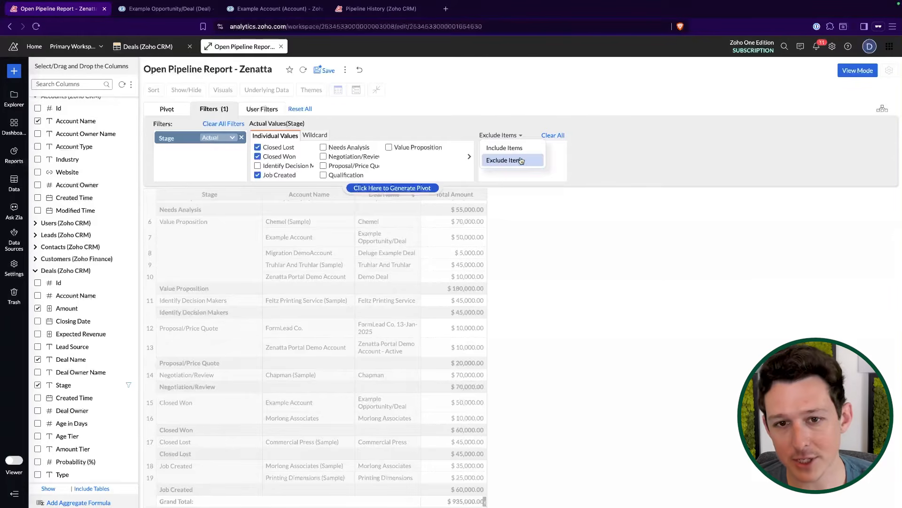
pyautogui.click(521, 161)
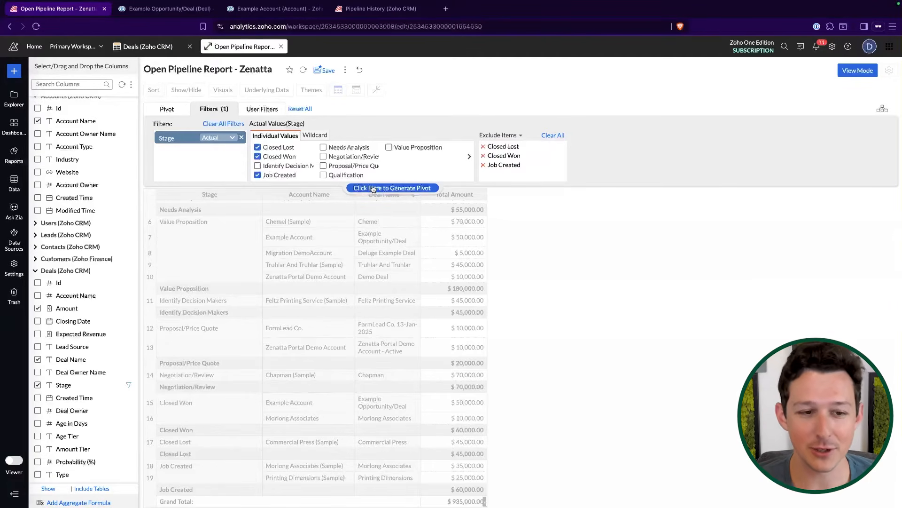
# Clear the Stage filter, exclude Closed Lost, Closed Won and Job Created again, and regenerate the pivot
pyautogui.click(553, 135)
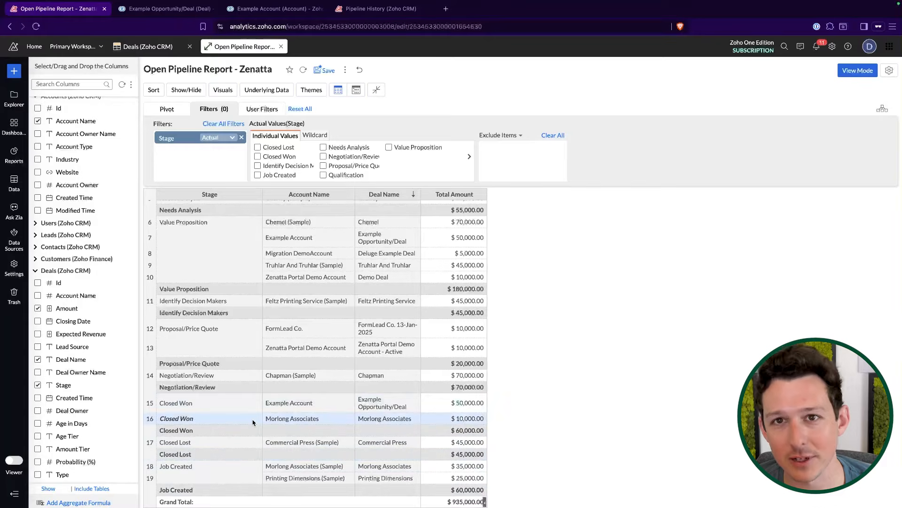
pyautogui.scroll(3, 252, 421)
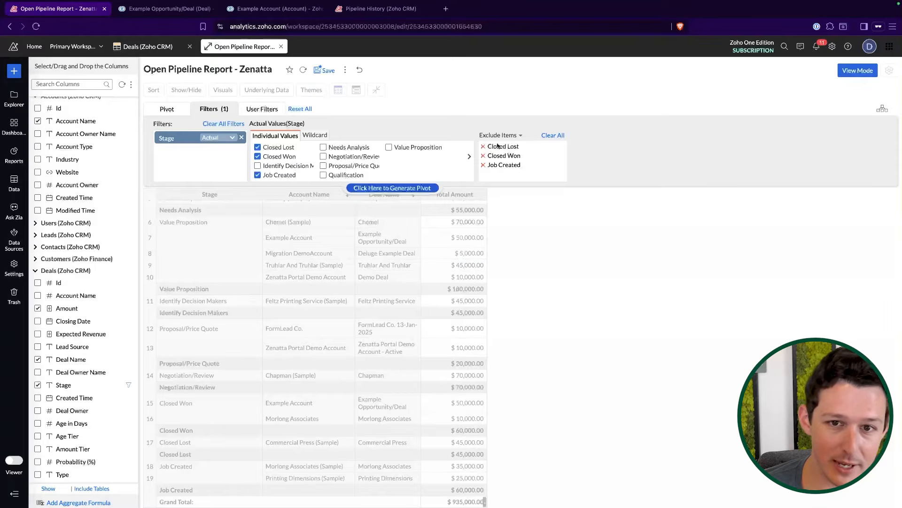
pyautogui.click(396, 188)
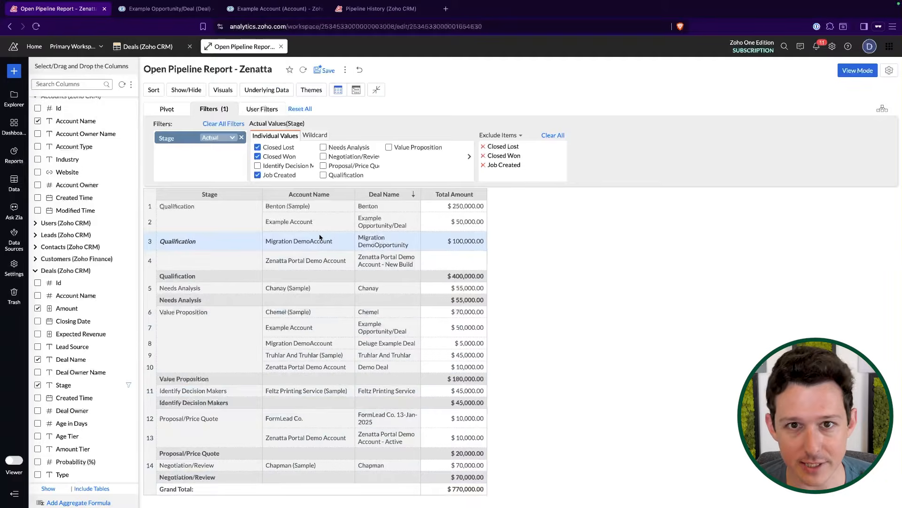
# Add the Stage column from Deals (Zoho CRM) as a user filter on the pivot
pyautogui.click(181, 114)
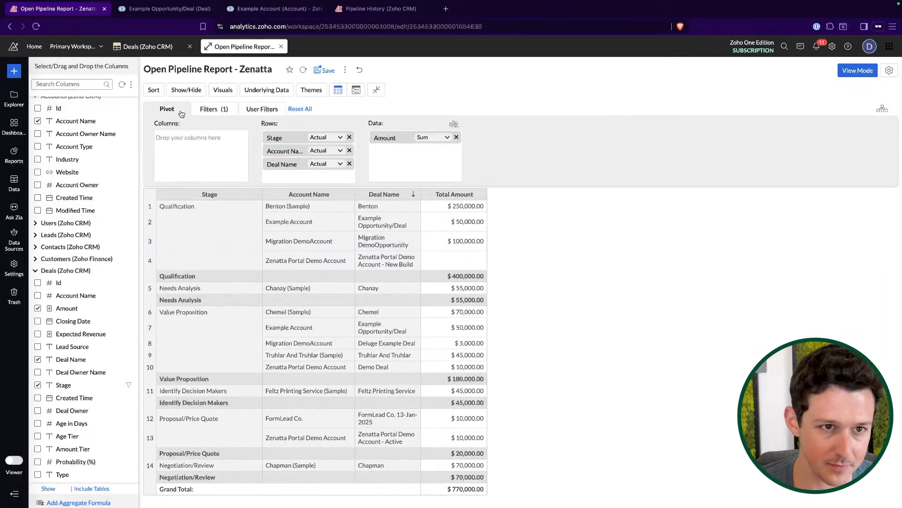
pyautogui.click(274, 109)
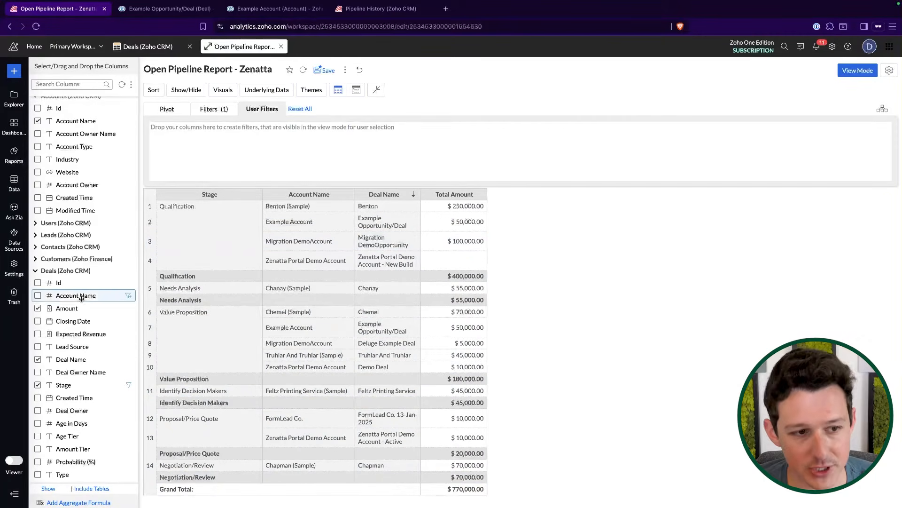
pyautogui.scroll(-3, 90, 299)
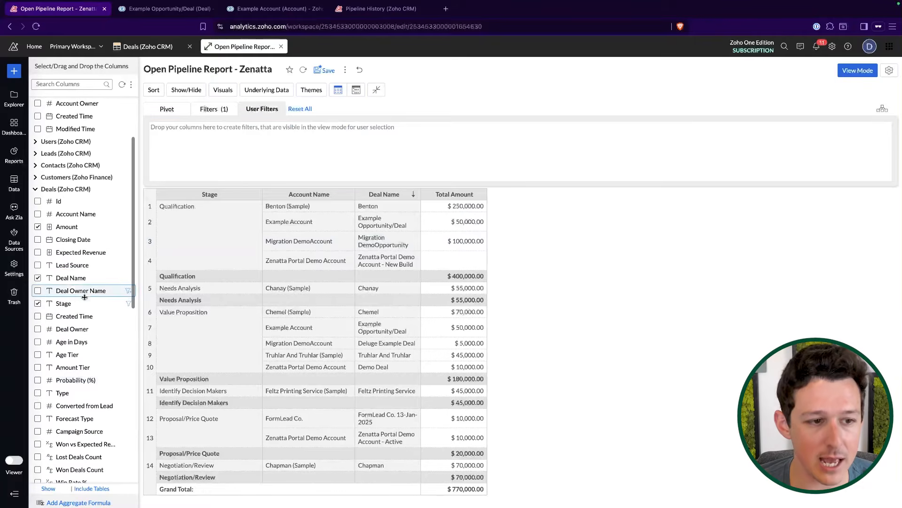
pyautogui.moveTo(63, 304); pyautogui.dragTo(207, 141)
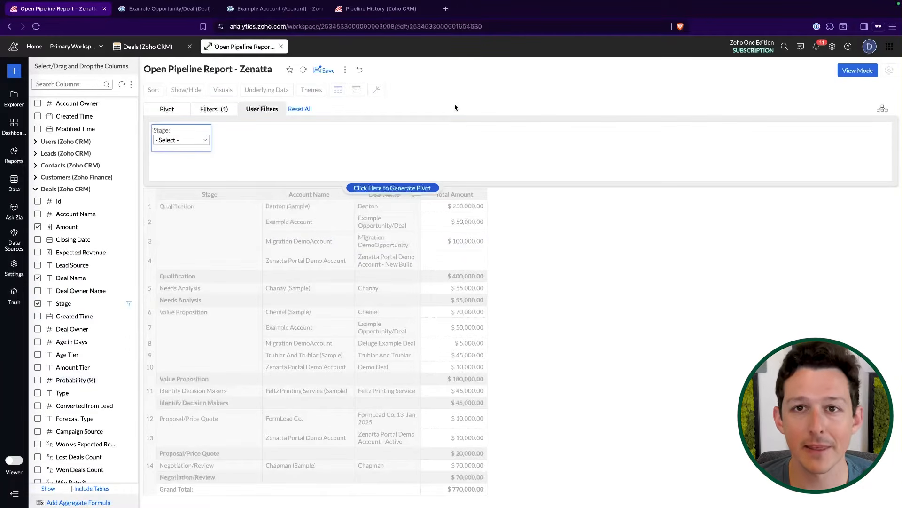
# Open the Stage user filter's component settings and show the available component types
pyautogui.click(174, 133)
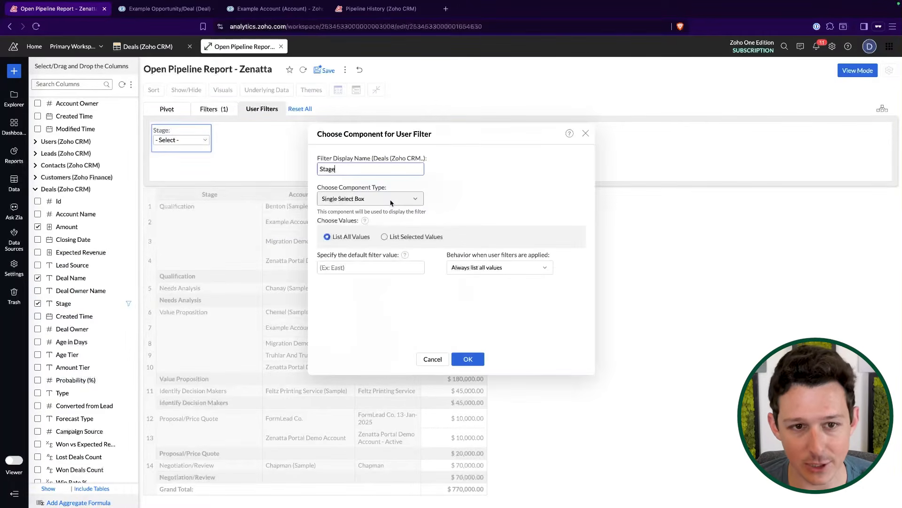
pyautogui.click(373, 197)
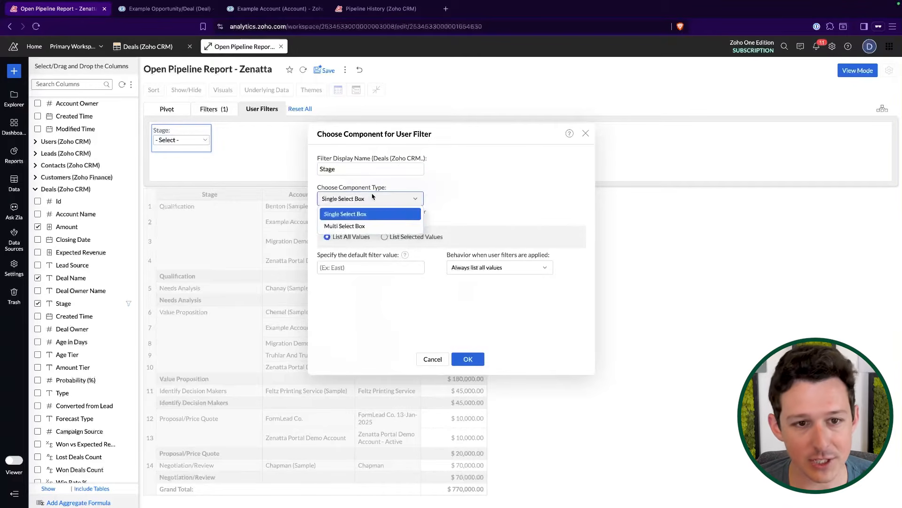
# Set the Stage user filter to a Multi Select Box listing all values, regenerate the pivot and save the report
pyautogui.click(360, 226)
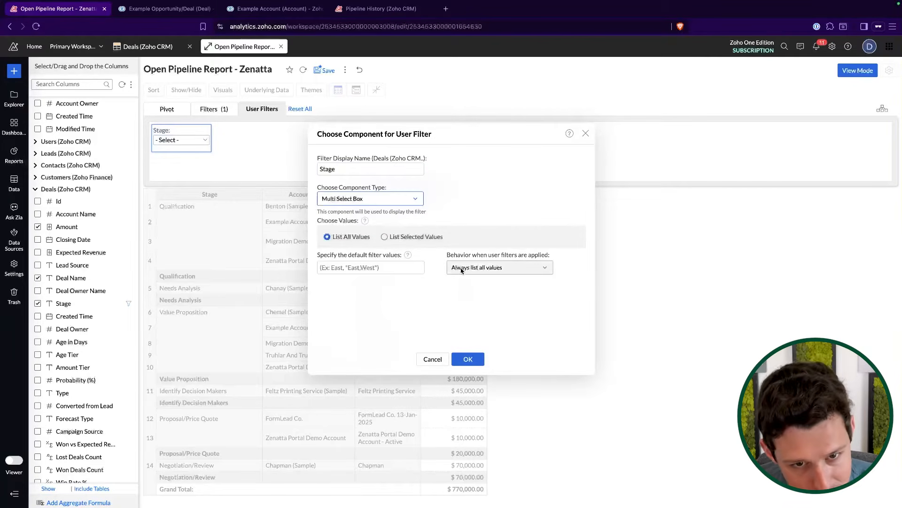
pyautogui.click(388, 238)
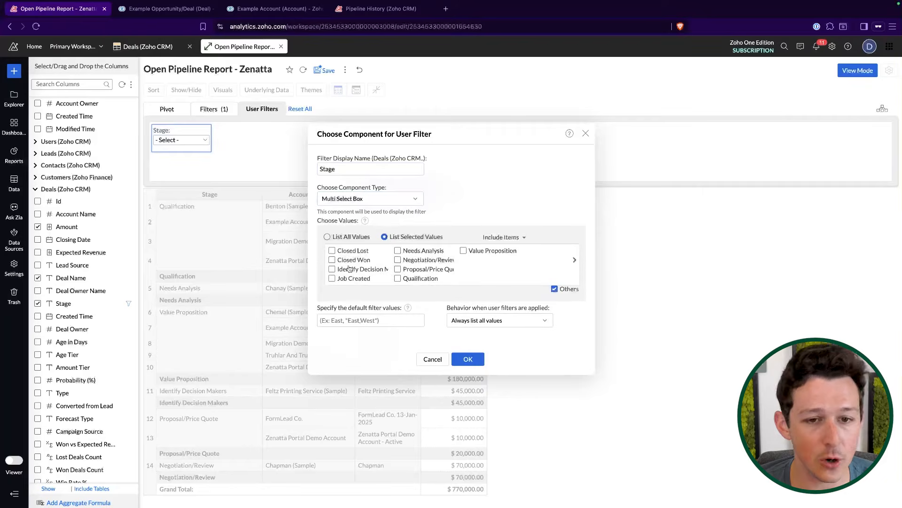
pyautogui.click(353, 237)
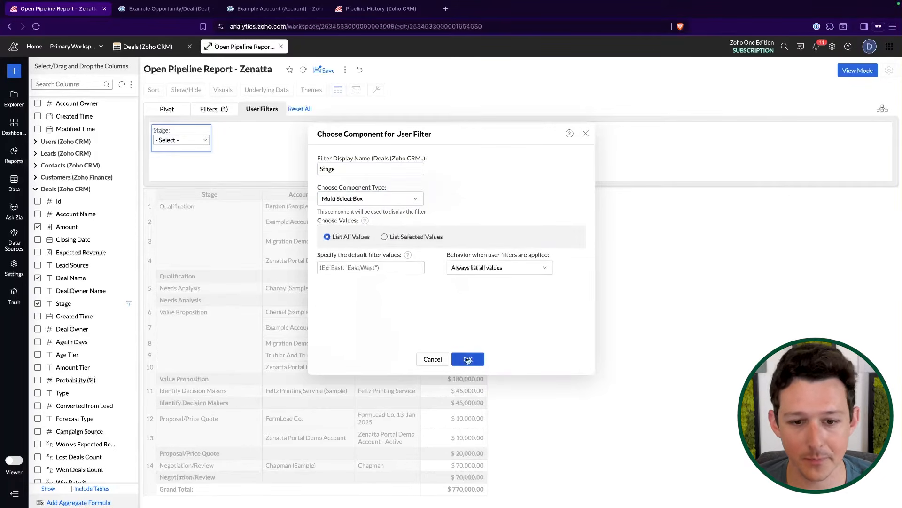
pyautogui.click(370, 267)
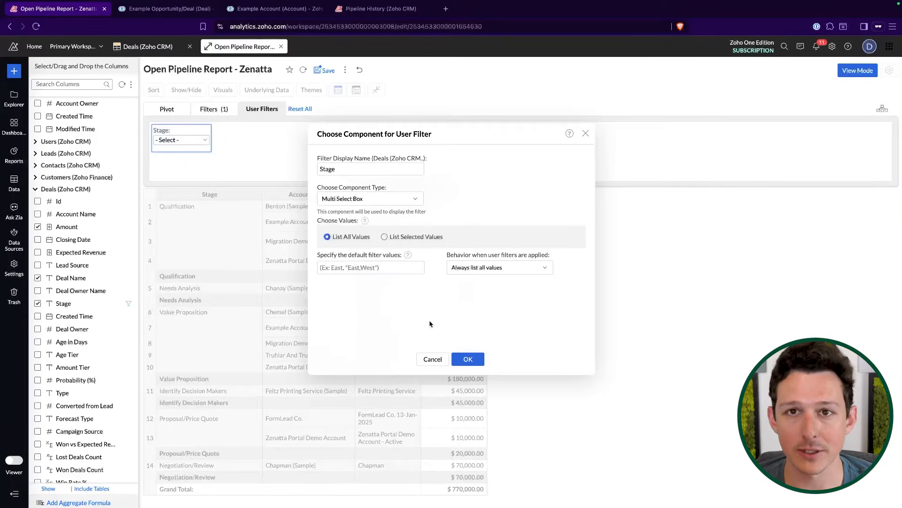
pyautogui.click(468, 358)
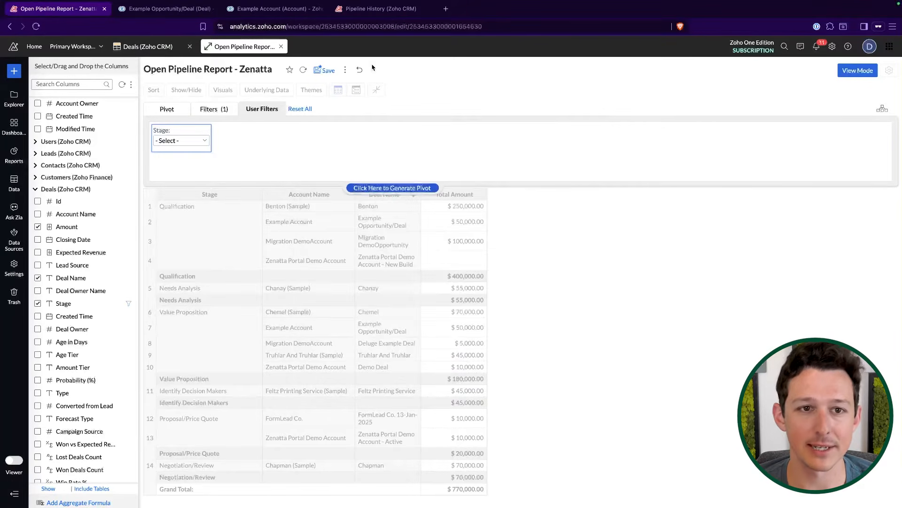
pyautogui.click(385, 188)
pyautogui.click(324, 70)
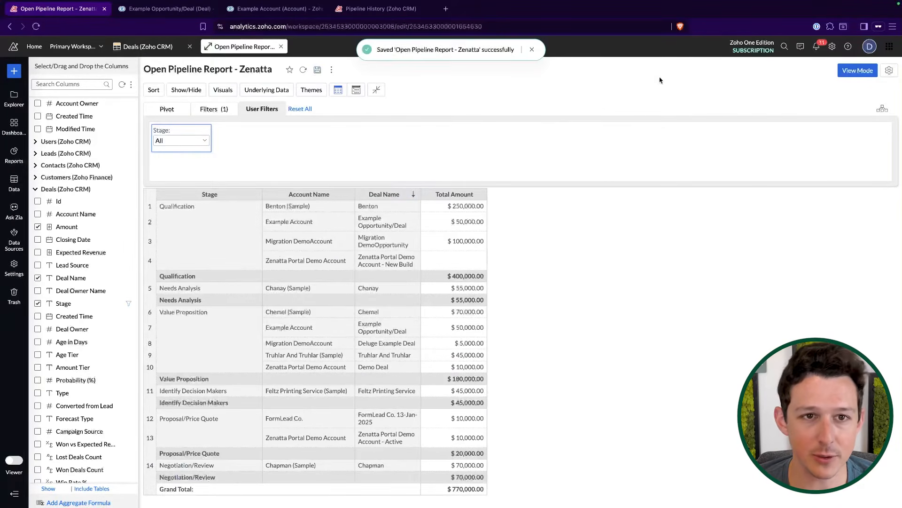
# Test the Stage filter in the report's view mode by excluding Qualification, and reset the filter
pyautogui.click(858, 71)
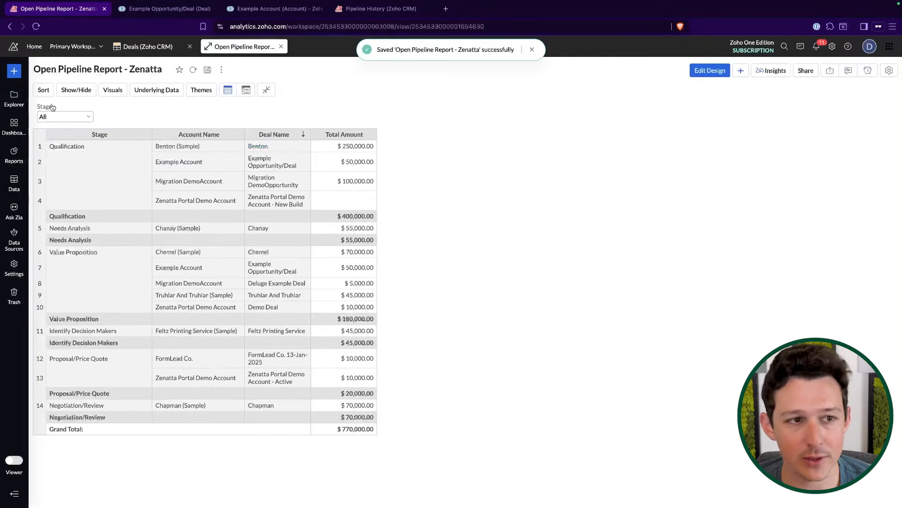
pyautogui.click(86, 117)
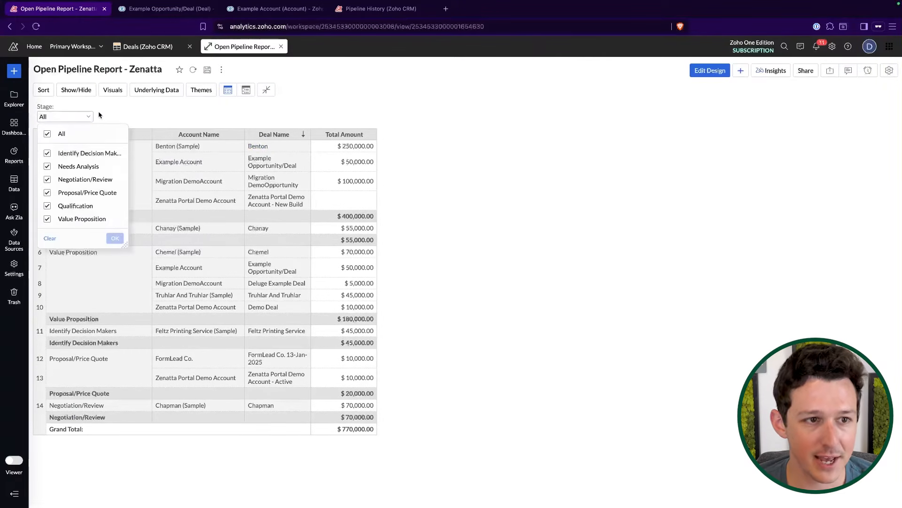
pyautogui.click(50, 208)
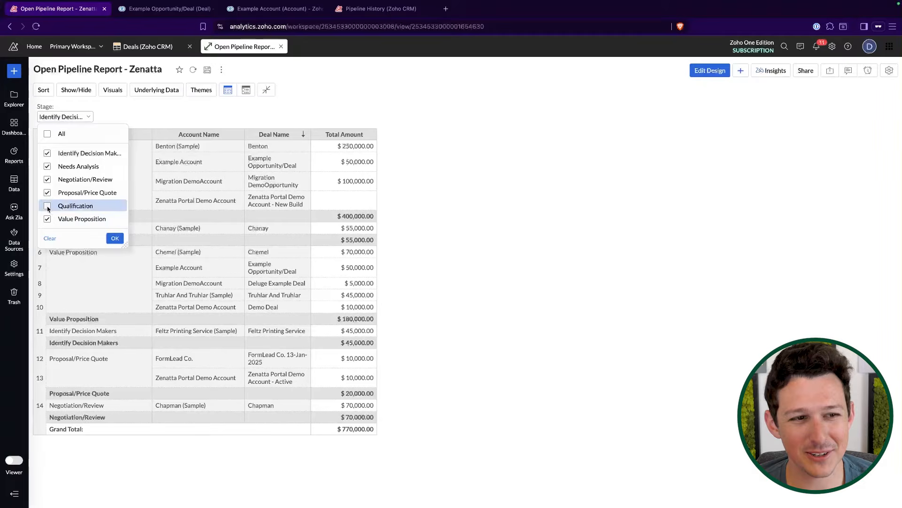
pyautogui.click(115, 238)
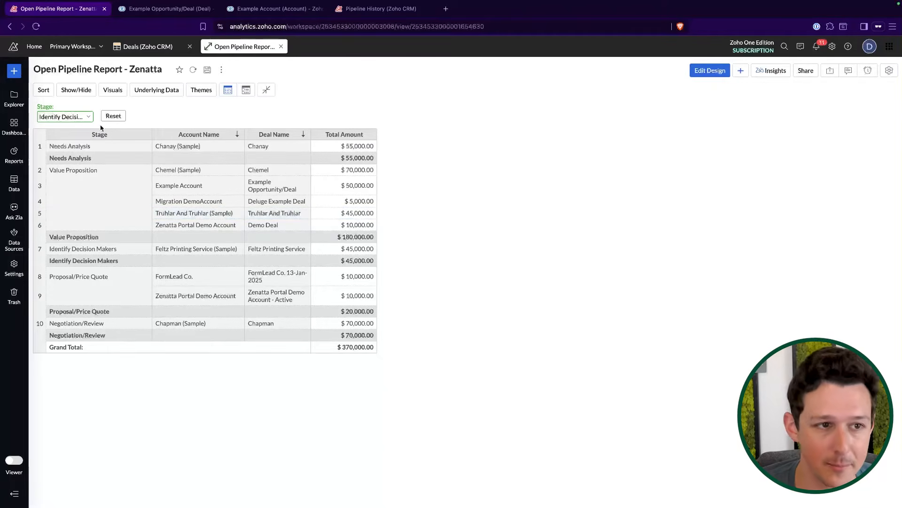
pyautogui.click(112, 117)
# Return the report to design editing and review the Deals columns available for the pivot
pyautogui.click(709, 73)
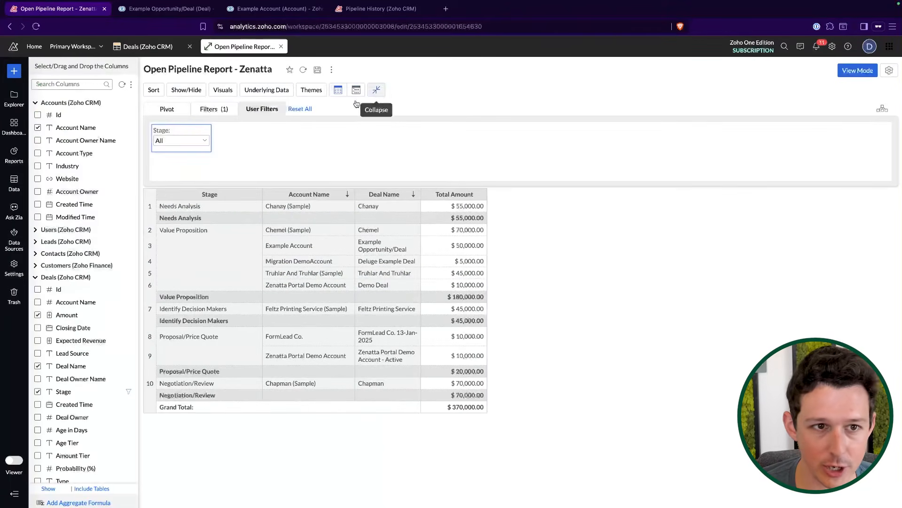
pyautogui.click(179, 112)
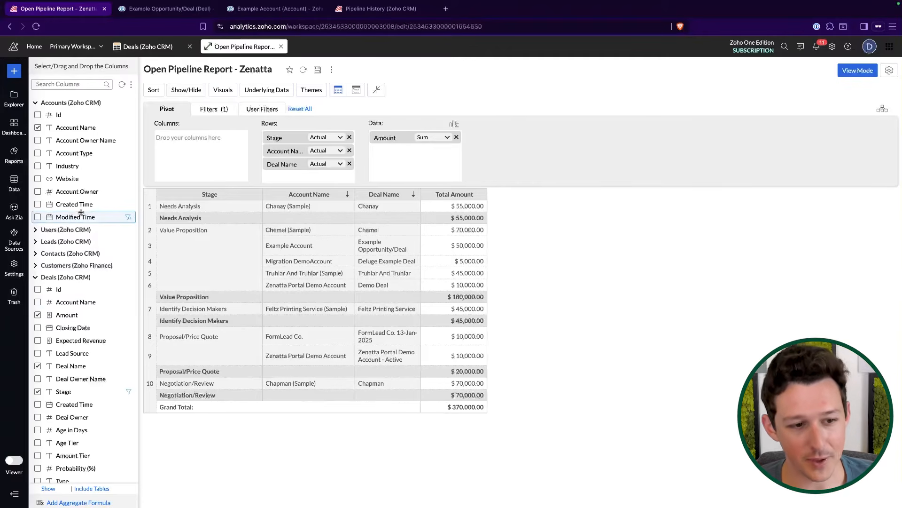
pyautogui.scroll(-2, 77, 297)
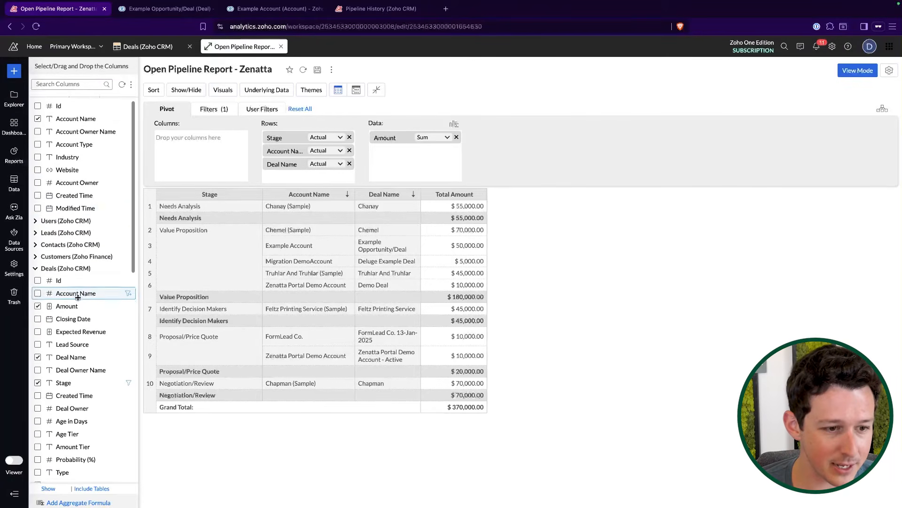
pyautogui.scroll(-6, 77, 297)
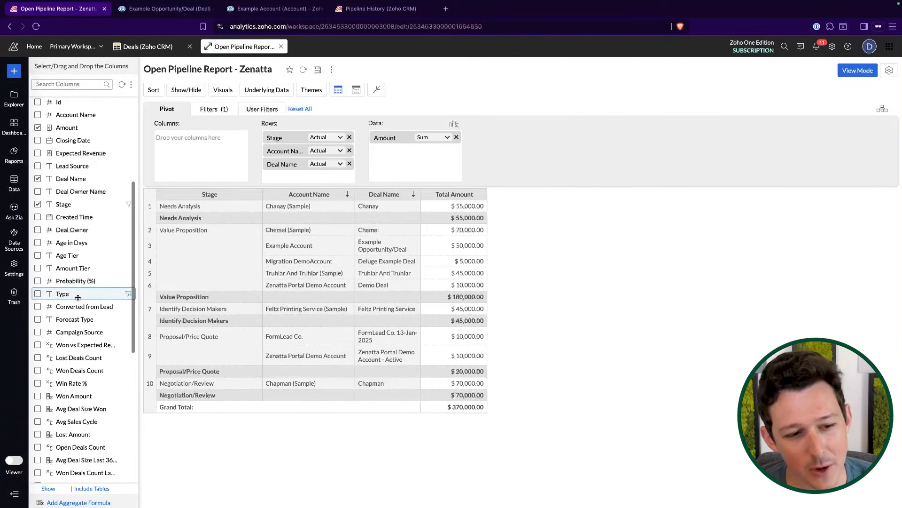
pyautogui.scroll(-2, 78, 297)
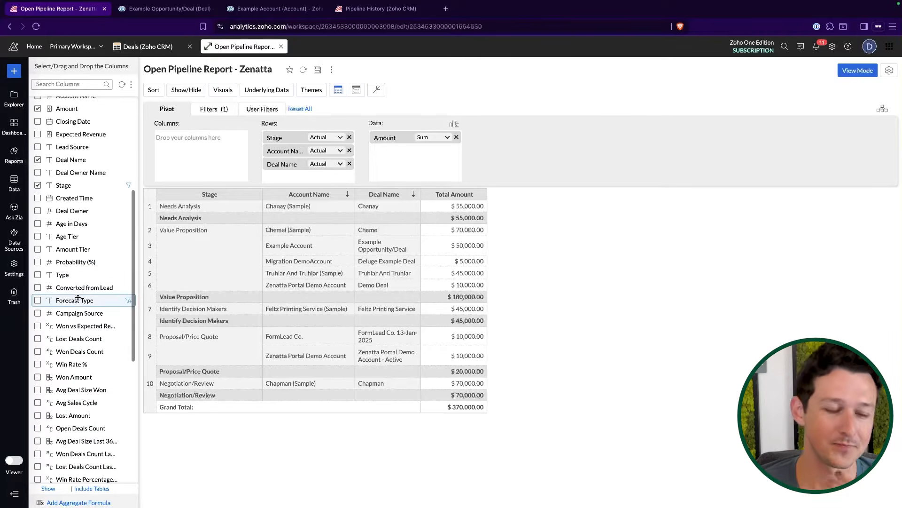
pyautogui.scroll(-1, 78, 297)
pyautogui.scroll(6, 77, 296)
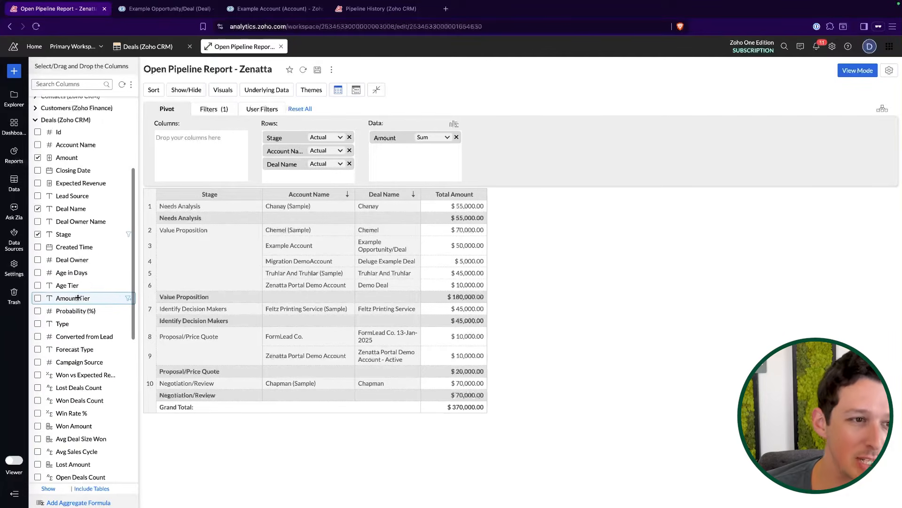
# Switch to the Example Opportunity/Deal record in Zoho CRM, examine its deal information fields, and return to the report
pyautogui.click(182, 14)
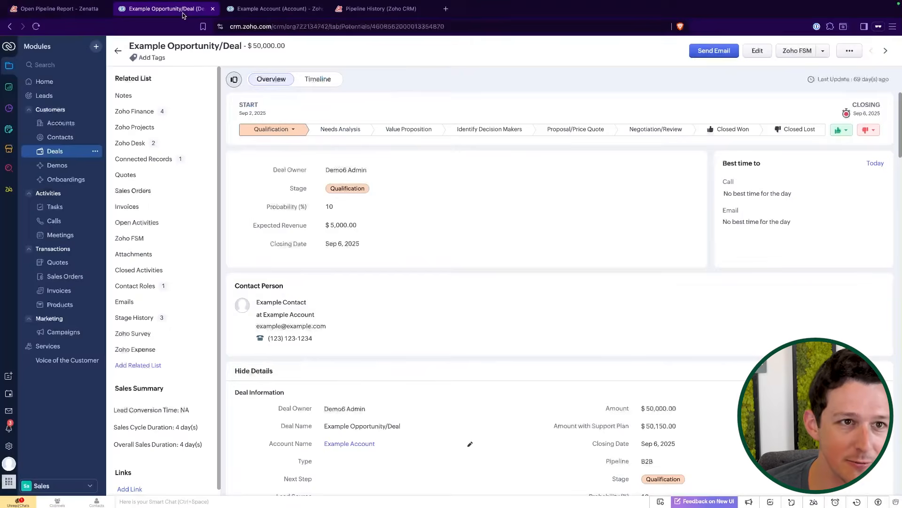
pyautogui.scroll(-6, 479, 298)
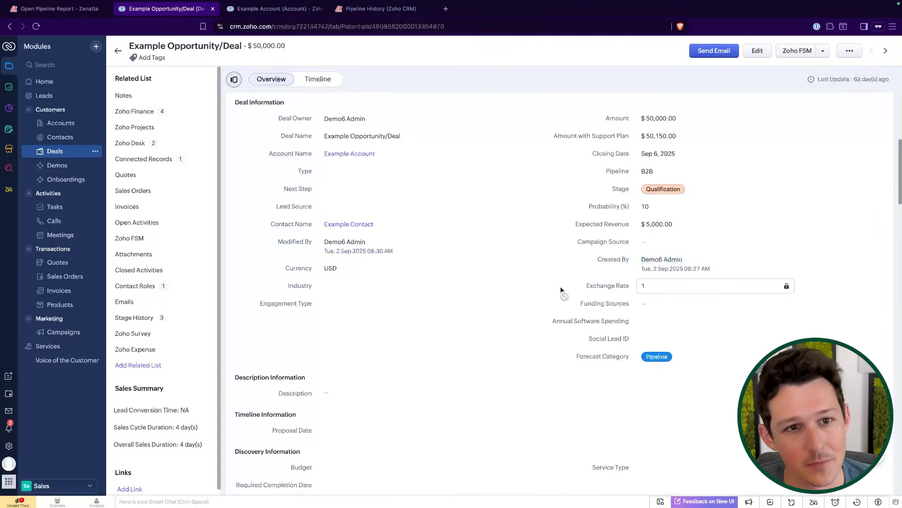
pyautogui.scroll(2, 385, 220)
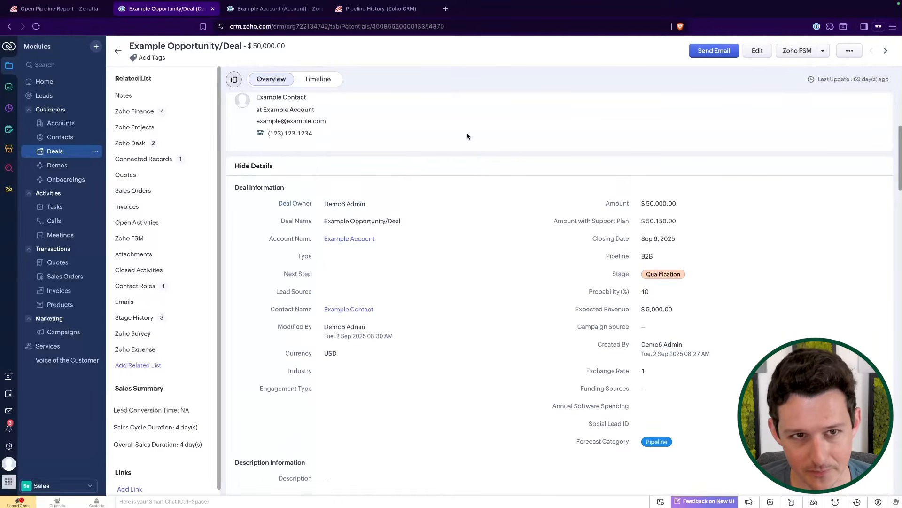
pyautogui.click(66, 9)
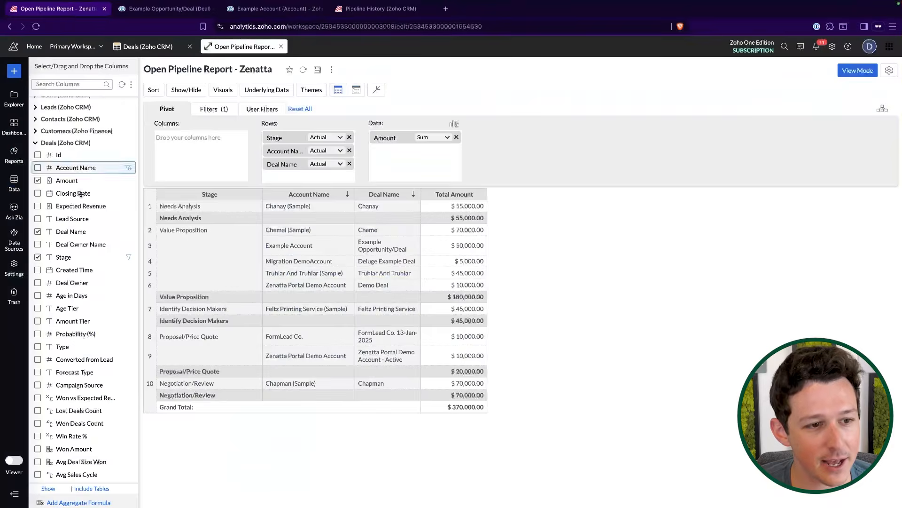
# Add the Deals column Deal Owner Name as the first row field, ahead of Stage, and regenerate the pivot
pyautogui.scroll(1, 85, 214)
pyautogui.scroll(-2, 82, 221)
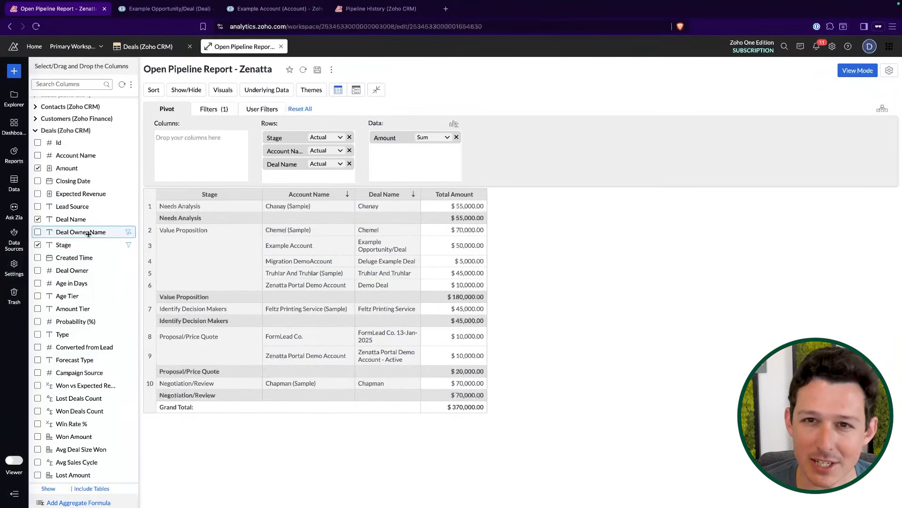
pyautogui.moveTo(76, 233); pyautogui.dragTo(324, 136)
pyautogui.click(385, 190)
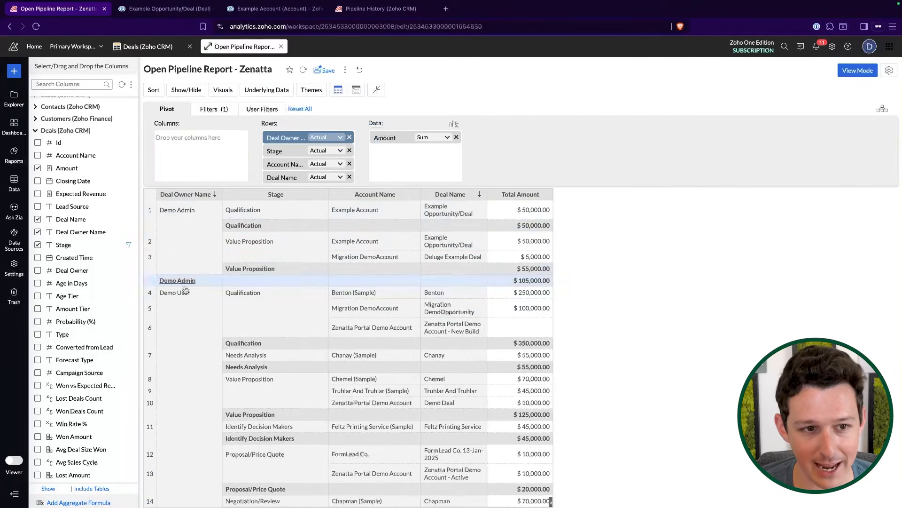
# Remove Deal Owner Name from the pivot rows, regenerate the pivot and save the report
pyautogui.click(349, 137)
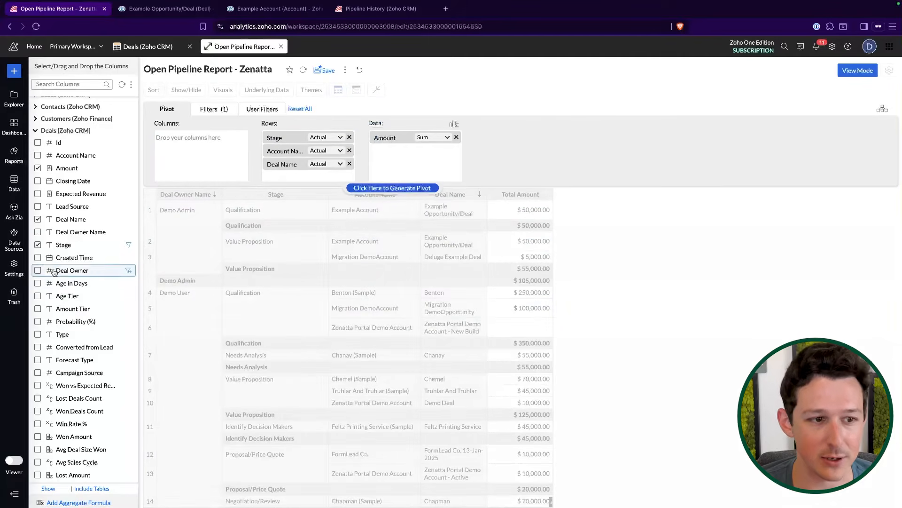
pyautogui.click(408, 188)
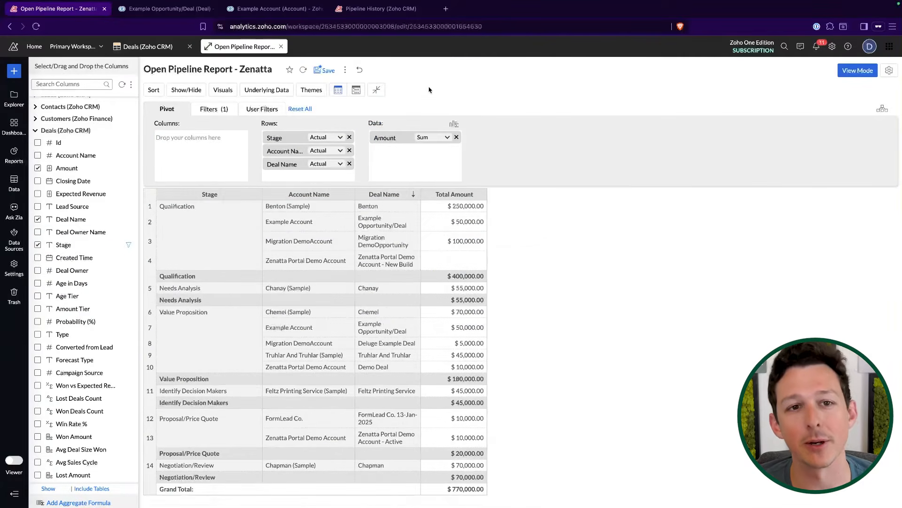
pyautogui.click(325, 70)
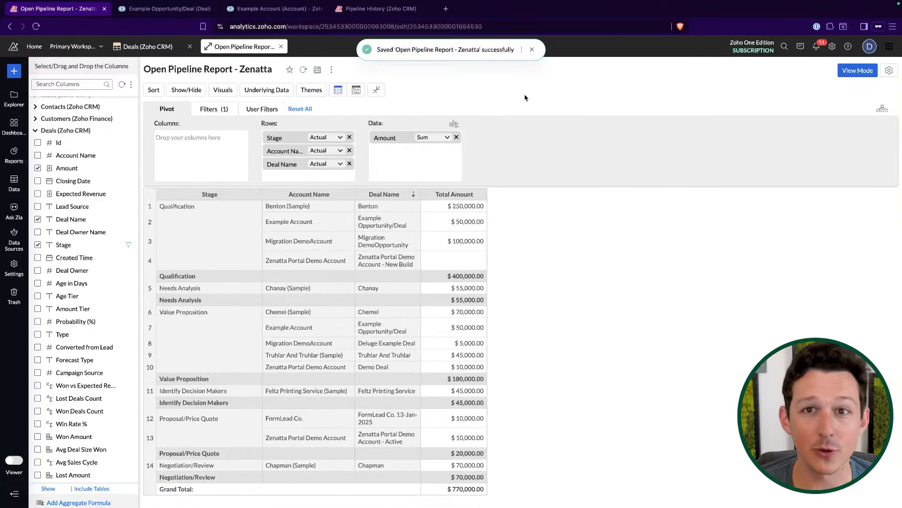
# Add Full Name from the Users table to the pivot rows between Stage and Account Name, and regenerate the pivot
pyautogui.scroll(-1, 61, 334)
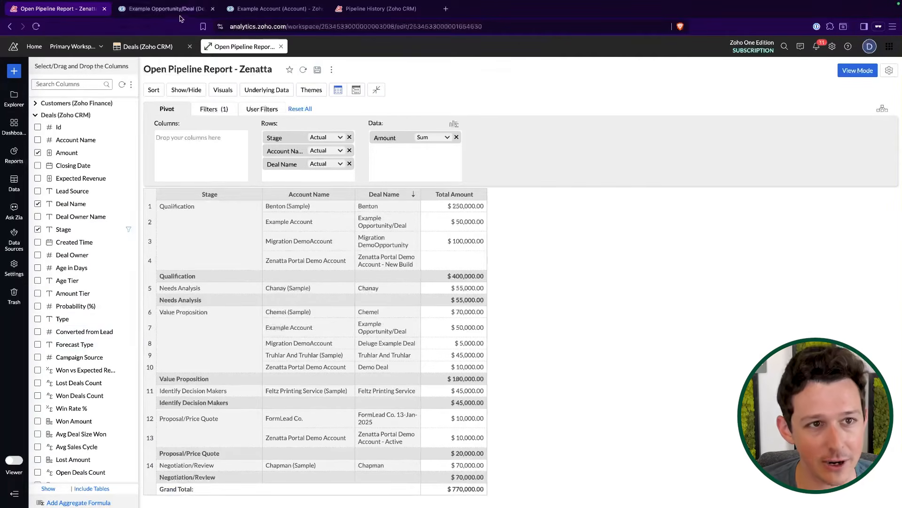
pyautogui.click(164, 8)
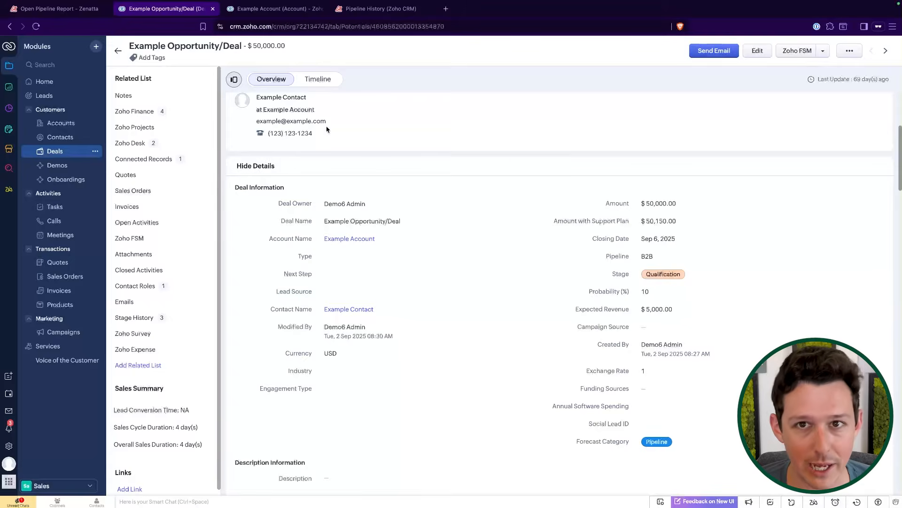
pyautogui.click(94, 9)
pyautogui.scroll(5, 64, 162)
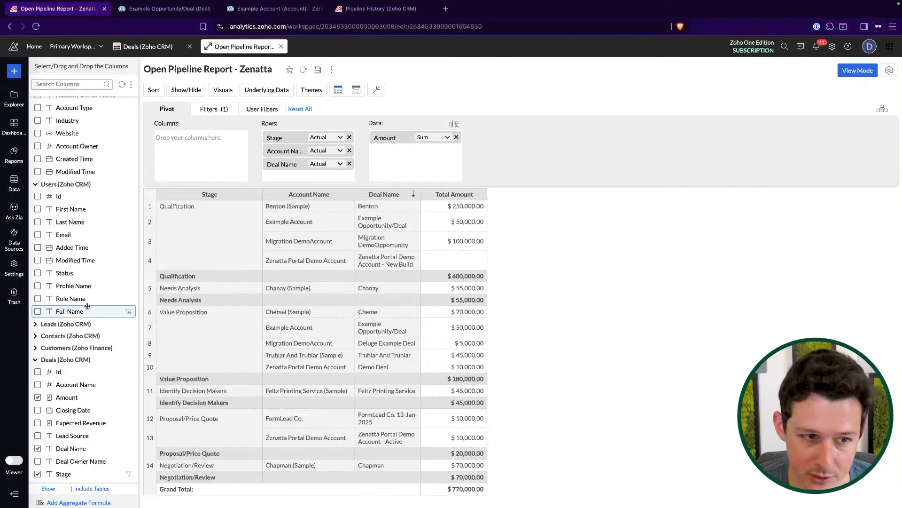
pyautogui.moveTo(80, 311); pyautogui.dragTo(338, 158)
pyautogui.click(367, 186)
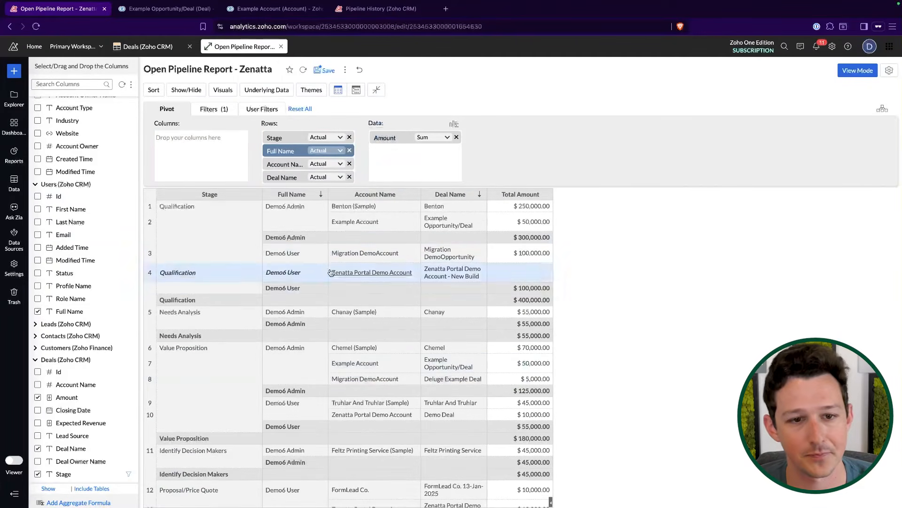
# Hide the Full Name subtotal rows in the pivot and save the report
pyautogui.rightClick(305, 238)
pyautogui.moveTo(373, 379)
pyautogui.click(428, 379)
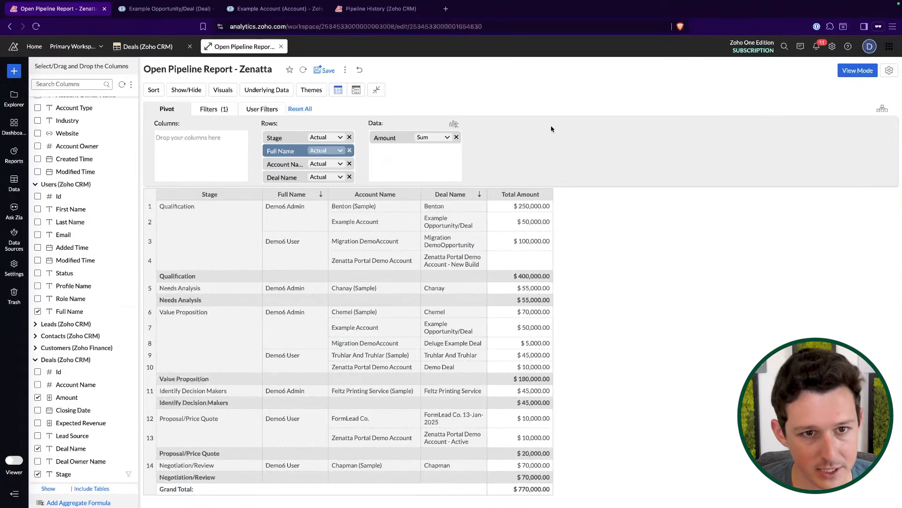
pyautogui.hotkey('ctrl', 's')
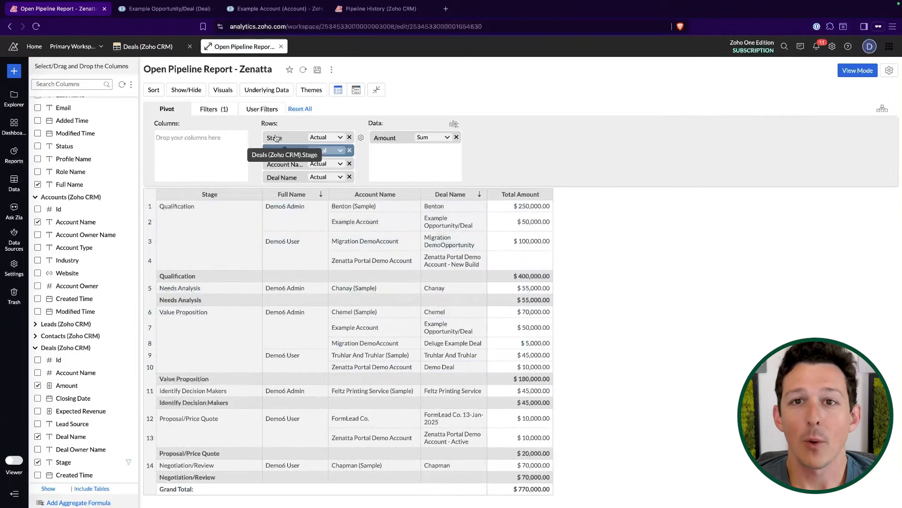
# Examine the Created By and Modified By fields on the deal record in Zoho CRM, close the Example Account page and return to the report
pyautogui.click(176, 14)
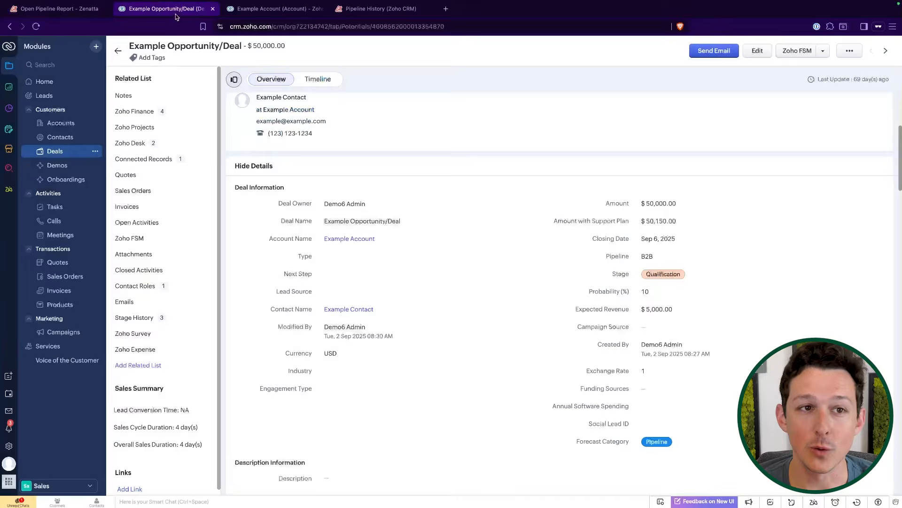
pyautogui.click(61, 8)
pyautogui.click(165, 8)
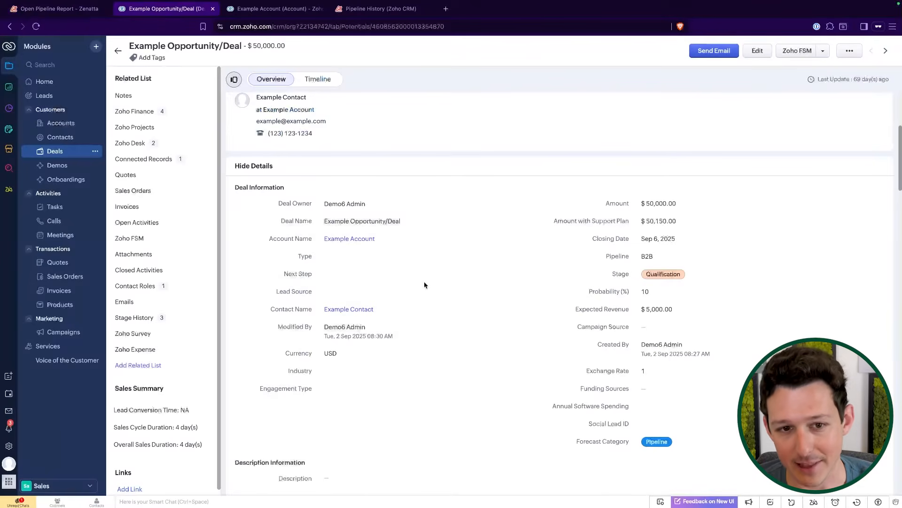
pyautogui.moveTo(597, 345); pyautogui.dragTo(686, 347)
pyautogui.moveTo(324, 327); pyautogui.dragTo(381, 325)
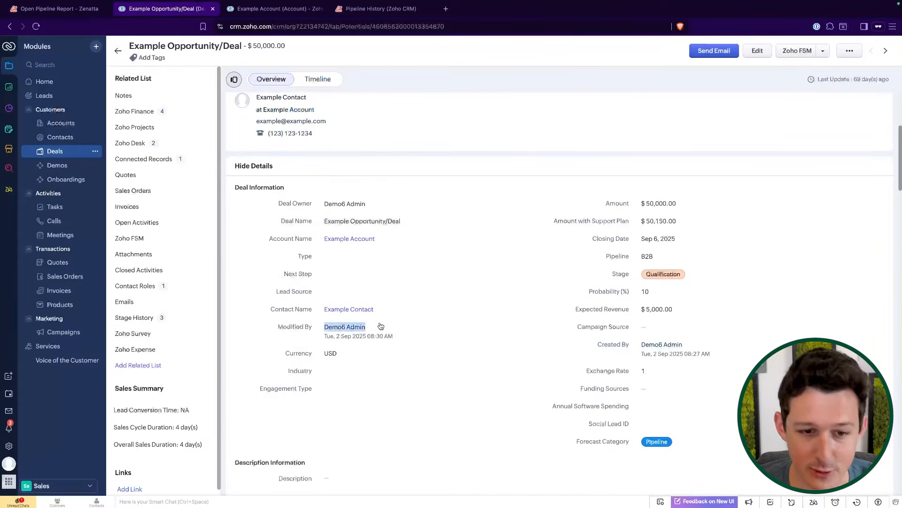
pyautogui.click(322, 9)
pyautogui.click(79, 9)
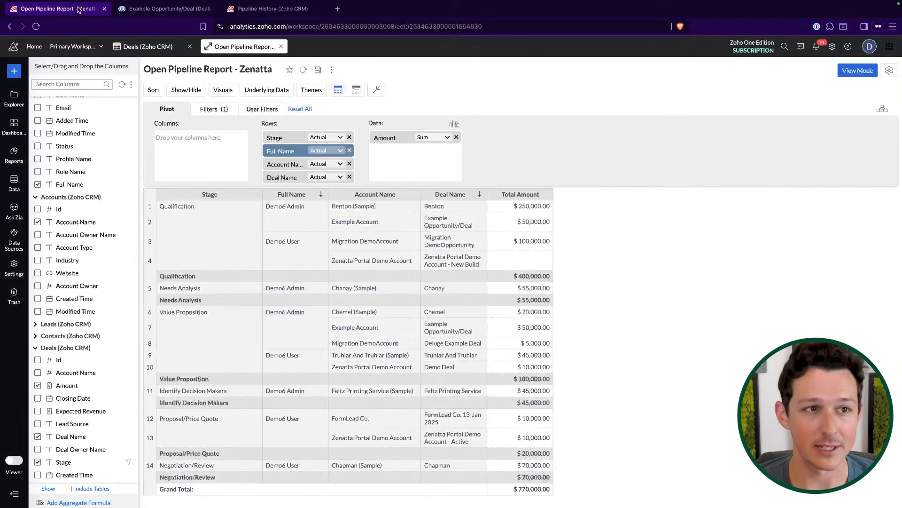
# Close the Pipeline History page and examine the report's join paths and lookup columns from Deals to Accounts and from Deals to Users
pyautogui.click(321, 9)
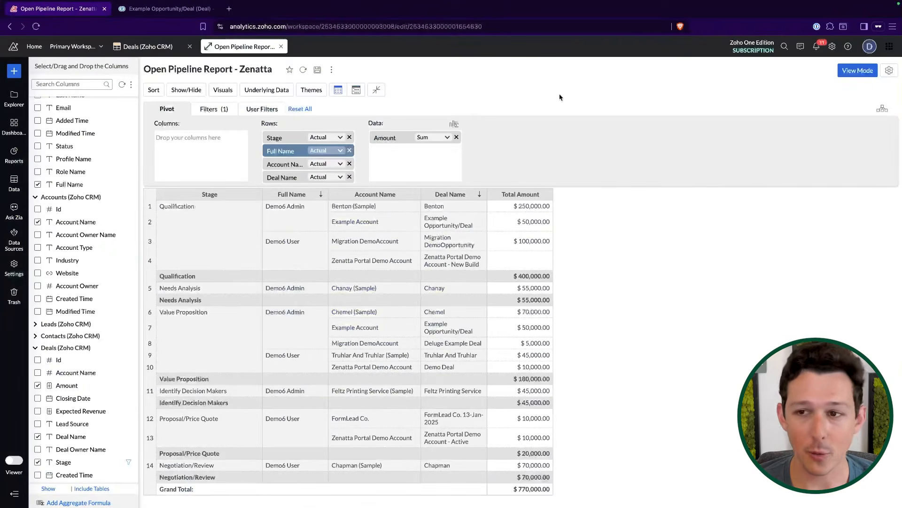
pyautogui.click(882, 109)
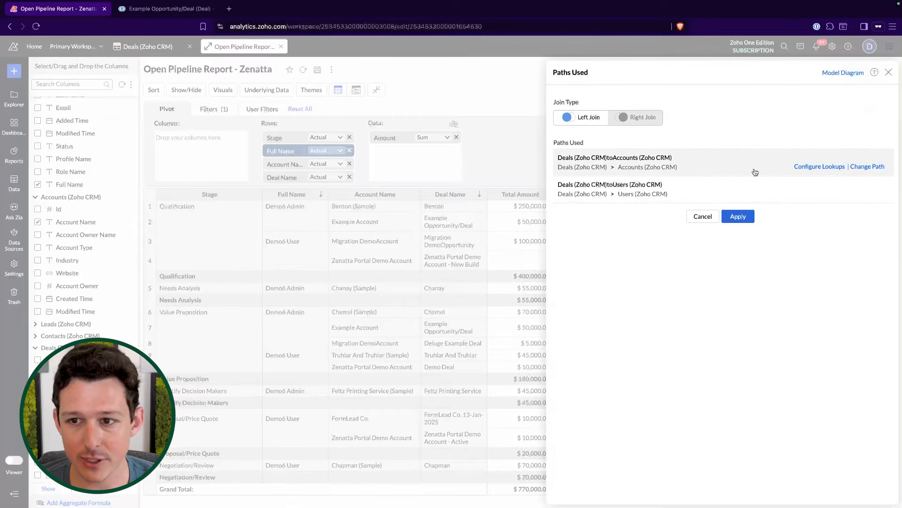
pyautogui.click(806, 167)
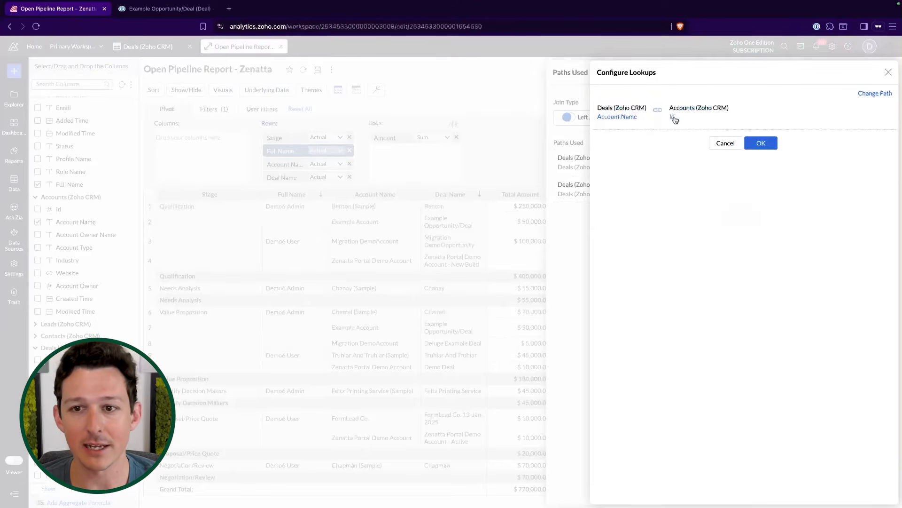
pyautogui.click(726, 144)
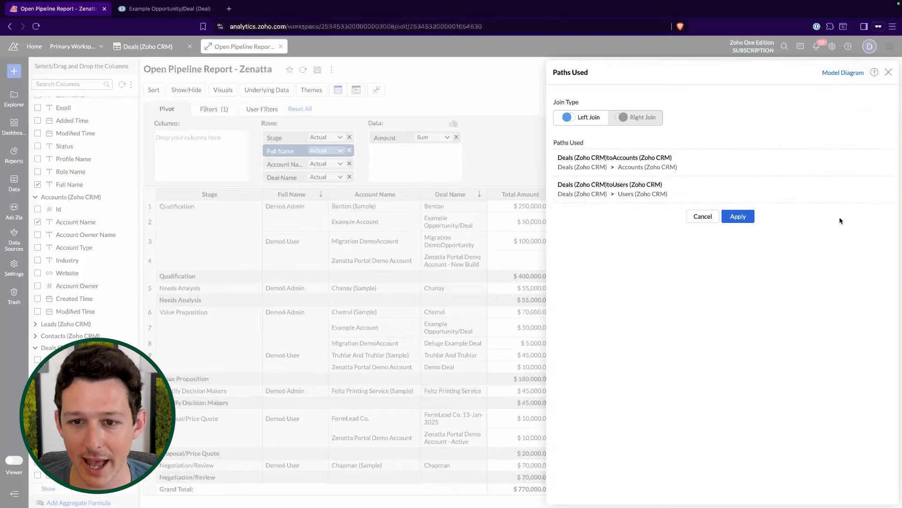
pyautogui.click(823, 199)
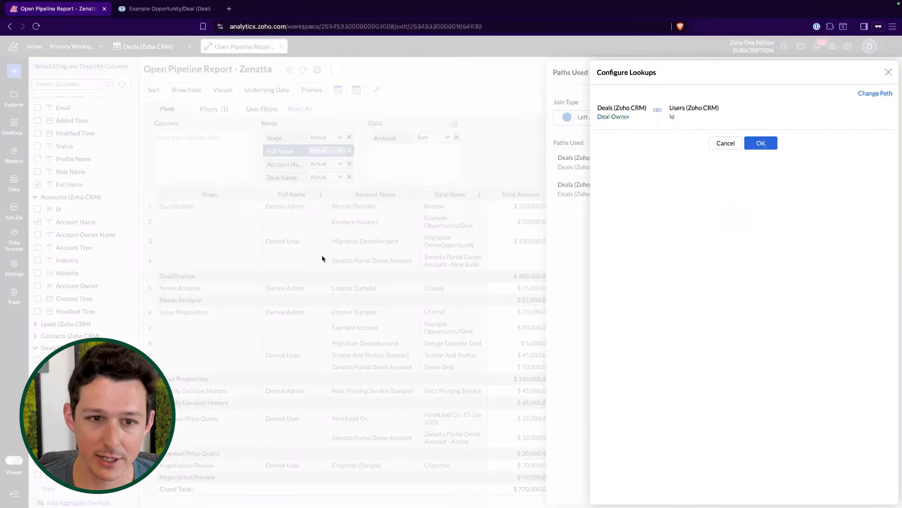
pyautogui.click(730, 146)
pyautogui.click(889, 74)
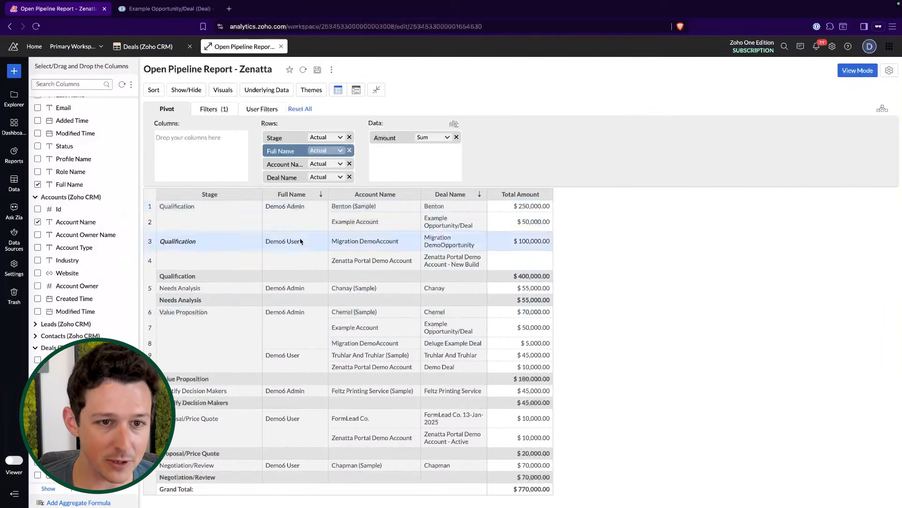
# Examine the alternative join paths available between the Deals and Users tables for the report
pyautogui.click(883, 109)
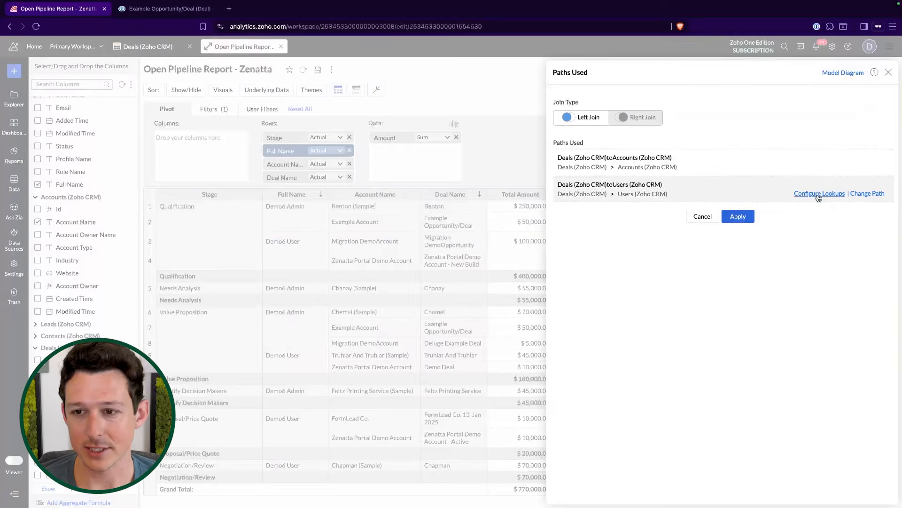
pyautogui.click(819, 194)
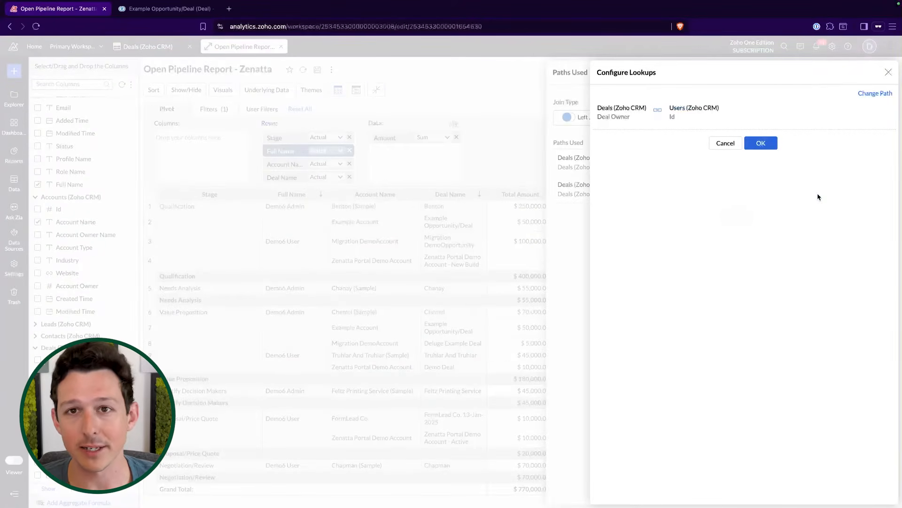
pyautogui.click(867, 93)
pyautogui.scroll(-3, 699, 136)
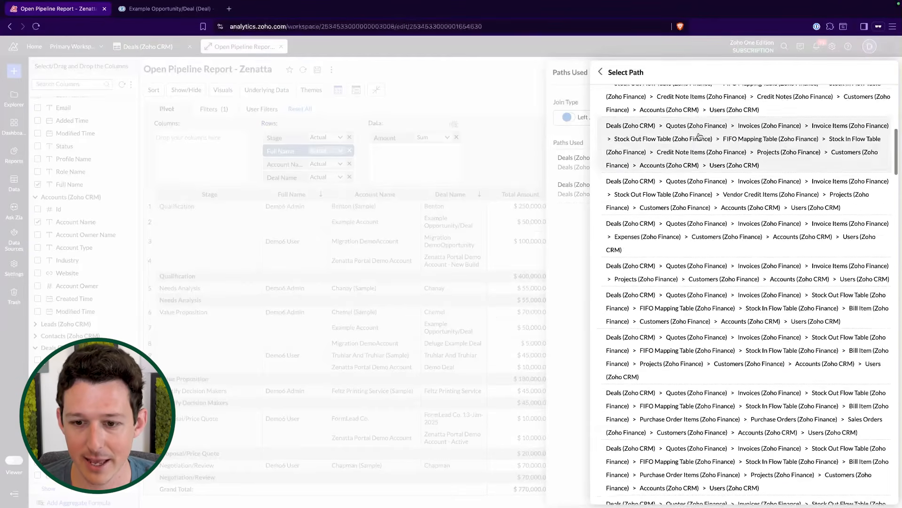
pyautogui.scroll(-15, 699, 136)
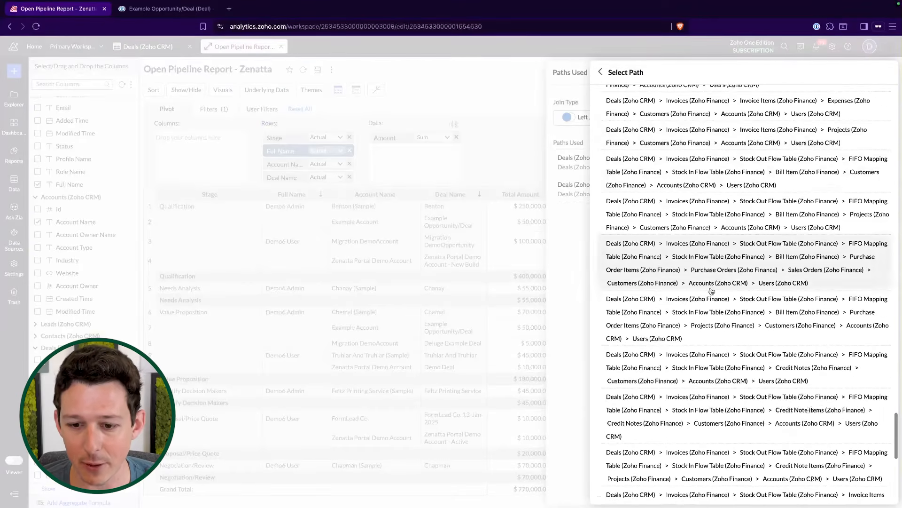
pyautogui.scroll(-10, 712, 290)
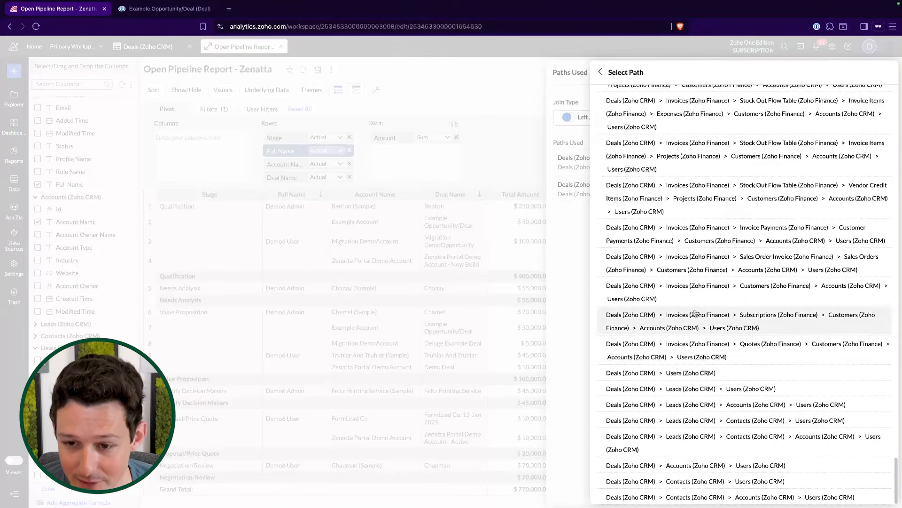
pyautogui.scroll(4, 695, 314)
pyautogui.scroll(2, 695, 314)
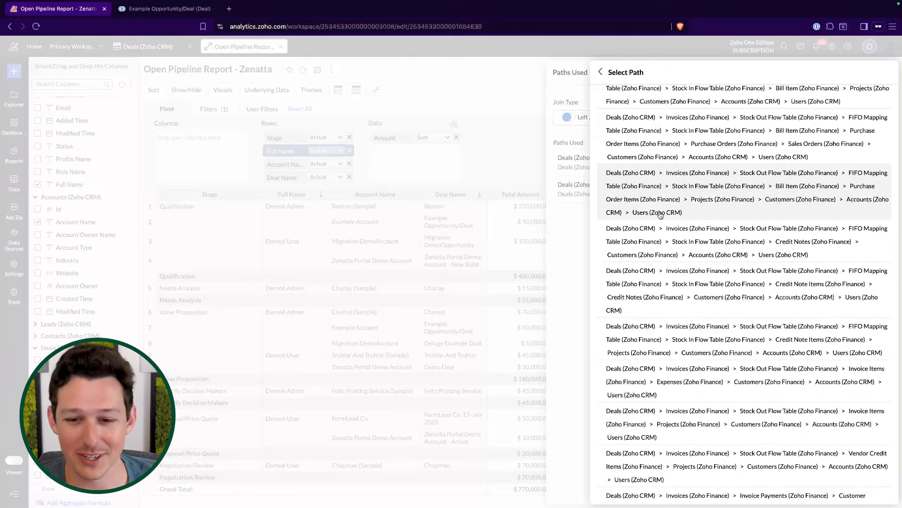
pyautogui.scroll(-6, 660, 215)
pyautogui.scroll(1, 709, 172)
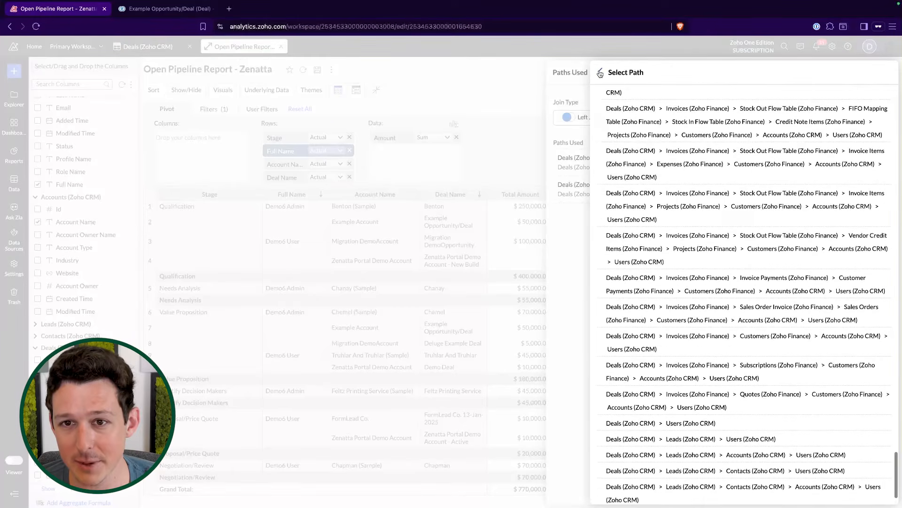
# Check which lookup columns can link Deals to Users, and leave the join path settings without applying changes
pyautogui.click(600, 73)
pyautogui.click(623, 119)
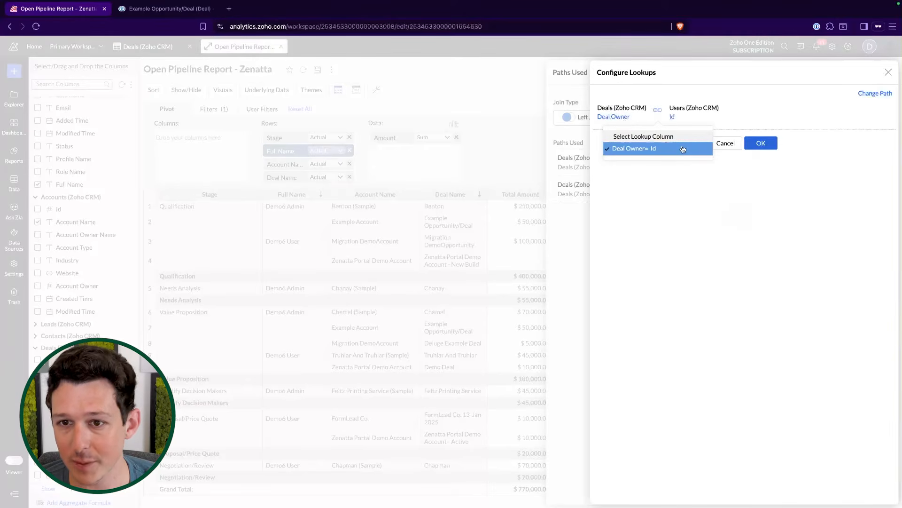
pyautogui.click(775, 89)
pyautogui.click(726, 144)
pyautogui.click(705, 218)
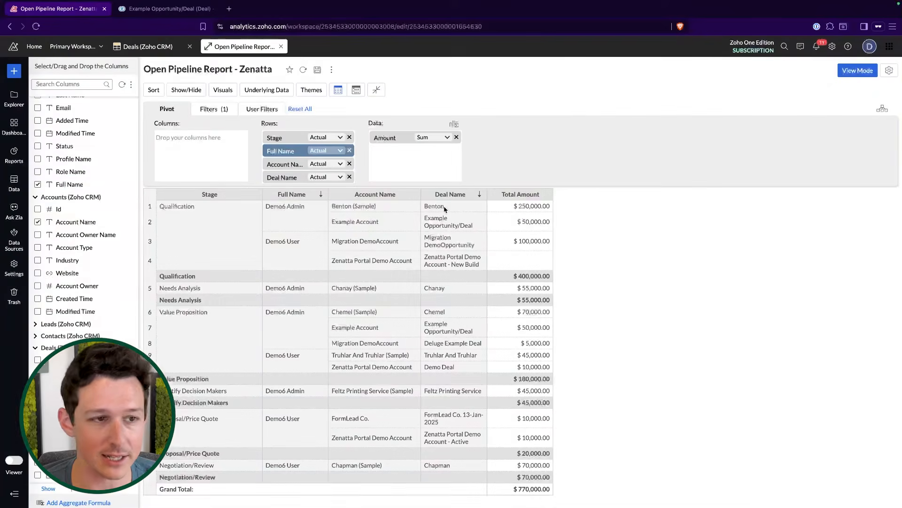
# Open the Deals (Zoho CRM) table and look through its columns for other user lookup fields
pyautogui.click(148, 46)
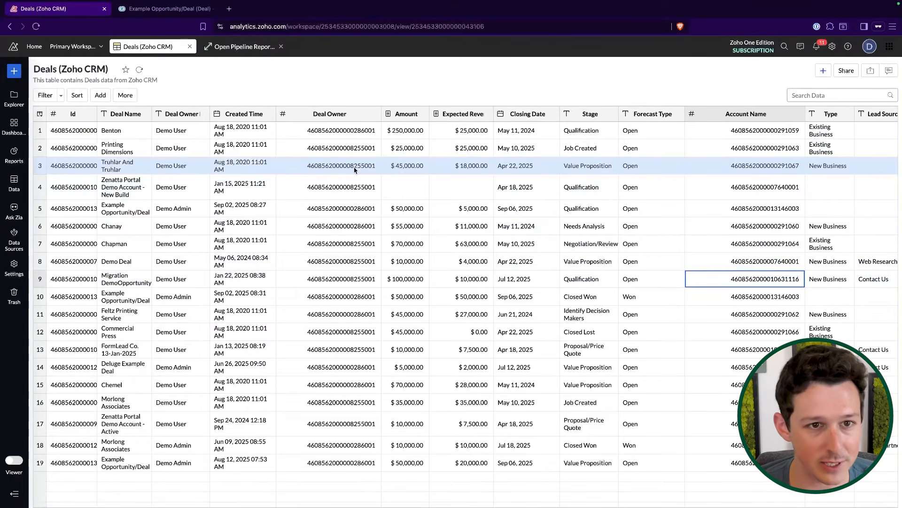
pyautogui.click(350, 115)
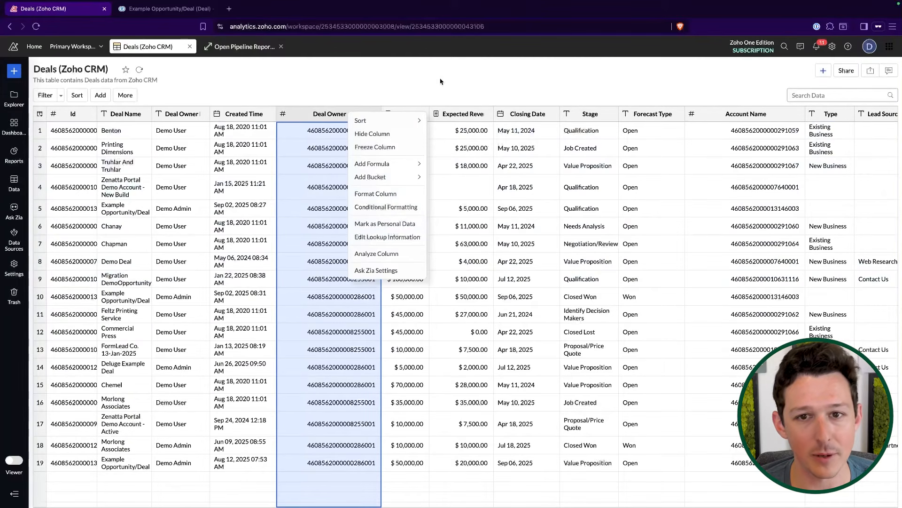
pyautogui.hscroll(15, 523, 181)
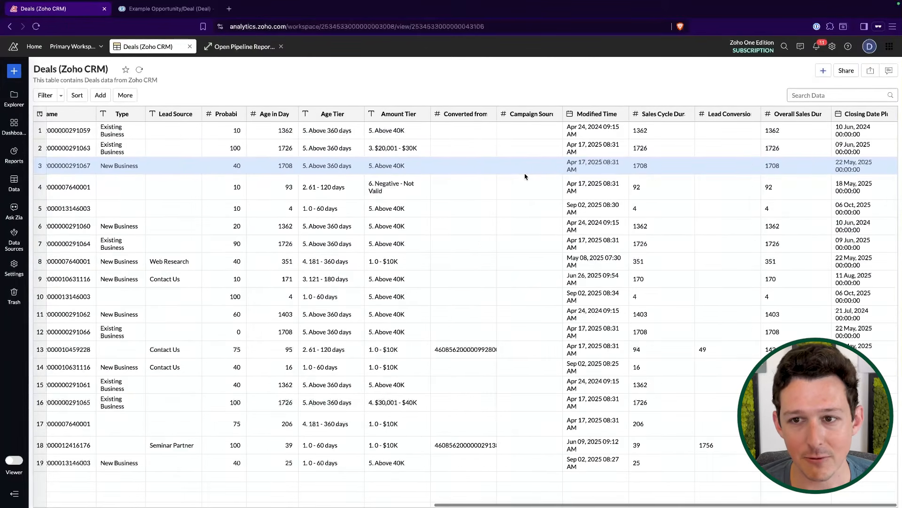
pyautogui.hscroll(-1, 526, 177)
pyautogui.hscroll(1, 526, 177)
pyautogui.hscroll(-15, 526, 176)
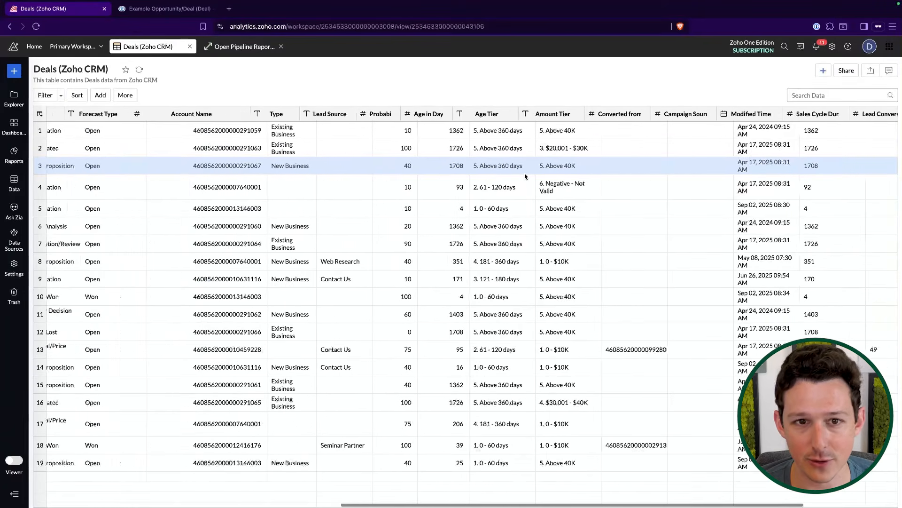
# Search the Deals table's column visibility list for "cre", look through the full list and close it without changes
pyautogui.click(40, 114)
pyautogui.click(105, 110)
pyautogui.write('xcr')
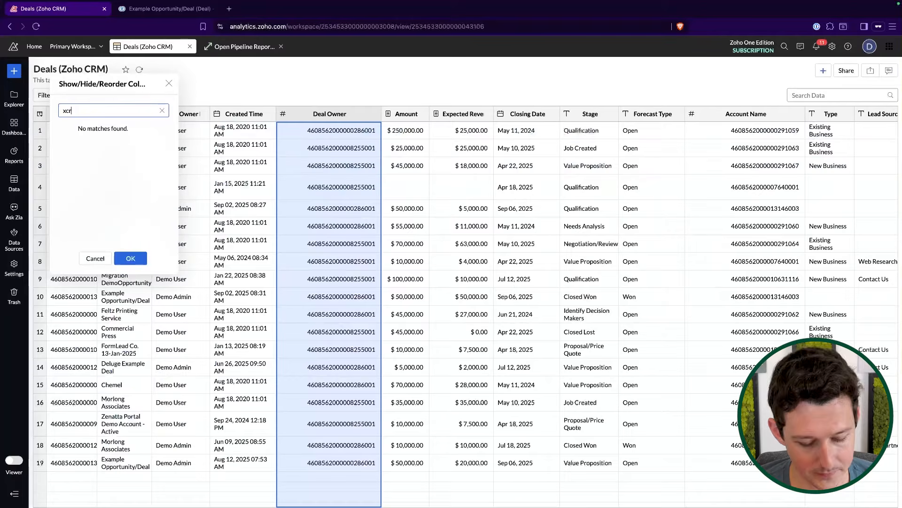
pyautogui.press('BackSpace')
pyautogui.press('BackSpace')
pyautogui.write('cre')
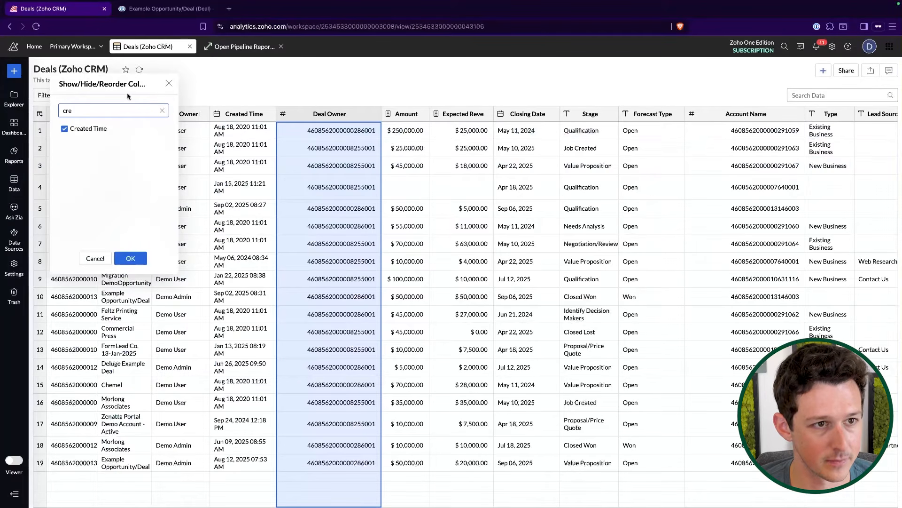
pyautogui.press('BackSpace')
pyautogui.press('BackSpace')
pyautogui.press('BackSpace')
pyautogui.scroll(-5, 98, 226)
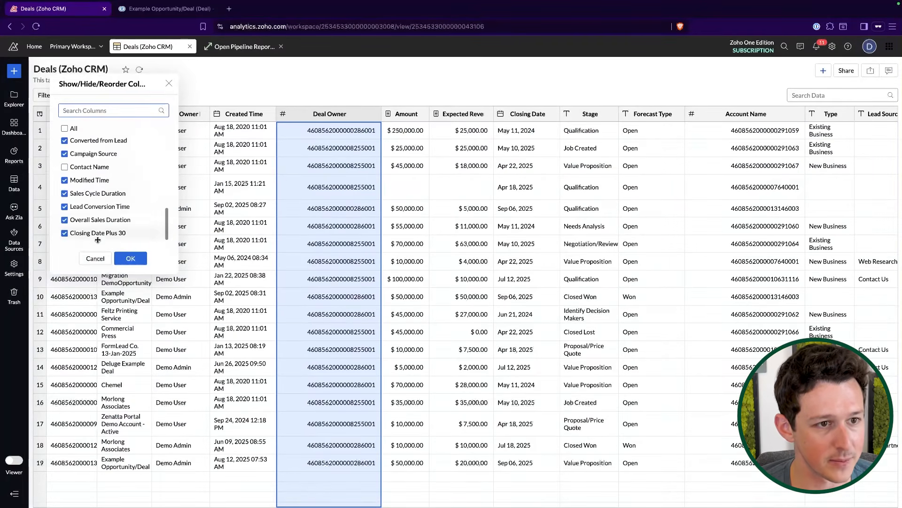
pyautogui.click(95, 258)
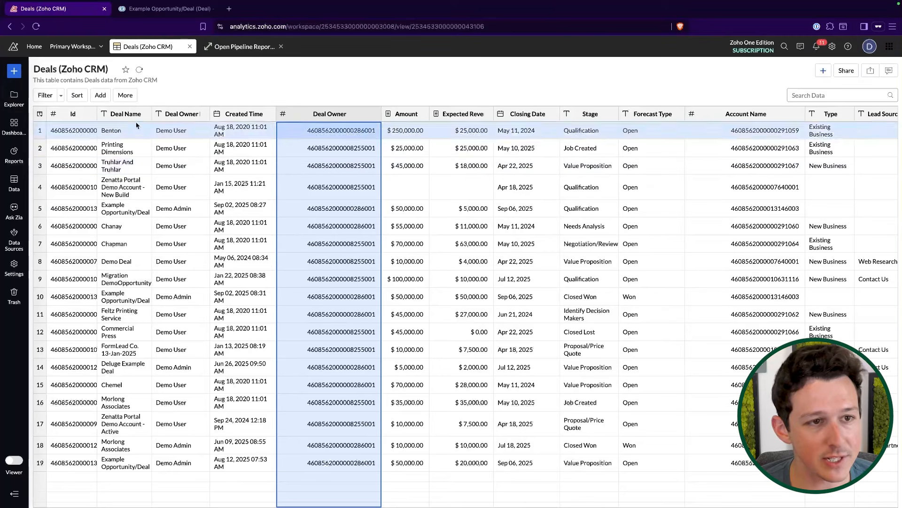
# Open the Deal Owner column's lookup settings, try adding a second lookup and discard it
pyautogui.click(336, 121)
pyautogui.click(371, 241)
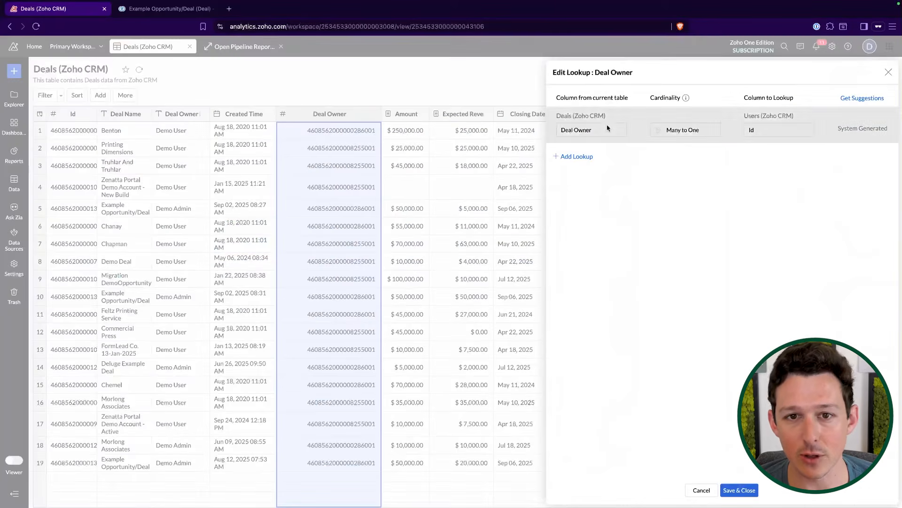
pyautogui.click(577, 157)
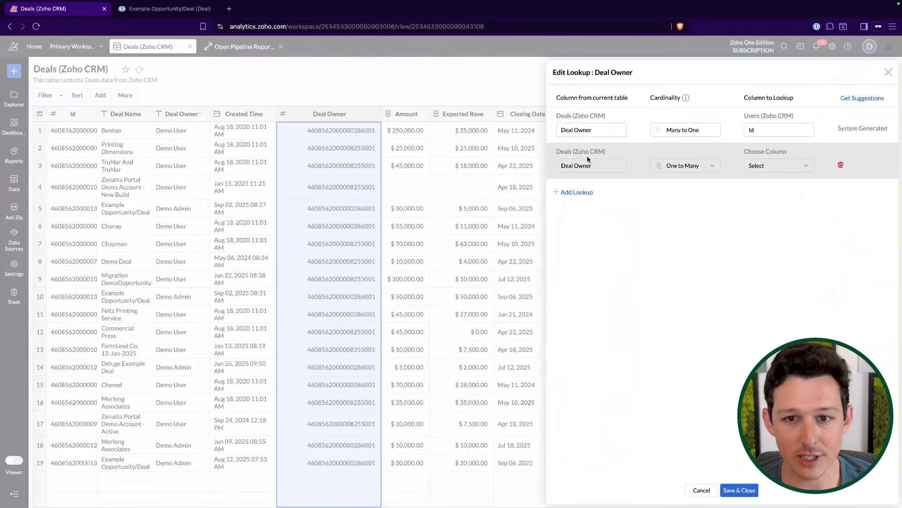
pyautogui.click(686, 165)
pyautogui.click(700, 380)
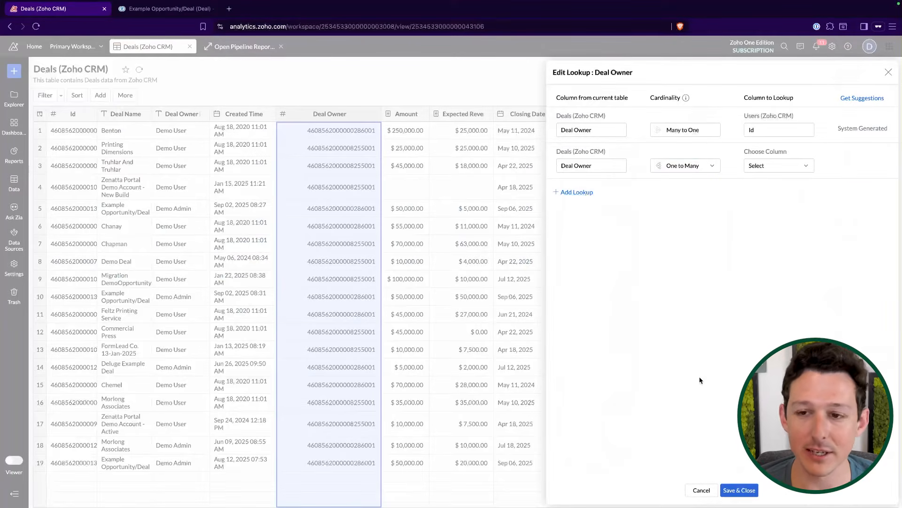
pyautogui.click(705, 491)
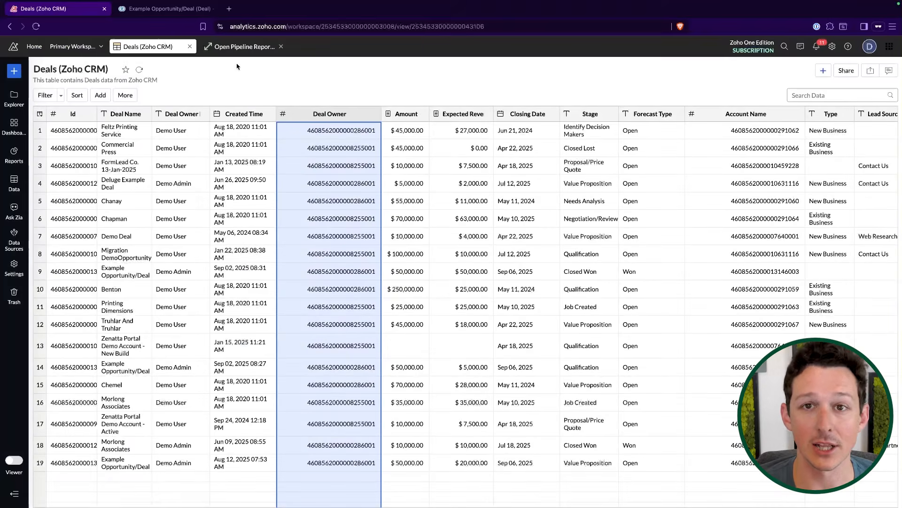
# Return to the open pipeline report and create a new chart view with Deals (Zoho CRM) as the base table
pyautogui.click(243, 46)
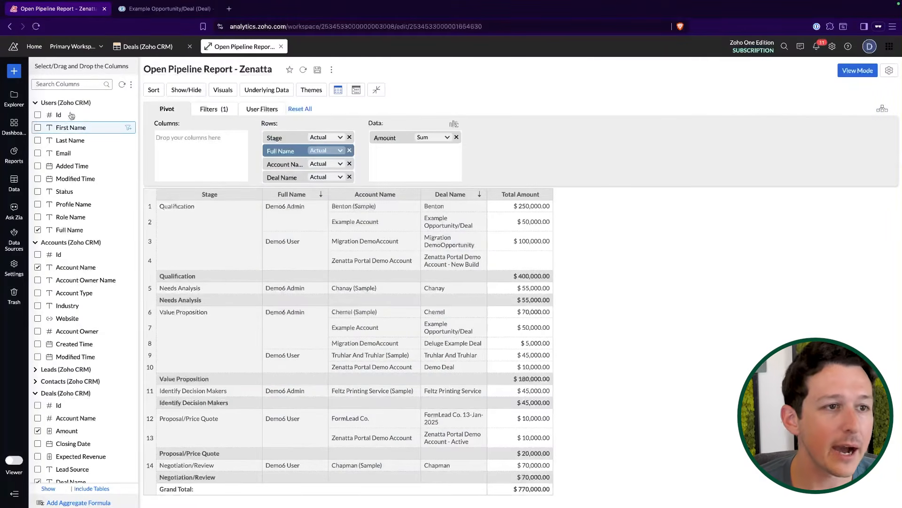
pyautogui.click(15, 71)
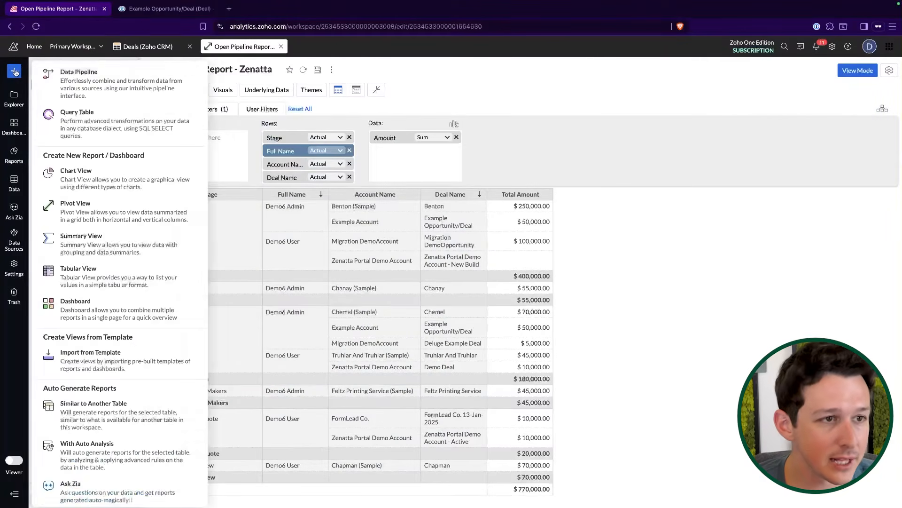
pyautogui.click(124, 182)
pyautogui.click(469, 282)
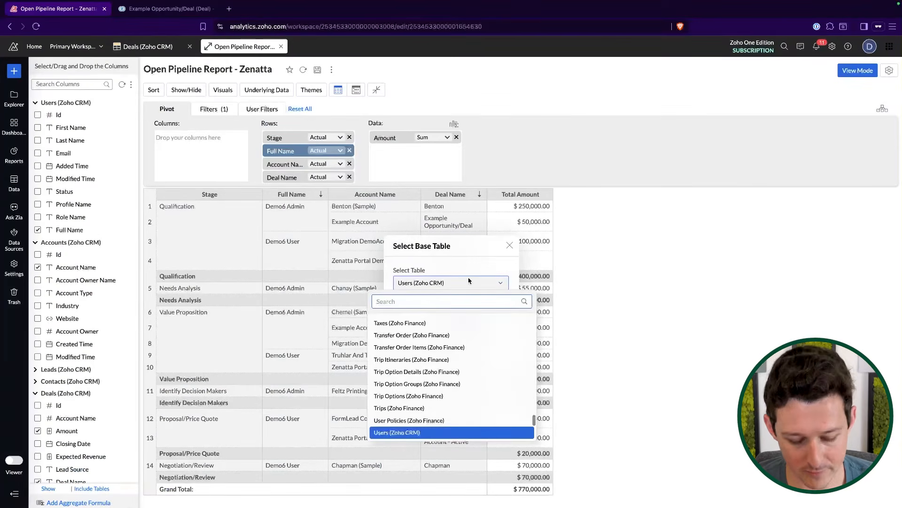
pyautogui.write('deal')
pyautogui.click(444, 327)
pyautogui.click(467, 304)
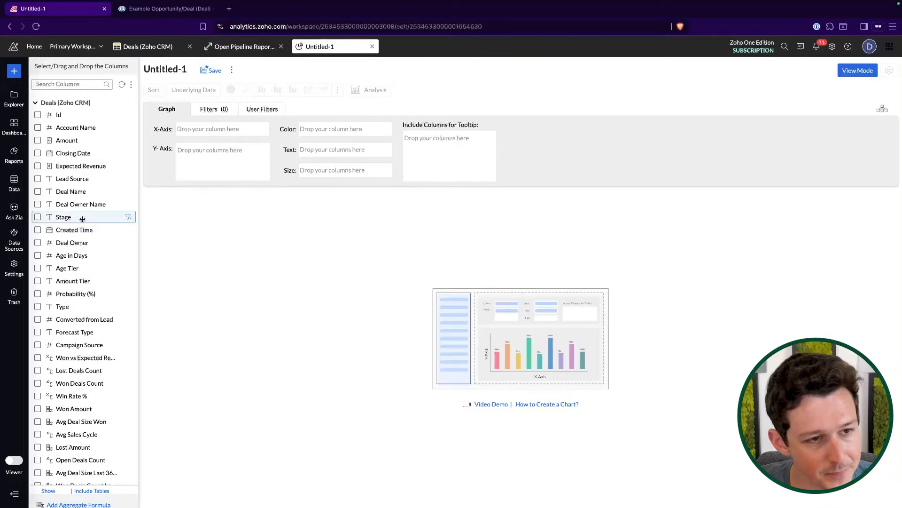
# Put Stage on the chart's X-axis and Id on the Y-axis, summarised as Distinct Count
pyautogui.moveTo(82, 219); pyautogui.dragTo(232, 130)
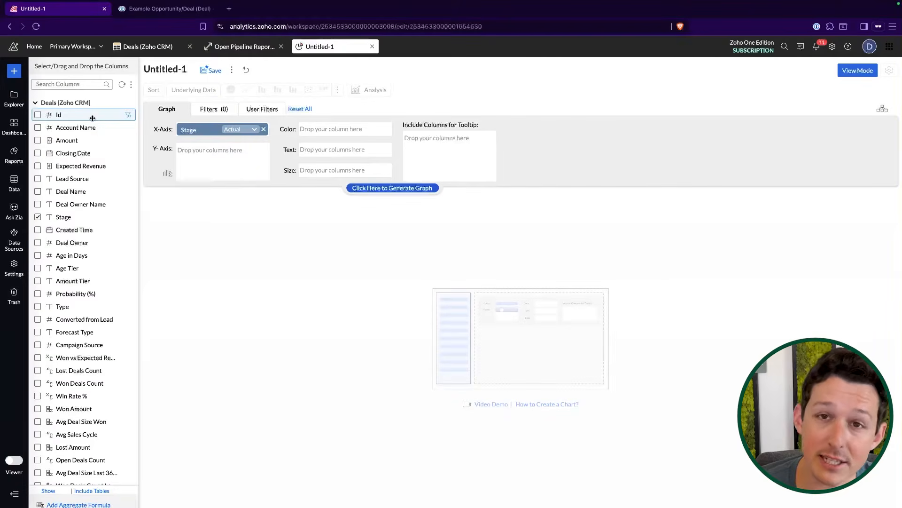
pyautogui.moveTo(93, 118); pyautogui.dragTo(199, 159)
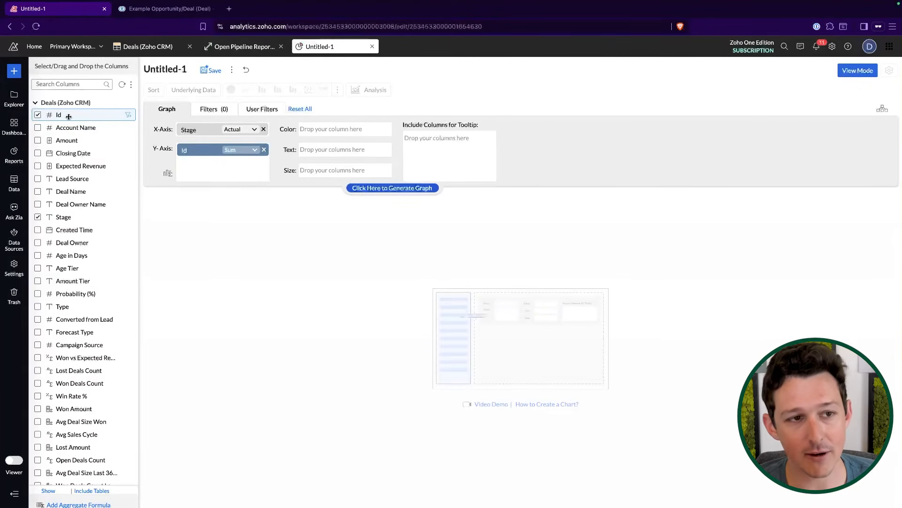
pyautogui.click(254, 150)
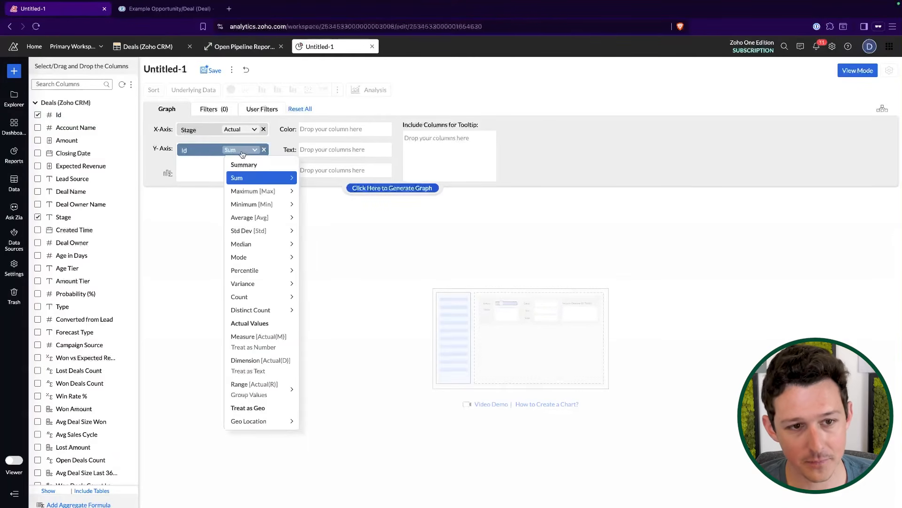
pyautogui.click(262, 312)
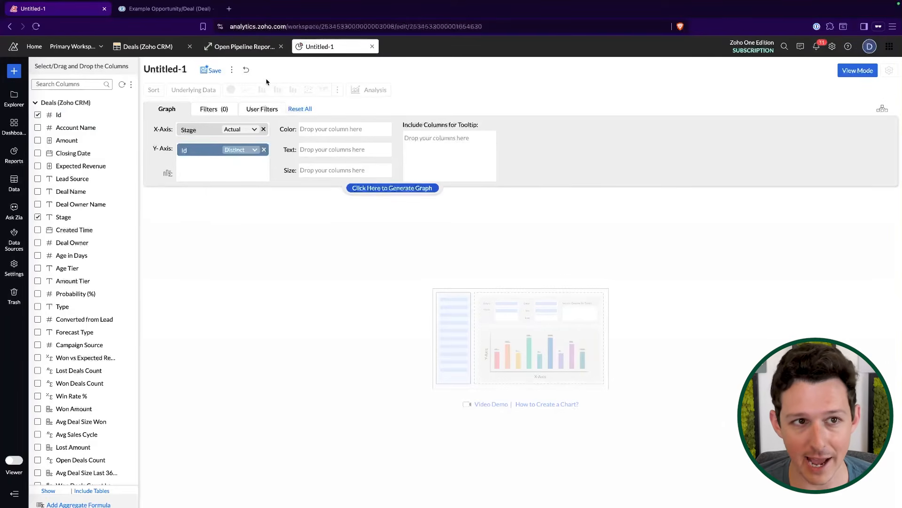
# Switch to Zoho CRM, go back to the Deals list and display the All Deals view to check for repeated deal names
pyautogui.click(165, 9)
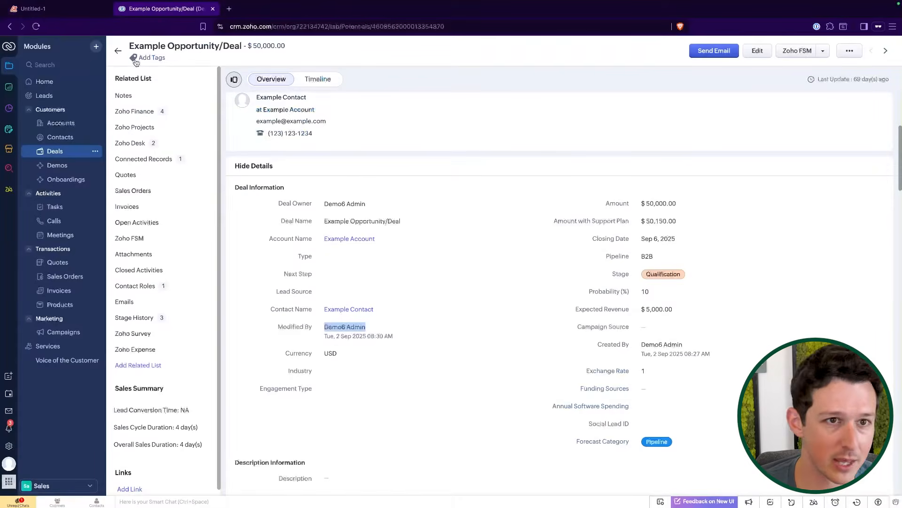
pyautogui.click(10, 26)
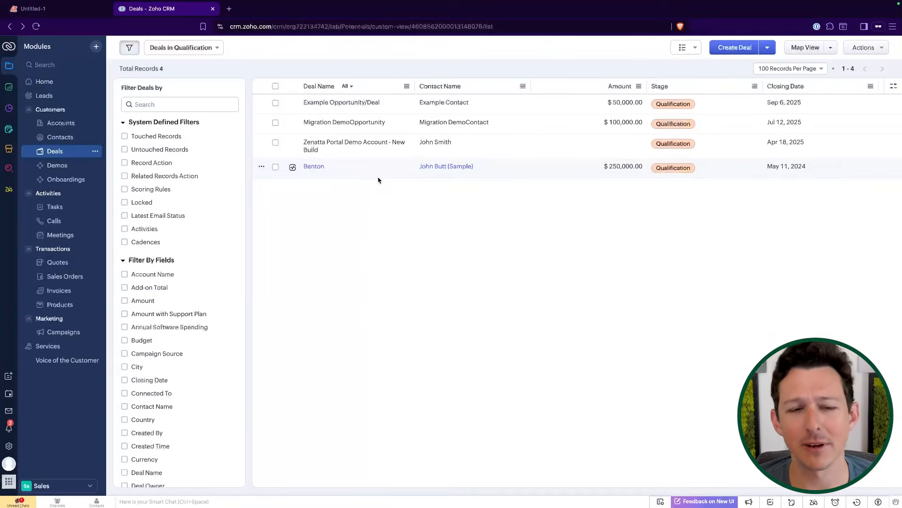
pyautogui.click(214, 47)
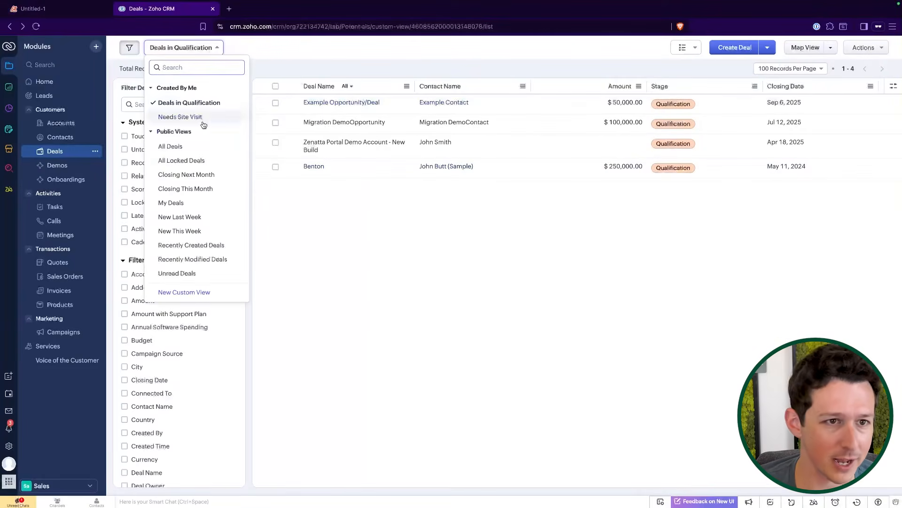
pyautogui.click(201, 146)
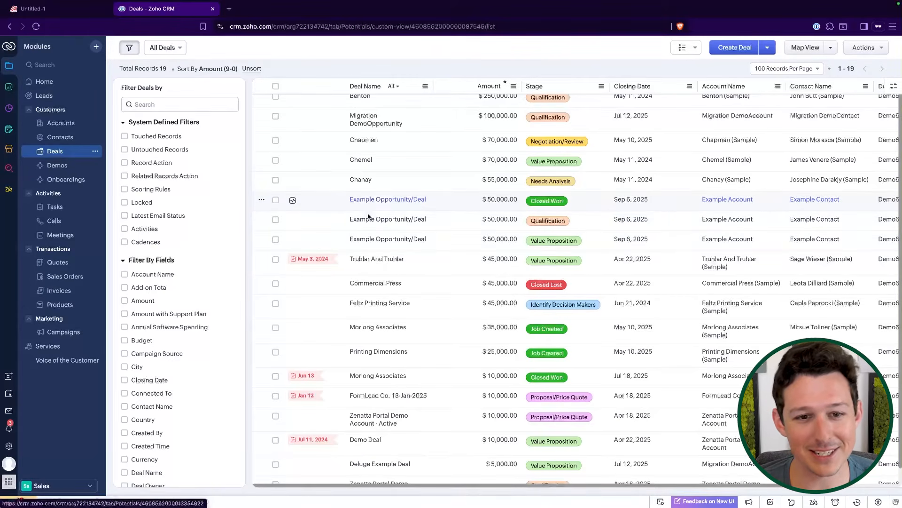
# Return to the Zoho Analytics chart, try Deal Name on the Y-axis in place of Id and remove it
pyautogui.click(64, 14)
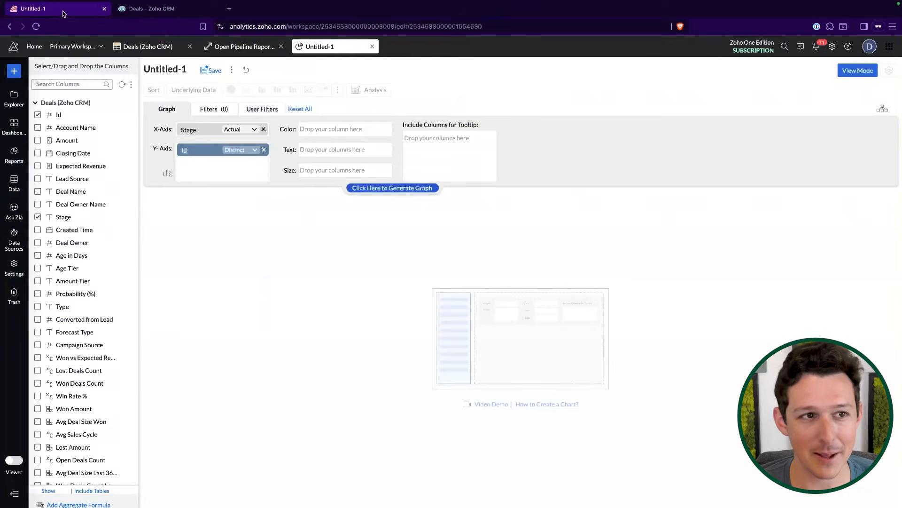
pyautogui.moveTo(83, 192); pyautogui.dragTo(261, 164)
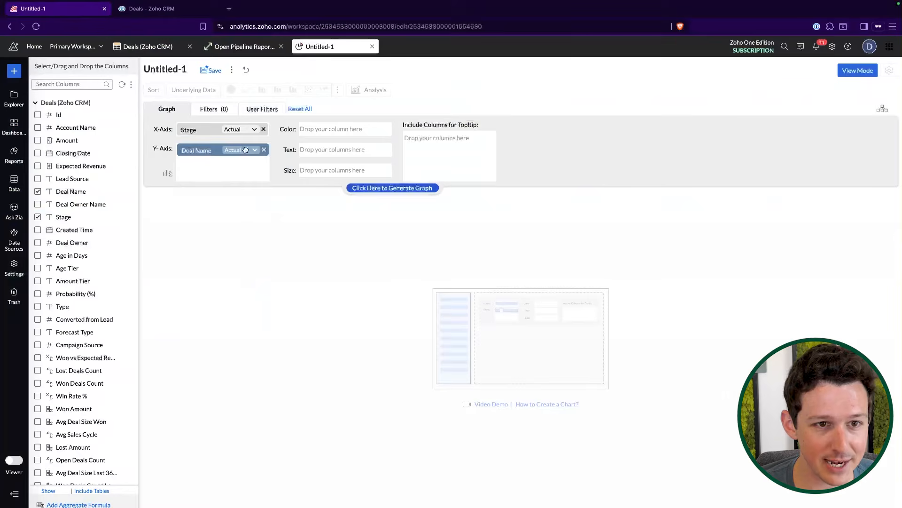
pyautogui.click(245, 149)
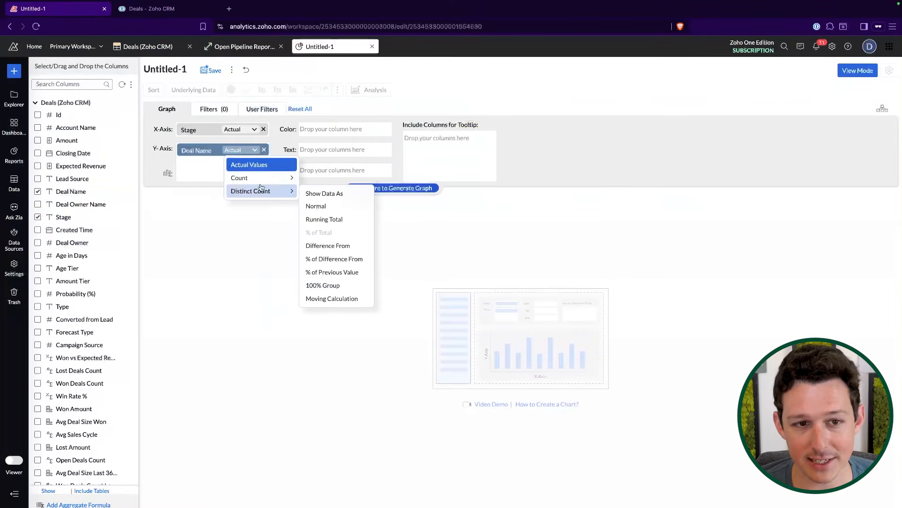
pyautogui.click(234, 240)
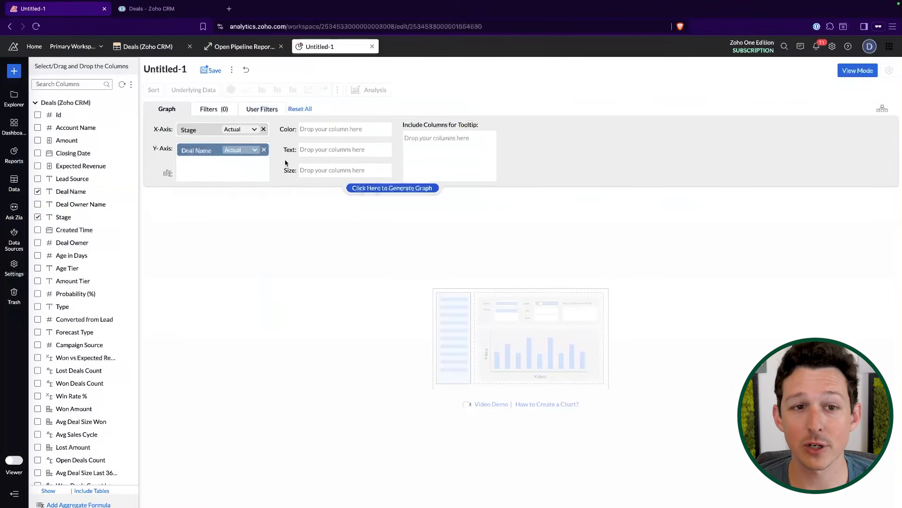
pyautogui.click(264, 150)
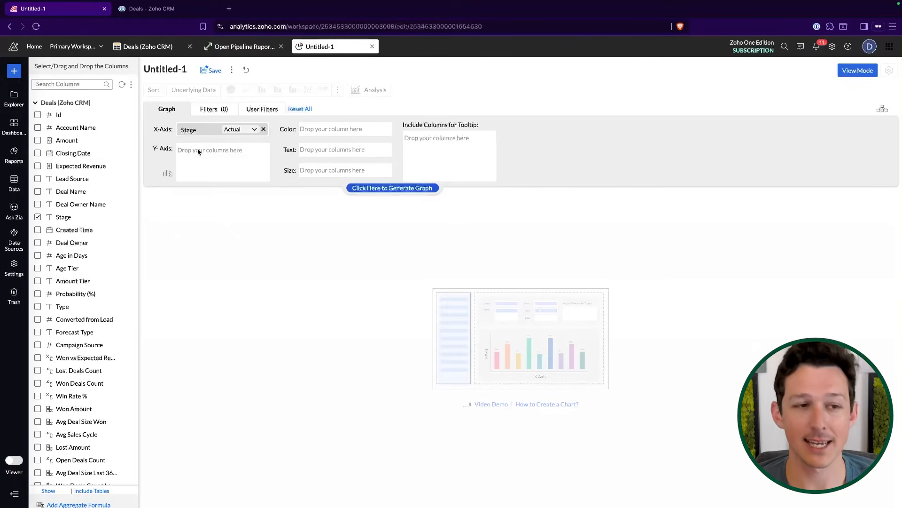
# Put Id on the Y-axis summarised as Distinct Count and generate the bar chart by Stage
pyautogui.moveTo(59, 115); pyautogui.dragTo(227, 155)
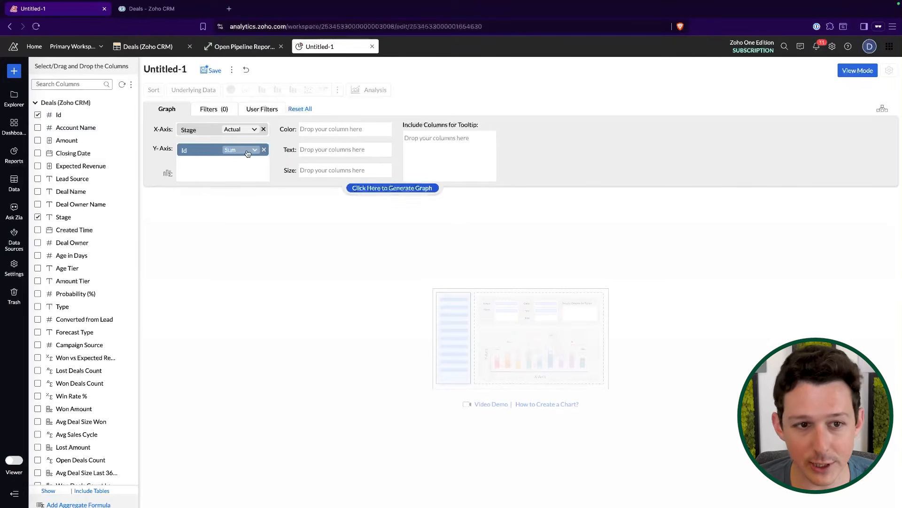
pyautogui.click(247, 154)
pyautogui.click(254, 310)
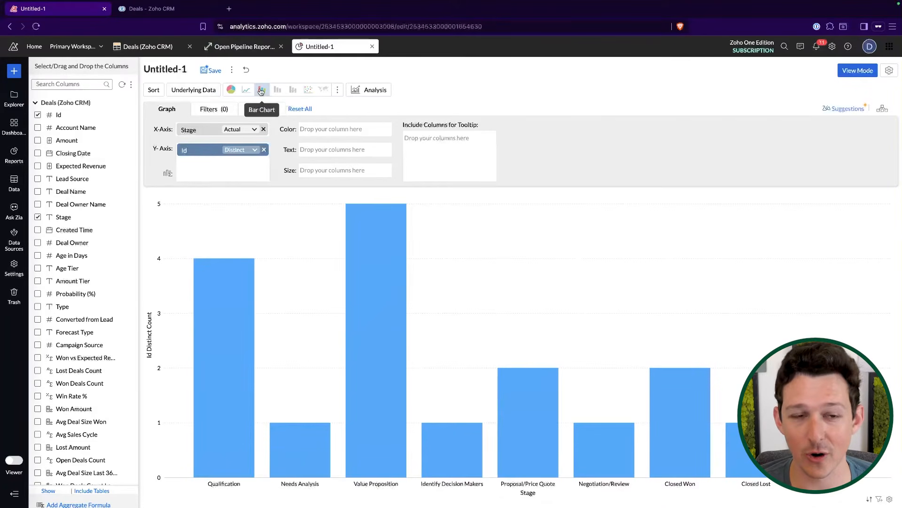
# Look through the full range of available chart types and close the list without changing the chart
pyautogui.click(339, 90)
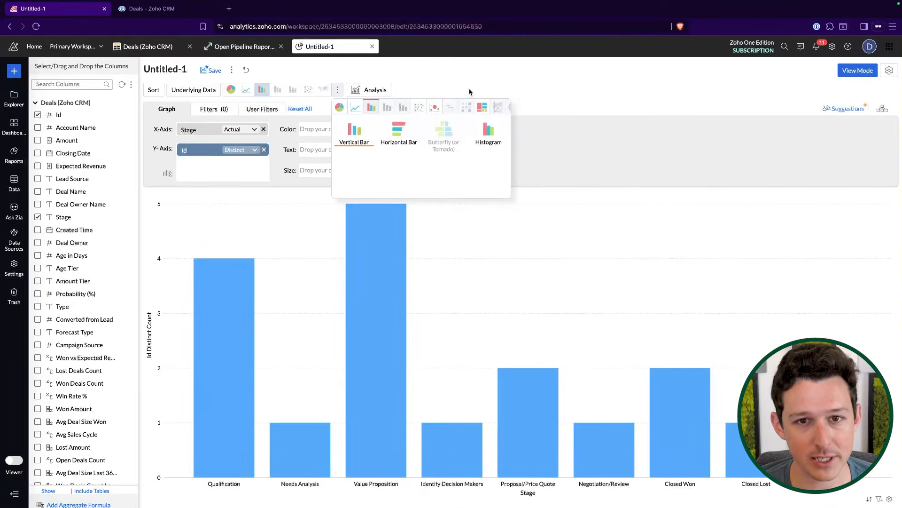
pyautogui.click(519, 108)
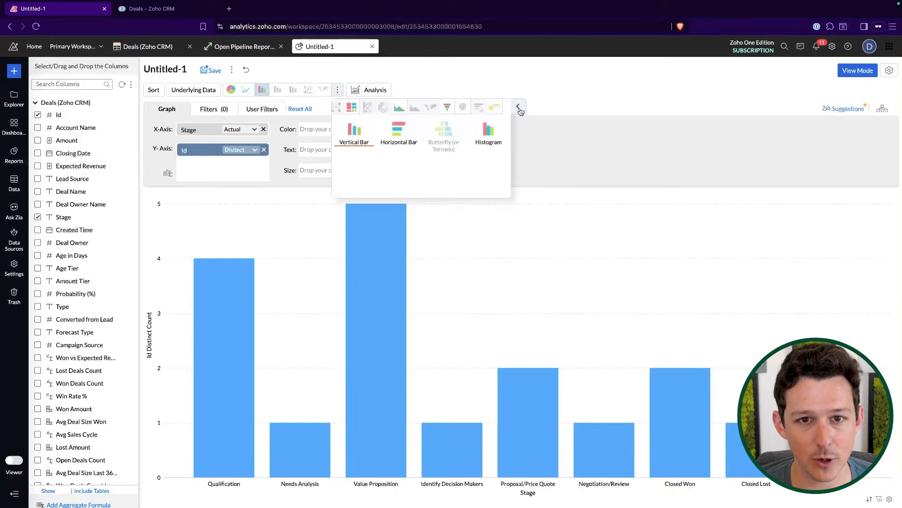
pyautogui.click(520, 108)
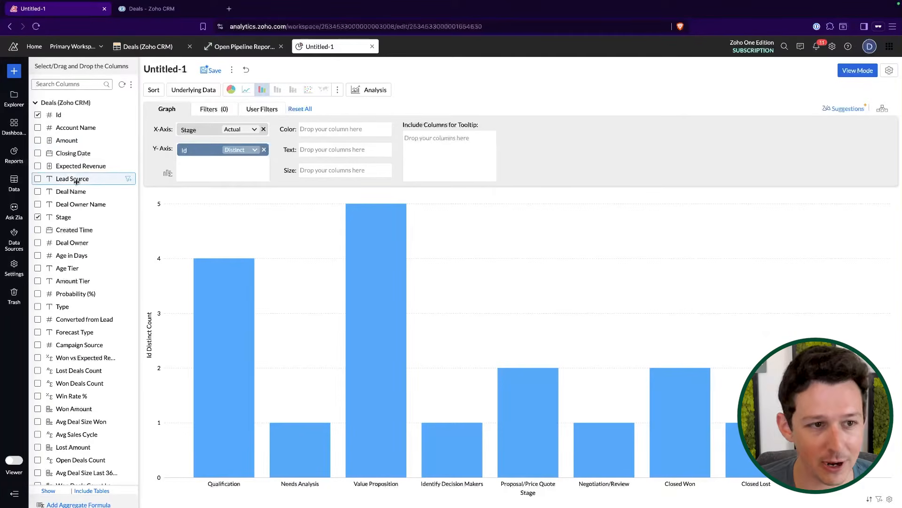
# Colour the chart by Lead Source, regenerate it and display it as a stacked bar chart
pyautogui.moveTo(237, 282)
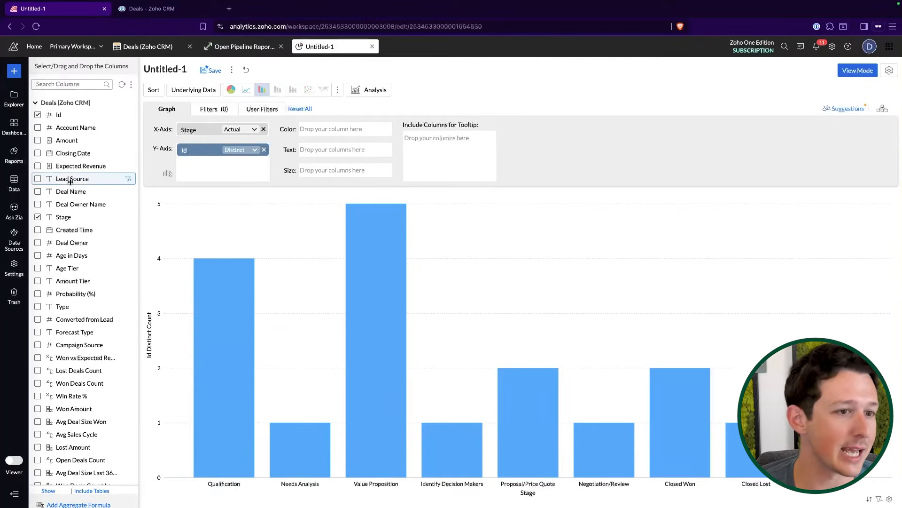
pyautogui.moveTo(68, 180); pyautogui.dragTo(352, 129)
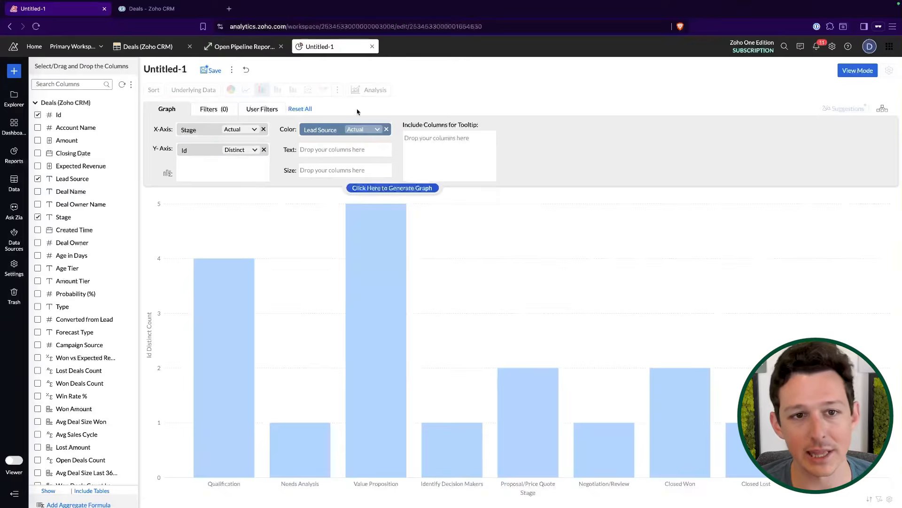
pyautogui.click(403, 189)
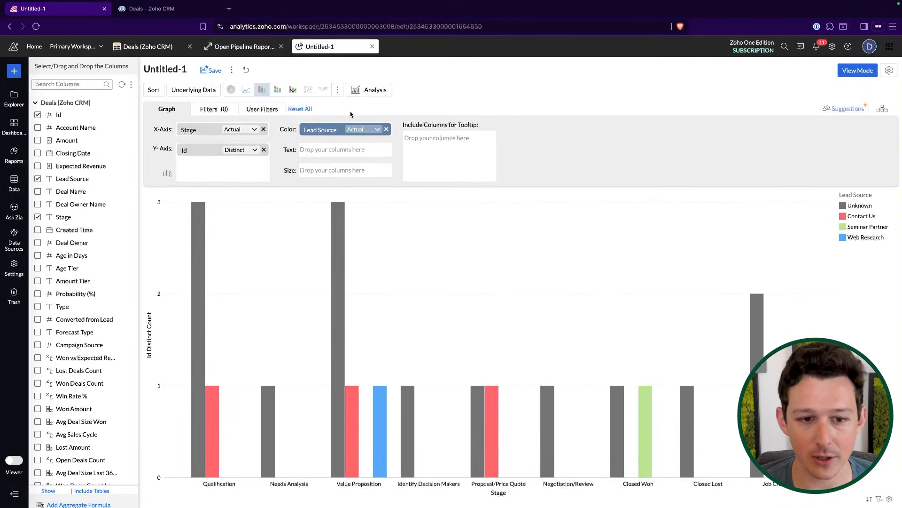
pyautogui.click(278, 90)
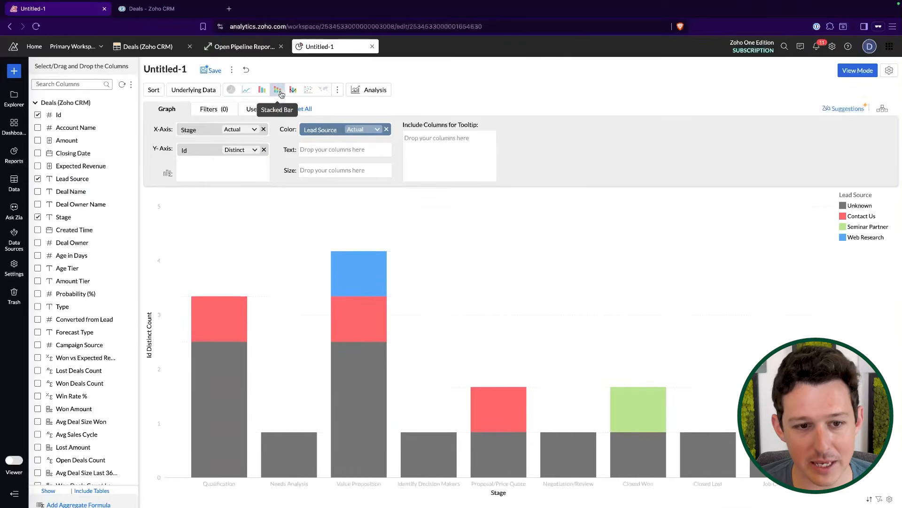
pyautogui.moveTo(370, 237)
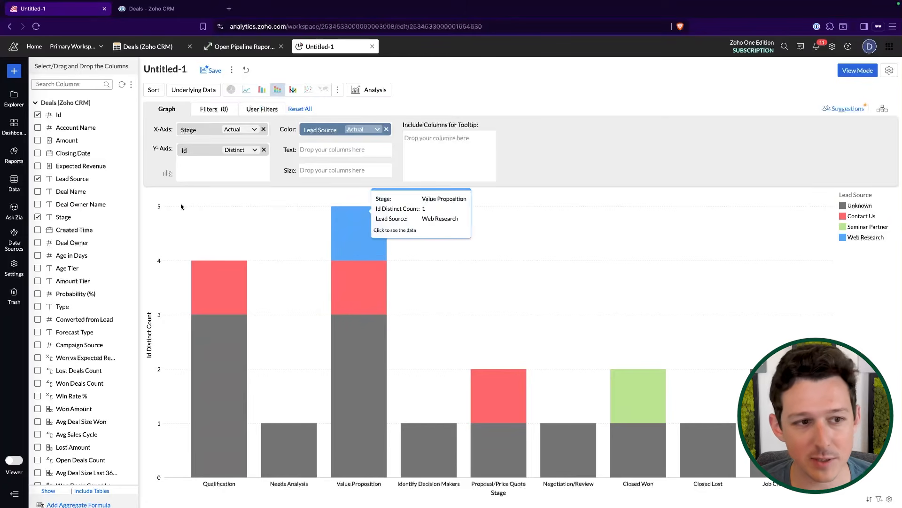
# Reload the Analytics page and discard the unsaved chart
pyautogui.scroll(-2, 99, 212)
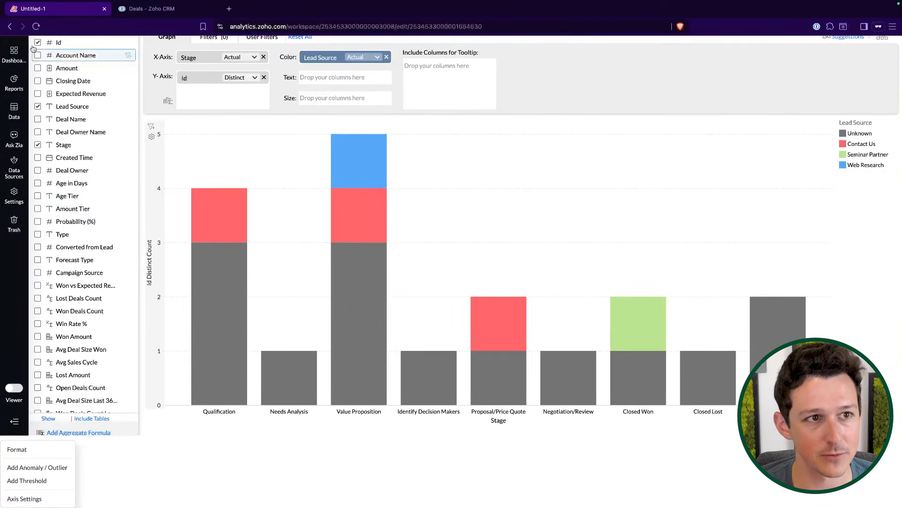
pyautogui.click(36, 26)
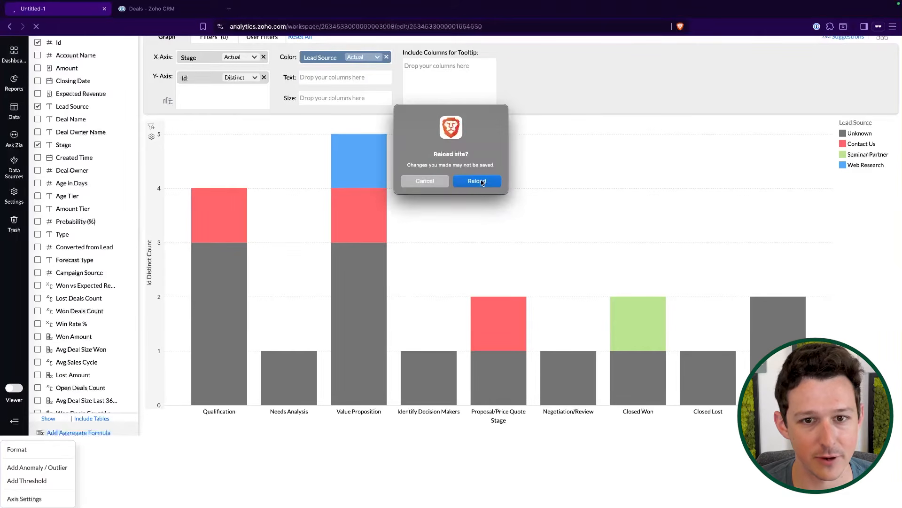
pyautogui.click(477, 181)
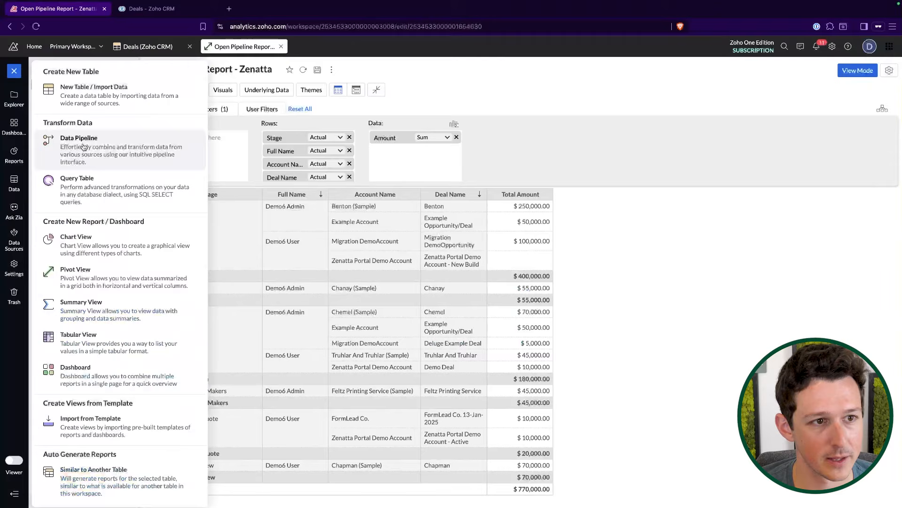
# Create a new chart view with Deals (Zoho CRM) as the base table
pyautogui.click(87, 240)
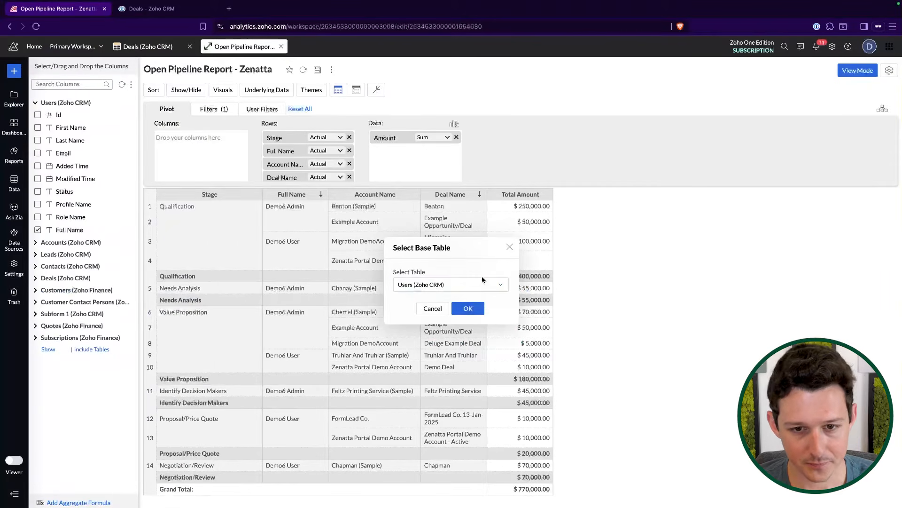
pyautogui.click(482, 283)
pyautogui.write('deal')
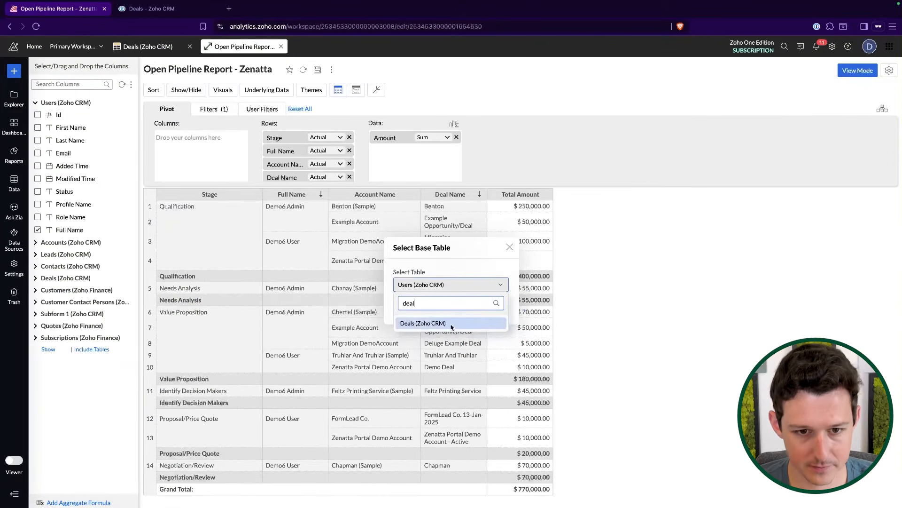
pyautogui.click(451, 323)
pyautogui.click(458, 310)
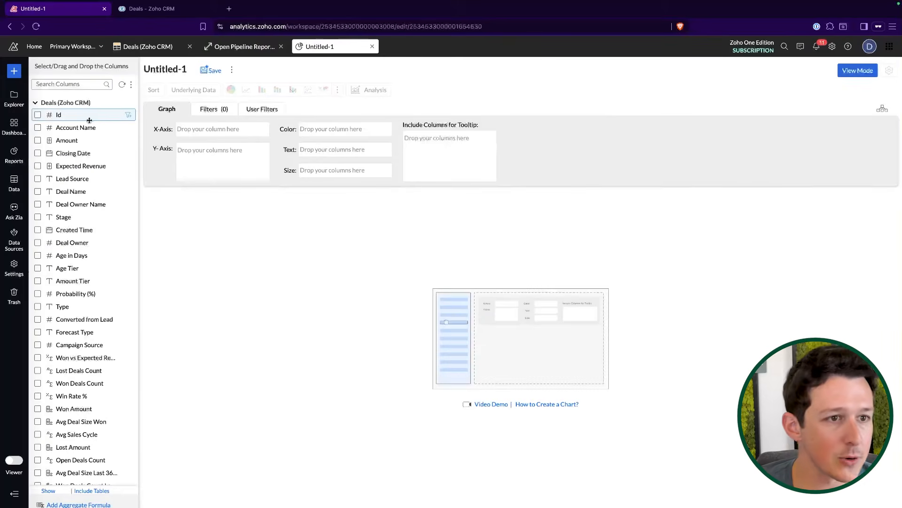
# Put Id on the Y-axis summarised as Distinct Count and Stage on the X-axis
pyautogui.moveTo(126, 115); pyautogui.dragTo(214, 145)
pyautogui.click(241, 149)
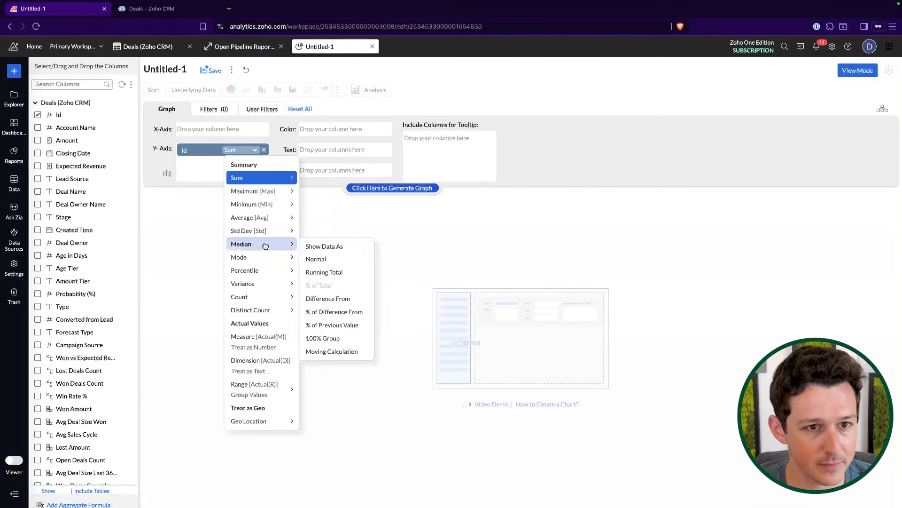
pyautogui.click(266, 310)
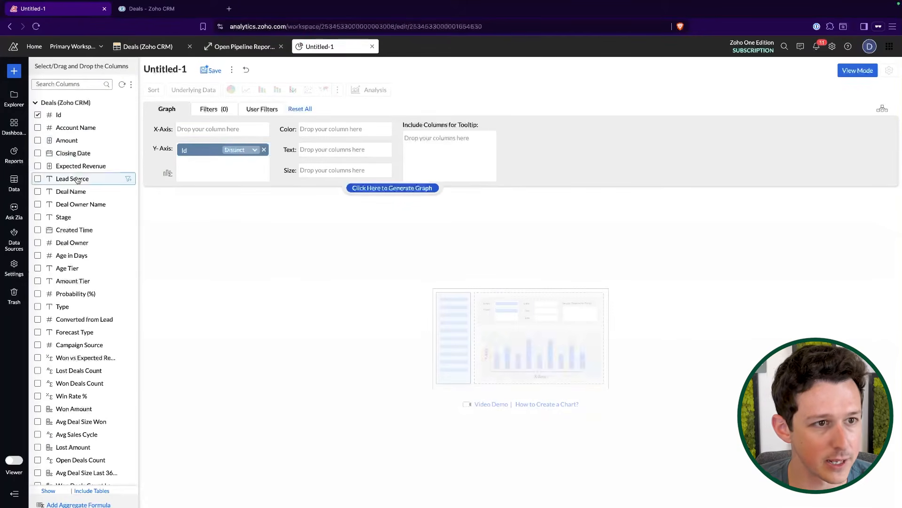
pyautogui.moveTo(64, 217); pyautogui.dragTo(214, 130)
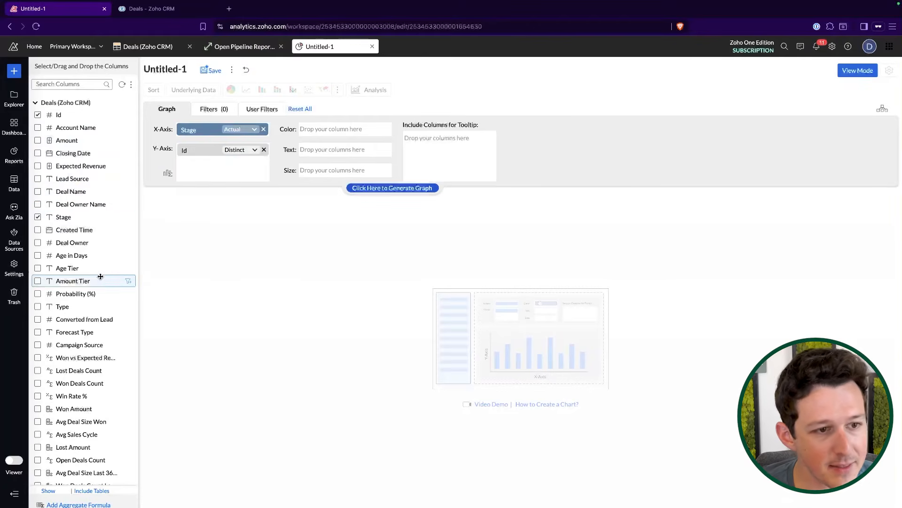
# Generate the graph as a stacked bar coloured by Deal Owner Name and remove that colour column again
pyautogui.moveTo(92, 204); pyautogui.dragTo(348, 130)
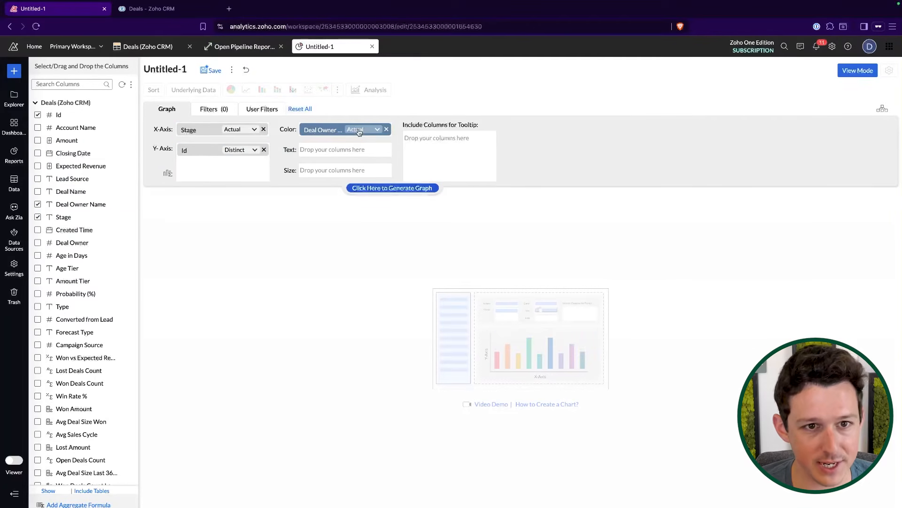
pyautogui.click(376, 191)
pyautogui.click(277, 90)
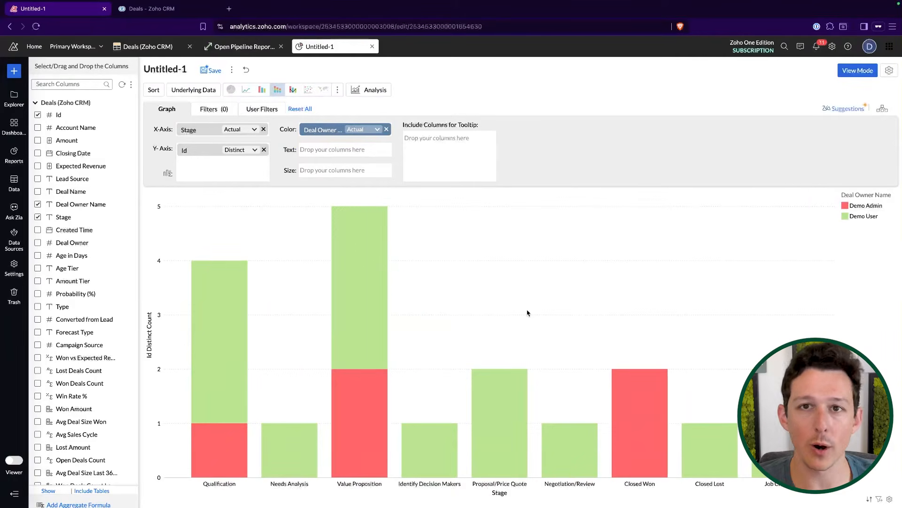
pyautogui.click(386, 129)
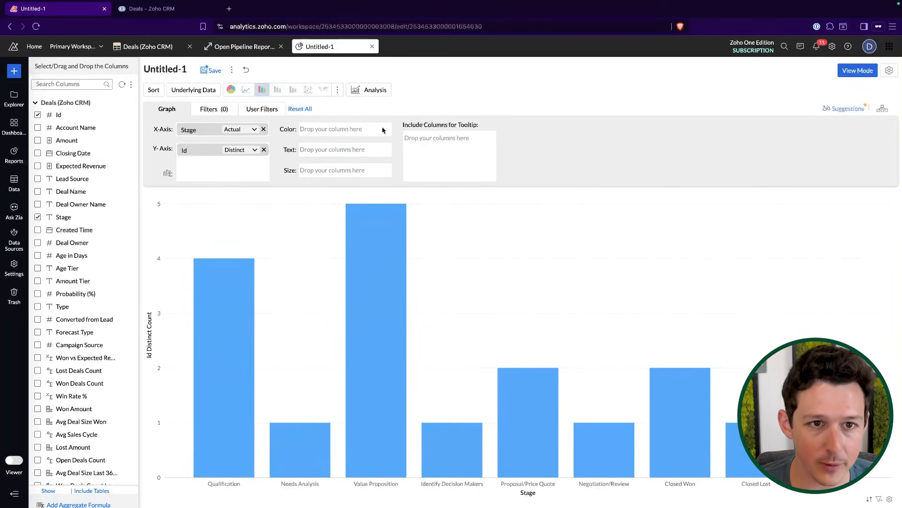
# Change the chart of deal counts by stage to a Funnel chart
pyautogui.click(340, 91)
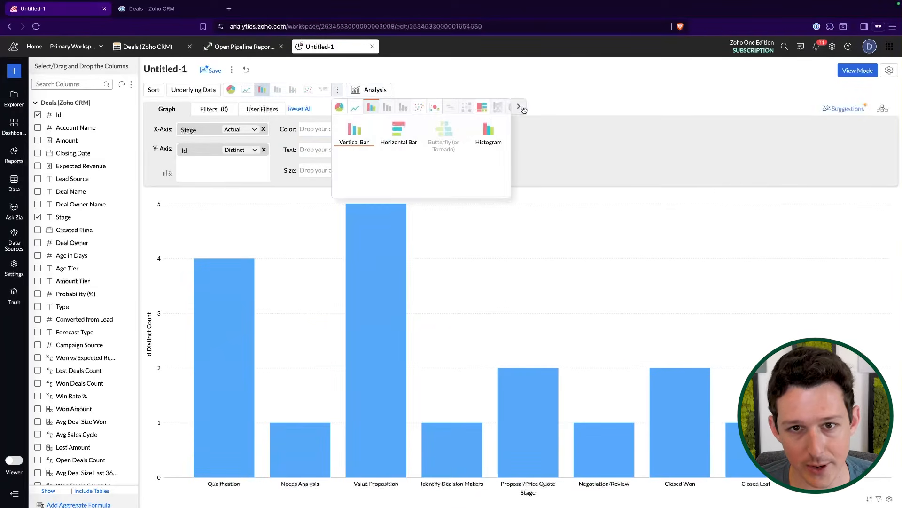
pyautogui.click(521, 107)
pyautogui.click(522, 108)
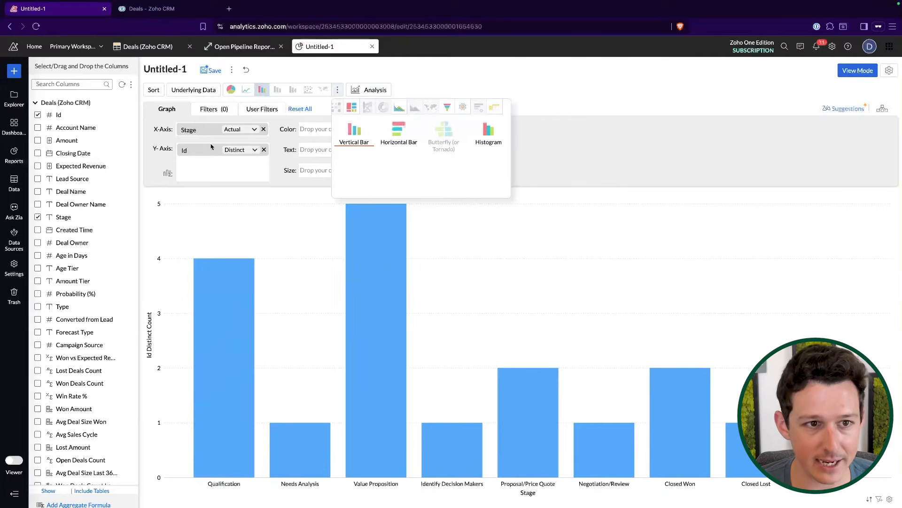
pyautogui.click(445, 108)
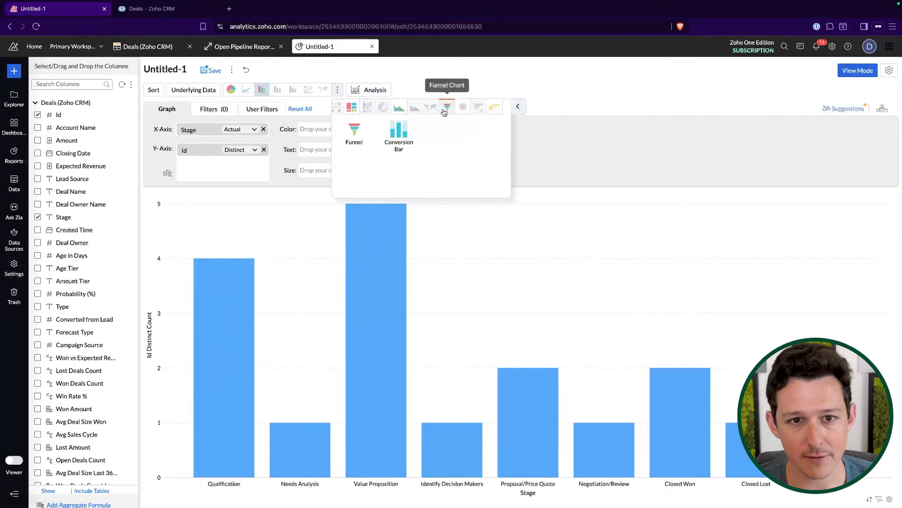
pyautogui.click(355, 132)
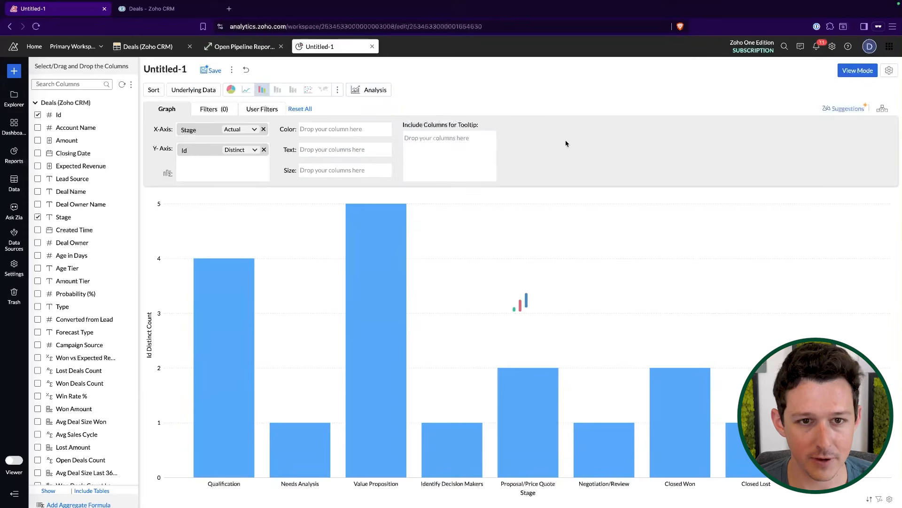
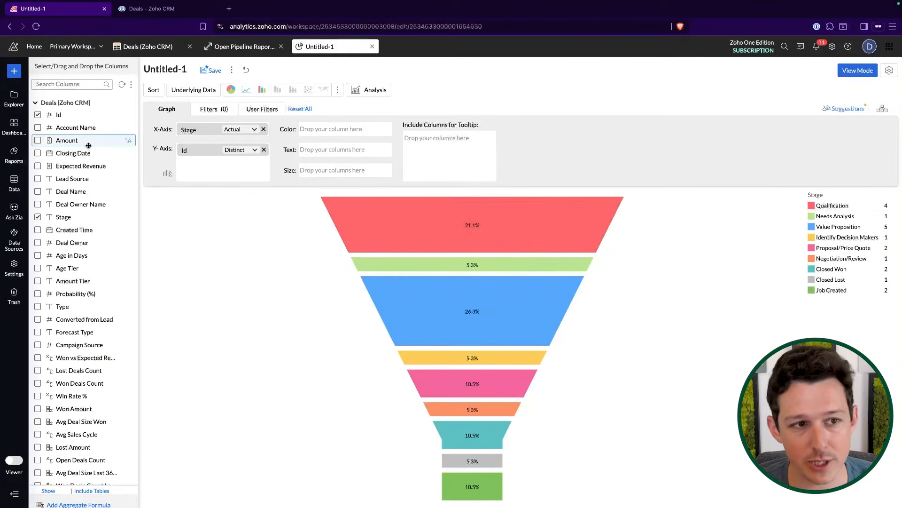
# Add Amount with Sum as the funnel chart's text label and regenerate the graph
pyautogui.moveTo(89, 146); pyautogui.dragTo(367, 159)
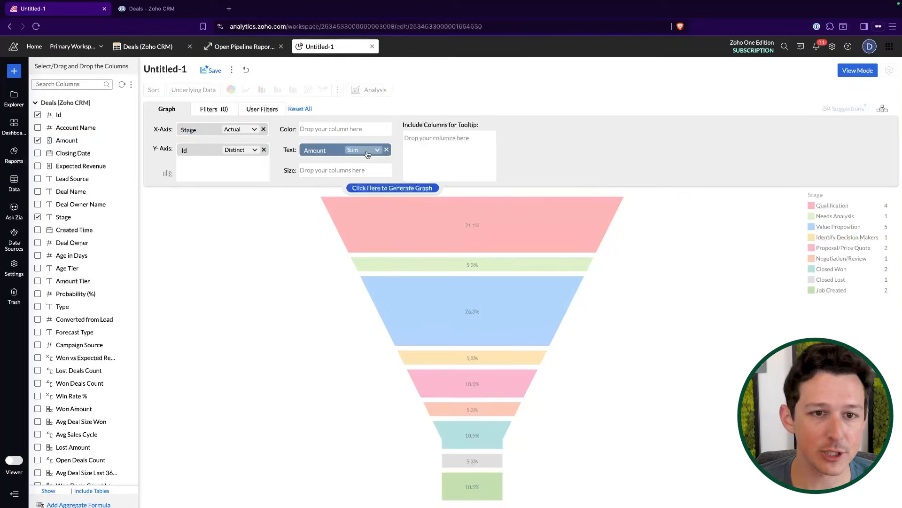
pyautogui.click(392, 188)
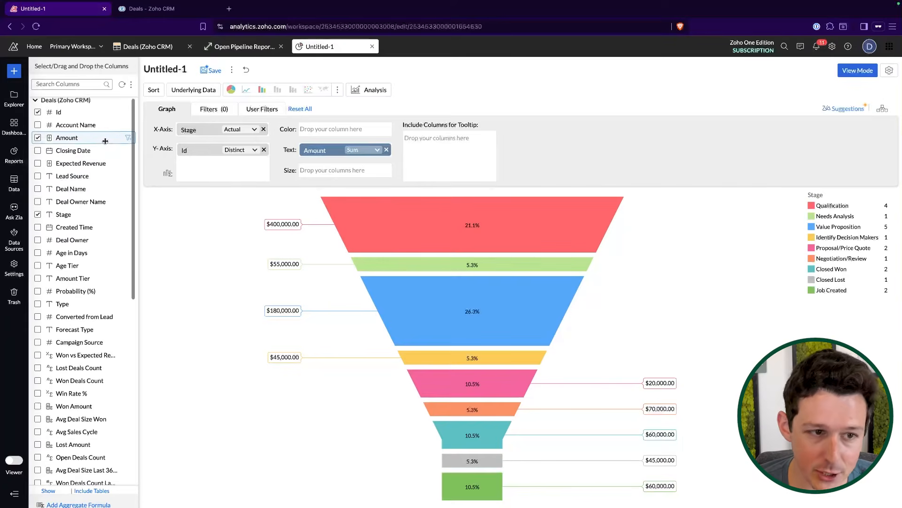
pyautogui.moveTo(433, 204)
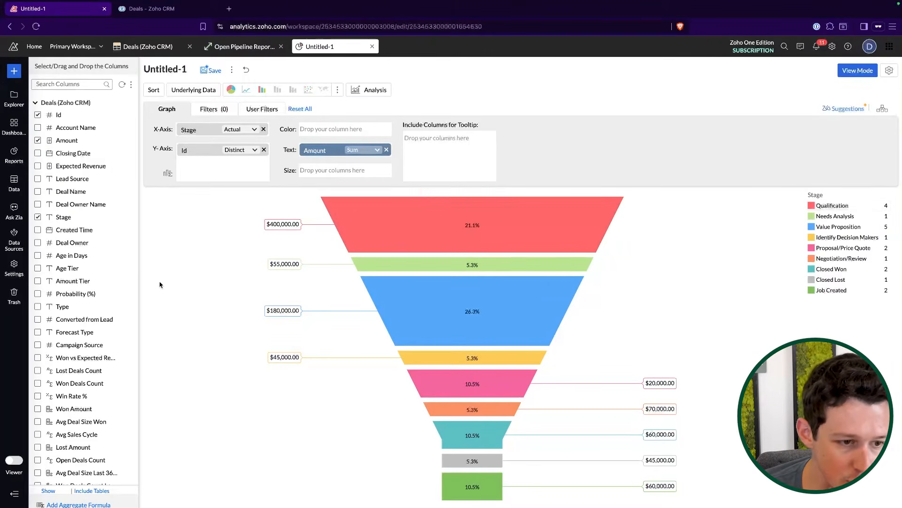
# Include Sales Cycle Duration with Sum in the funnel chart's tooltip and regenerate the graph
pyautogui.scroll(-6, 85, 292)
pyautogui.scroll(-1, 93, 291)
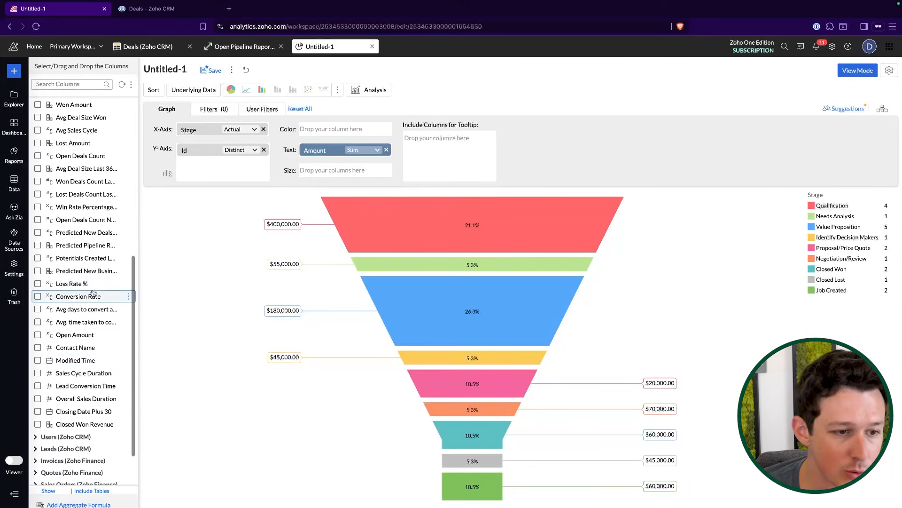
pyautogui.scroll(1, 94, 411)
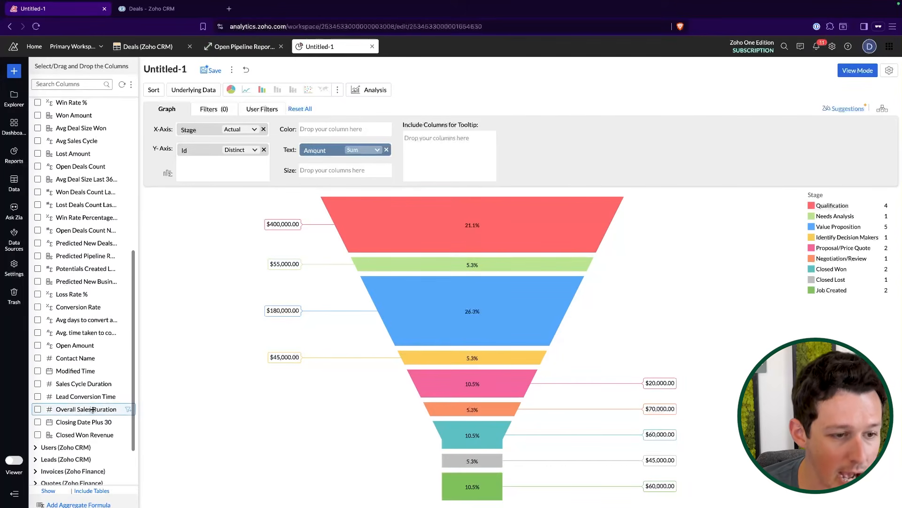
pyautogui.scroll(2, 98, 414)
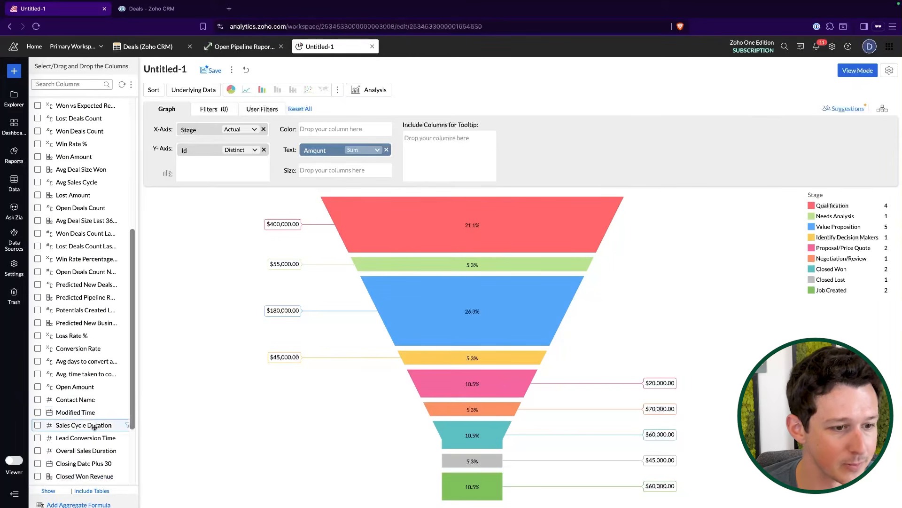
pyautogui.moveTo(84, 428); pyautogui.dragTo(480, 136)
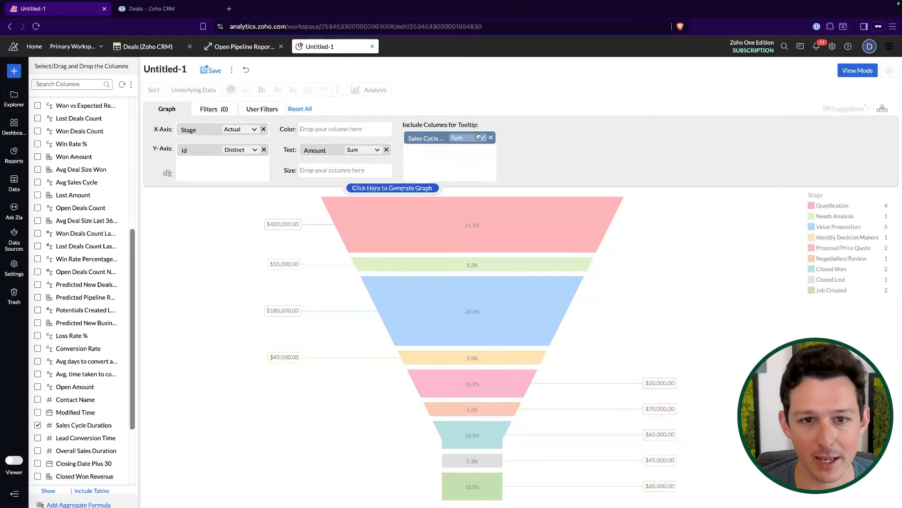
pyautogui.click(478, 135)
pyautogui.click(402, 188)
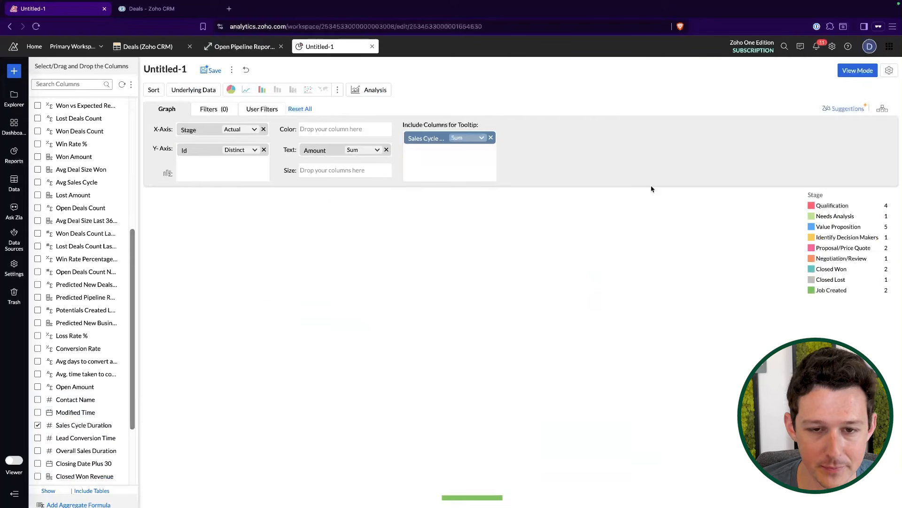
pyautogui.moveTo(549, 236)
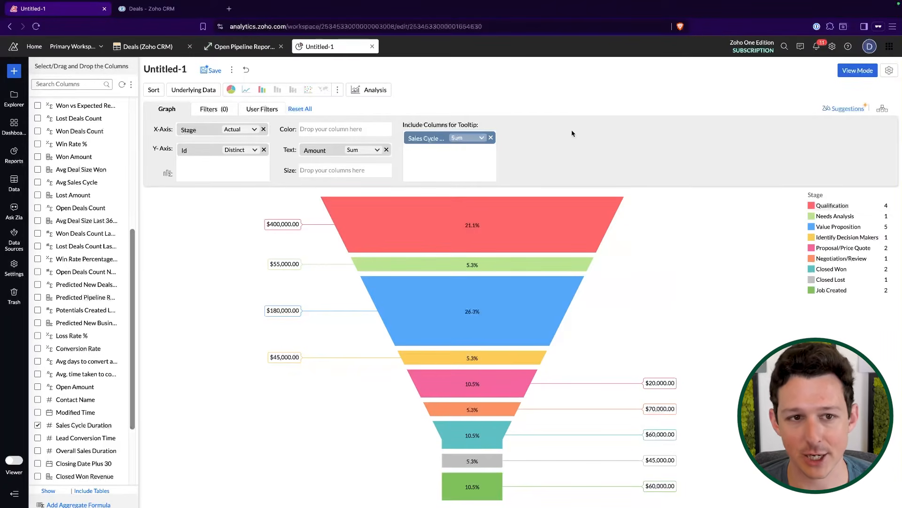
# Filter the chart by Stage to exclude Closed Lost, Closed Won and Job Created, and regenerate the graph
pyautogui.click(208, 110)
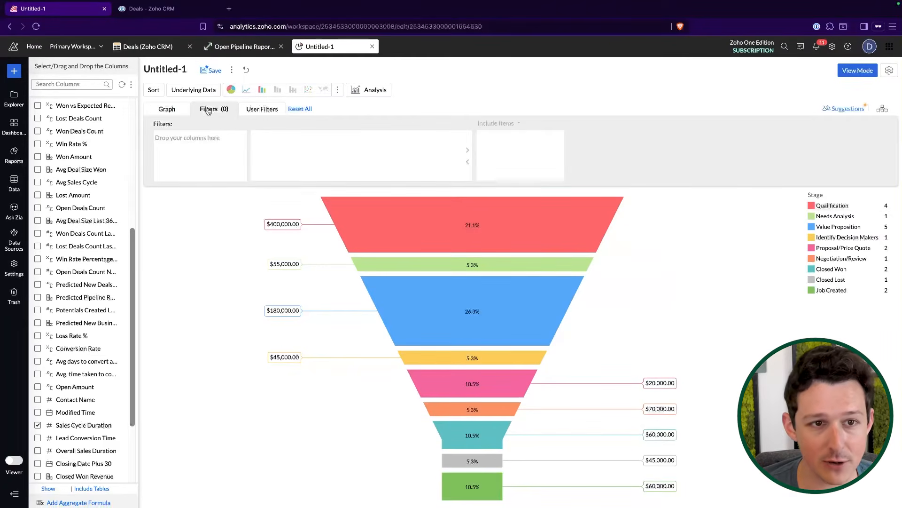
pyautogui.scroll(5, 108, 240)
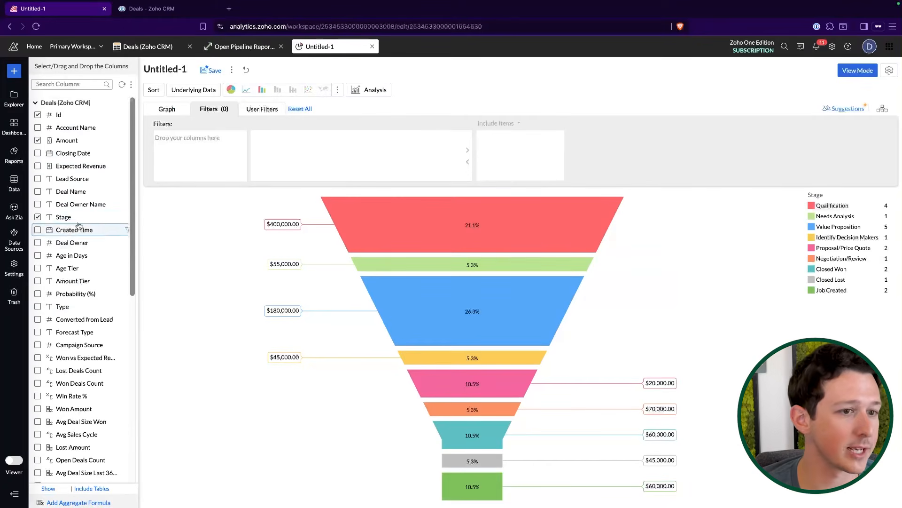
pyautogui.moveTo(64, 217); pyautogui.dragTo(188, 138)
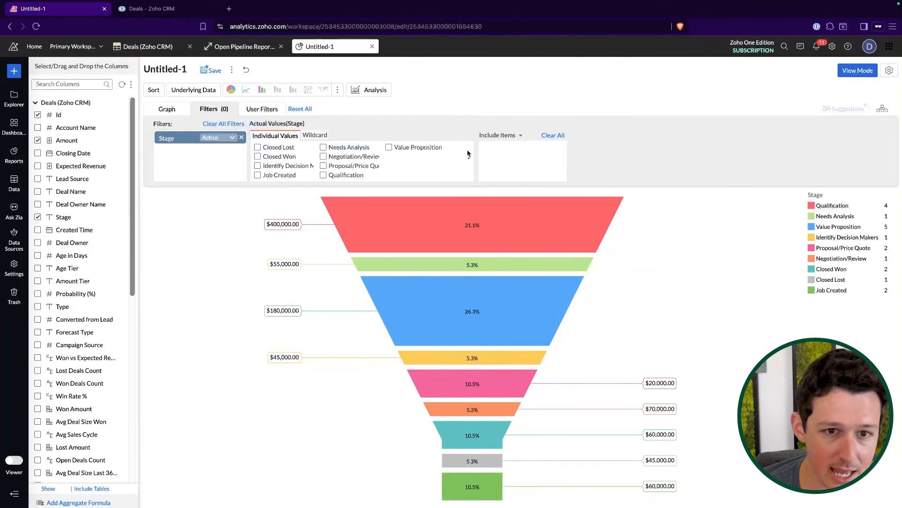
pyautogui.click(284, 148)
pyautogui.click(282, 157)
pyautogui.click(284, 175)
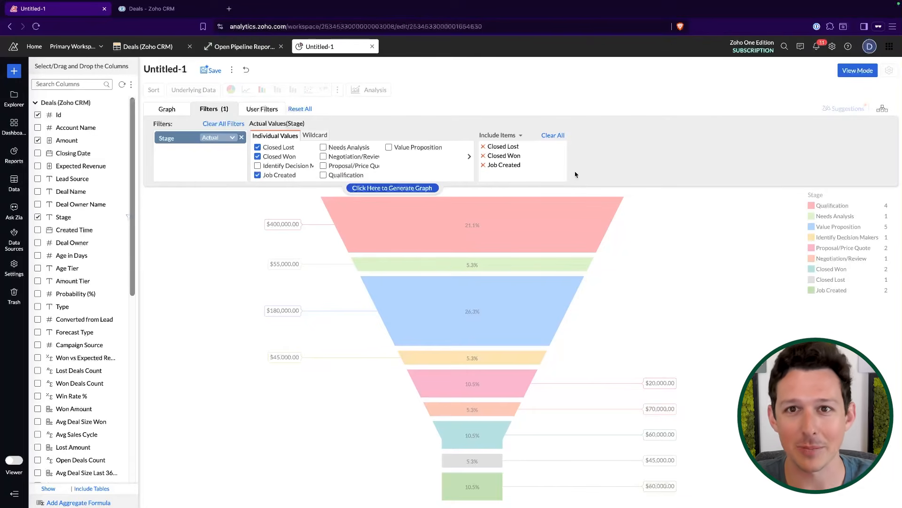
pyautogui.click(510, 134)
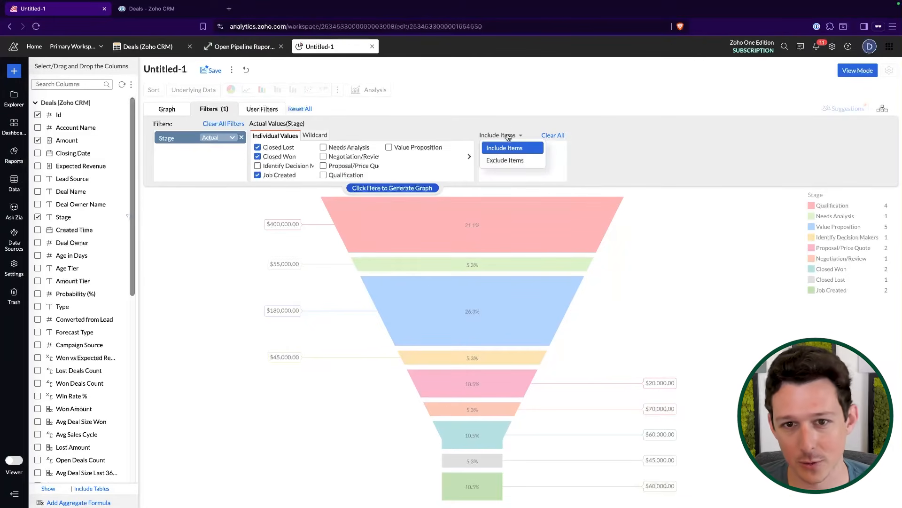
pyautogui.click(506, 162)
pyautogui.click(399, 188)
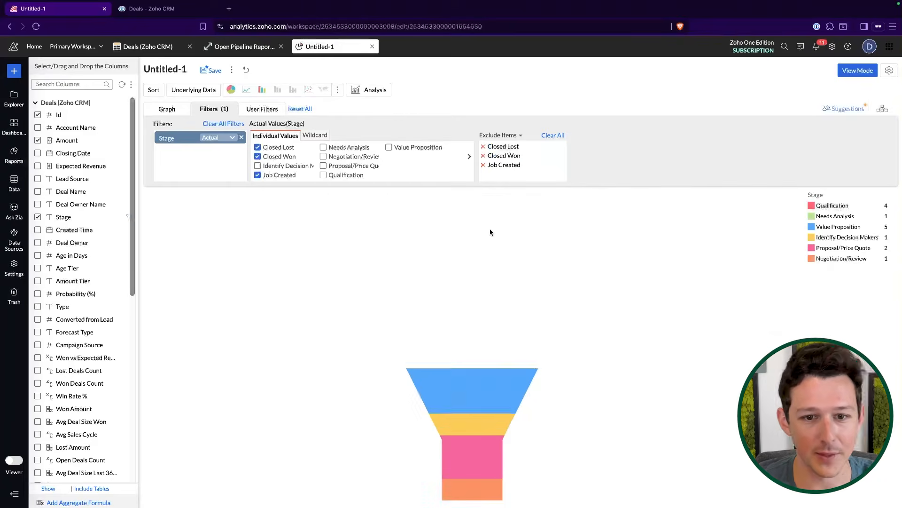
# Save the chart as "Open Pipeline Chart" in the Deals/Pipeline Reports folder
pyautogui.click(208, 71)
pyautogui.tripleClick(454, 207)
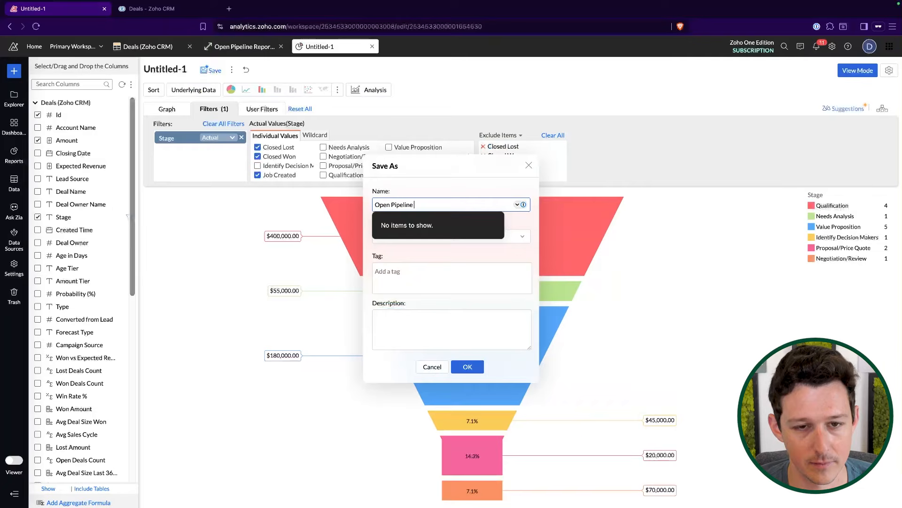
pyautogui.click(460, 189)
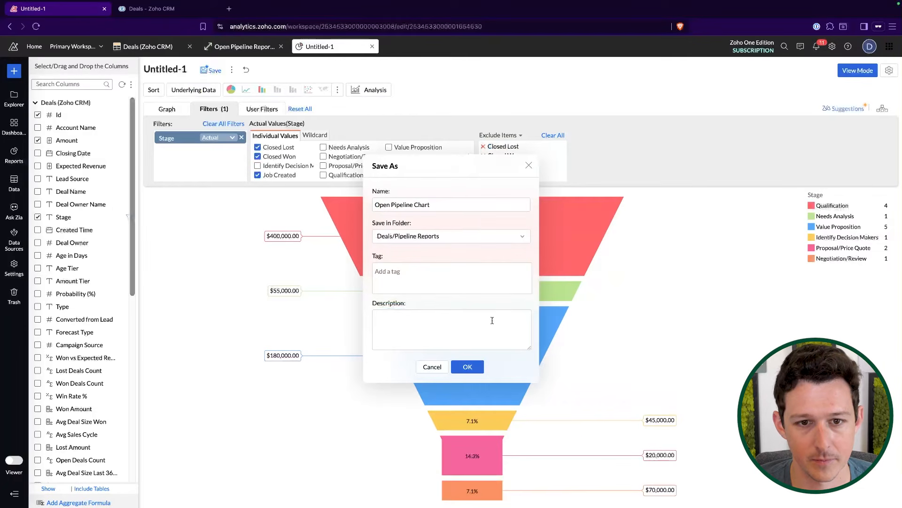
pyautogui.click(470, 368)
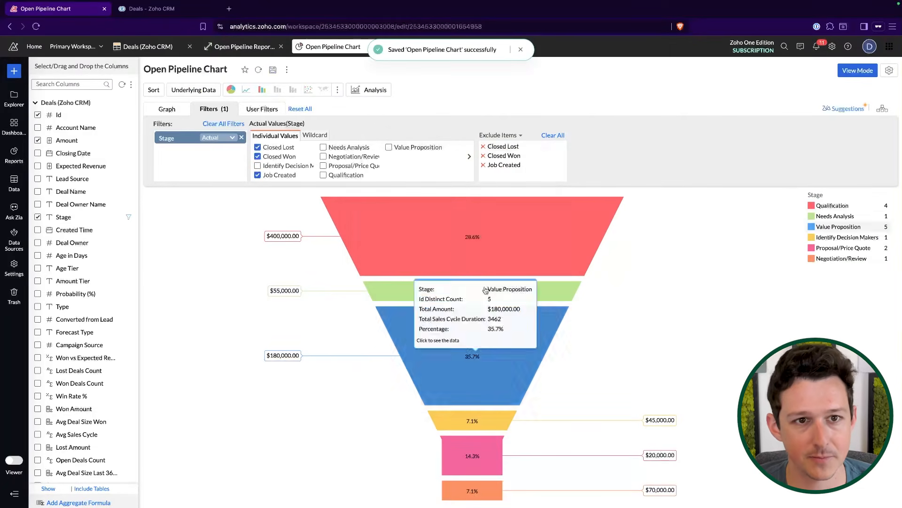
pyautogui.click(340, 90)
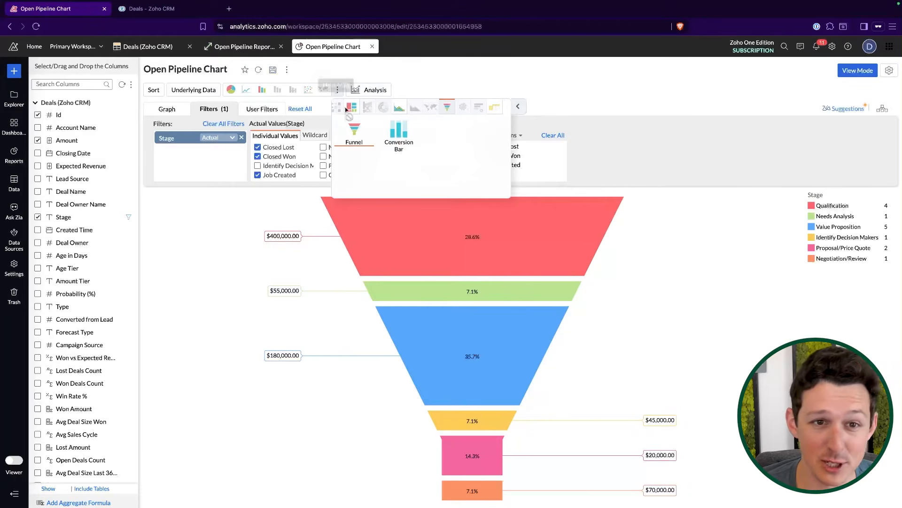
pyautogui.click(520, 108)
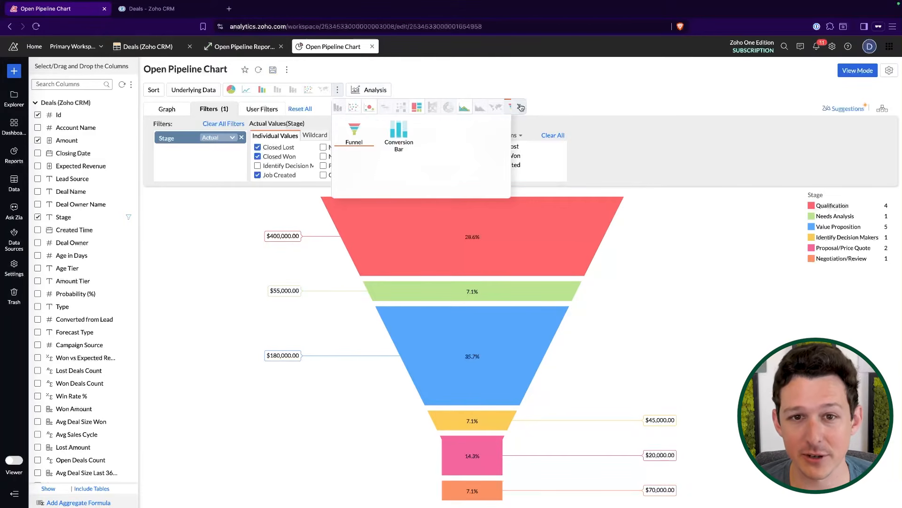
pyautogui.click(649, 118)
# Switch the chart to view mode and review its basic and format settings and the Qualification segment's tooltip
pyautogui.click(858, 71)
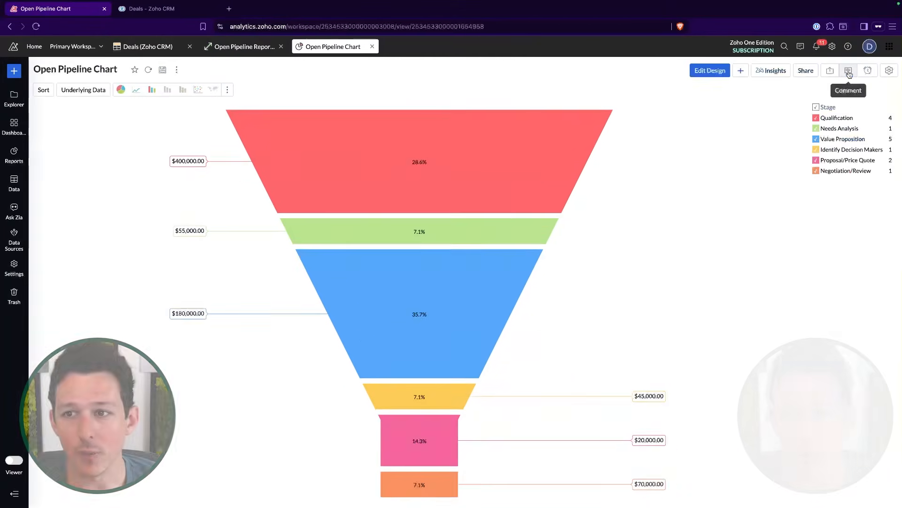
pyautogui.click(889, 71)
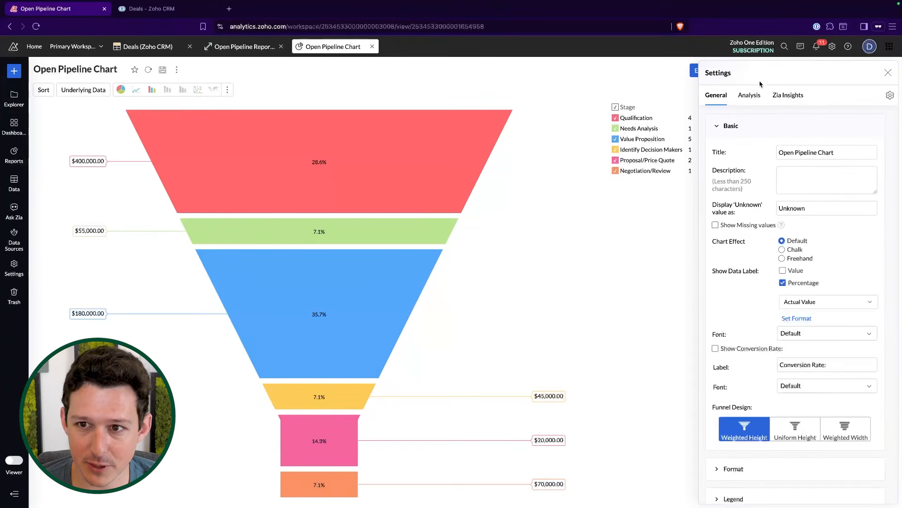
pyautogui.scroll(-2, 807, 340)
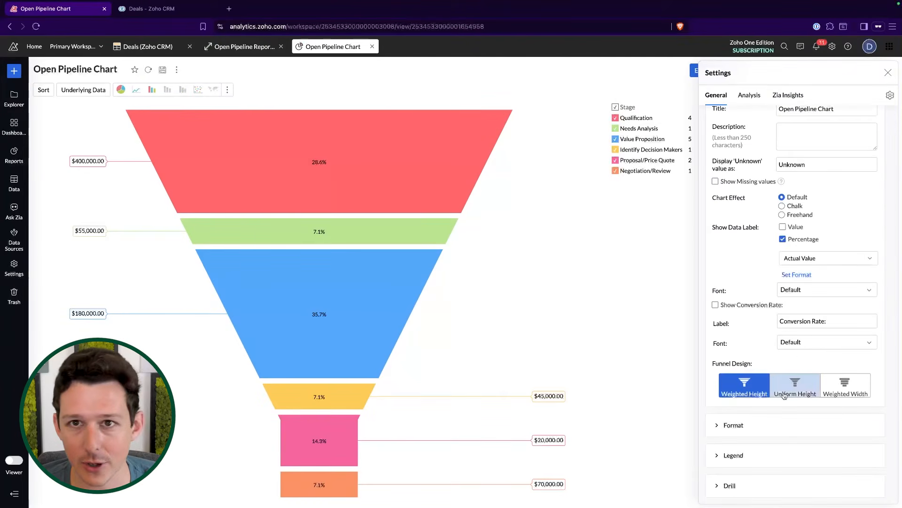
pyautogui.scroll(2, 784, 397)
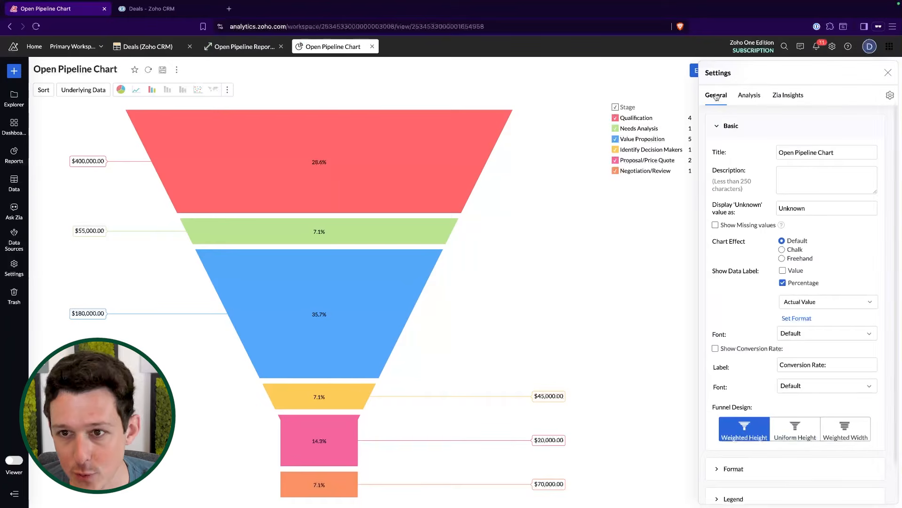
pyautogui.scroll(-2, 833, 177)
pyautogui.click(742, 427)
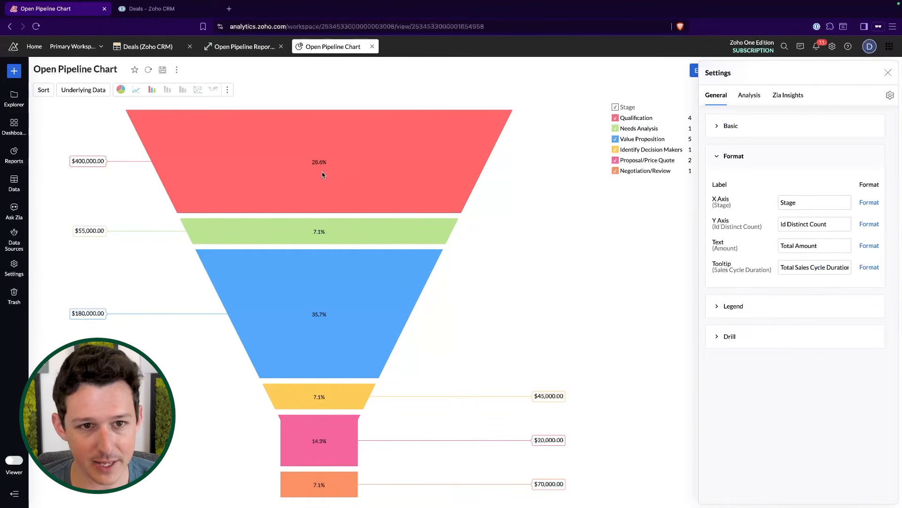
pyautogui.click(888, 73)
pyautogui.moveTo(518, 168)
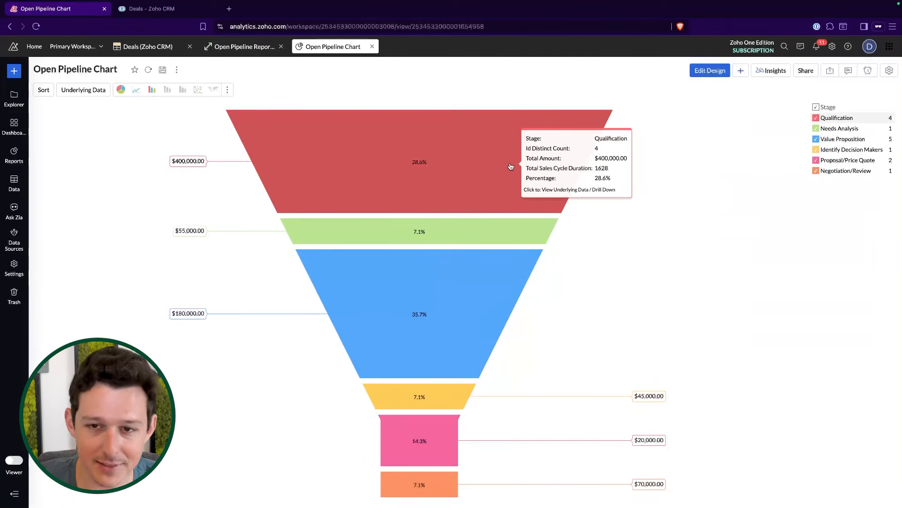
# Set the chart's Y-axis label to "Deal Count" and save the chart
pyautogui.click(889, 70)
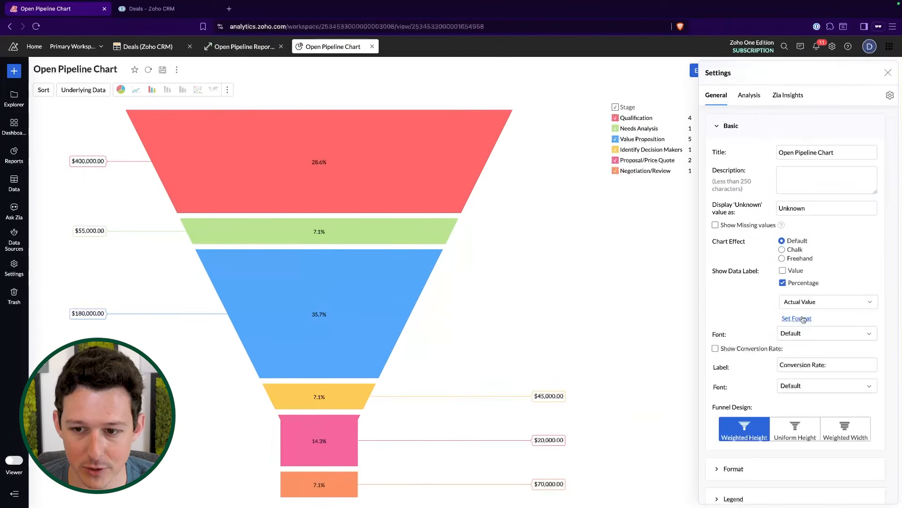
pyautogui.scroll(-2, 795, 371)
pyautogui.click(794, 423)
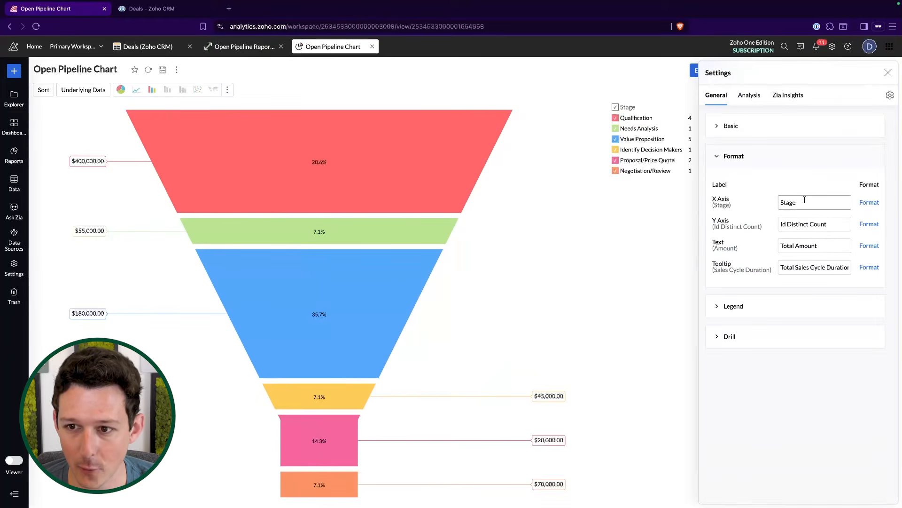
pyautogui.tripleClick(805, 222)
pyautogui.write('Dea')
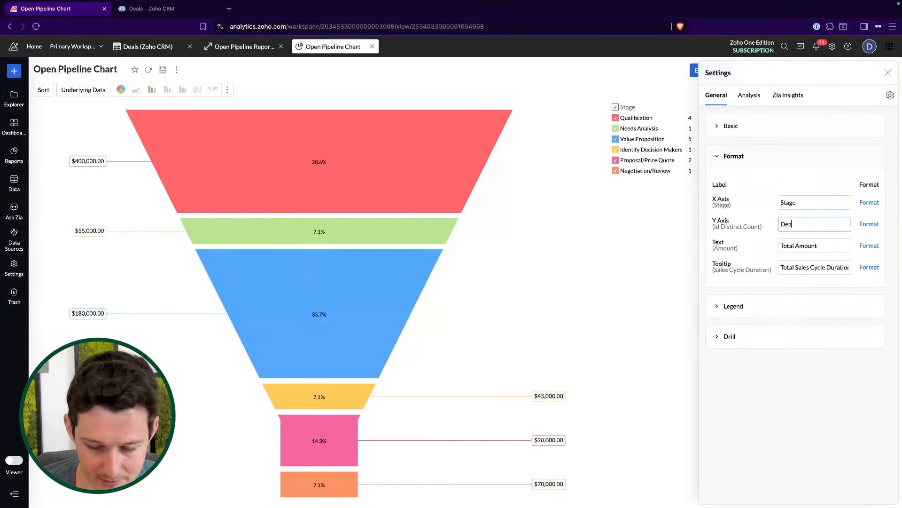
pyautogui.write('l Count')
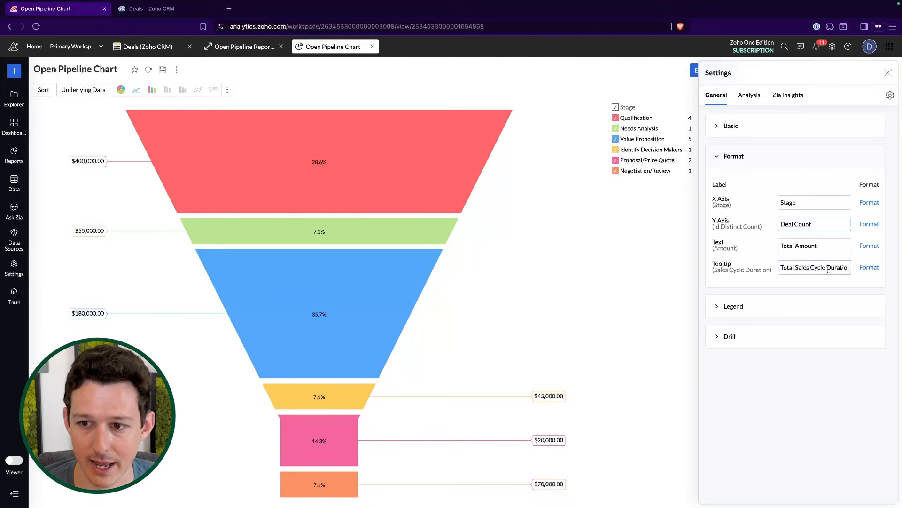
pyautogui.tripleClick(832, 269)
pyautogui.click(852, 72)
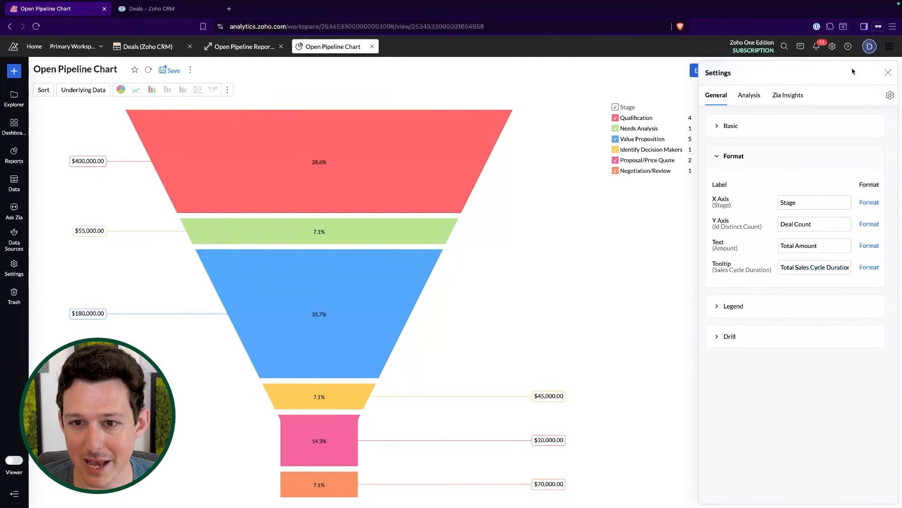
pyautogui.click(883, 74)
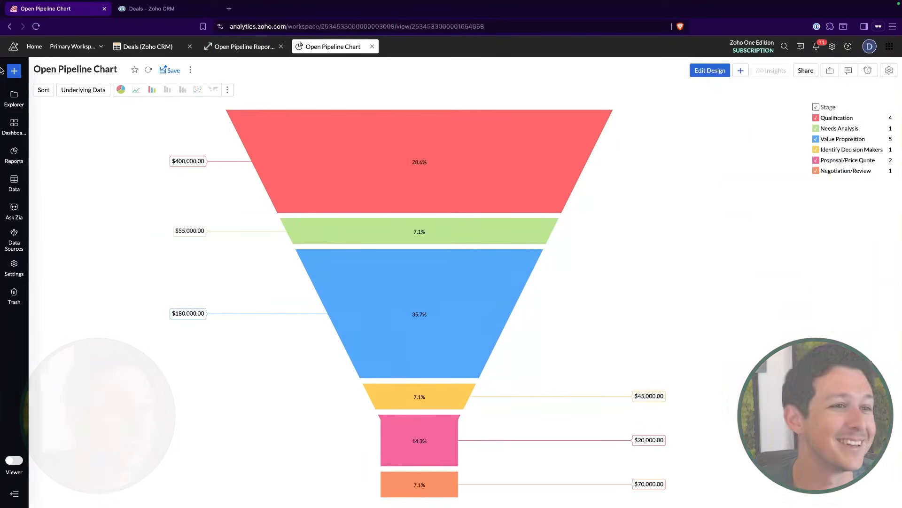
pyautogui.click(170, 71)
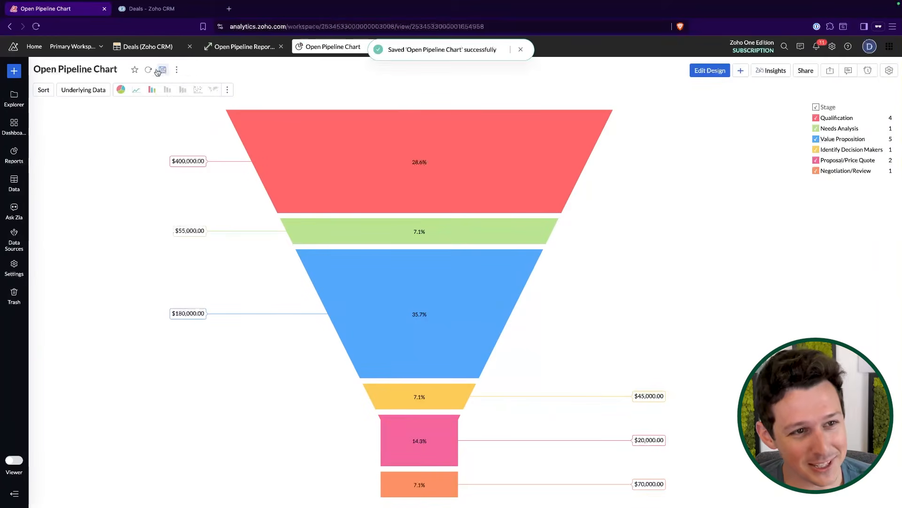
# Create a new dashboard and title it "Open Pipeline Dashboard"
pyautogui.moveTo(19, 79)
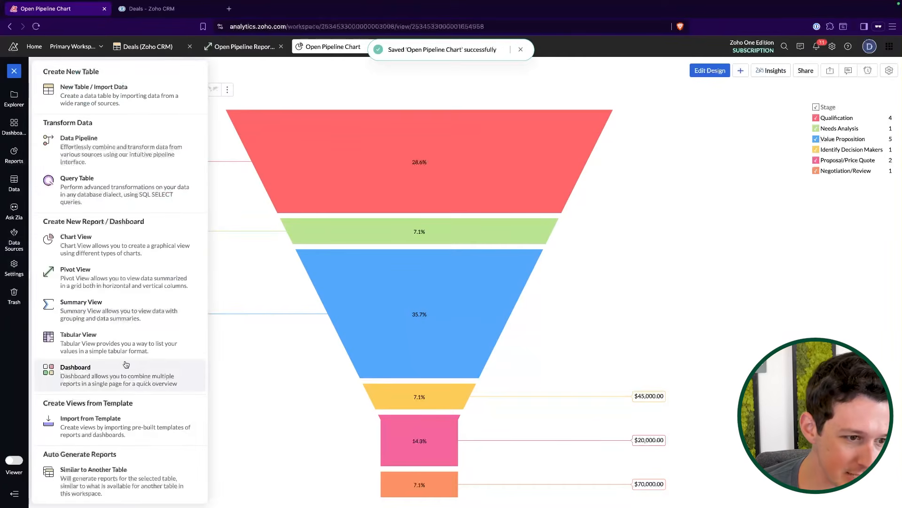
pyautogui.click(174, 375)
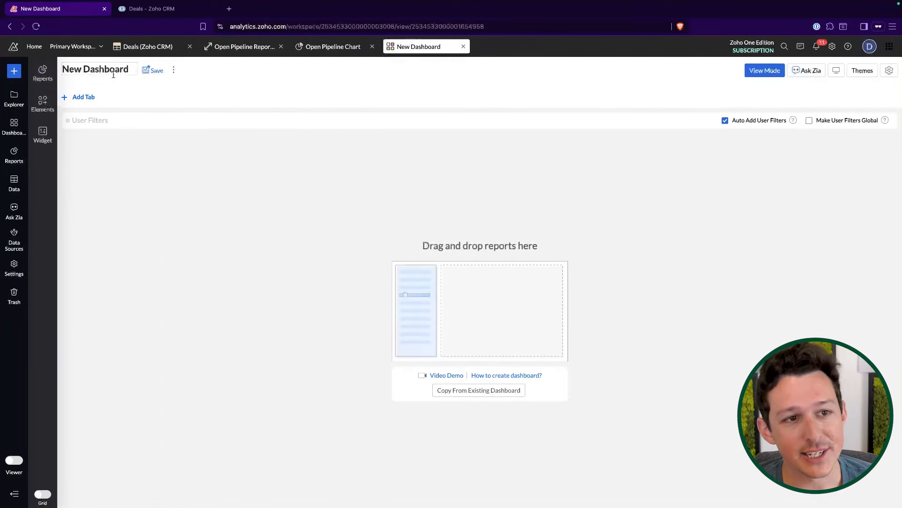
pyautogui.click(112, 71)
pyautogui.write('Open Pillars')
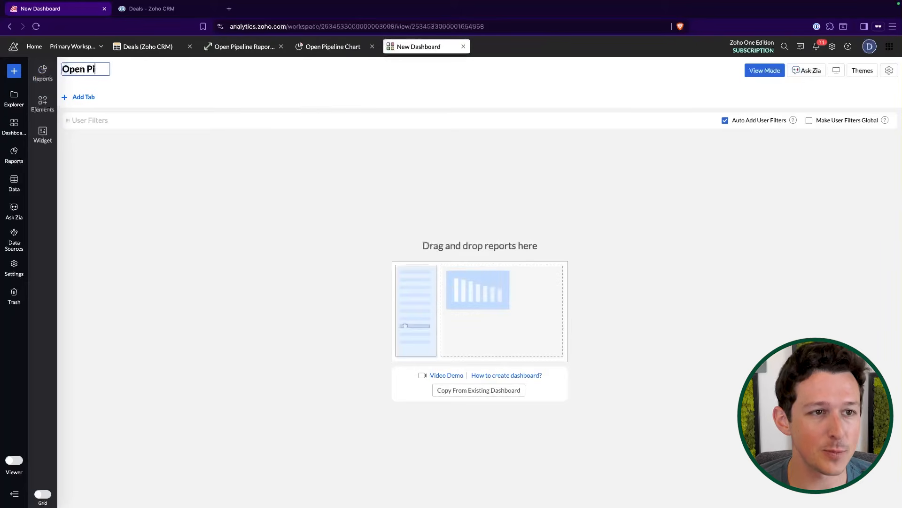
pyautogui.press('BackSpace')
pyautogui.press('BackSpace')
pyautogui.press('BackSpace')
pyautogui.press('BackSpace')
pyautogui.press('BackSpace')
pyautogui.write('pel')
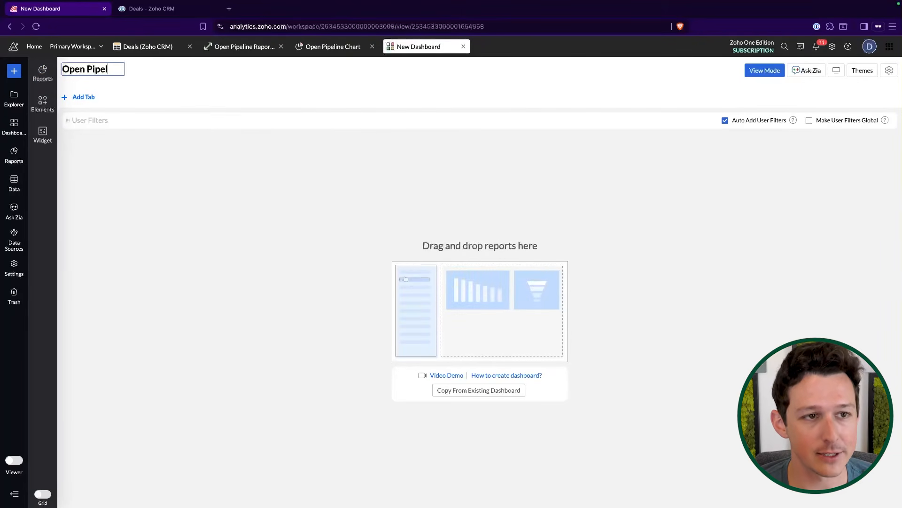
pyautogui.write('ine Dashboard')
pyautogui.press('Return')
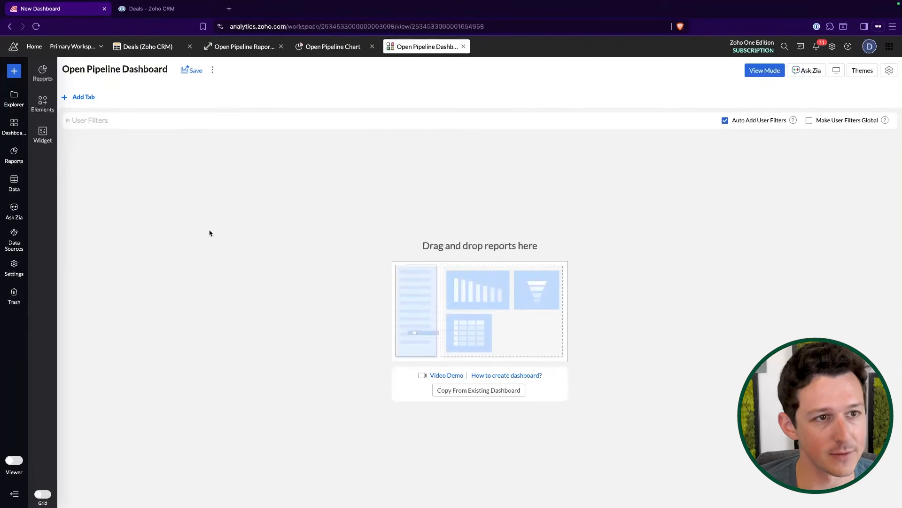
# Add the Open Pipeline Report - Zenatta pivot to the dashboard and place the Open Pipeline Chart below it
pyautogui.click(43, 73)
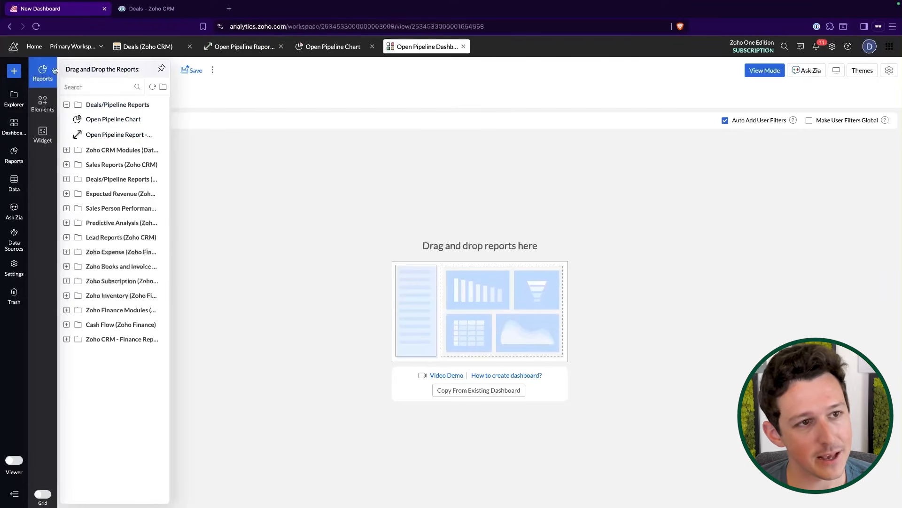
pyautogui.click(68, 166)
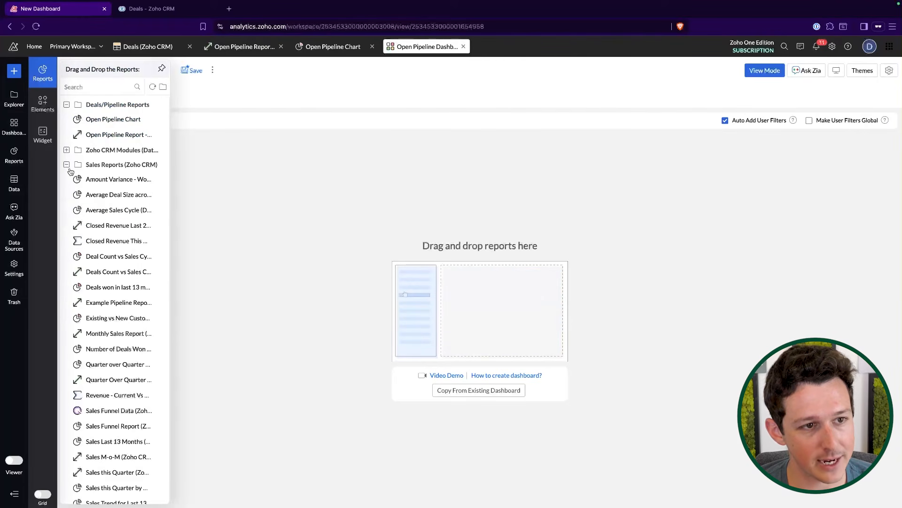
pyautogui.click(68, 166)
pyautogui.click(68, 180)
pyautogui.click(68, 180)
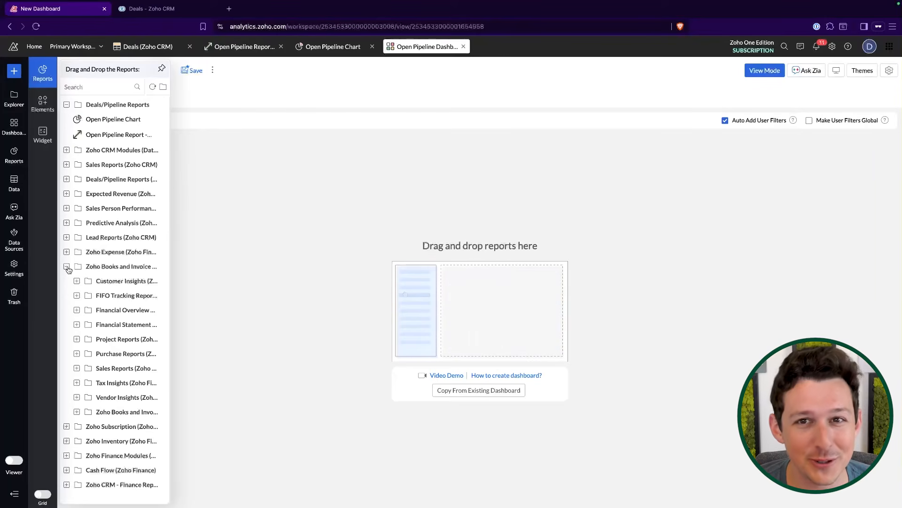
pyautogui.moveTo(106, 135); pyautogui.dragTo(183, 174)
pyautogui.moveTo(146, 121); pyautogui.dragTo(299, 422)
# Enlarge the pivot report and the funnel chart so that each spans the full width of the dashboard
pyautogui.scroll(-1, 595, 370)
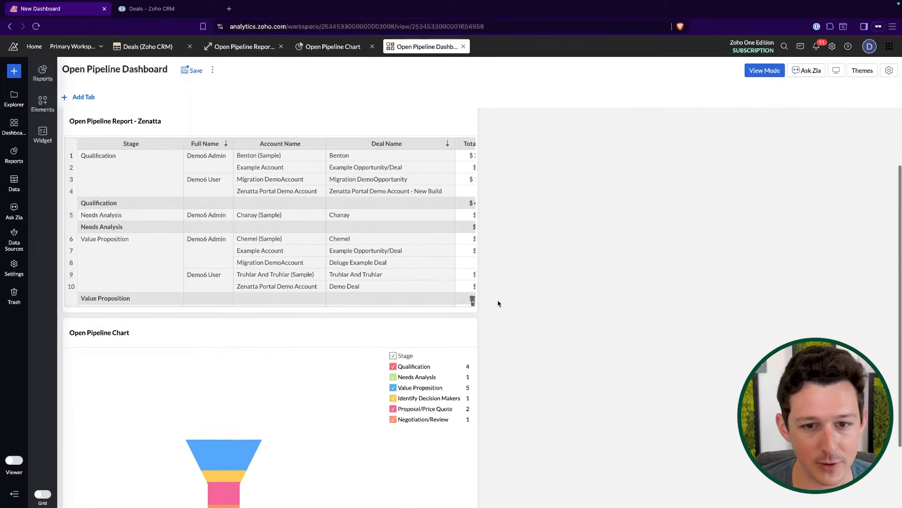
pyautogui.moveTo(476, 311); pyautogui.dragTo(899, 382)
pyautogui.scroll(-1, 470, 305)
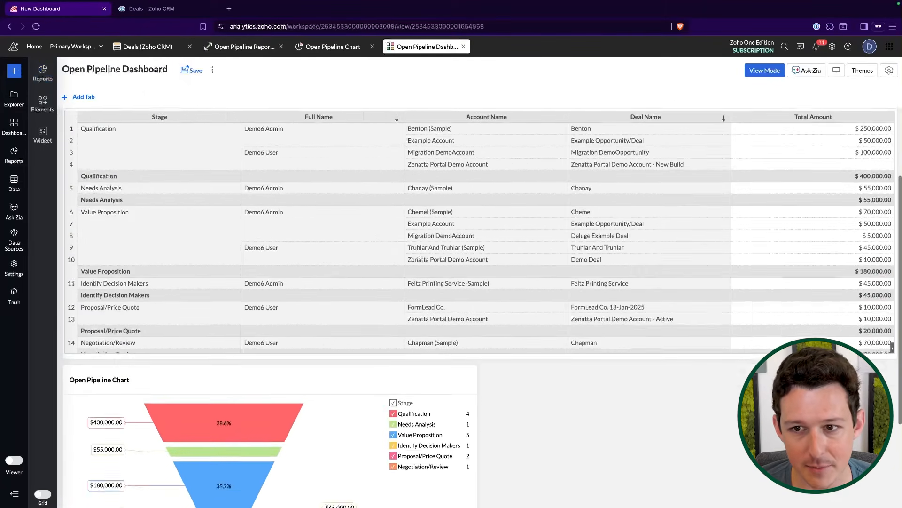
pyautogui.scroll(-5, 656, 401)
pyautogui.moveTo(475, 430); pyautogui.dragTo(899, 497)
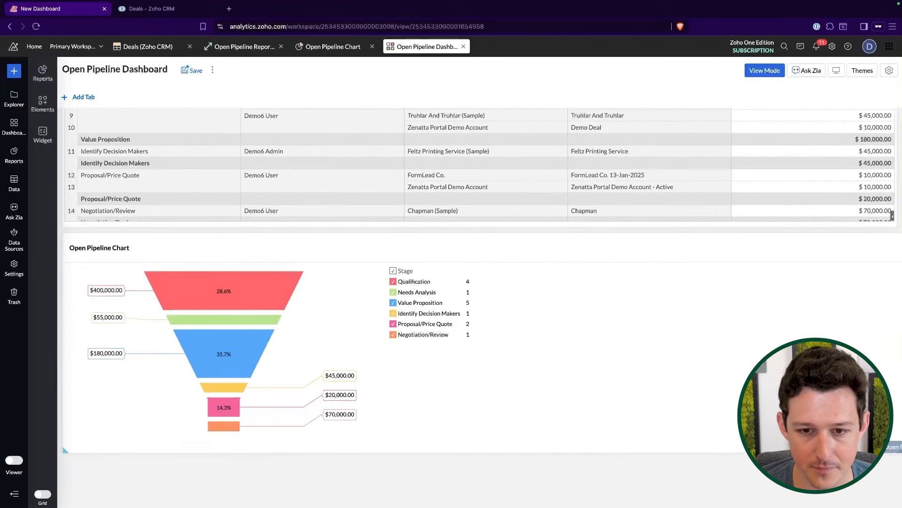
# Save the dashboard as "Open Pipeline Dashboard" in the Deals/Pipeline Reports folder
pyautogui.scroll(5, 719, 383)
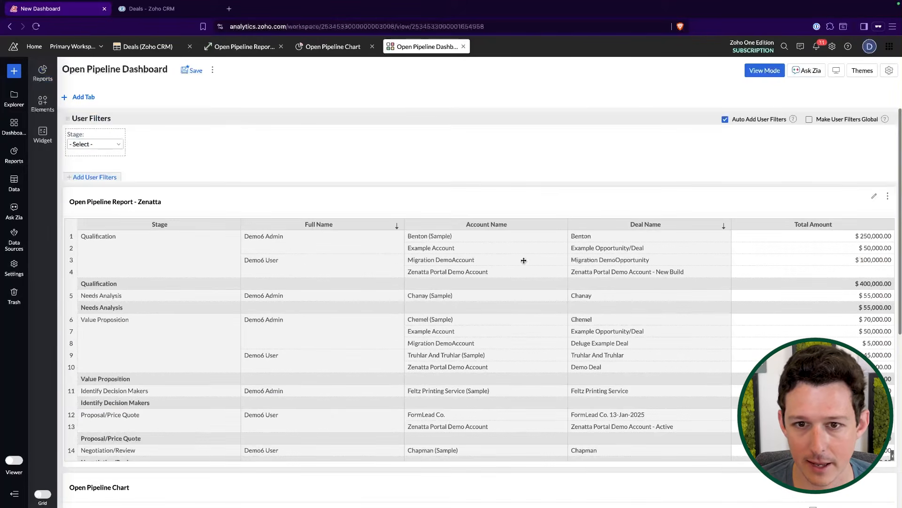
pyautogui.click(192, 70)
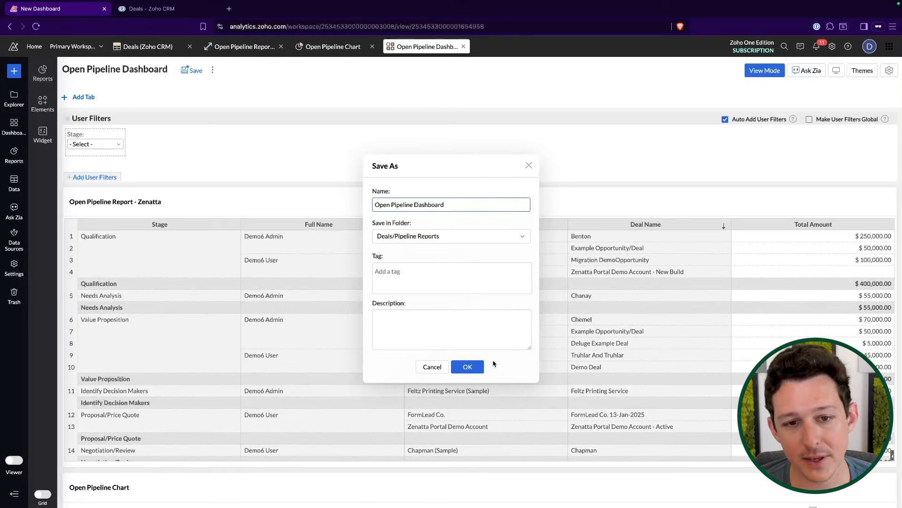
pyautogui.click(470, 367)
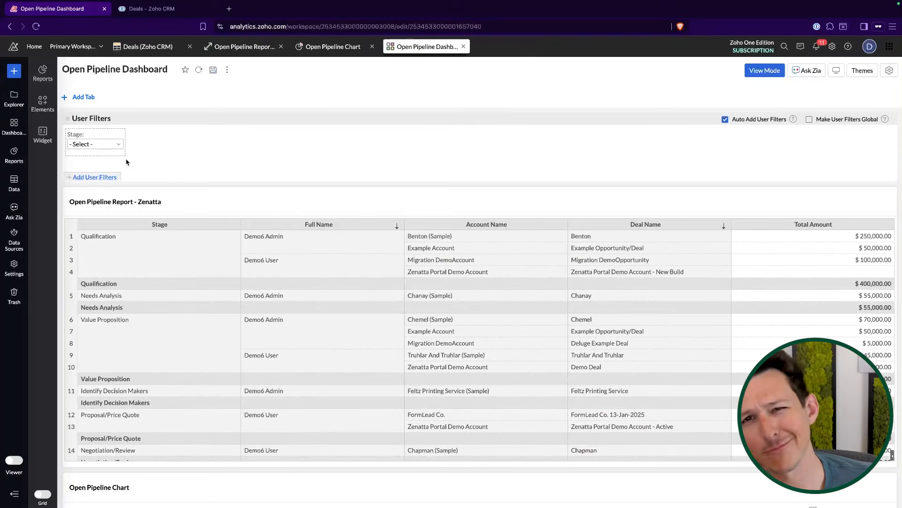
# Check the user filters defined in the Open Pipeline Report pivot and return to the dashboard
pyautogui.click(237, 47)
pyautogui.click(275, 112)
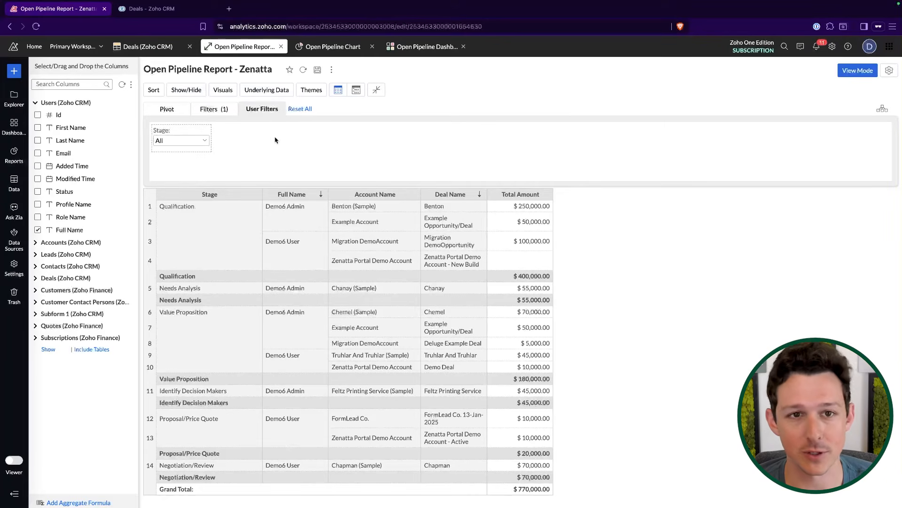
pyautogui.click(426, 47)
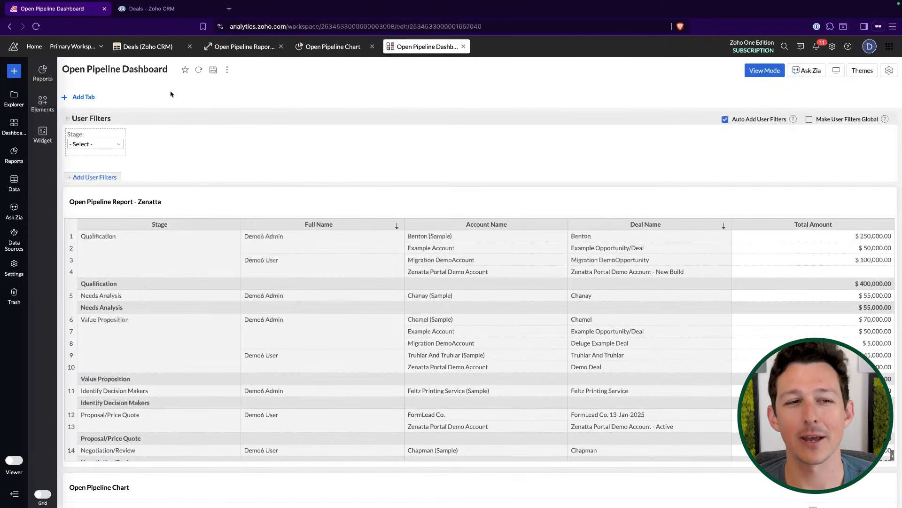
pyautogui.moveTo(110, 141)
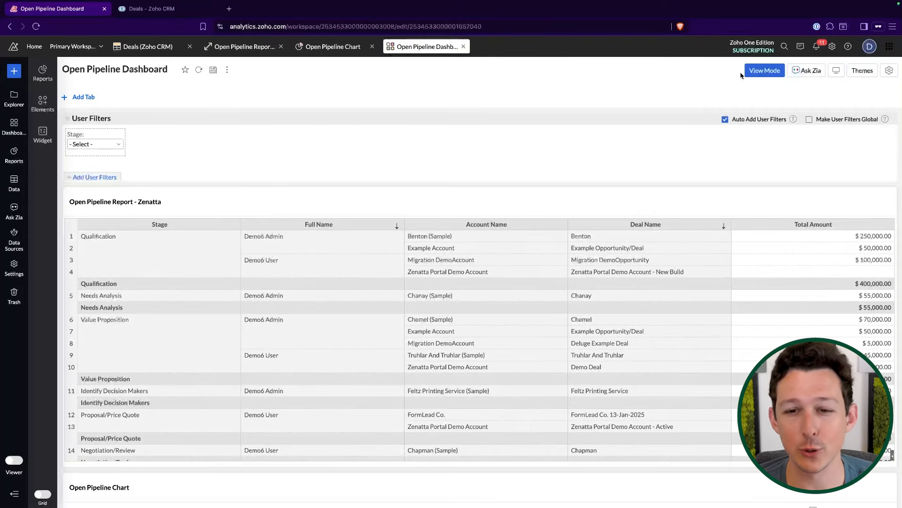
# Switch the dashboard to view mode and examine the stages offered by its Stage filter
pyautogui.click(765, 70)
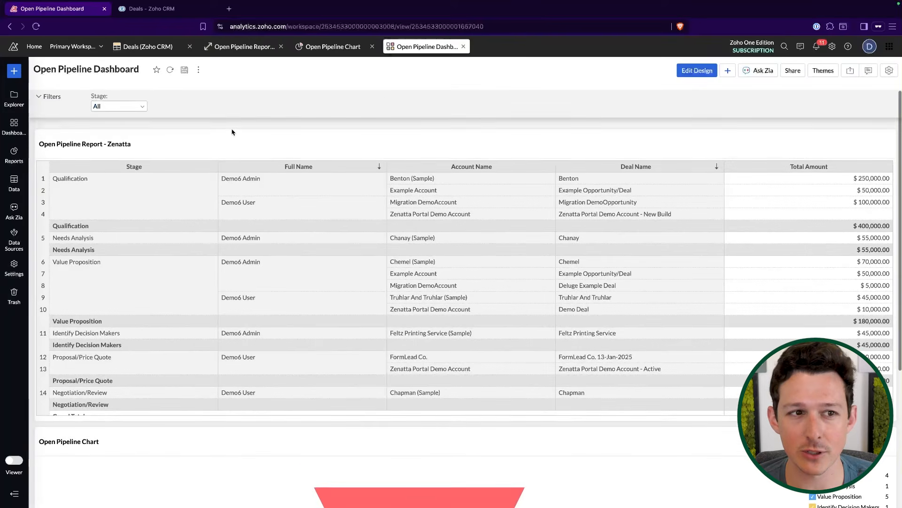
pyautogui.click(140, 110)
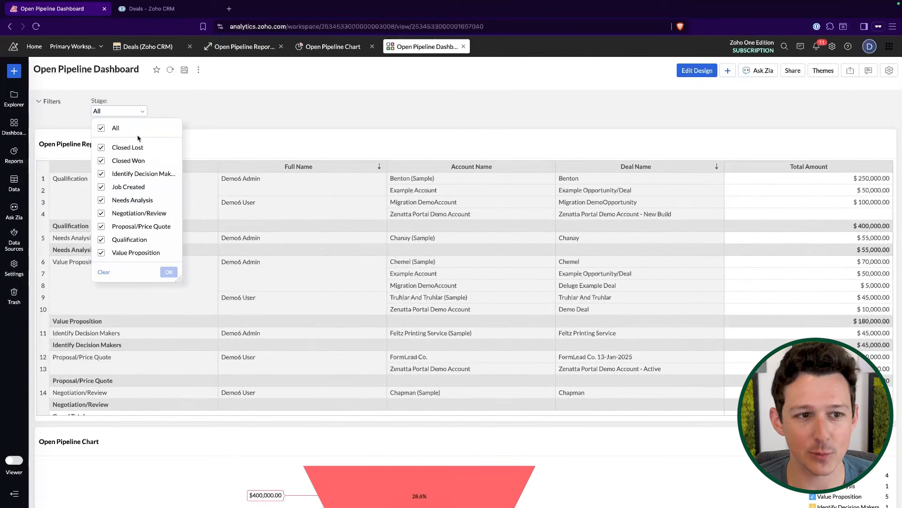
pyautogui.click(301, 99)
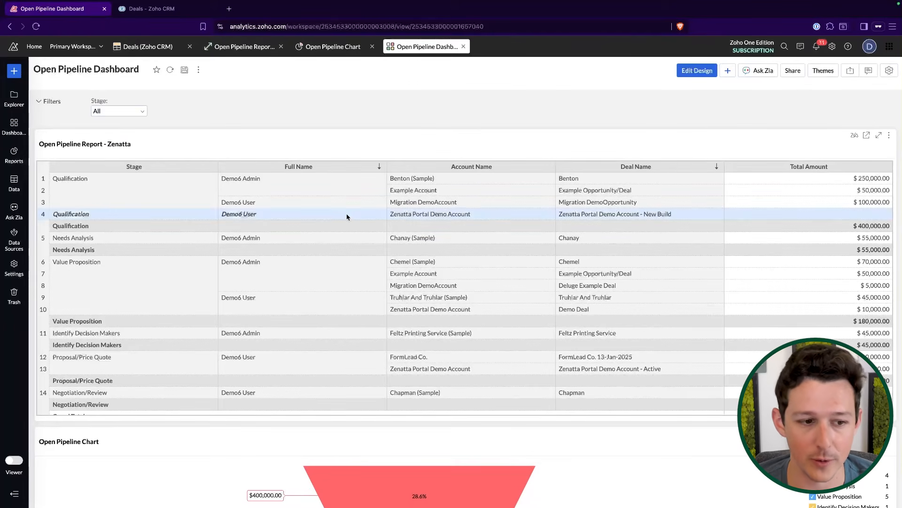
# Review the dashboard's pivot, the funnel's Identify Decision Makers tooltip and the Stage filter's list
pyautogui.scroll(-5, 353, 202)
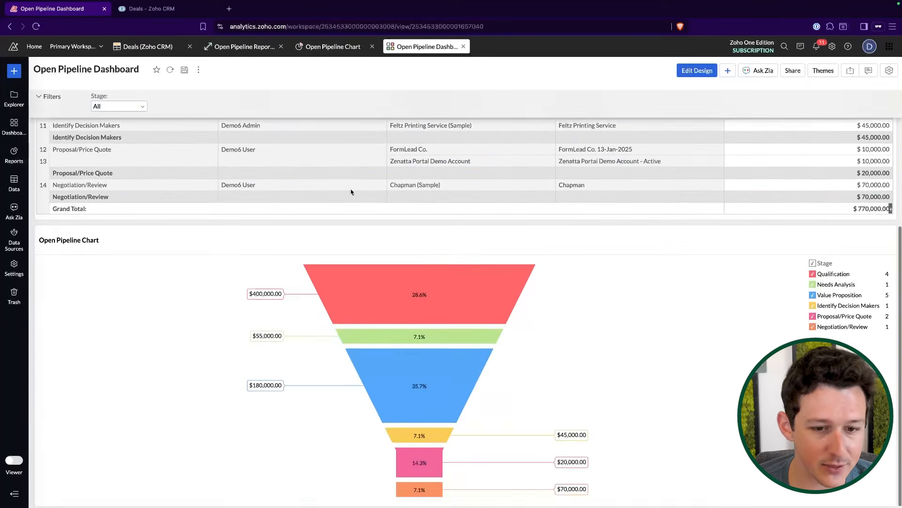
pyautogui.moveTo(432, 444)
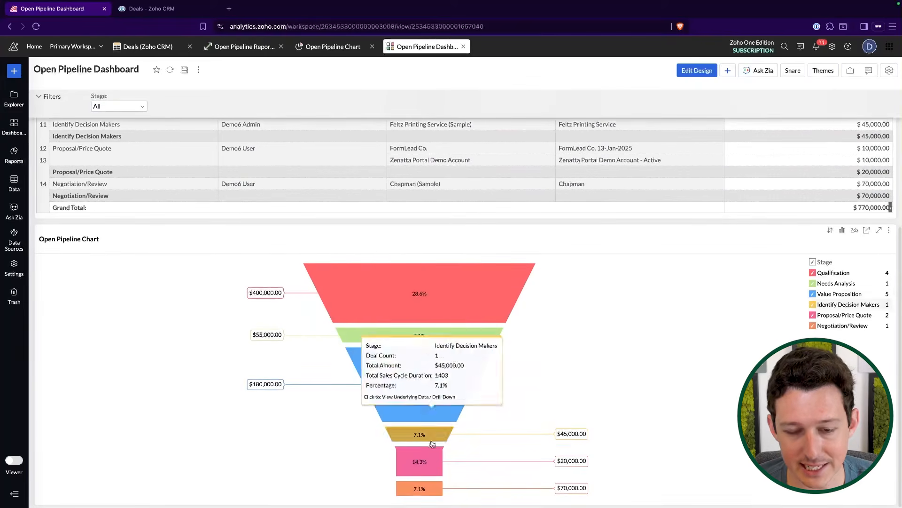
pyautogui.scroll(5, 478, 249)
pyautogui.scroll(1, 482, 229)
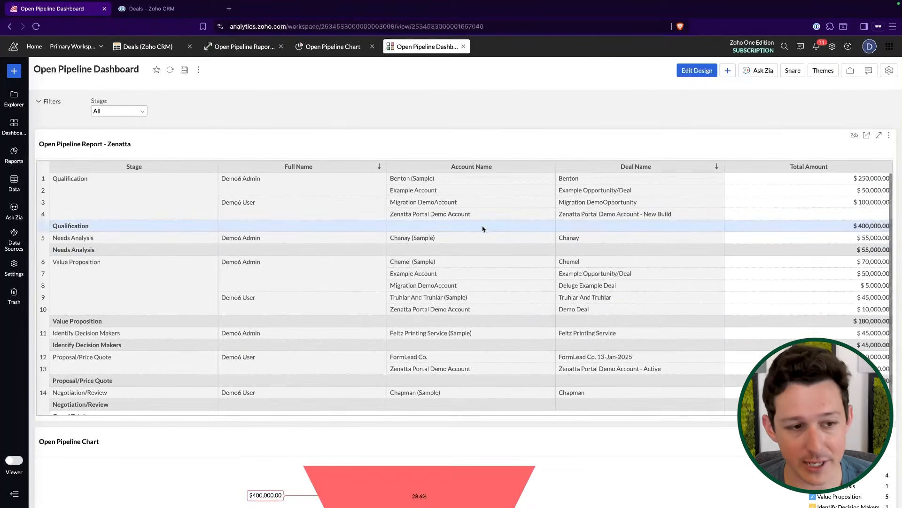
pyautogui.scroll(-1, 483, 229)
pyautogui.click(141, 112)
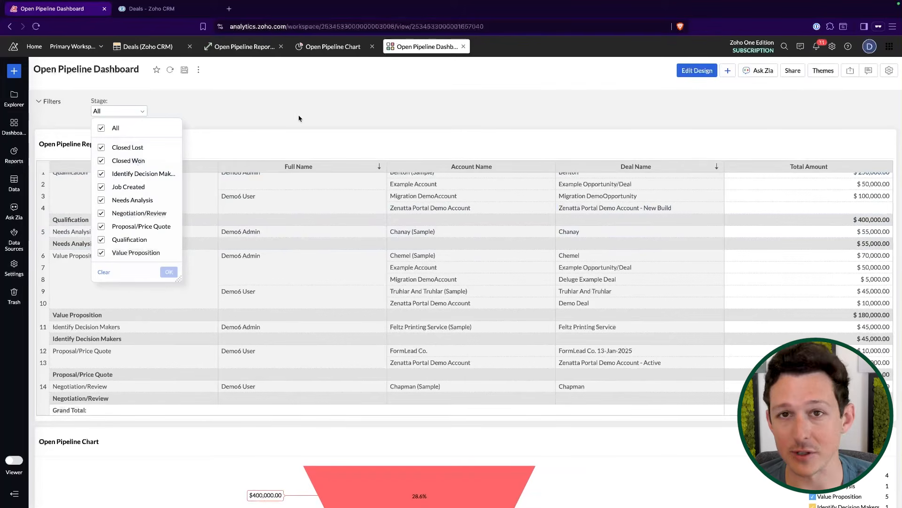
pyautogui.click(319, 118)
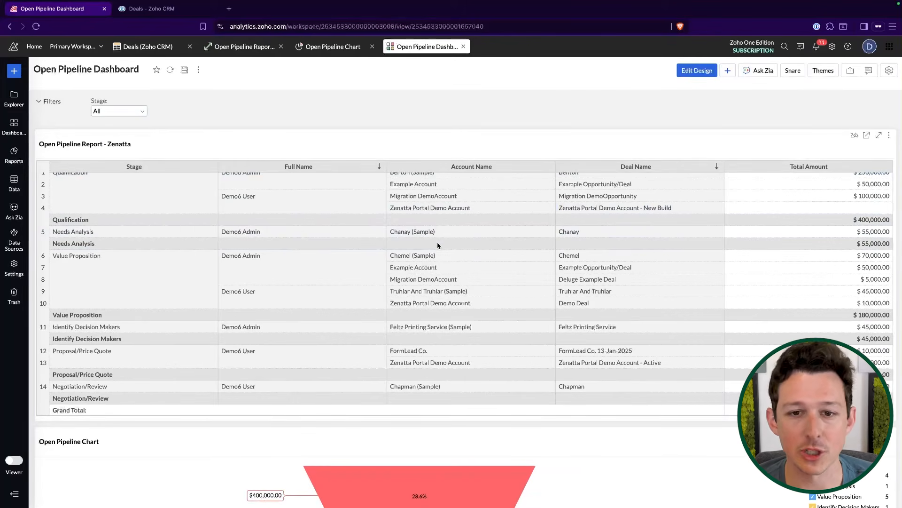
pyautogui.scroll(1, 437, 245)
# Look at the standalone Open Pipeline Chart and pivot report, and return to the dashboard
pyautogui.click(308, 46)
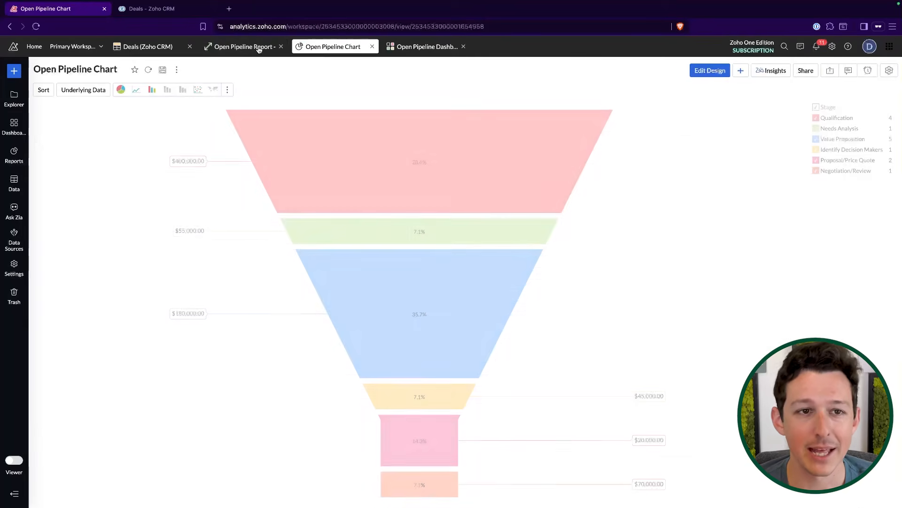
pyautogui.click(259, 49)
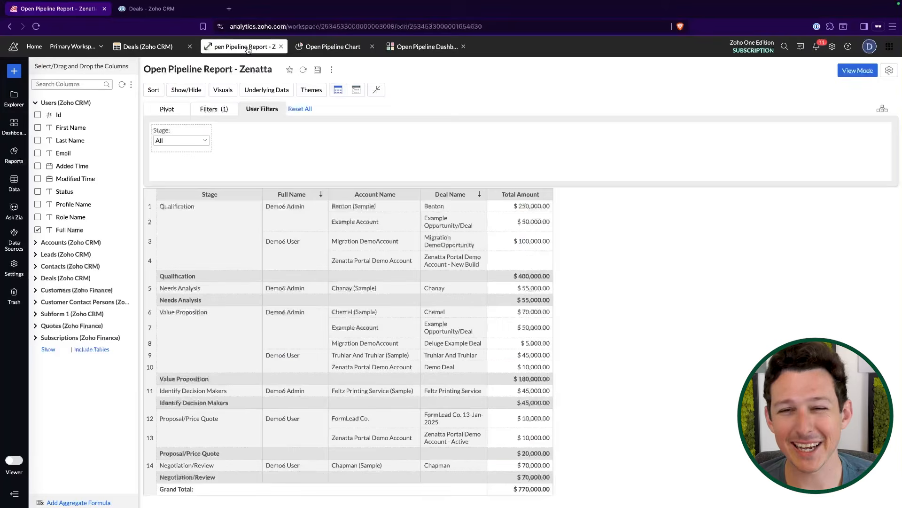
pyautogui.click(413, 49)
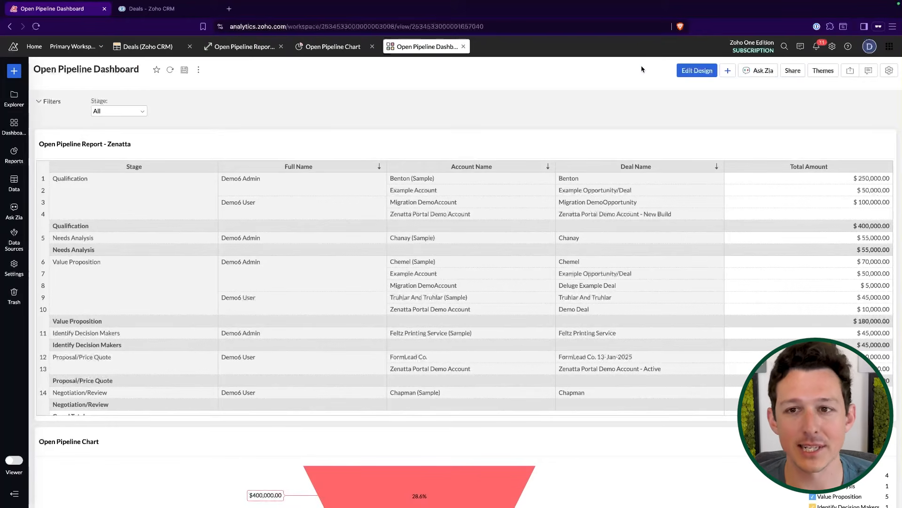
# Edit the dashboard's Stage user filter to exclude Closed Lost, Closed Won and Job Created from its listed values, and save the dashboard
pyautogui.click(703, 76)
pyautogui.click(91, 137)
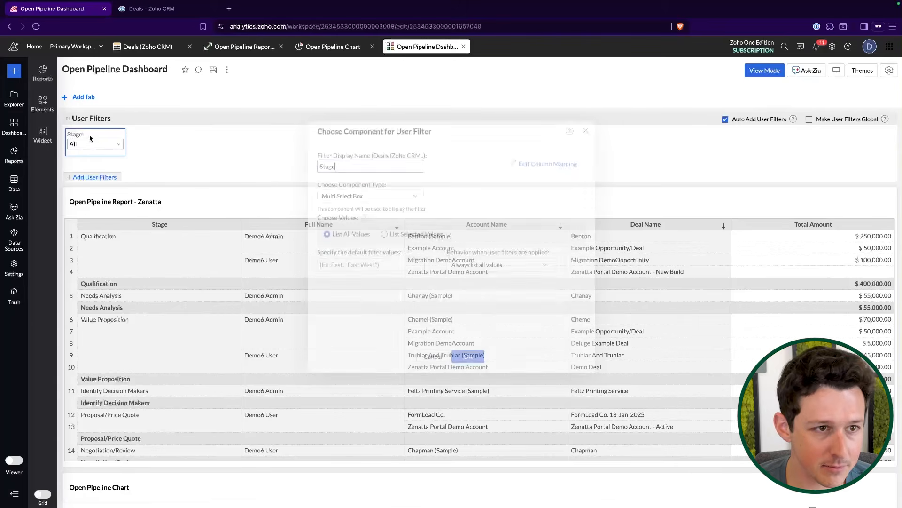
pyautogui.click(389, 200)
pyautogui.click(389, 200)
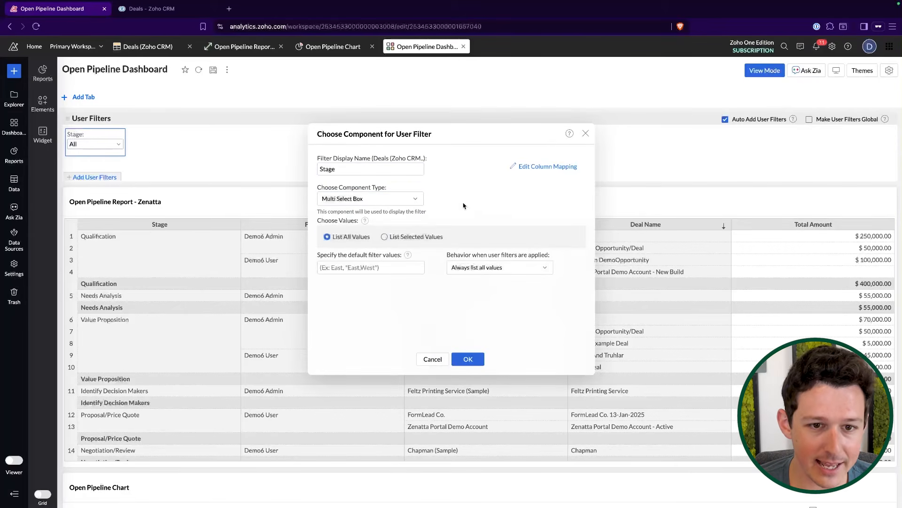
pyautogui.click(438, 237)
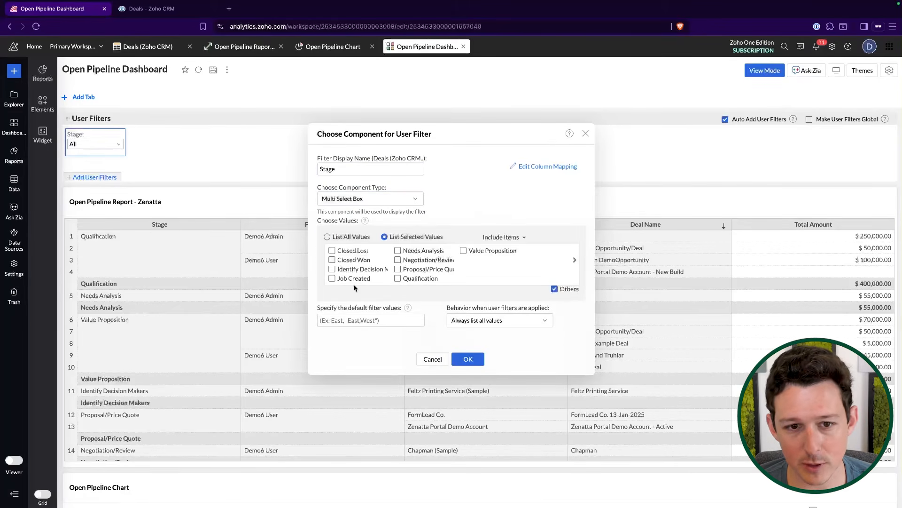
pyautogui.click(359, 251)
pyautogui.click(359, 260)
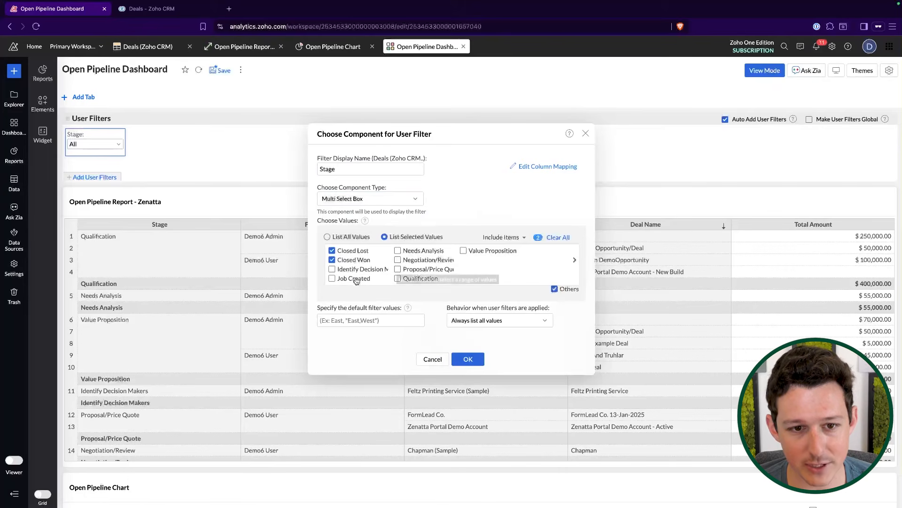
pyautogui.click(355, 278)
pyautogui.click(511, 239)
pyautogui.click(536, 263)
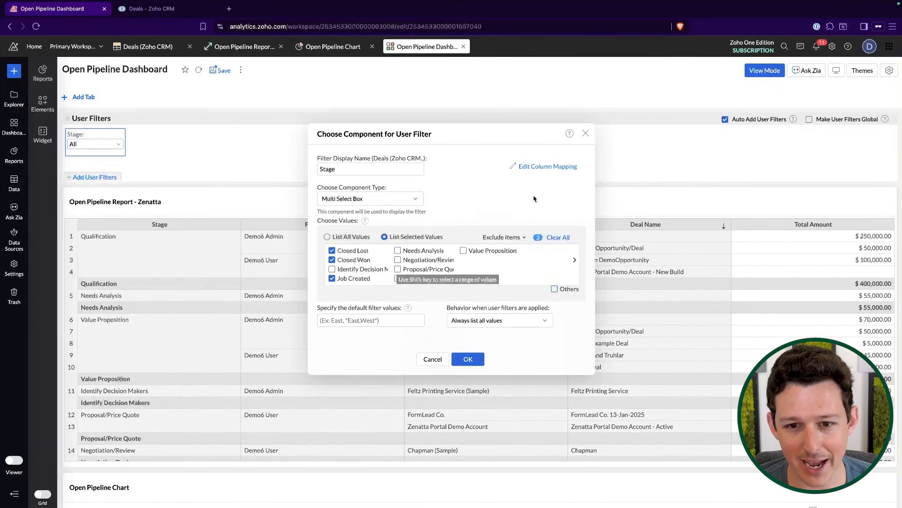
pyautogui.click(468, 360)
pyautogui.click(219, 69)
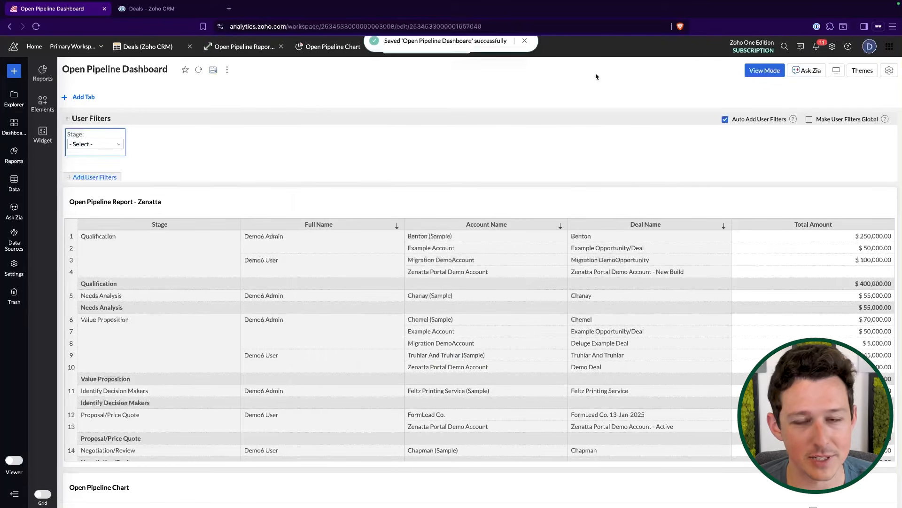
# Return the dashboard to view mode and verify which stages the edited Stage filter lists
pyautogui.click(765, 70)
pyautogui.click(143, 117)
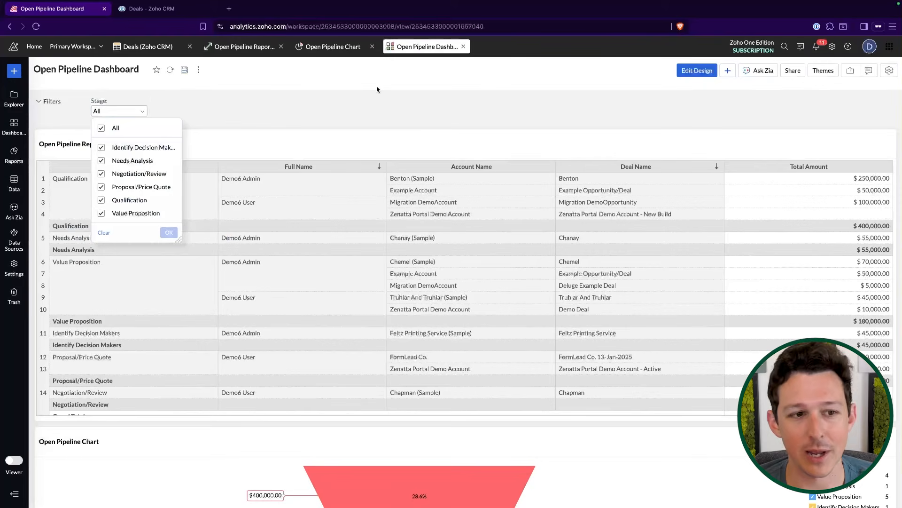
# Reopen the dashboard's design, add a timeline filter to its user filters, and save the dashboard
pyautogui.click(377, 89)
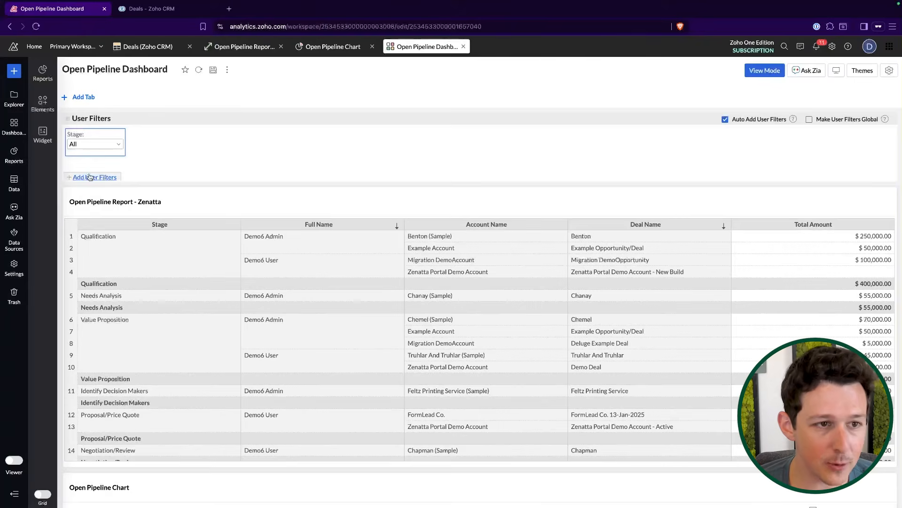
pyautogui.click(90, 176)
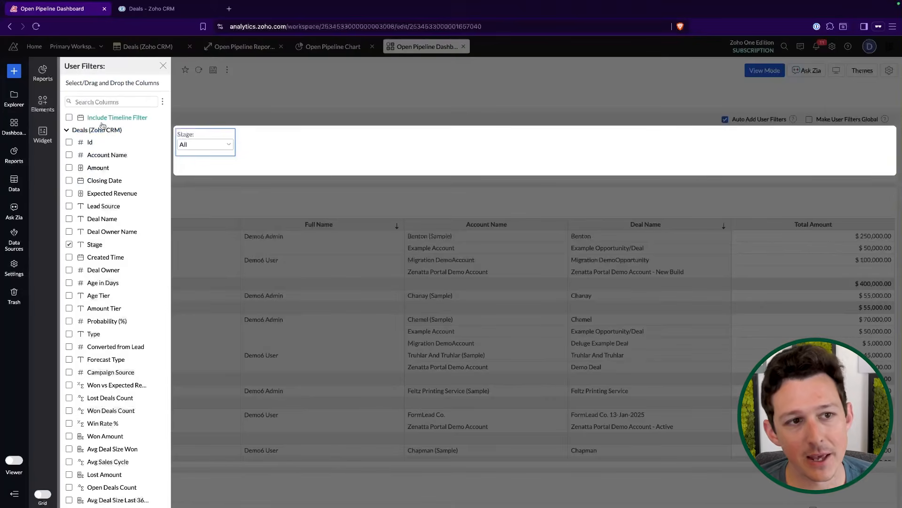
pyautogui.moveTo(102, 120); pyautogui.dragTo(268, 134)
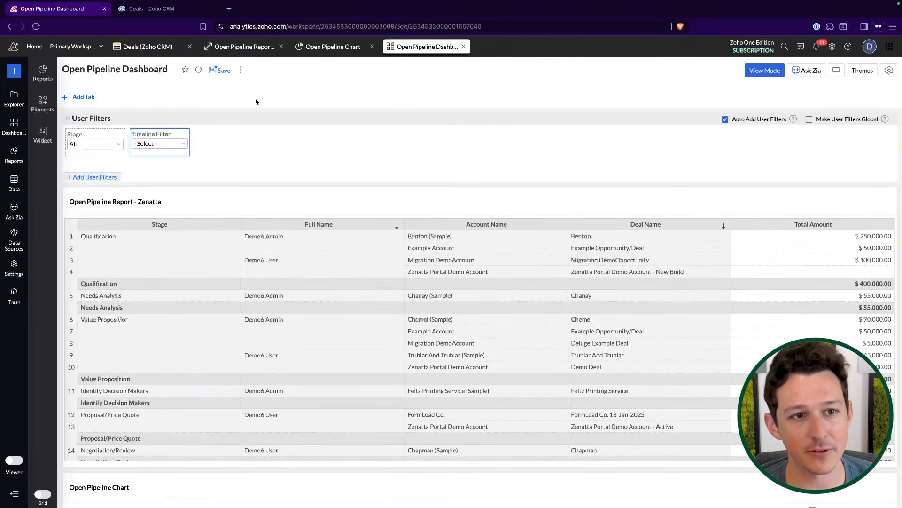
pyautogui.click(212, 71)
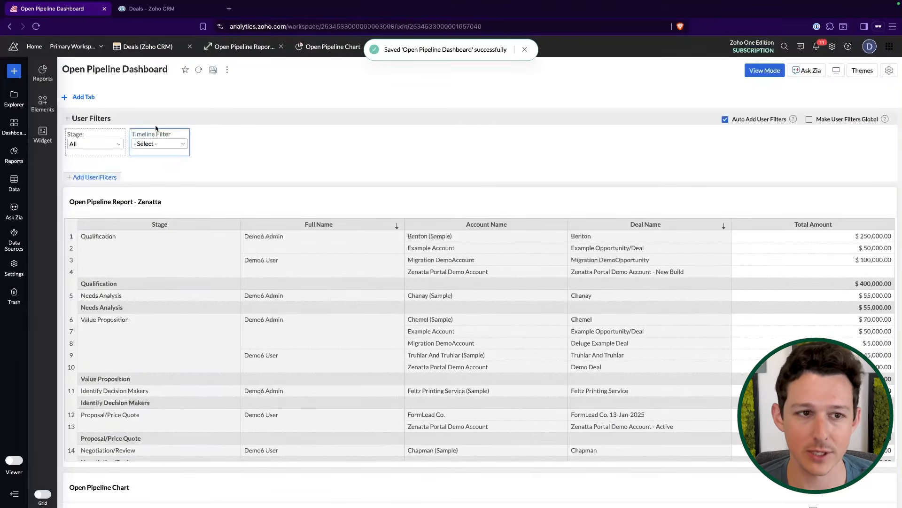
# Add Last 3 Months and Last 6 Months to the timeline filter's values, make Last 6 Months its default, and save the dashboard
pyautogui.click(154, 138)
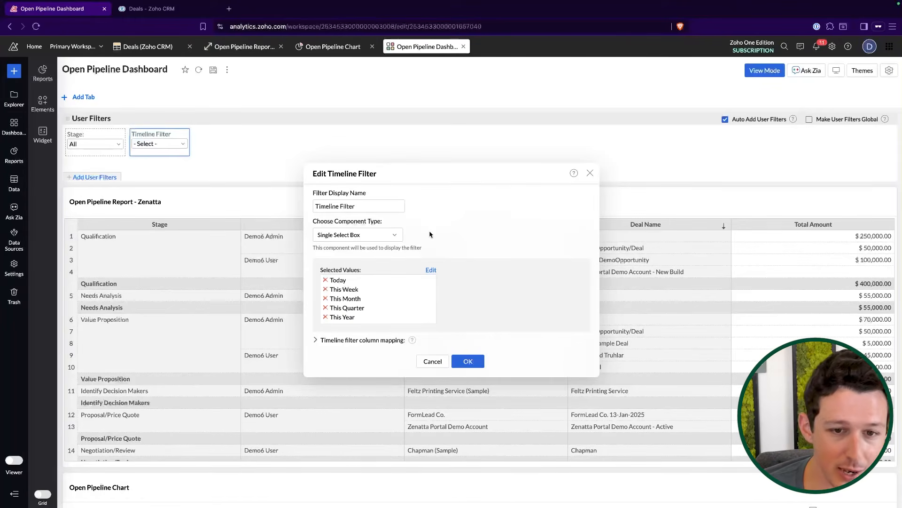
pyautogui.click(431, 270)
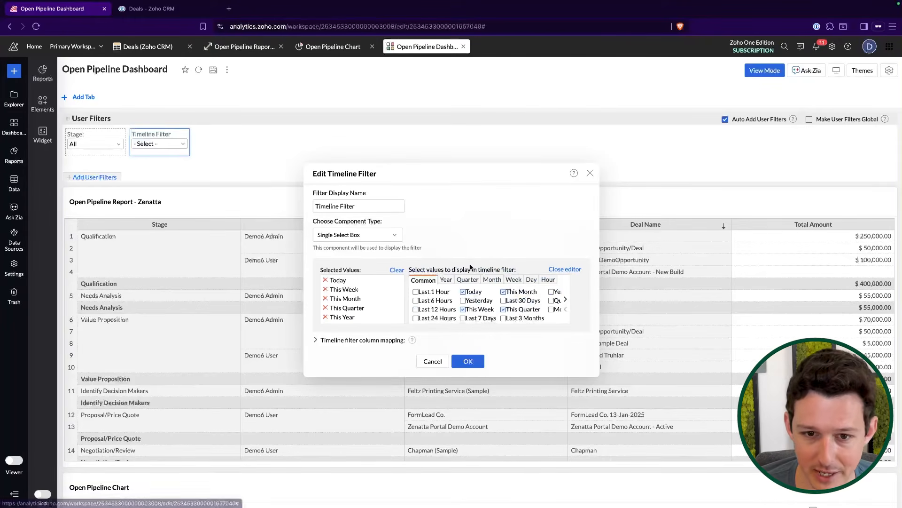
pyautogui.click(492, 280)
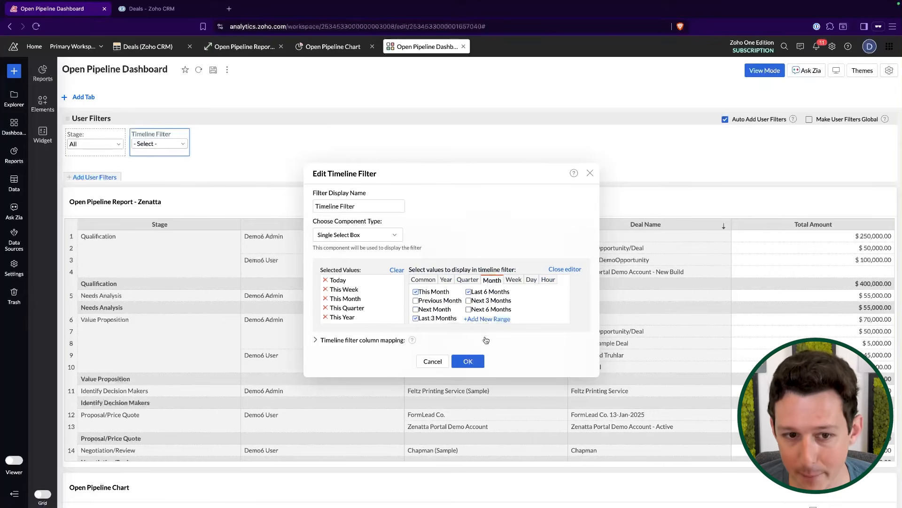
pyautogui.scroll(-2, 357, 301)
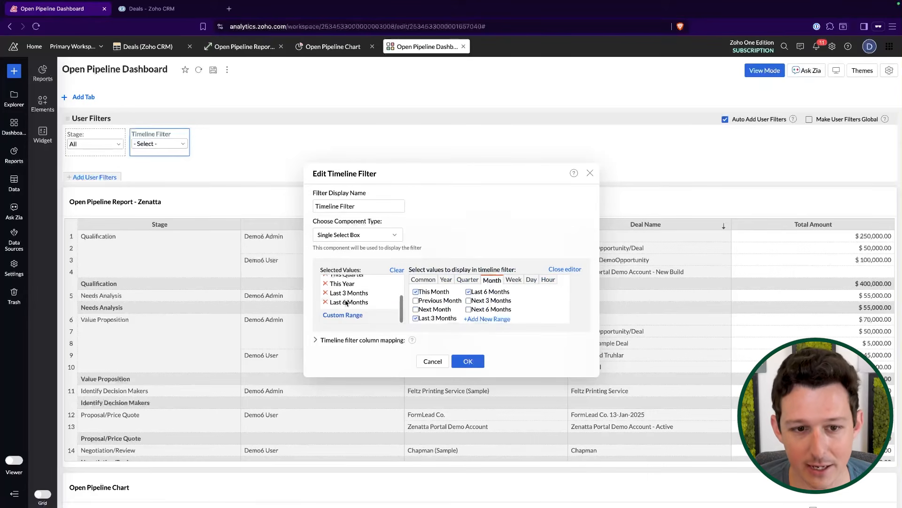
pyautogui.click(400, 301)
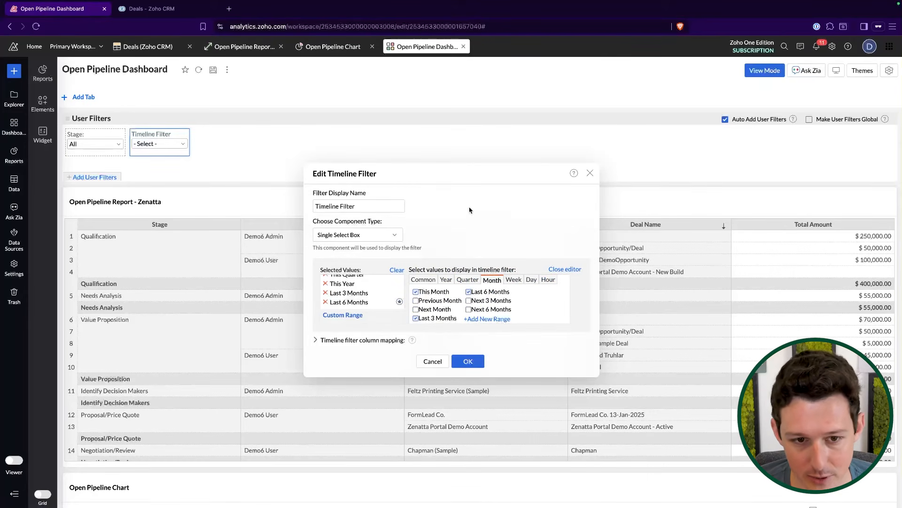
pyautogui.click(468, 361)
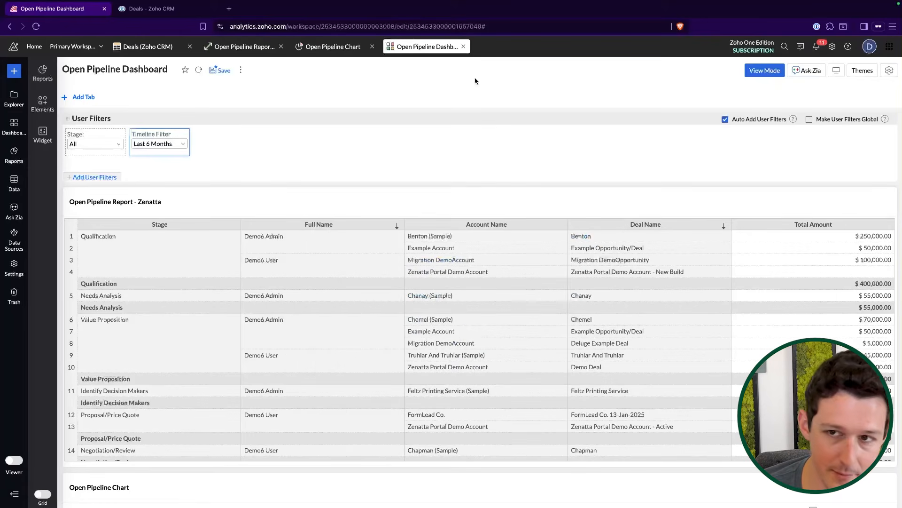
pyautogui.click(211, 71)
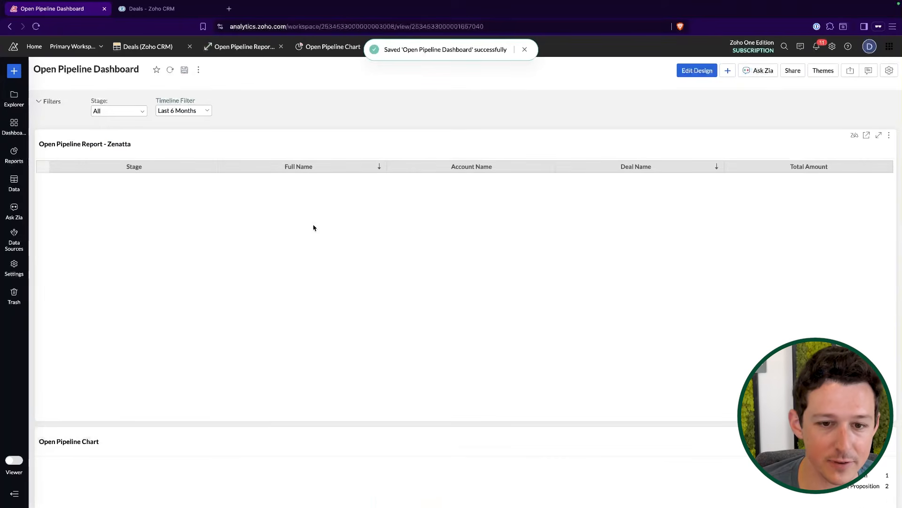
pyautogui.click(206, 111)
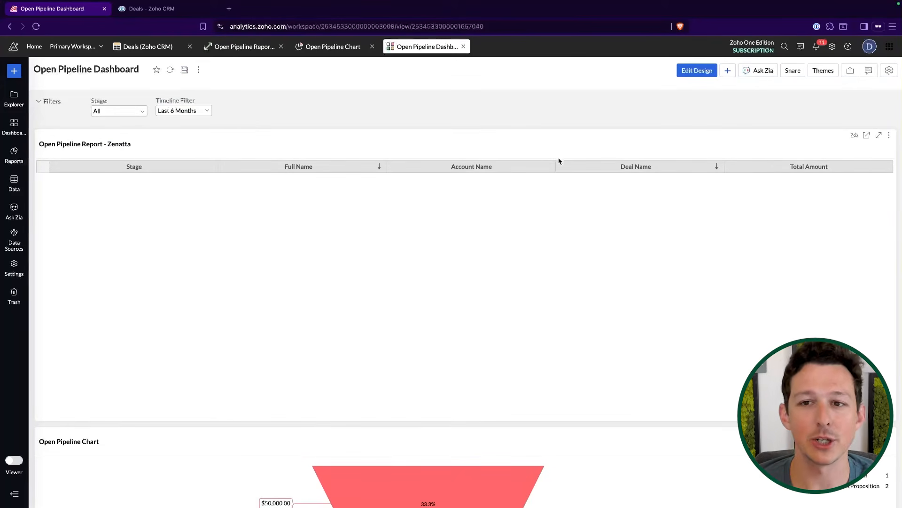
# In the dashboard's design, map the Open Pipeline Report's timeline filter to Closing Date in Deals
pyautogui.click(697, 71)
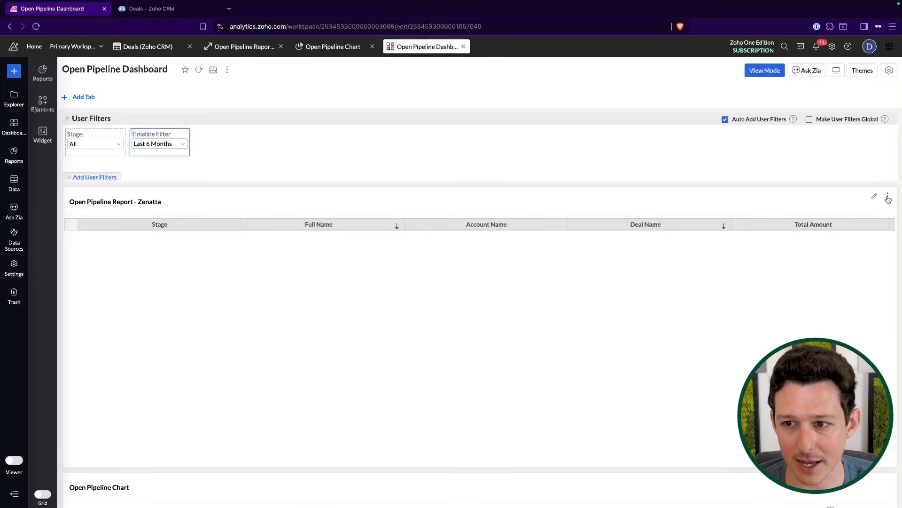
pyautogui.click(889, 198)
pyautogui.click(864, 240)
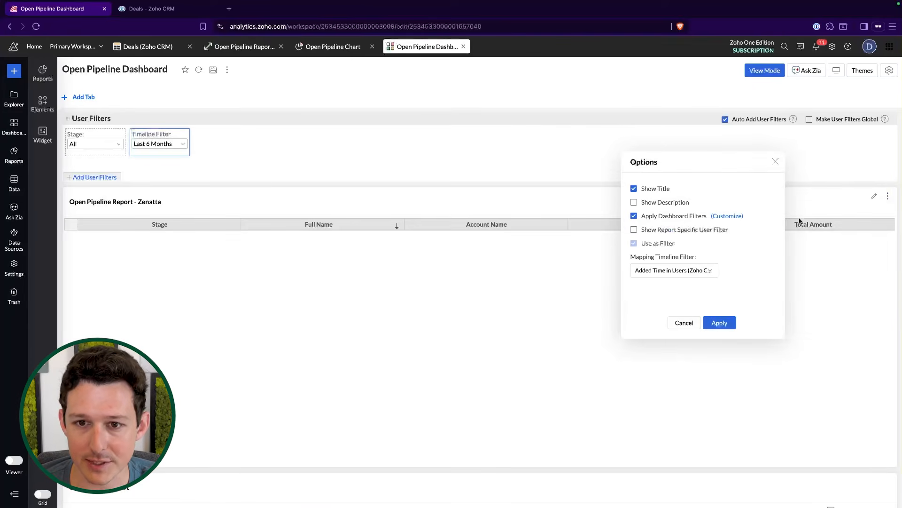
pyautogui.moveTo(635, 261); pyautogui.dragTo(710, 261)
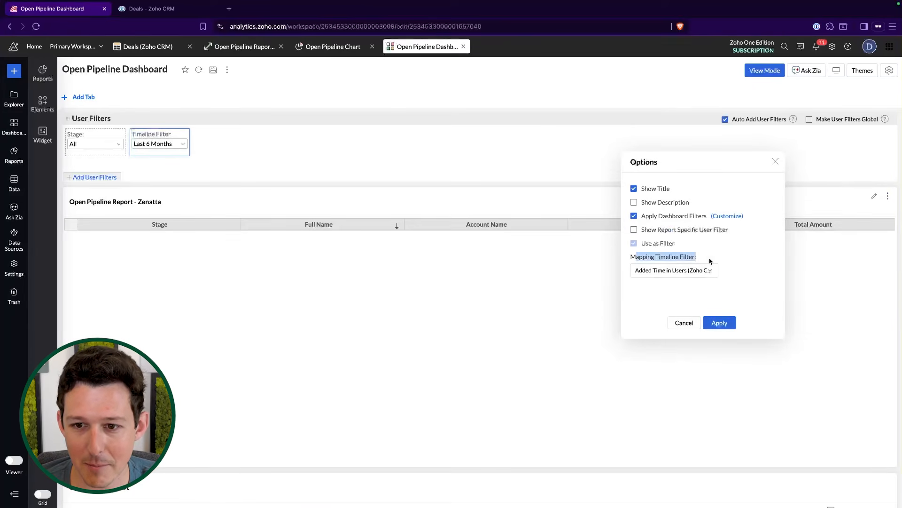
pyautogui.click(714, 260)
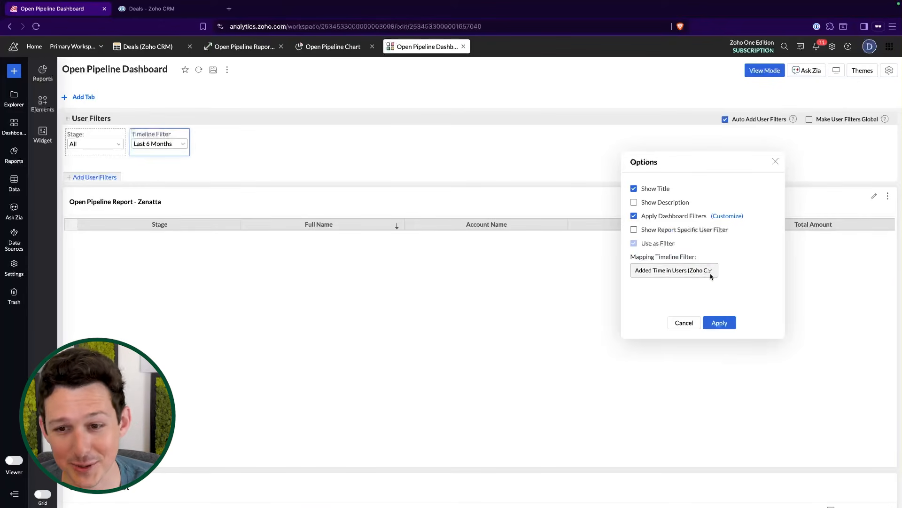
pyautogui.click(711, 275)
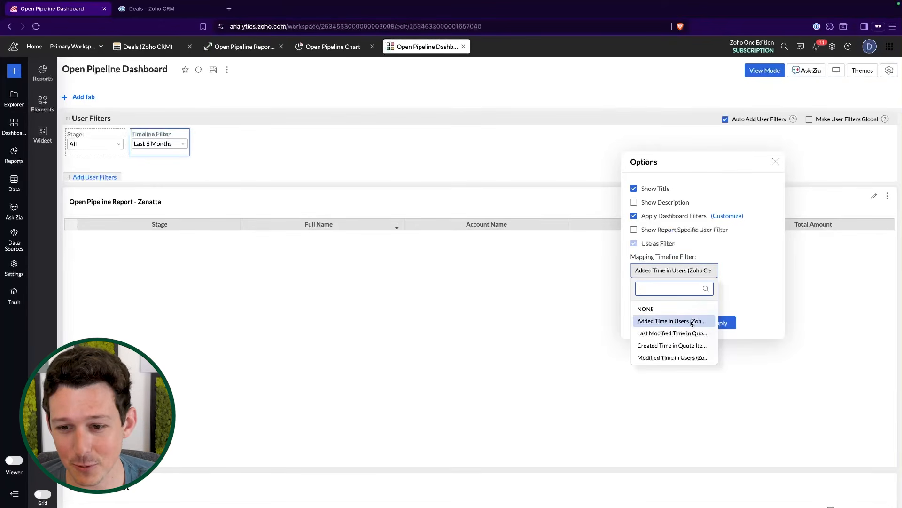
pyautogui.scroll(-3, 670, 329)
pyautogui.scroll(3, 669, 329)
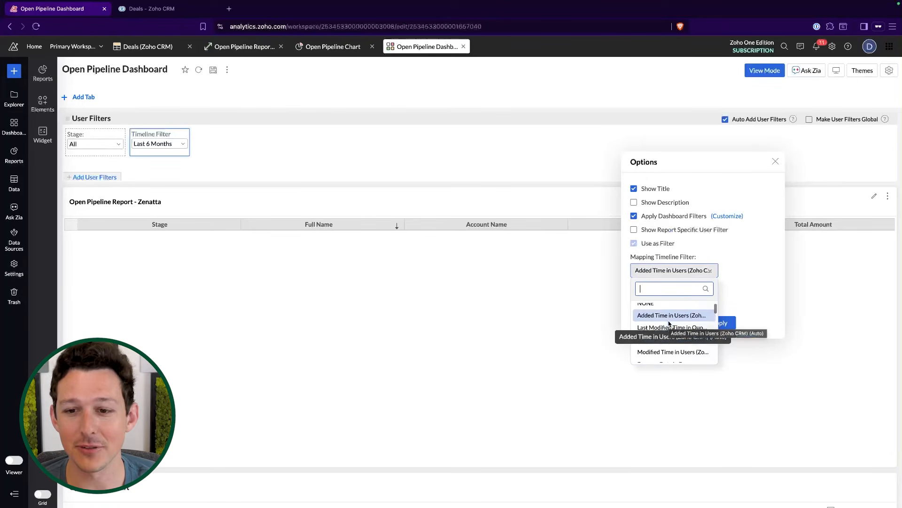
pyautogui.scroll(-2, 669, 310)
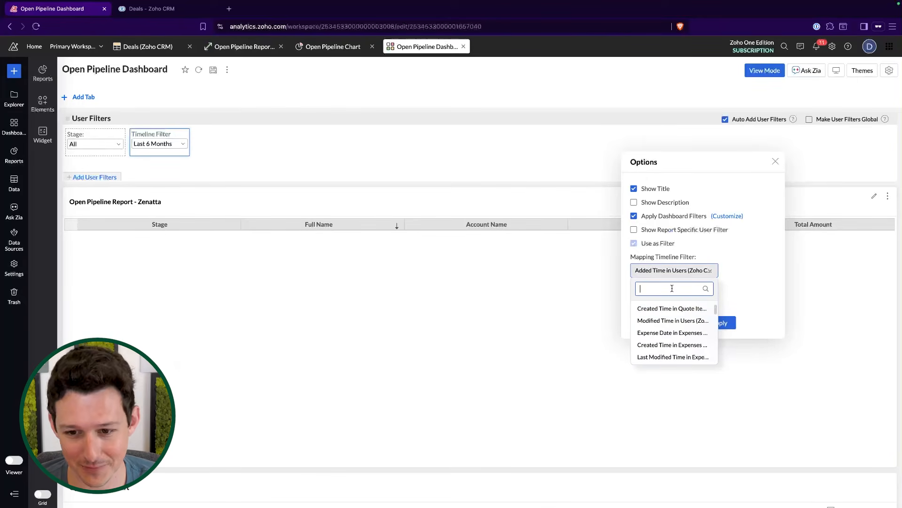
pyautogui.write('clo')
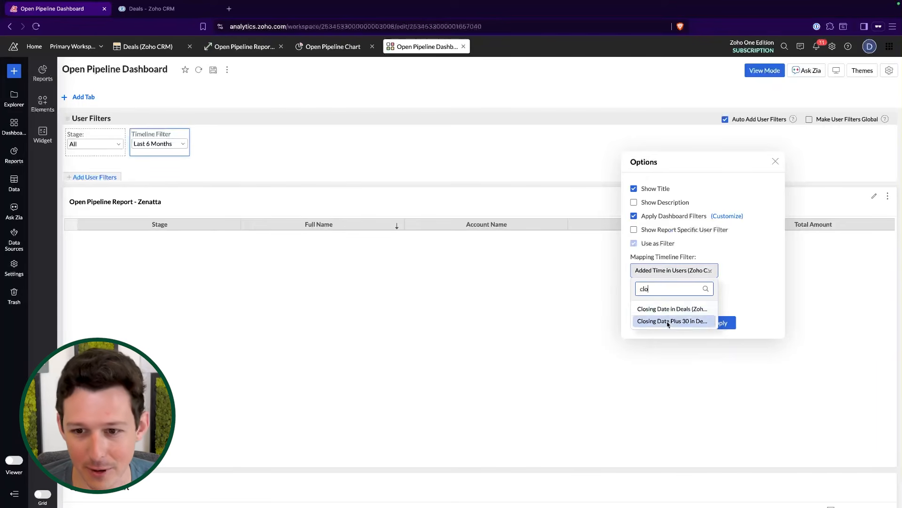
pyautogui.click(653, 309)
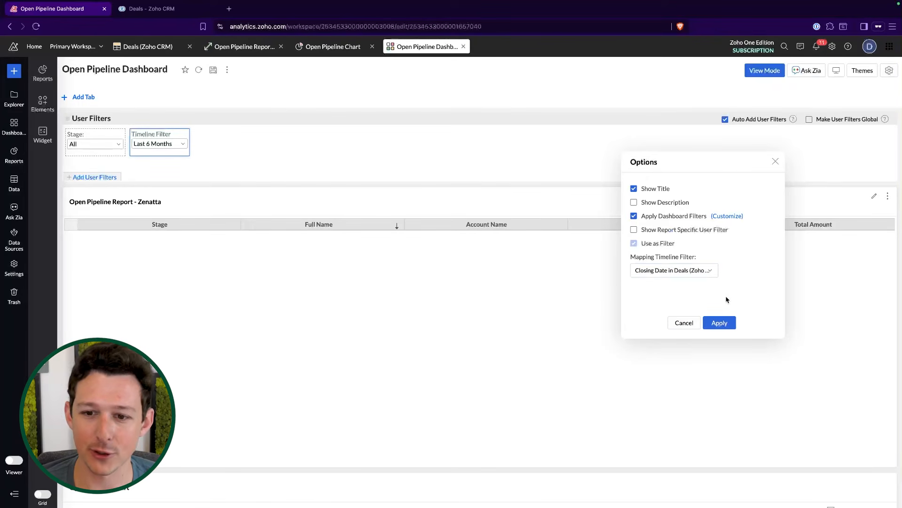
pyautogui.click(719, 322)
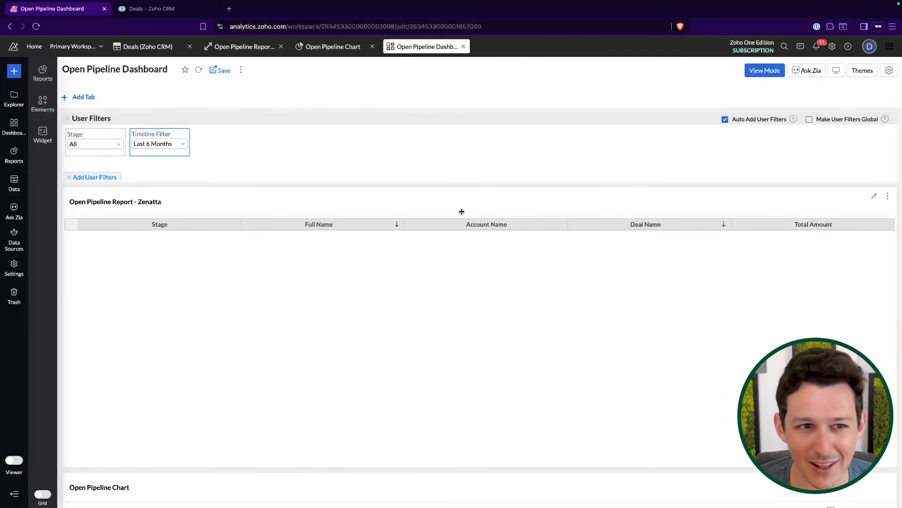
# Set the timeline filter's default value to This Year and save the dashboard
pyautogui.click(153, 137)
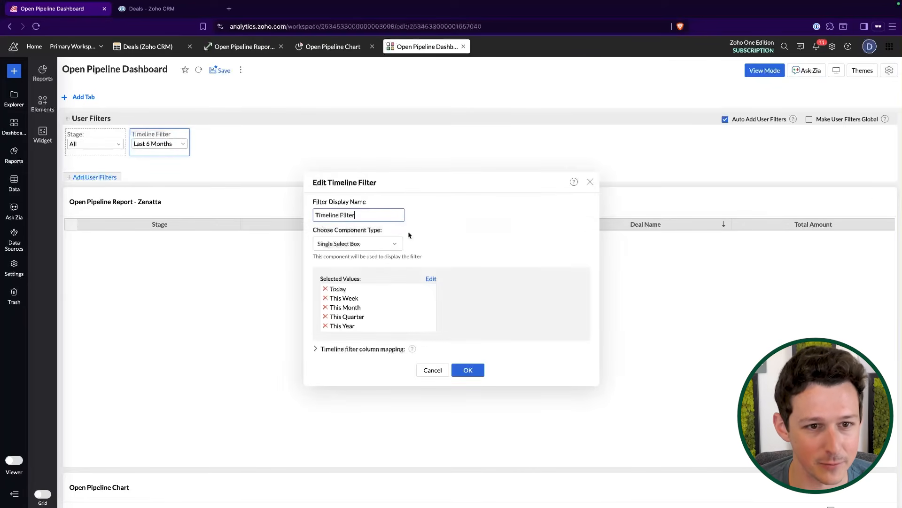
pyautogui.click(429, 326)
pyautogui.click(467, 370)
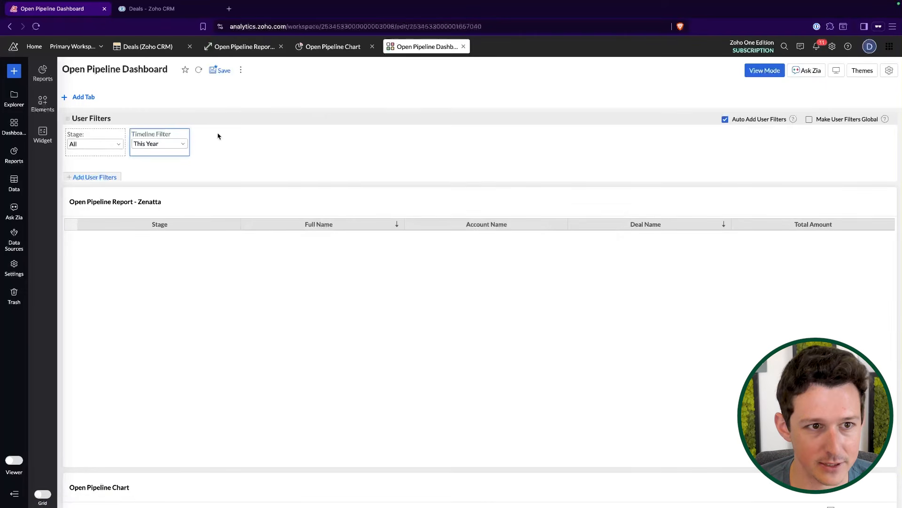
pyautogui.click(216, 71)
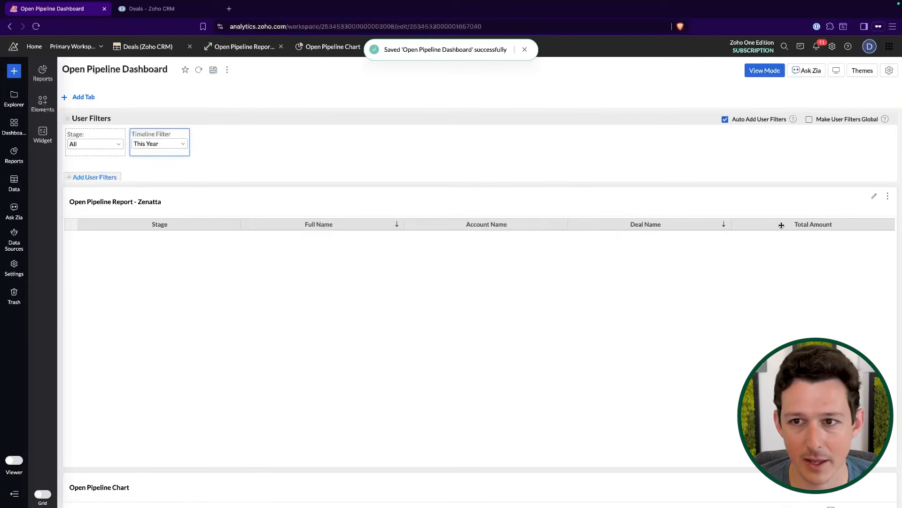
# Map the Open Pipeline Chart's timeline filter to Closing Date in Deals, return the dashboard to view mode and save it
pyautogui.scroll(-6, 781, 225)
pyautogui.click(888, 179)
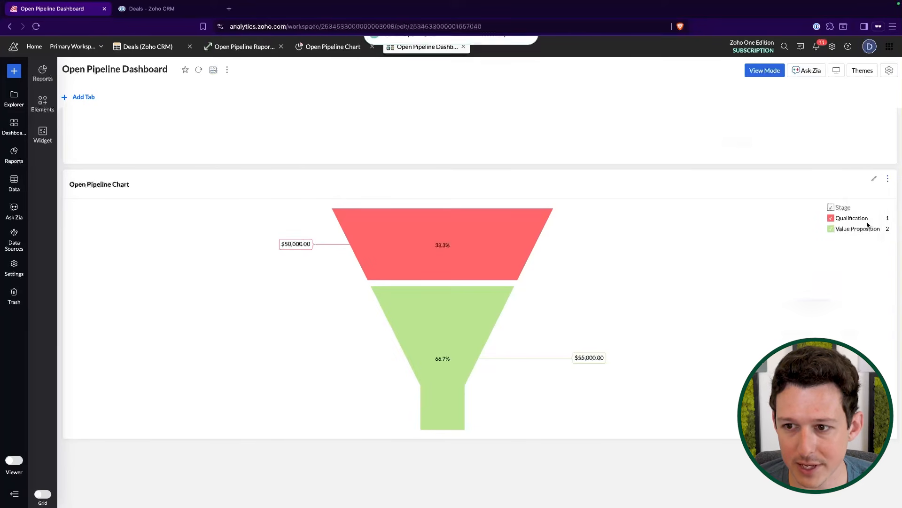
pyautogui.click(769, 252)
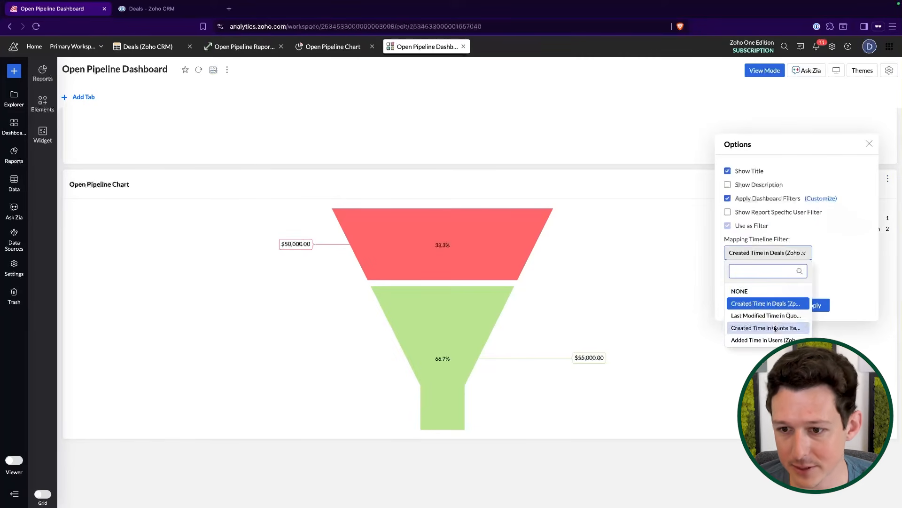
pyautogui.write('closing')
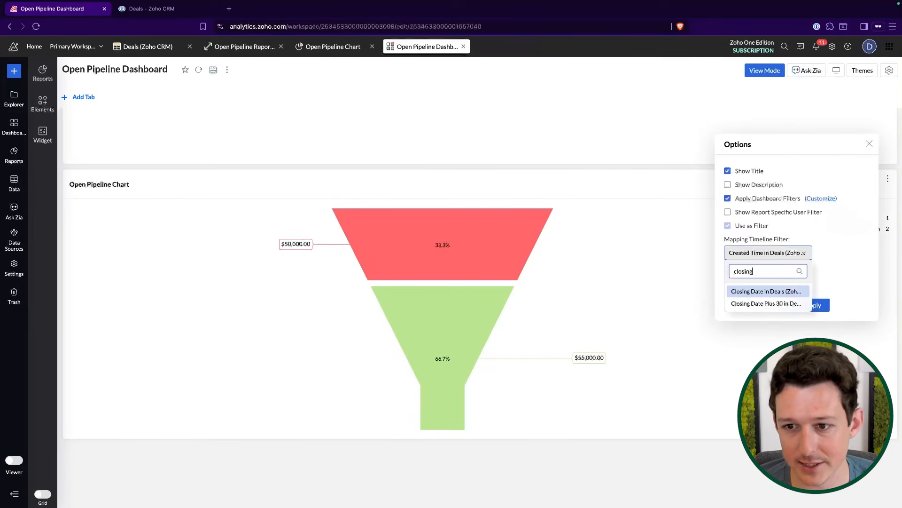
pyautogui.click(791, 291)
pyautogui.click(816, 306)
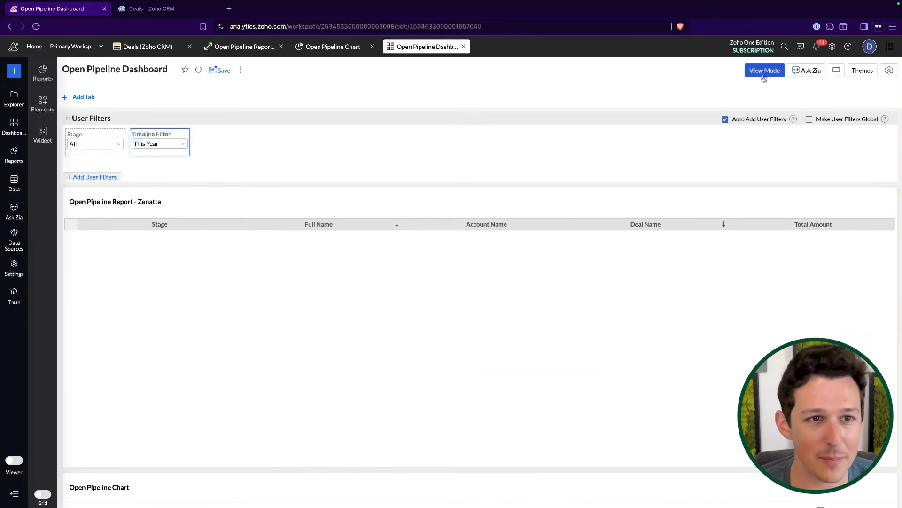
pyautogui.click(763, 71)
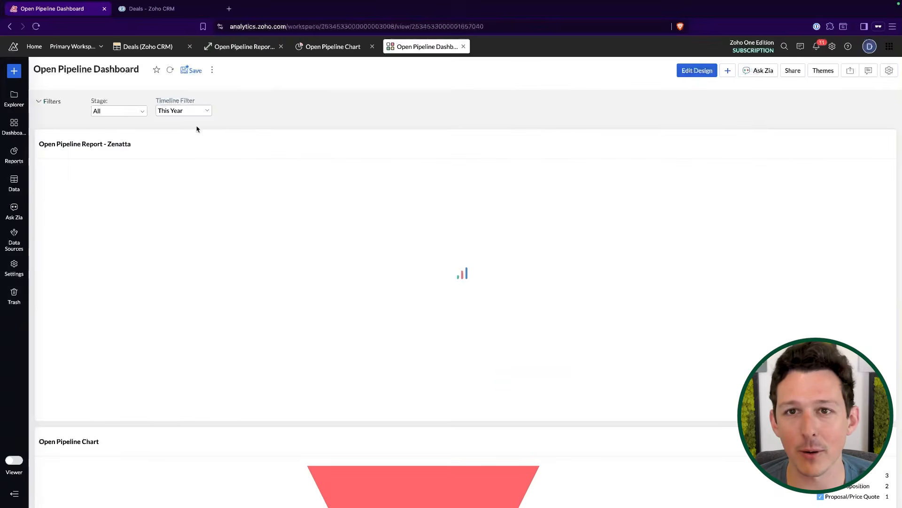
pyautogui.click(207, 111)
pyautogui.click(206, 111)
pyautogui.click(191, 70)
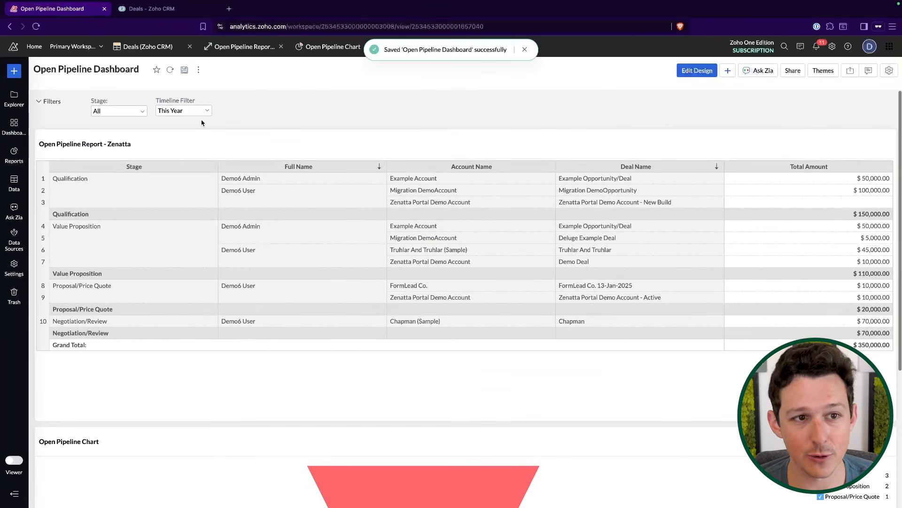
# Test the timeline filter by clearing its selection, checking the pivot and funnel, and switching it to Last 6 Months
pyautogui.click(204, 111)
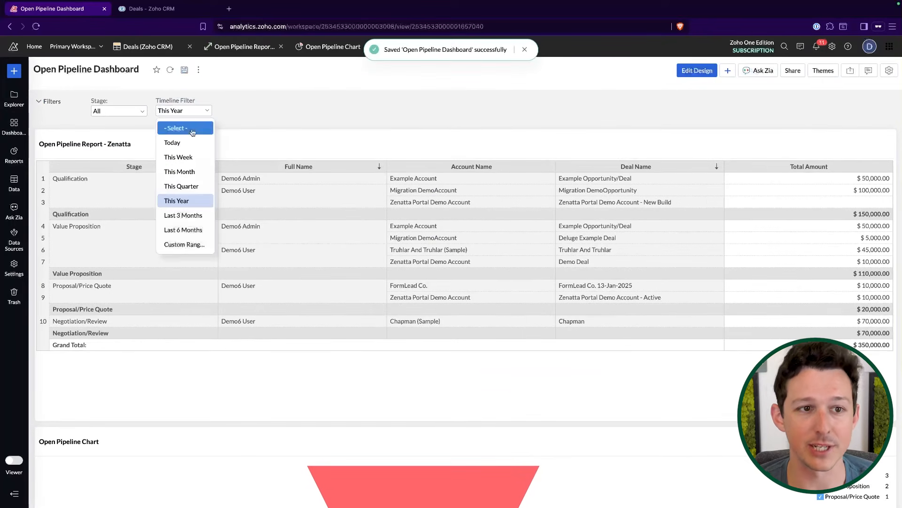
pyautogui.click(192, 129)
pyautogui.scroll(-5, 383, 316)
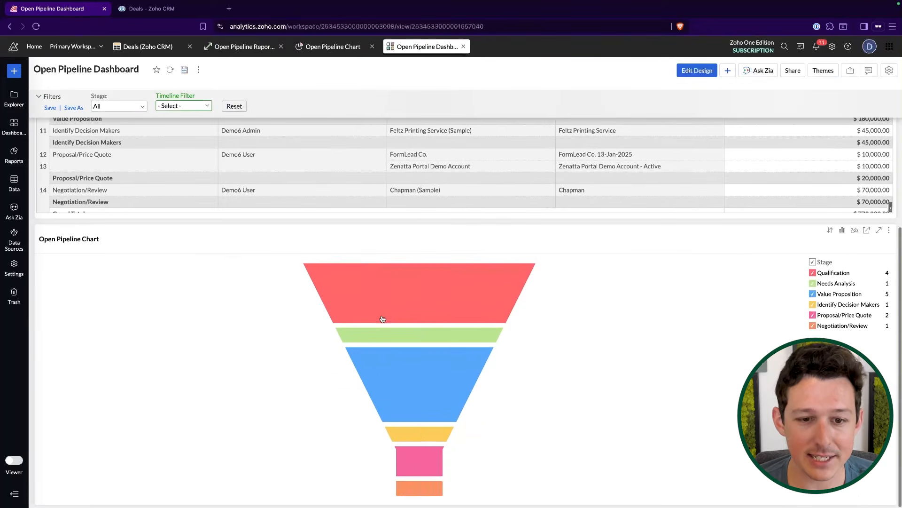
pyautogui.scroll(5, 383, 317)
pyautogui.click(207, 111)
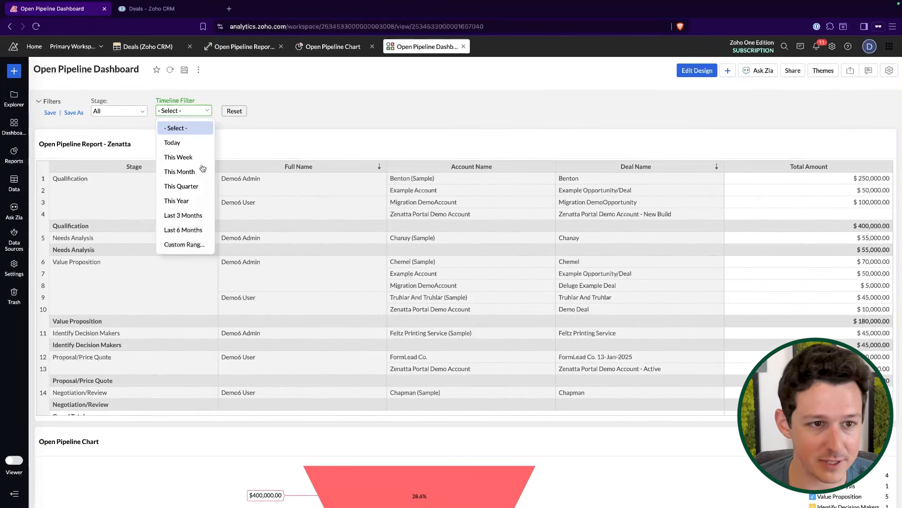
pyautogui.click(194, 230)
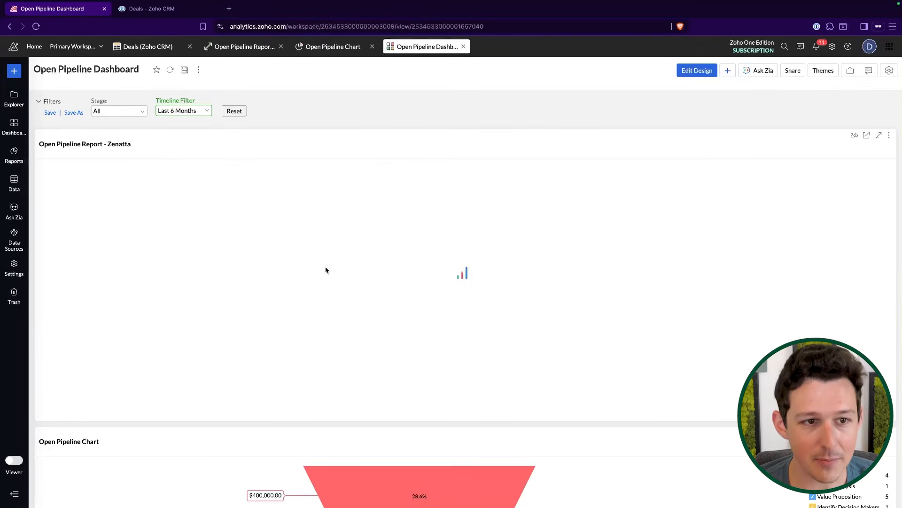
# Reset the timeline filter to its default period and review the pivot and funnel chart
pyautogui.scroll(-4, 326, 269)
pyautogui.scroll(4, 326, 269)
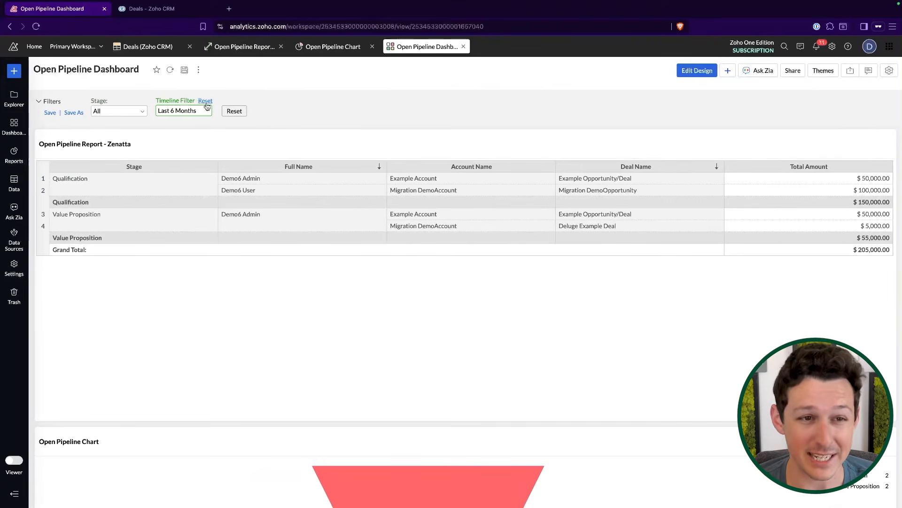
pyautogui.click(206, 103)
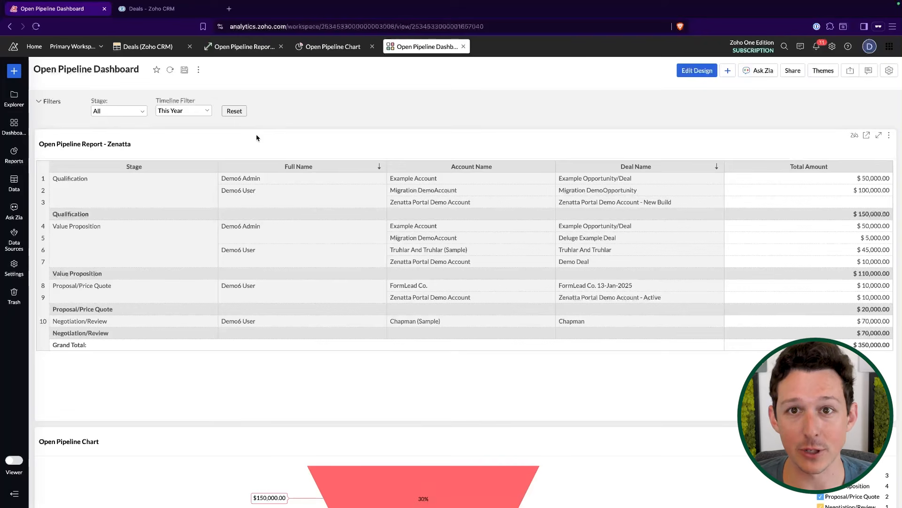
pyautogui.scroll(-4, 256, 137)
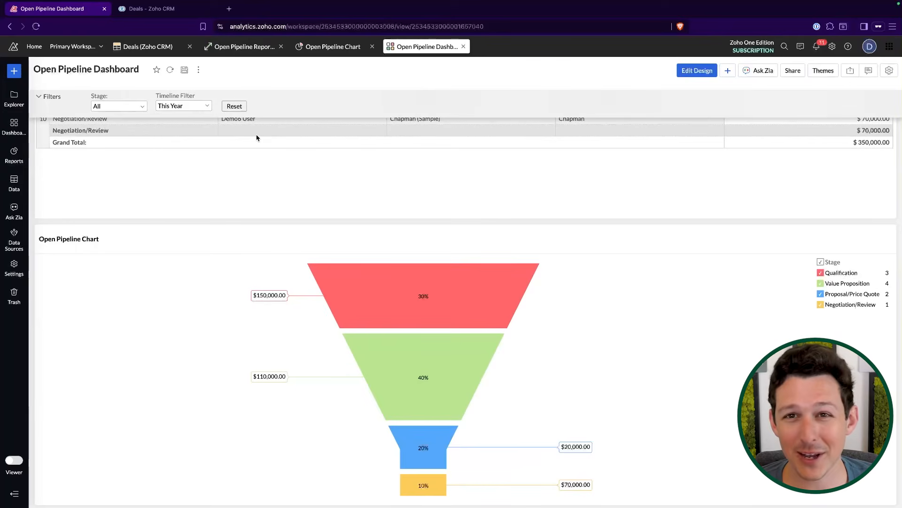
pyautogui.scroll(4, 345, 232)
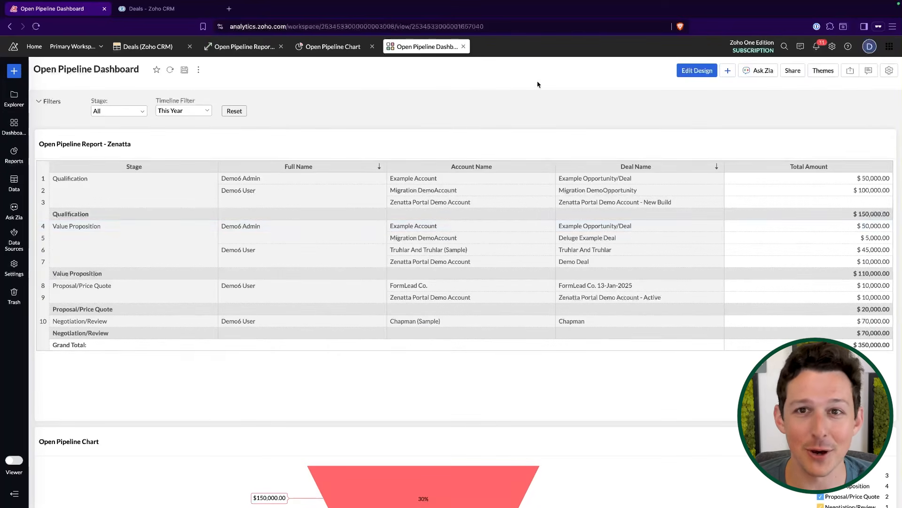
# Reopen the dashboard's design and place a Dial Chart KPI widget above the Open Pipeline Report
pyautogui.click(693, 71)
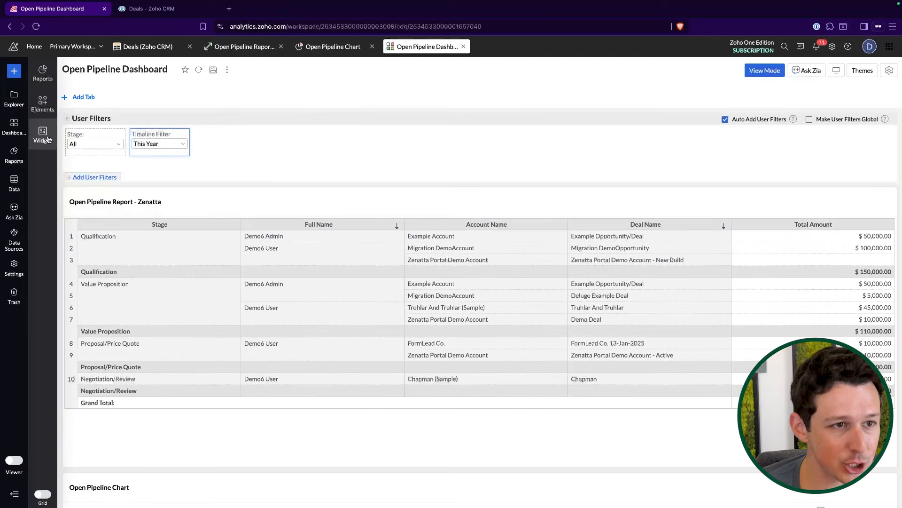
pyautogui.click(42, 75)
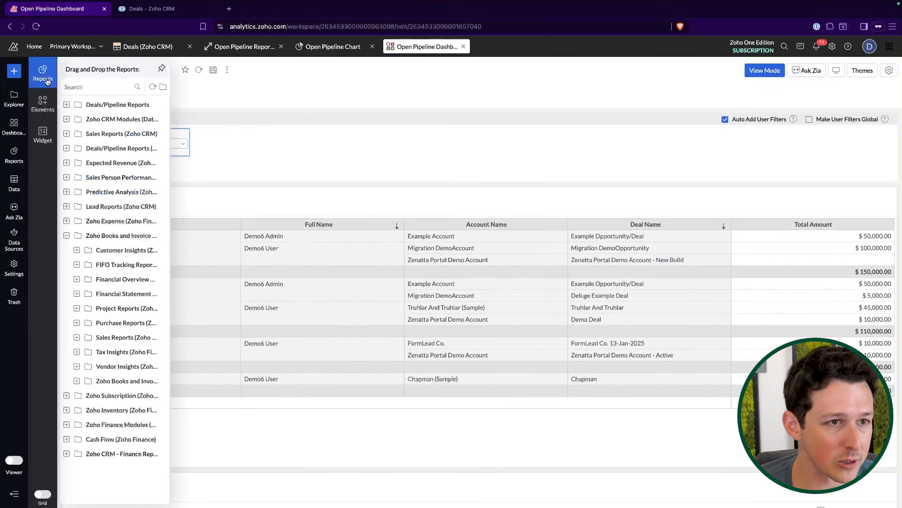
pyautogui.click(43, 75)
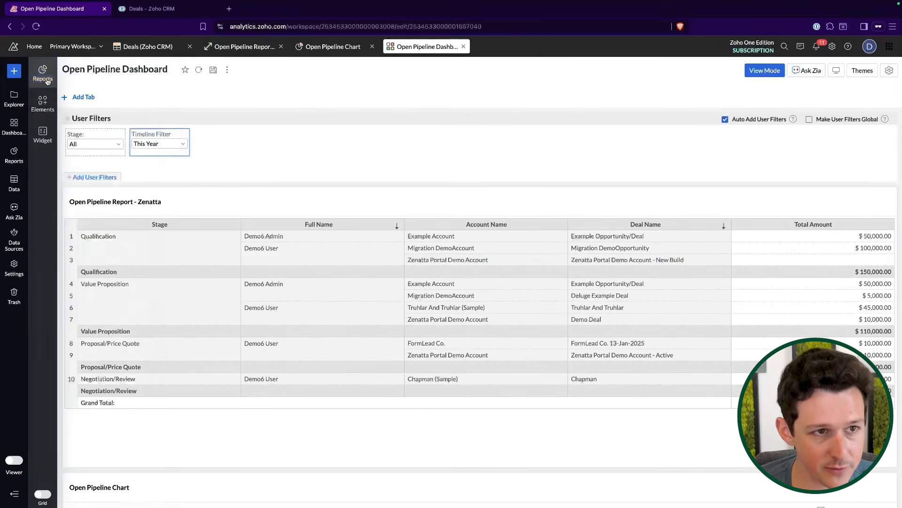
pyautogui.click(47, 110)
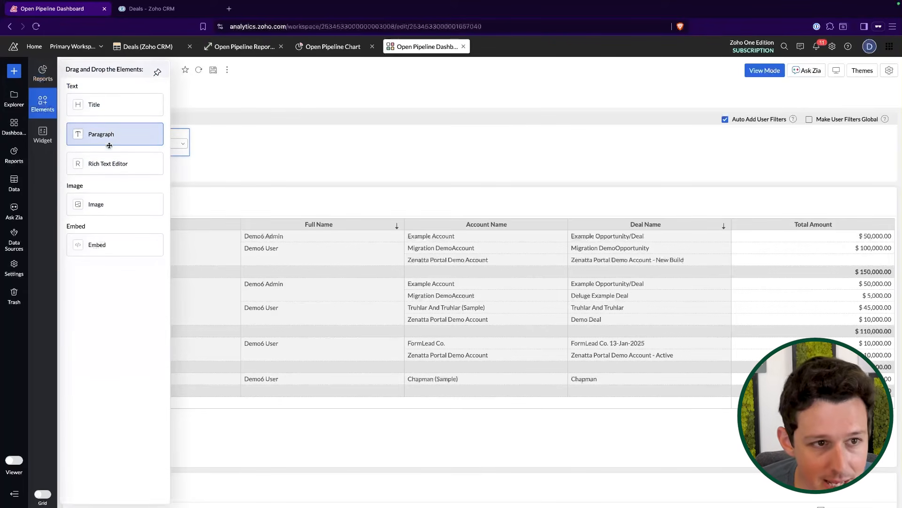
pyautogui.click(51, 137)
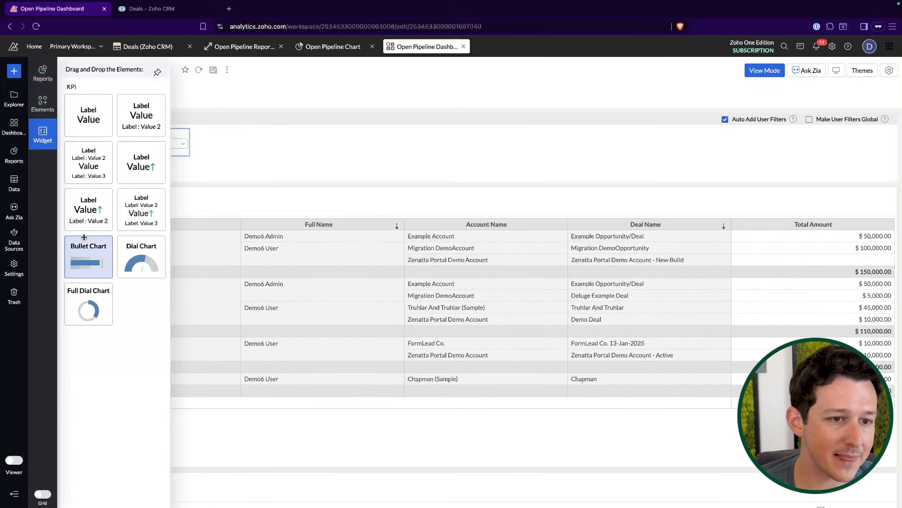
pyautogui.moveTo(127, 251); pyautogui.dragTo(195, 222)
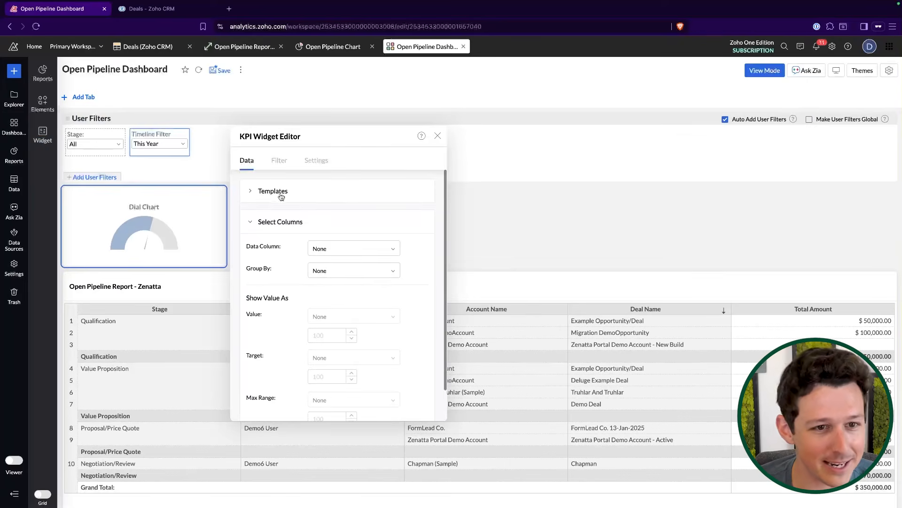
# Check the widget templates, keep Dial Chart, and set its data column to Closed Won Revenue from Deals
pyautogui.click(281, 194)
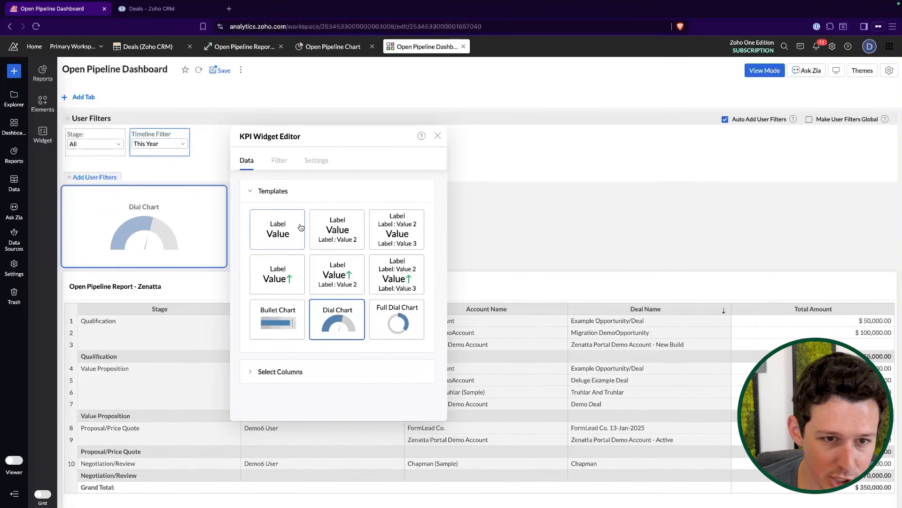
pyautogui.click(283, 197)
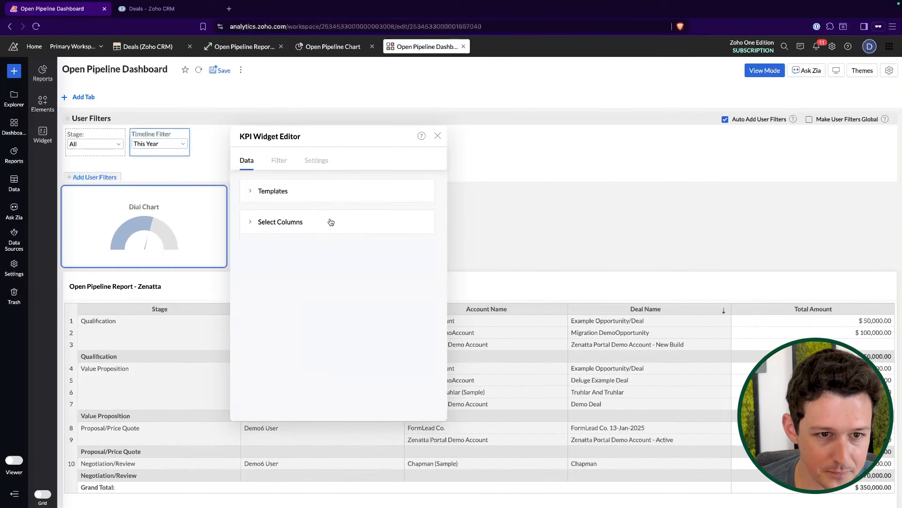
pyautogui.click(330, 222)
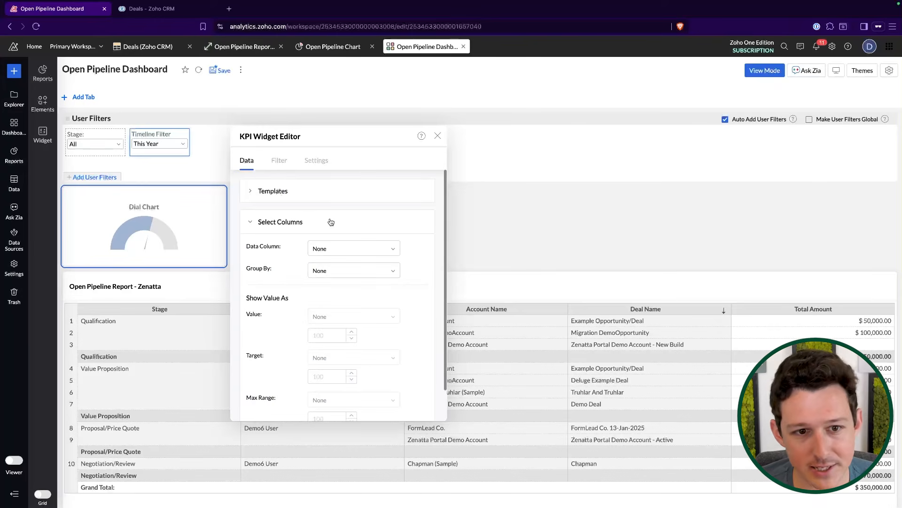
pyautogui.click(336, 249)
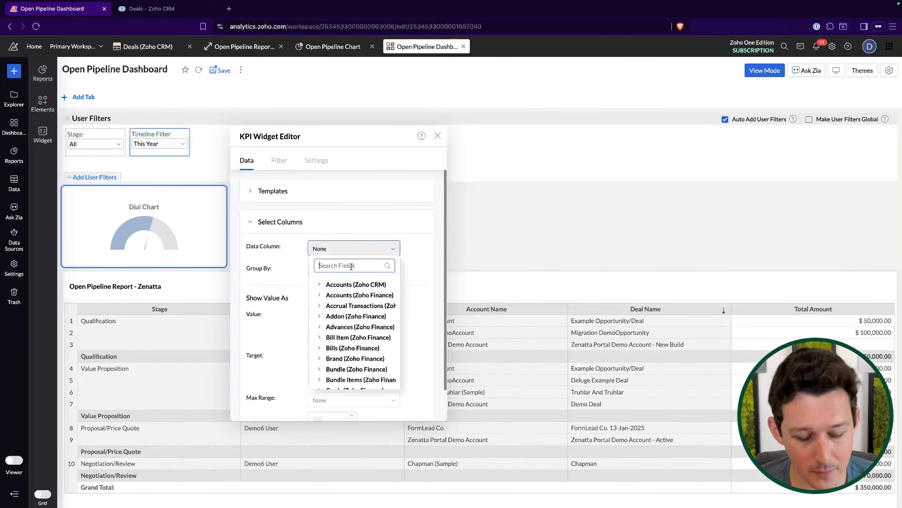
pyautogui.write('closed')
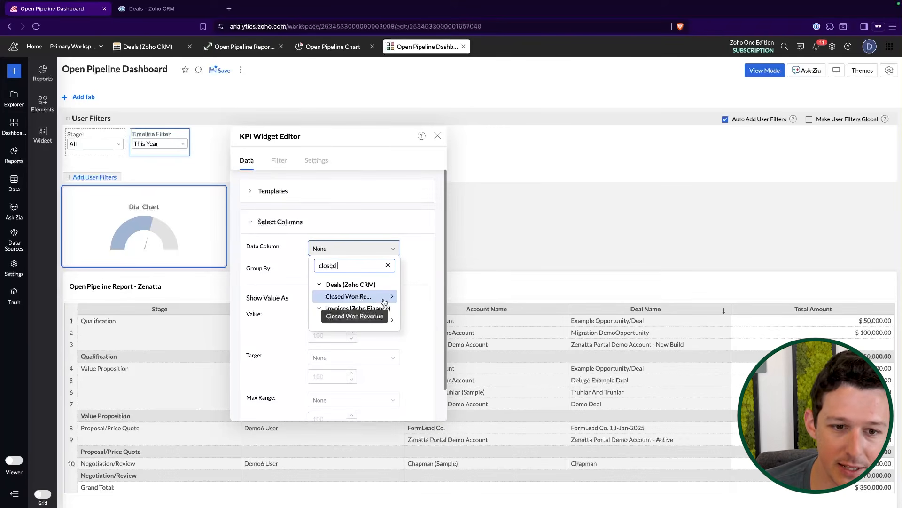
pyautogui.click(380, 312)
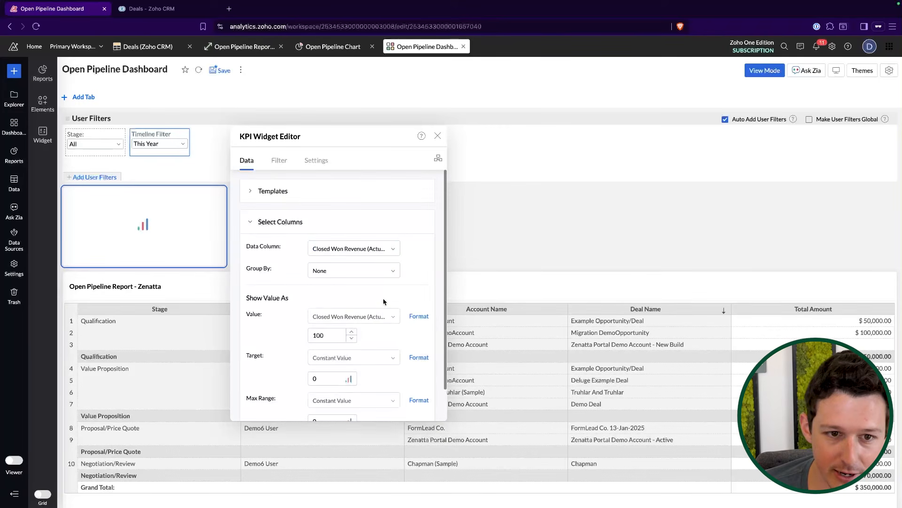
# Try grouping the dial chart by Deal Owner Name, and set the grouping back to None
pyautogui.click(373, 270)
pyautogui.moveTo(362, 353)
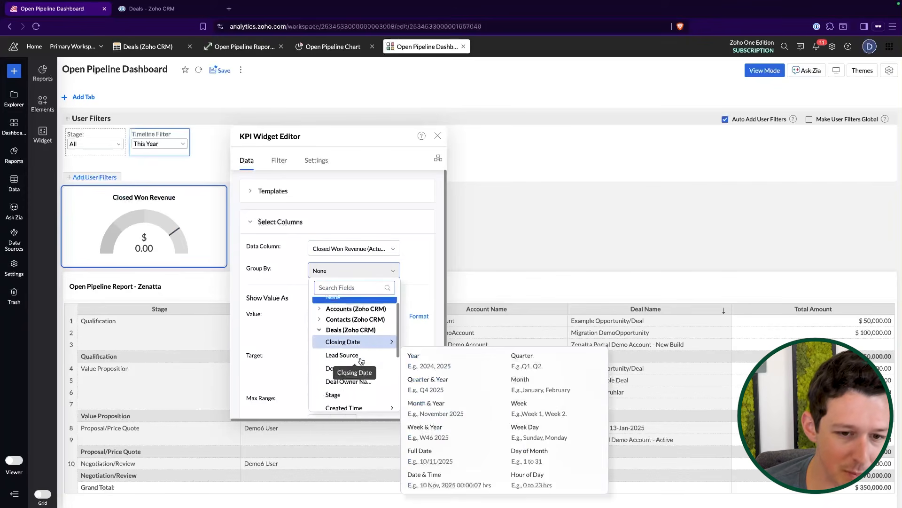
pyautogui.scroll(-1, 361, 360)
pyautogui.click(354, 358)
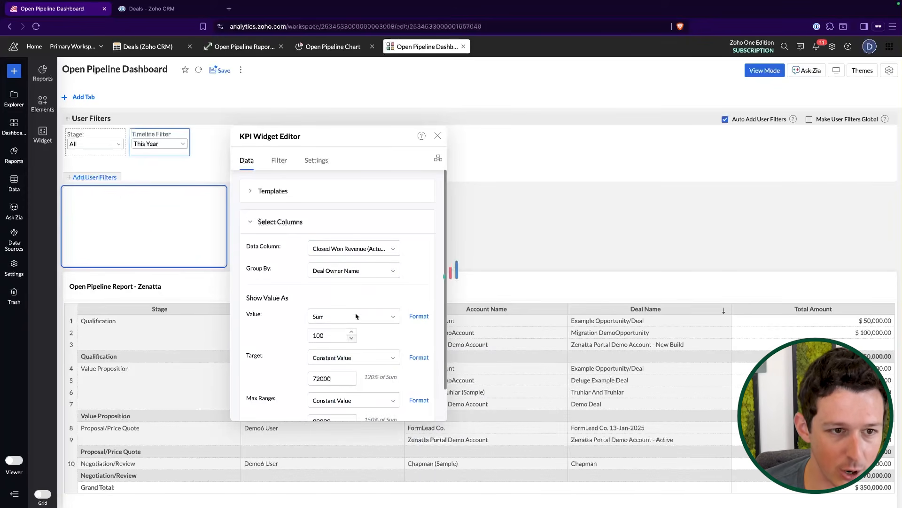
pyautogui.click(355, 270)
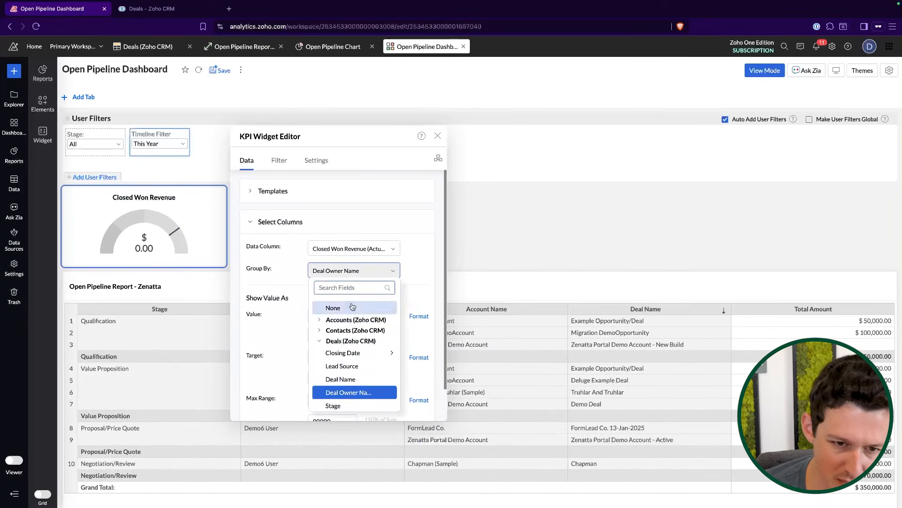
pyautogui.click(349, 307)
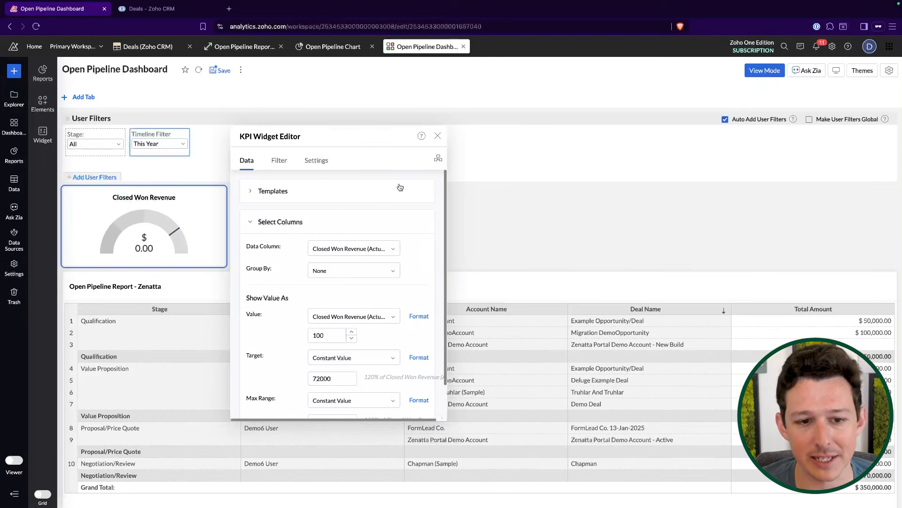
# Set the dial chart's target to a constant value of 10000 and change its constant max range
pyautogui.scroll(-1, 385, 287)
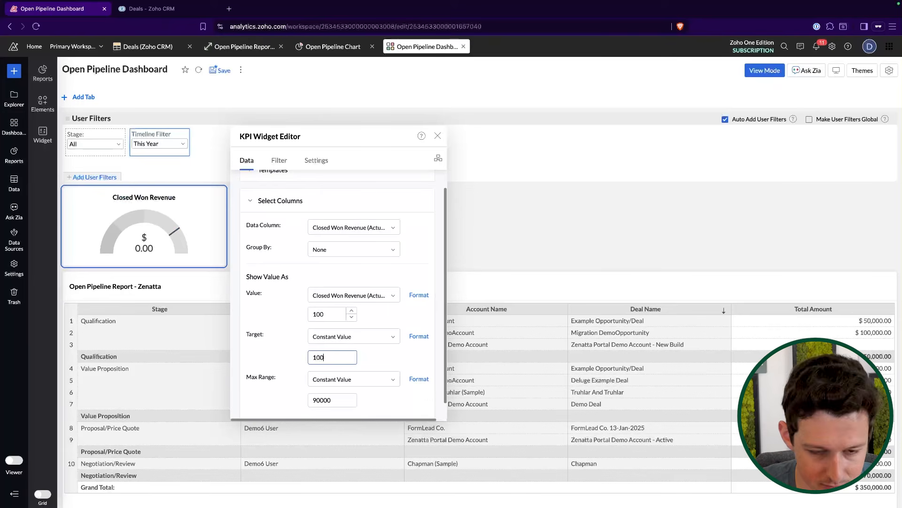
pyautogui.click(393, 199)
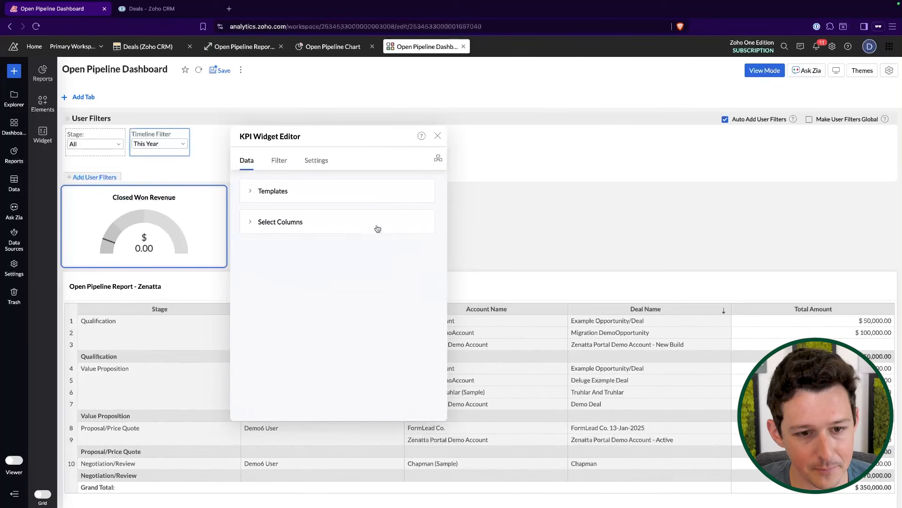
pyautogui.click(378, 226)
pyautogui.scroll(-2, 379, 310)
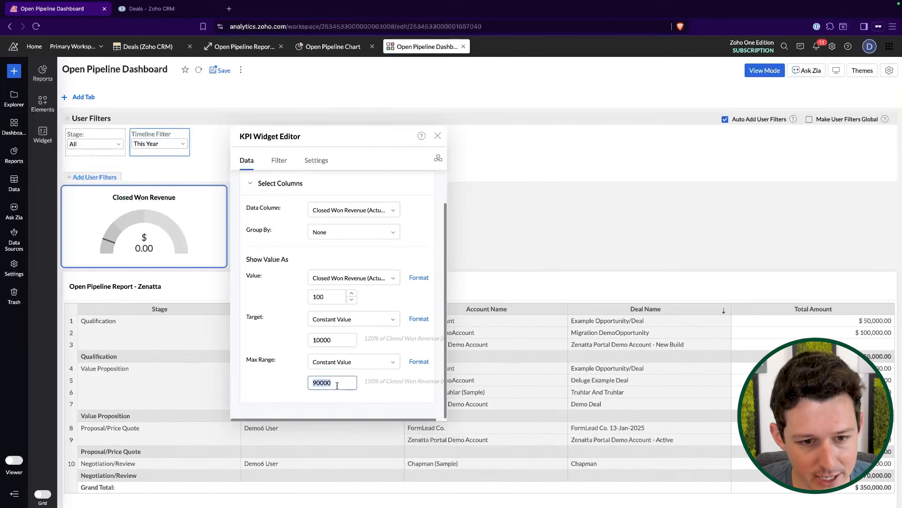
pyautogui.click(438, 192)
# Examine which Deals columns, such as Stage, can be used to filter the KPI widget
pyautogui.click(277, 162)
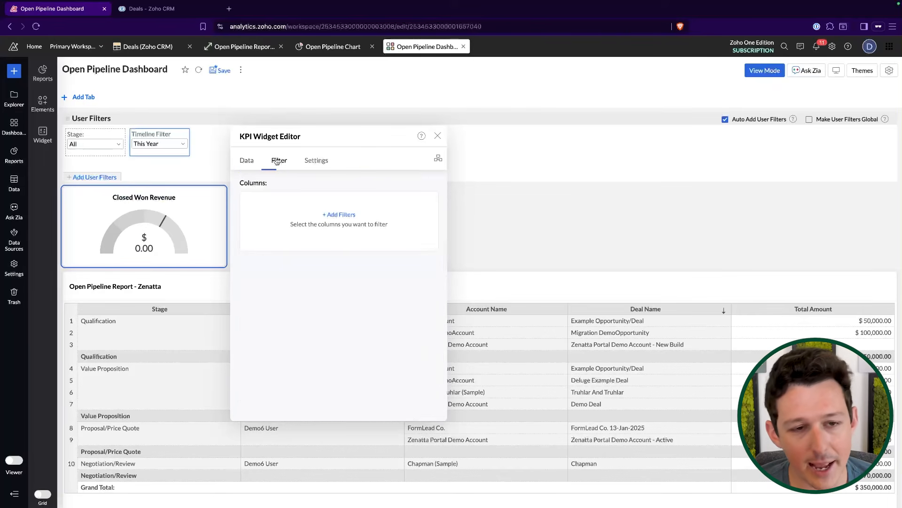
pyautogui.click(335, 215)
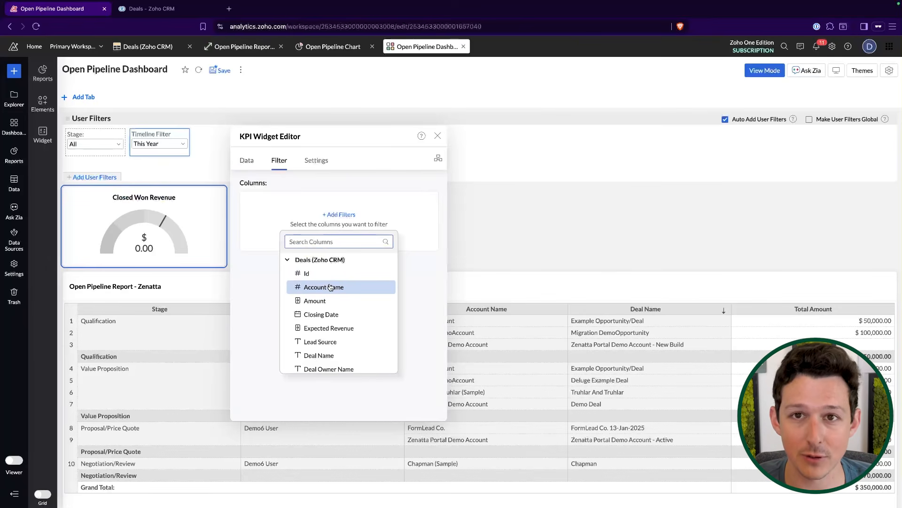
pyautogui.scroll(-3, 330, 288)
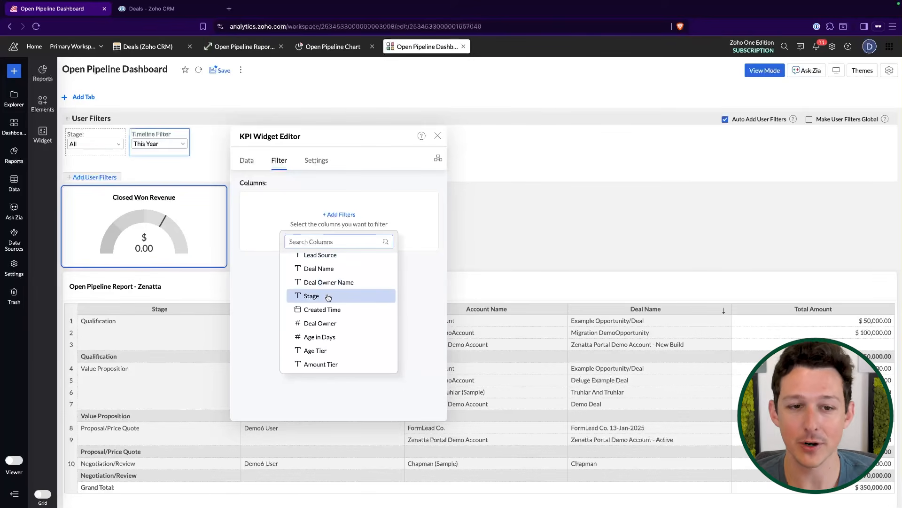
# Compare the Simple, Speedometer and Conditional dial styles and set the dial chart's type to Speedometer
pyautogui.click(317, 160)
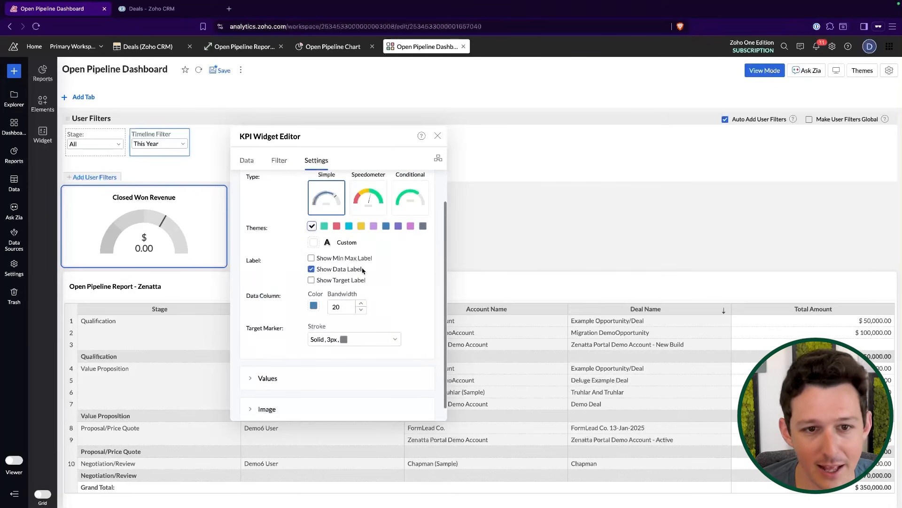
pyautogui.scroll(1, 363, 270)
pyautogui.click(378, 242)
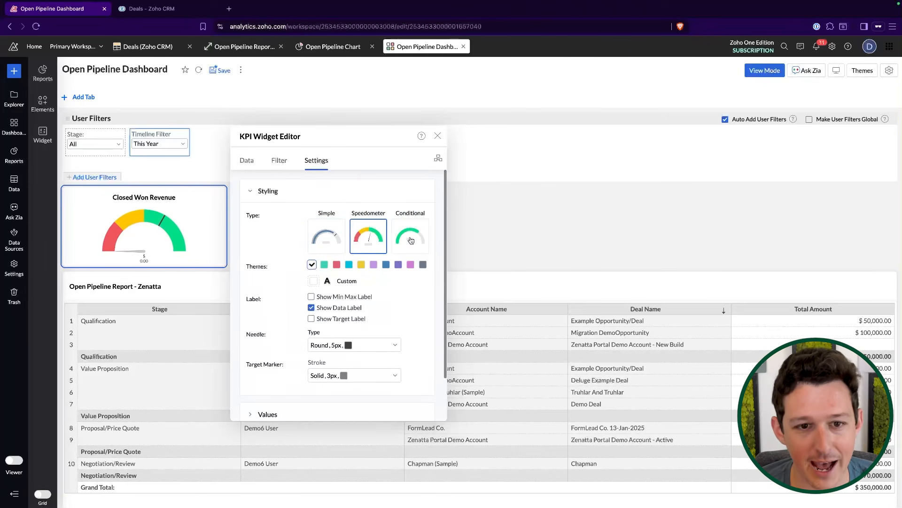
pyautogui.click(415, 242)
pyautogui.click(371, 236)
pyautogui.click(326, 237)
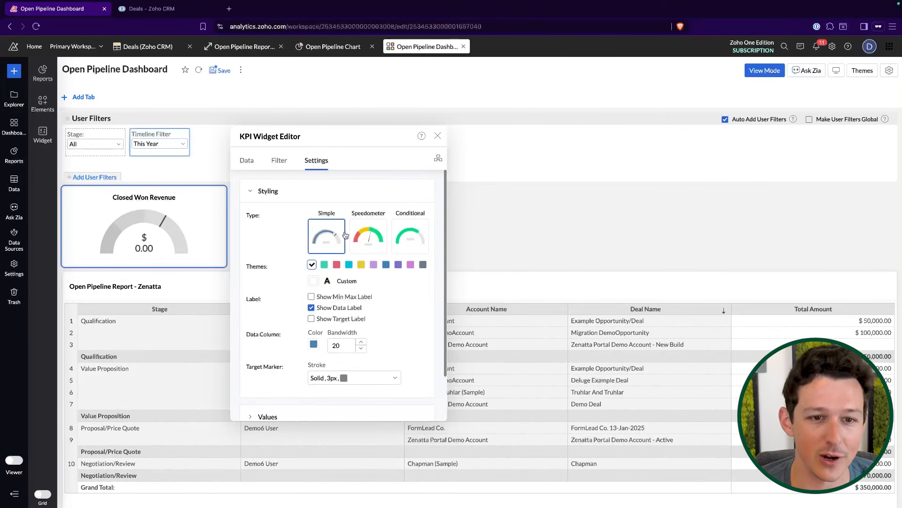
pyautogui.click(374, 232)
# Review the remaining styling options, close the KPI widget editor, save the dashboard and return to view mode
pyautogui.scroll(-2, 358, 211)
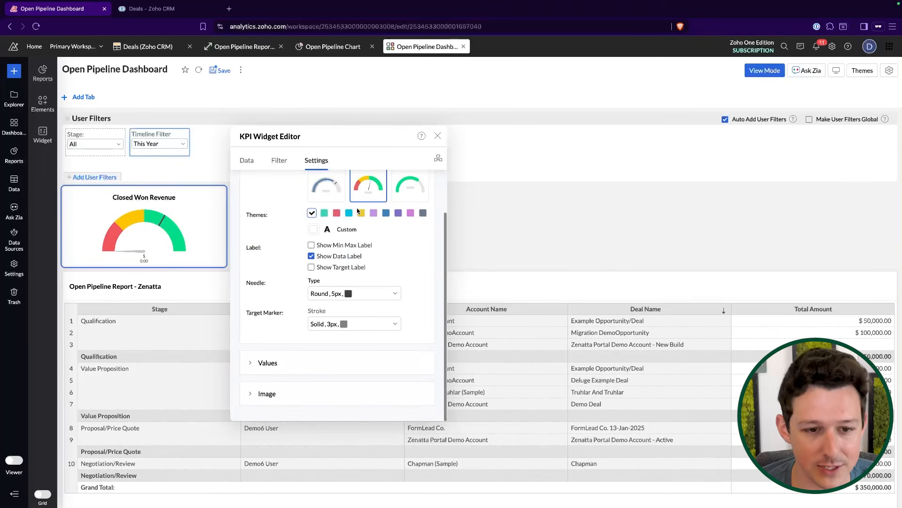
pyautogui.scroll(2, 326, 188)
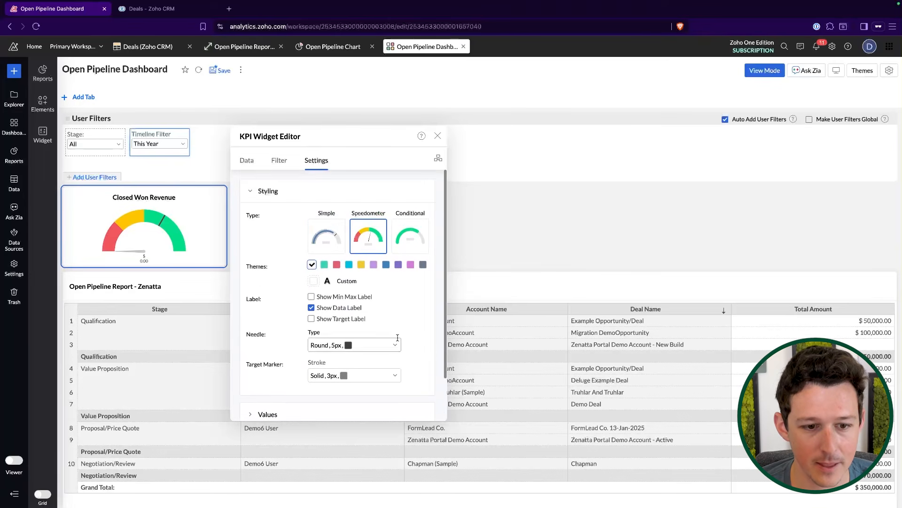
pyautogui.scroll(-2, 397, 337)
pyautogui.click(437, 136)
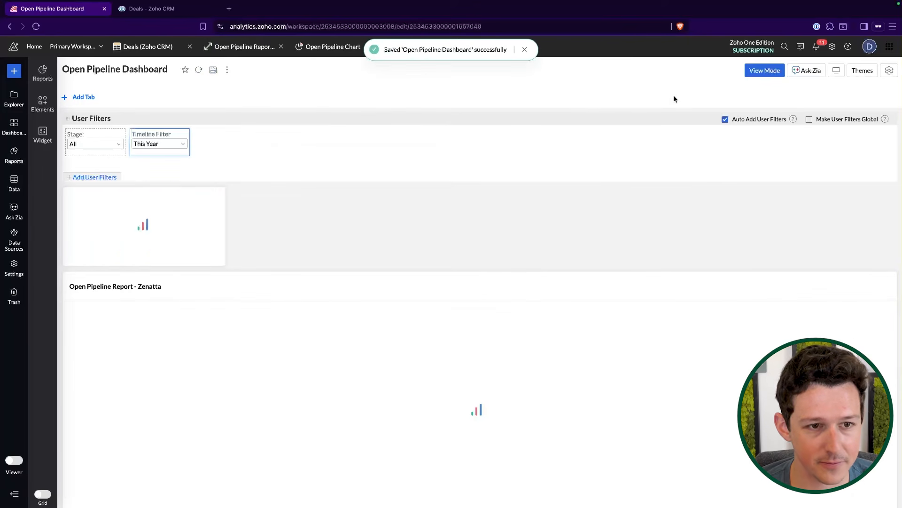
pyautogui.click(764, 71)
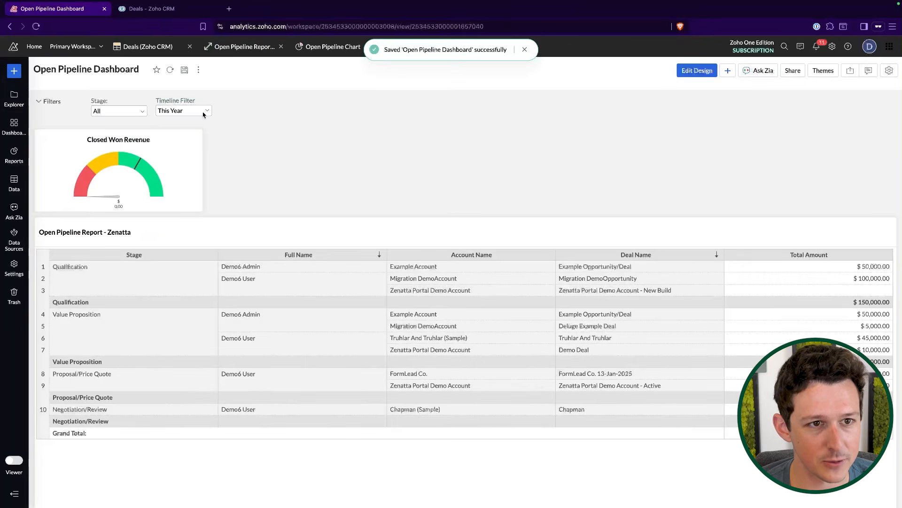
# Test the timeline filter with the new dial chart by choosing Last 6 Months and clearing the selection
pyautogui.click(204, 112)
pyautogui.click(193, 230)
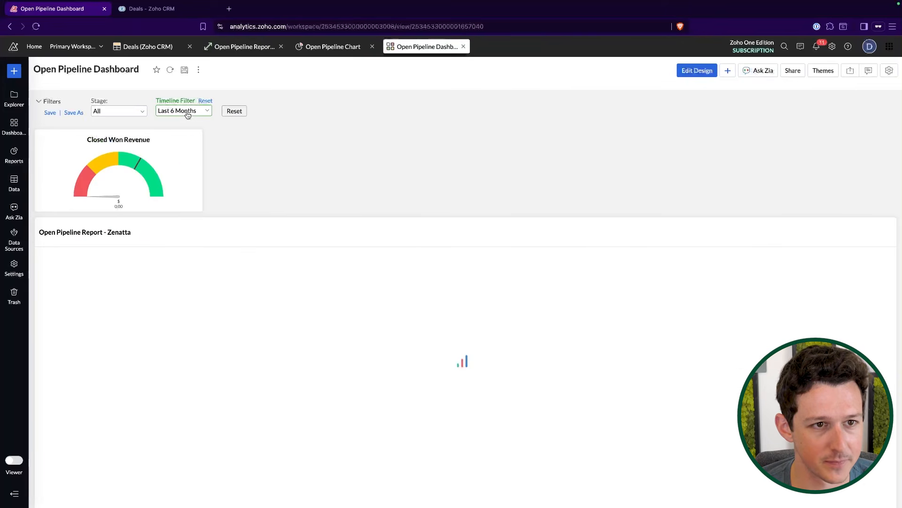
pyautogui.click(188, 112)
pyautogui.click(191, 131)
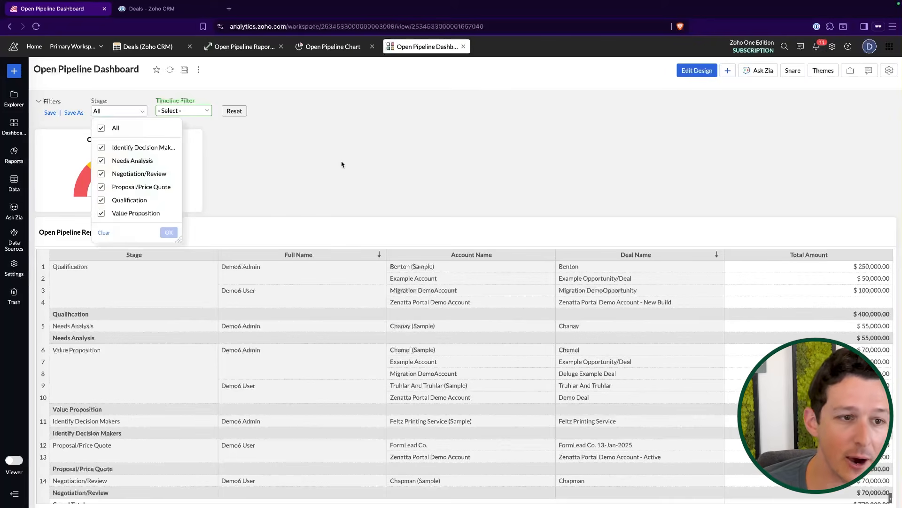
# Edit the dashboard's Stage user filter to list all values, save the dashboard and return to view mode
pyautogui.click(342, 164)
pyautogui.click(691, 73)
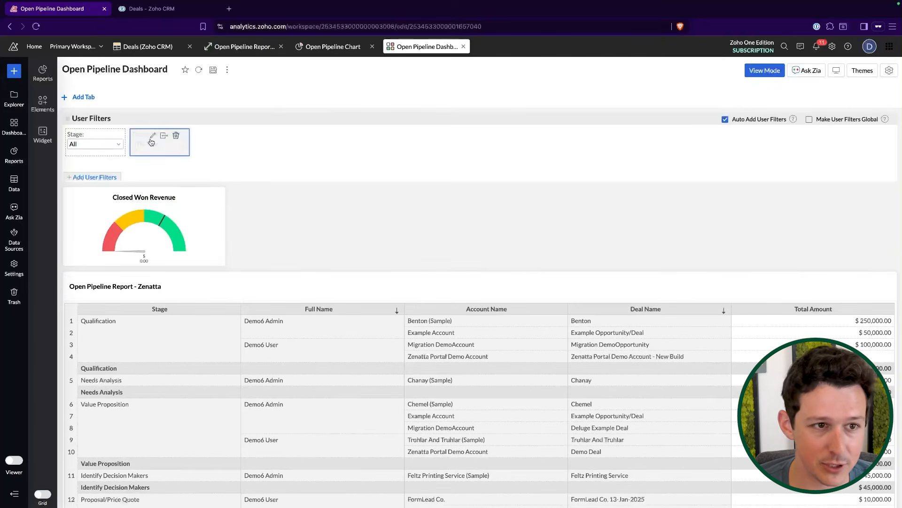
pyautogui.click(104, 140)
pyautogui.click(349, 236)
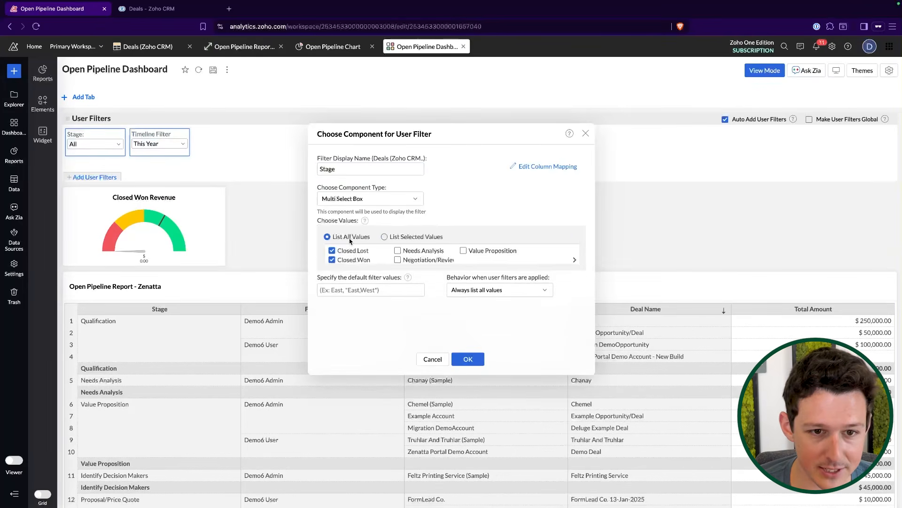
pyautogui.click(468, 359)
pyautogui.click(217, 71)
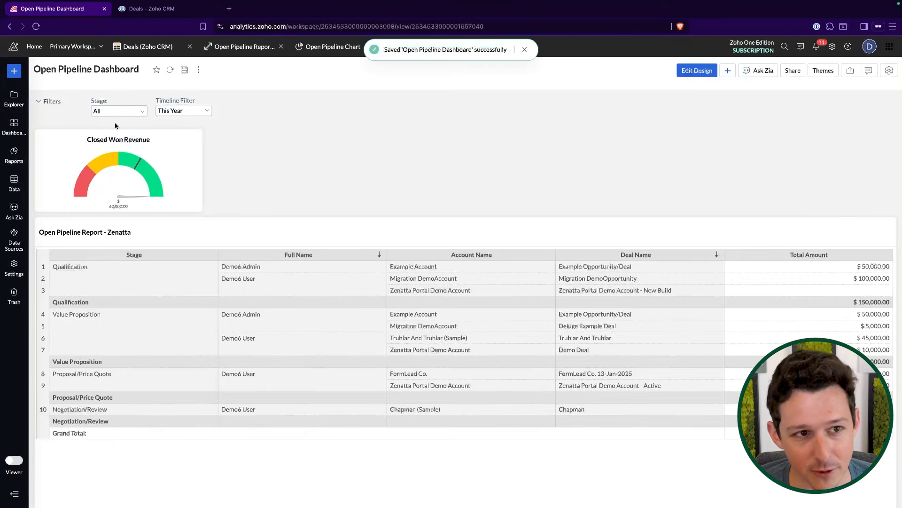
# Check which stages the dashboard's Stage filter offers, leaving the selection at All
pyautogui.click(144, 115)
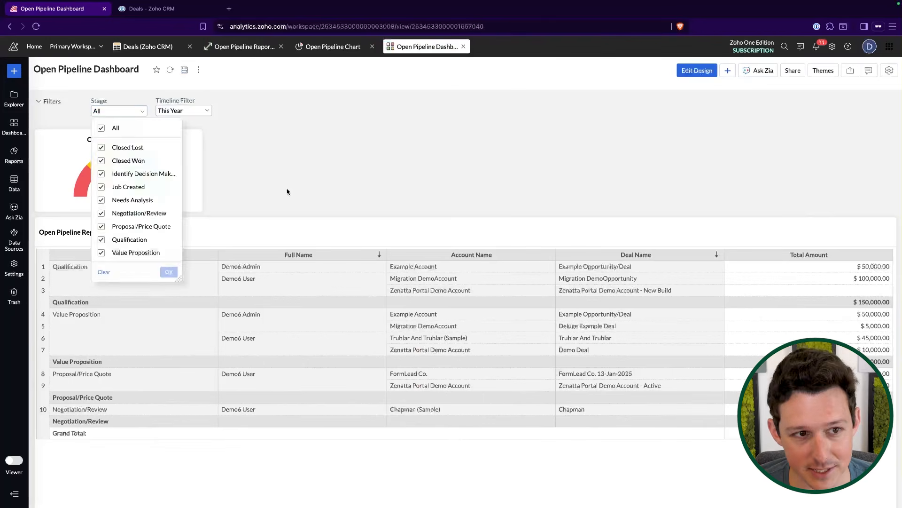
pyautogui.click(288, 191)
pyautogui.click(135, 113)
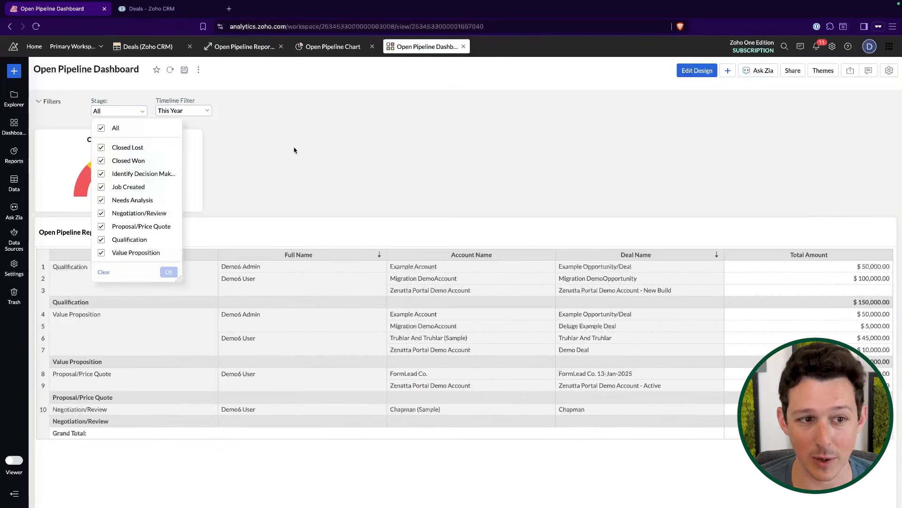
pyautogui.click(297, 149)
# Test the timeline filter with This Quarter and Last 6 Months, and review the dial, pipeline report and funnel chart
pyautogui.click(207, 111)
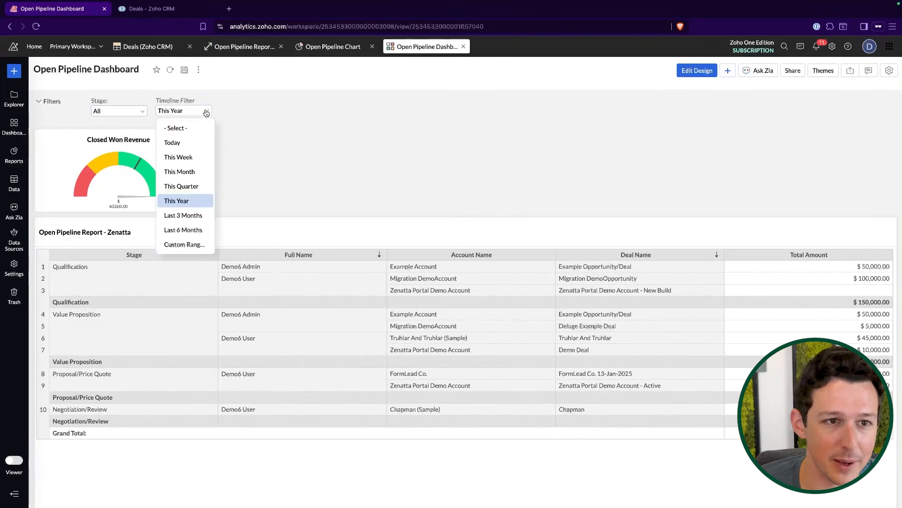
pyautogui.click(186, 171)
pyautogui.click(202, 186)
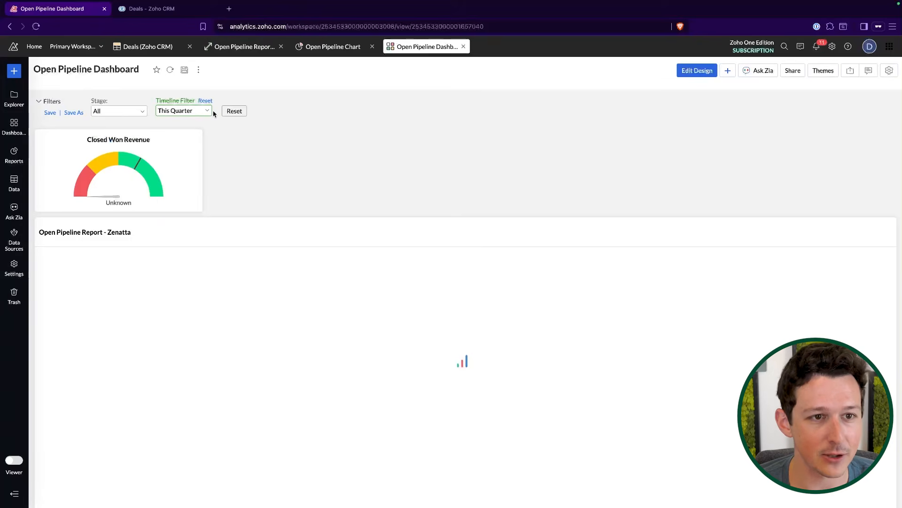
pyautogui.click(207, 111)
pyautogui.click(183, 230)
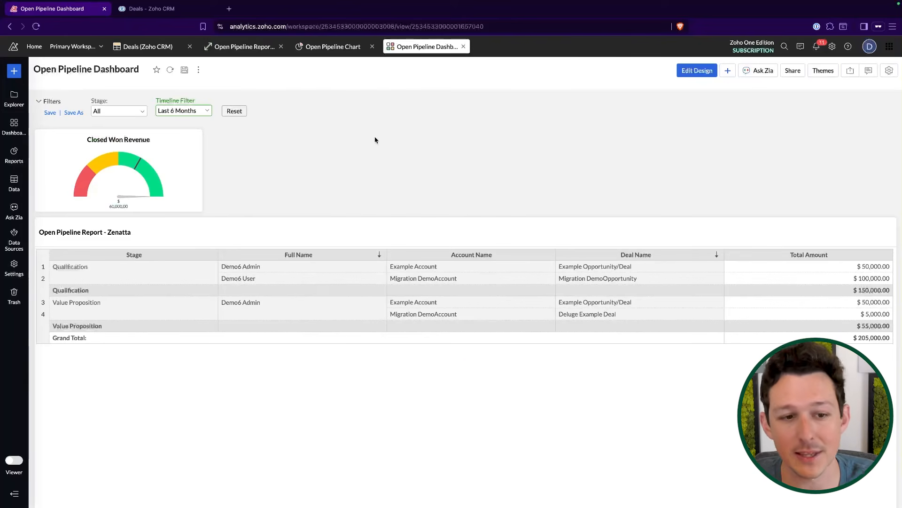
pyautogui.scroll(-5, 476, 201)
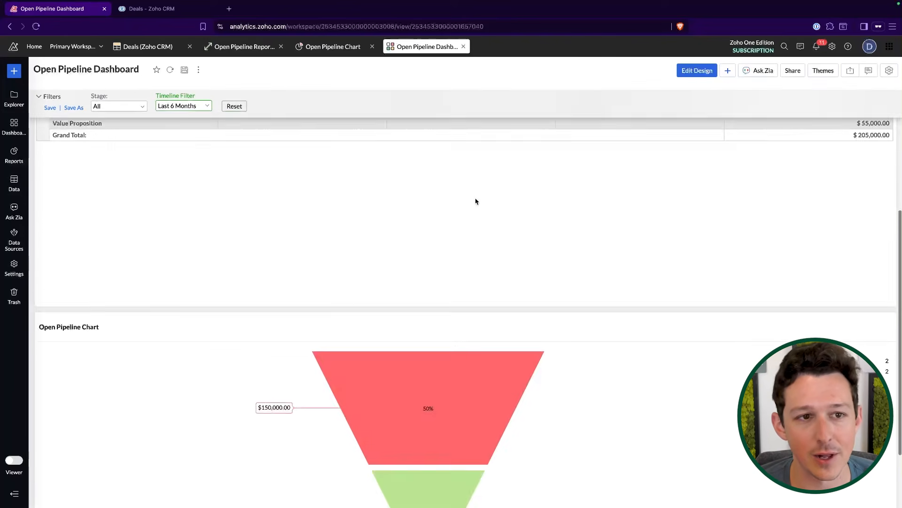
pyautogui.scroll(5, 476, 201)
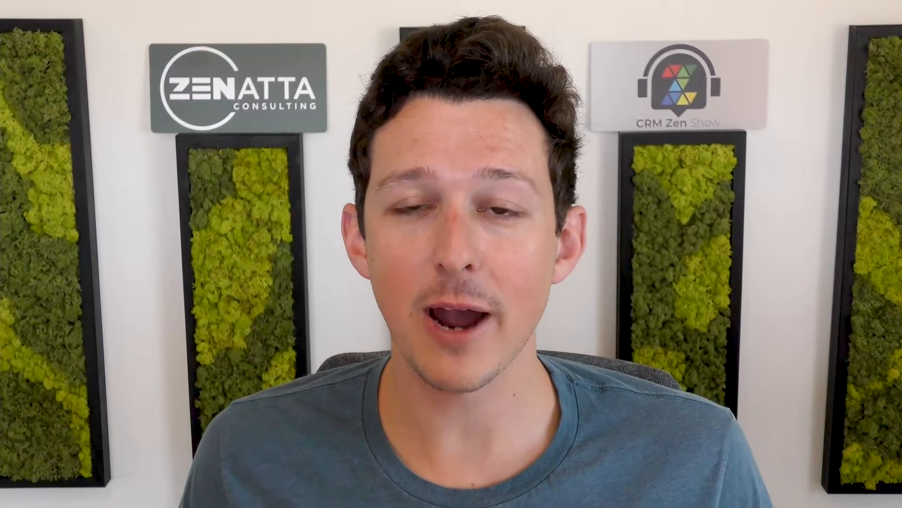